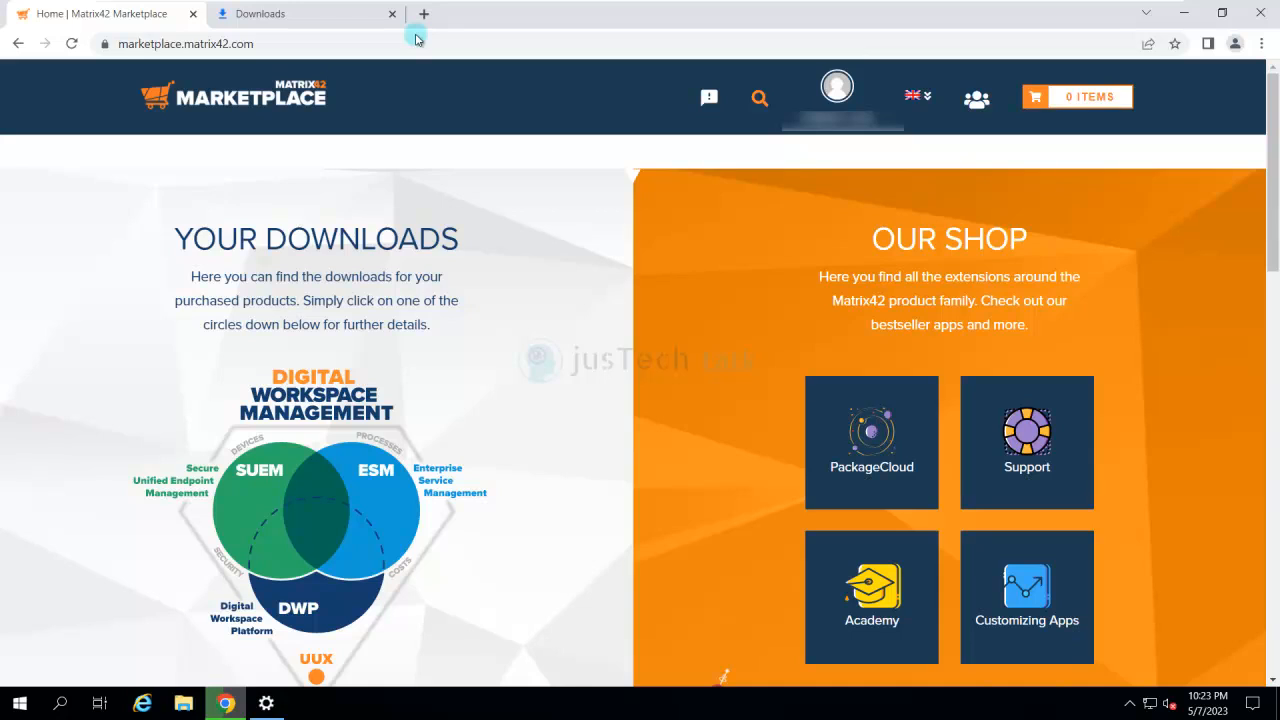
- Open the full downloads overview of the Matrix42 Marketplace and go to the Workspace Management Membership downloads
scroll(416, 37, down, 1)
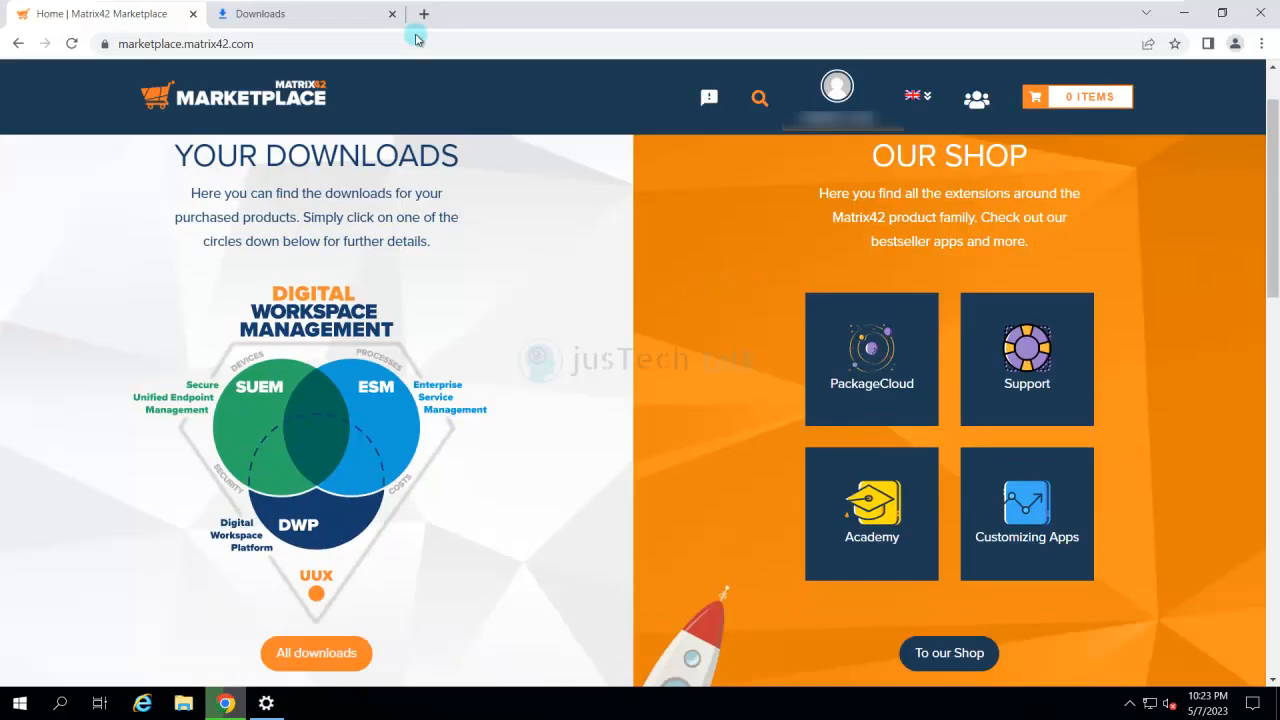
scroll(418, 40, up, 1)
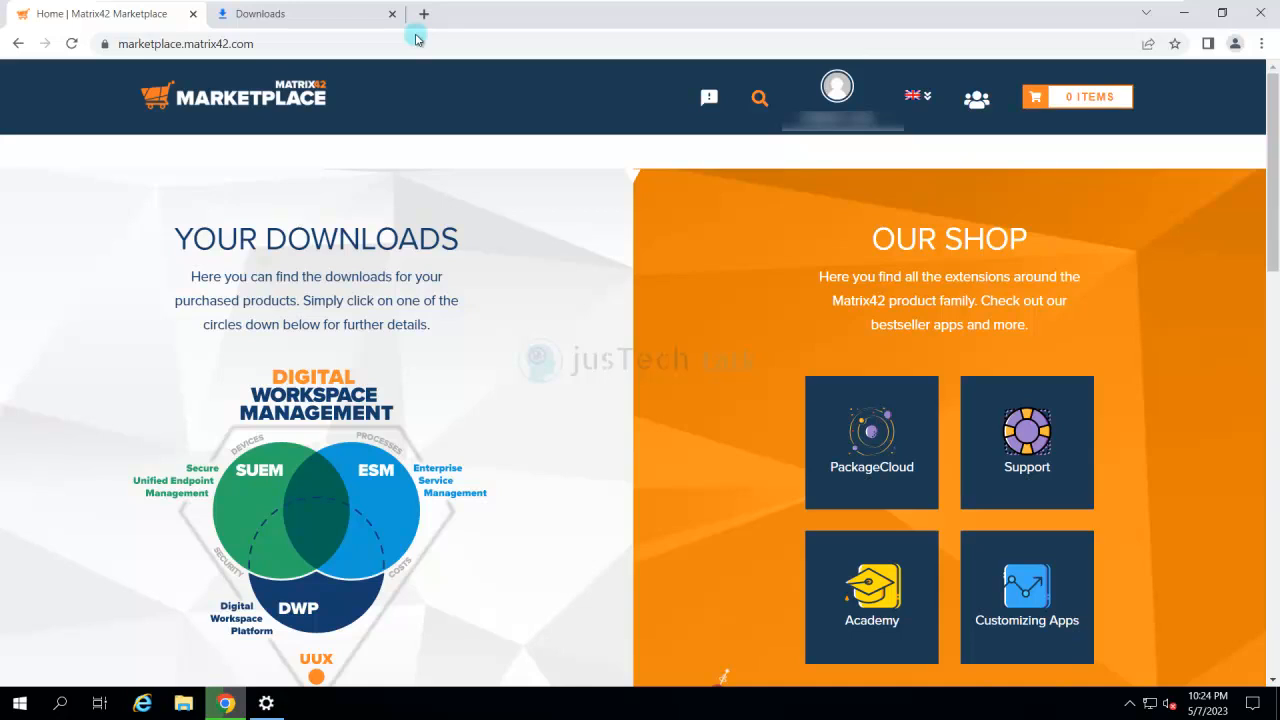
scroll(417, 40, down, 3)
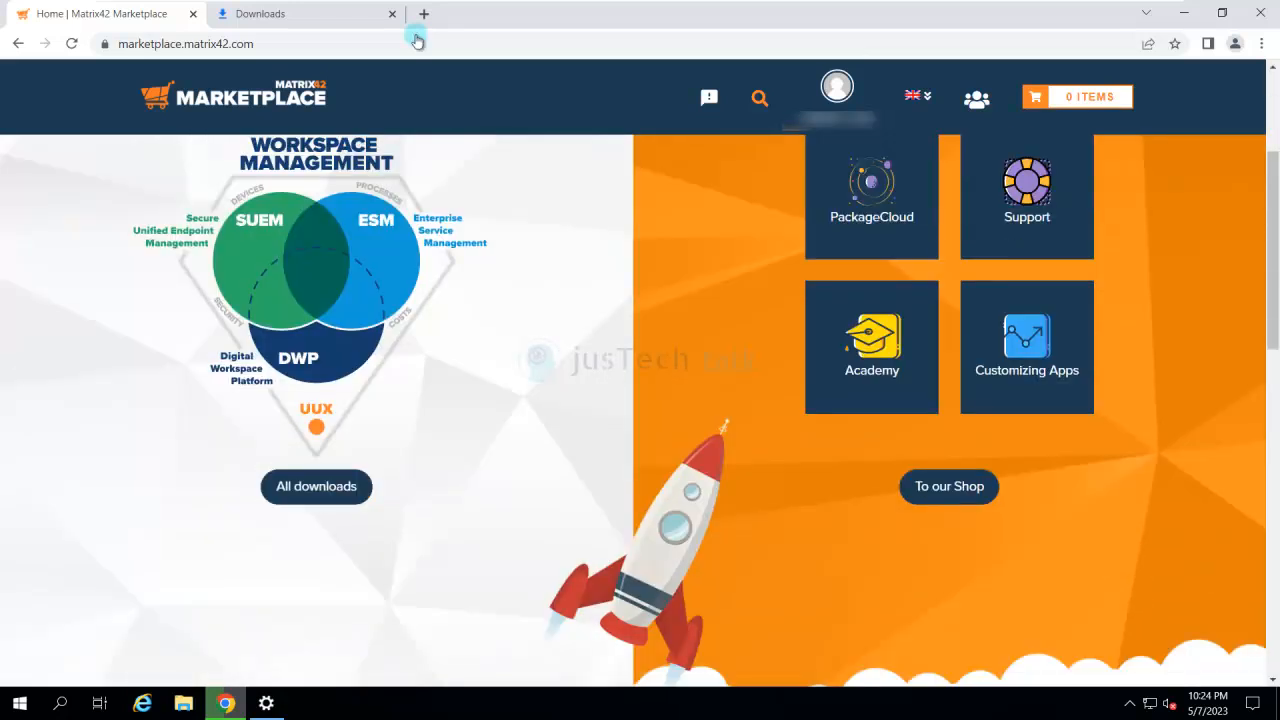
click(316, 487)
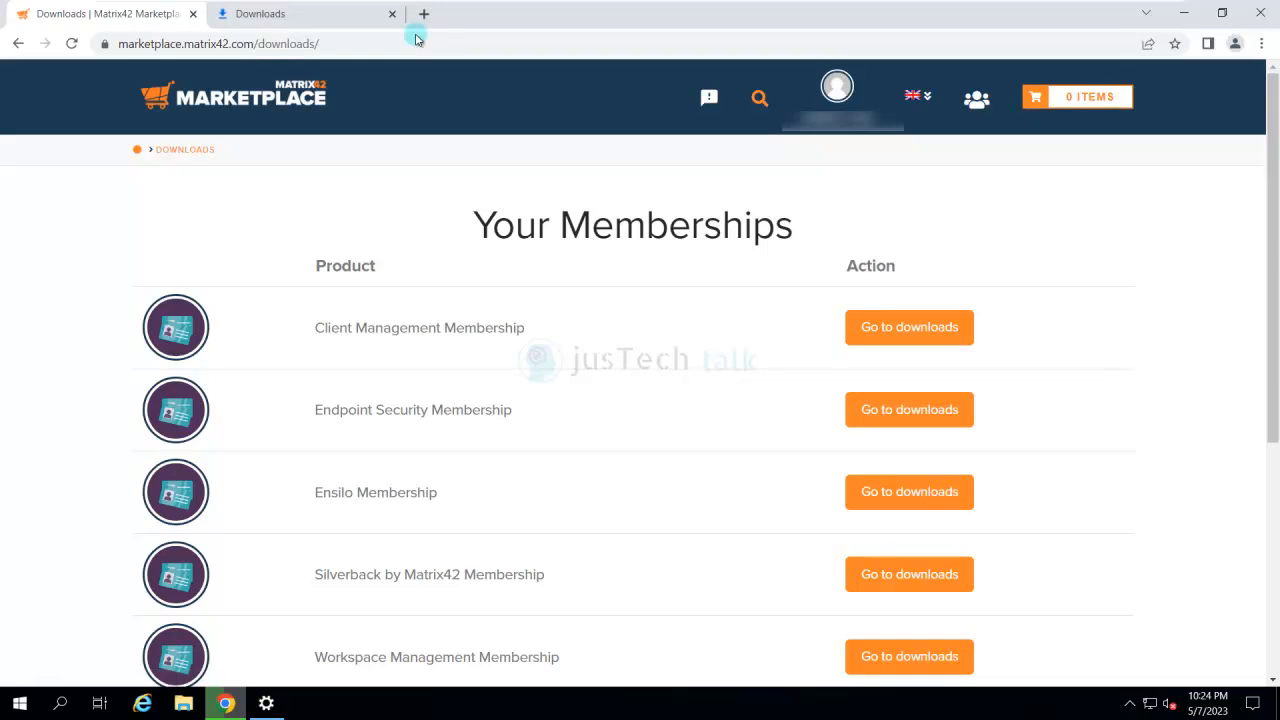
scroll(640, 400, down, 1)
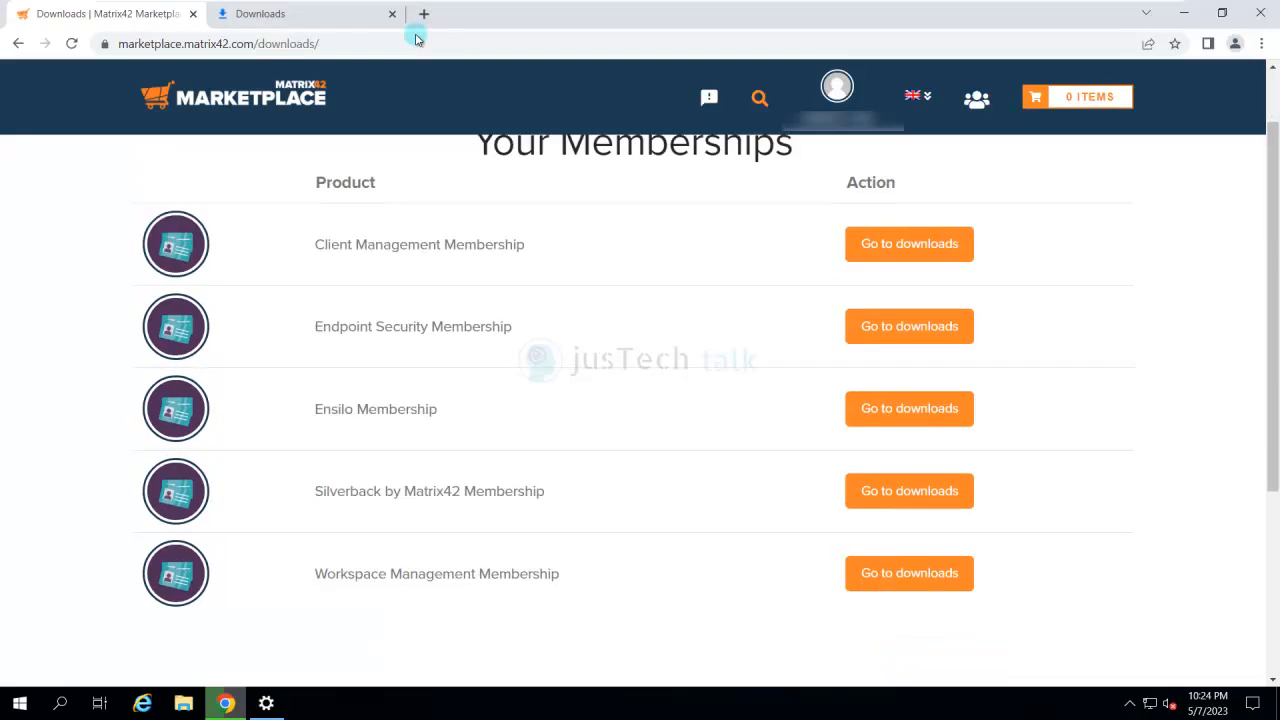
click(909, 573)
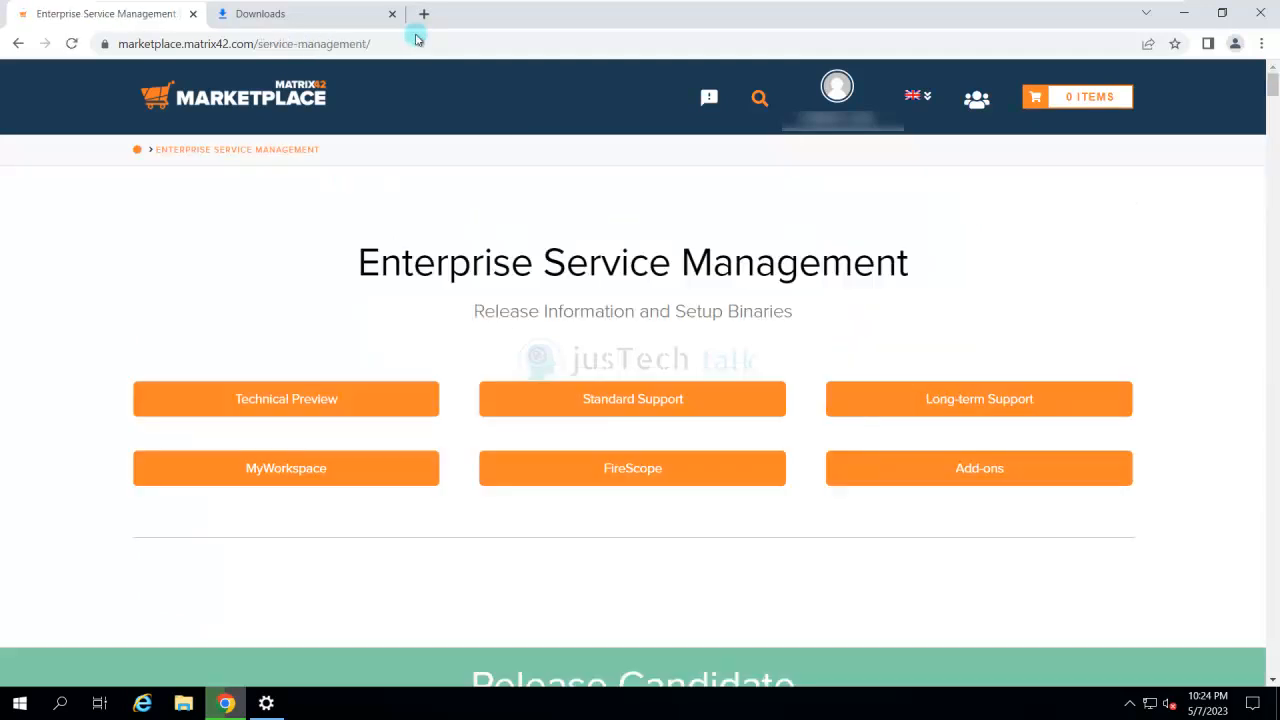
- Examine the Enterprise Service Management 12.0 release candidate and the version 11.0 Update 2 full releases, hotfix builds and redistributables
scroll(633, 370, down, 3)
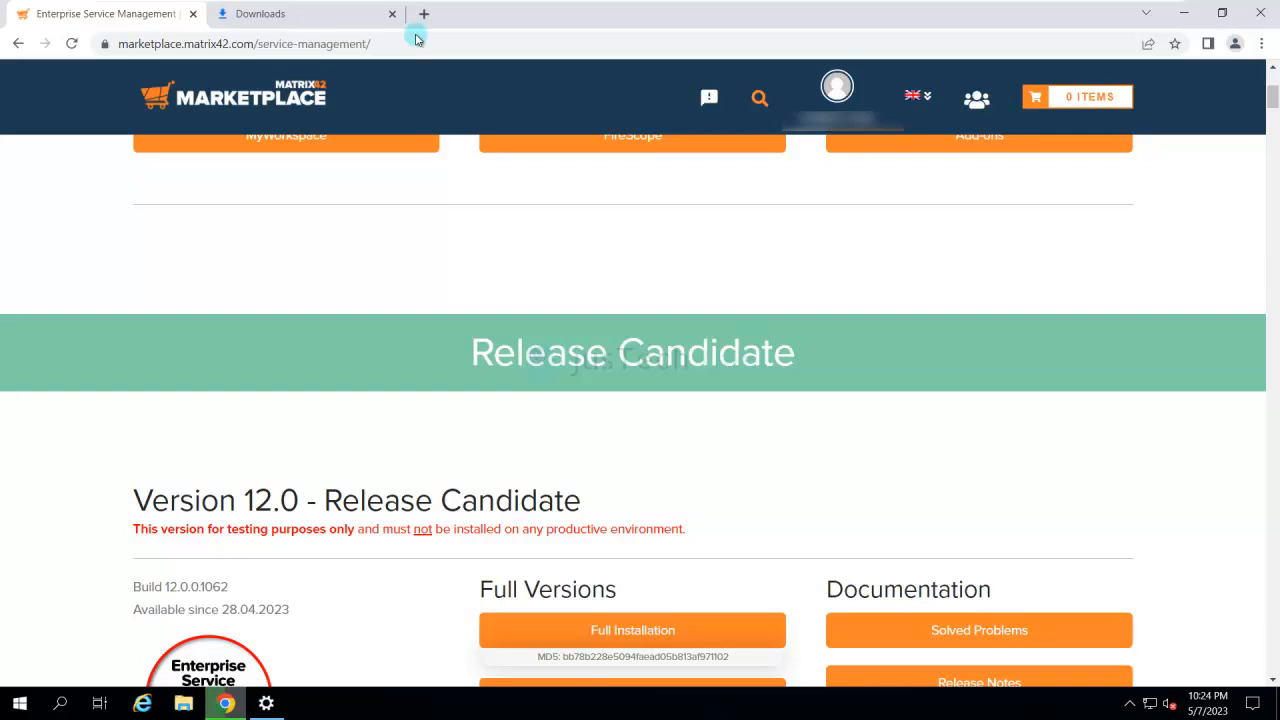
scroll(633, 400, down, 2)
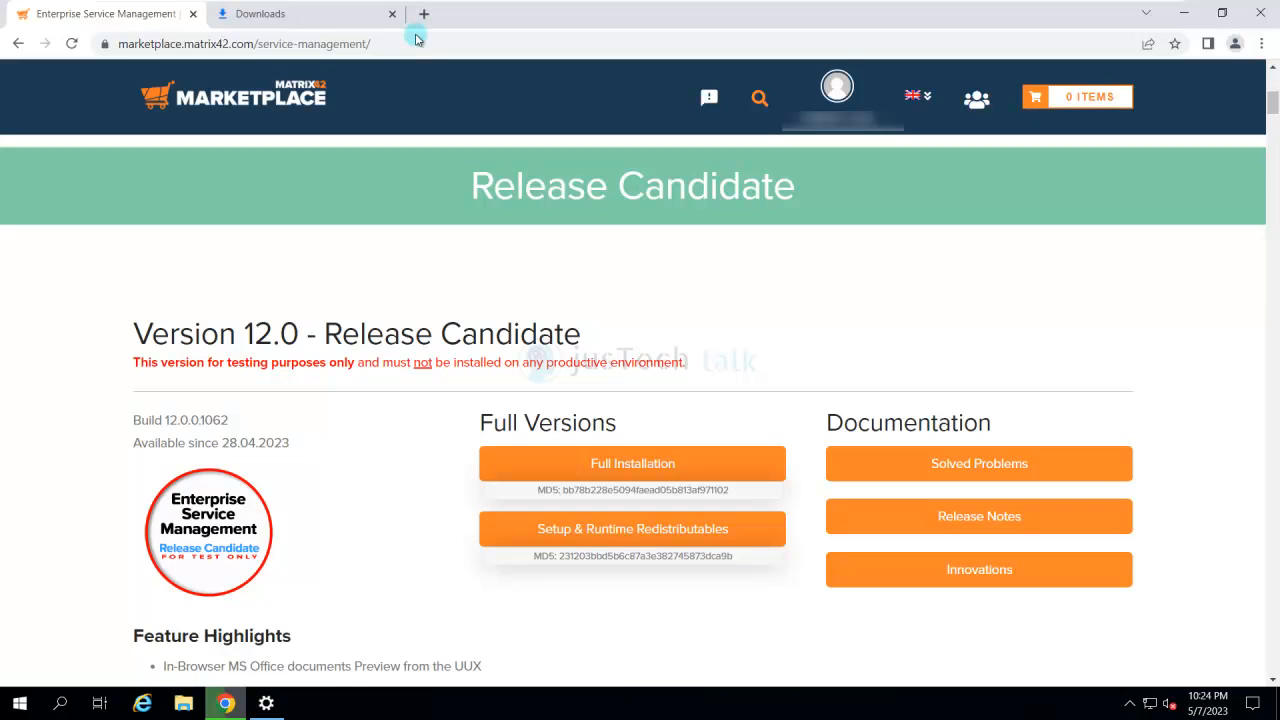
scroll(633, 400, down, 3)
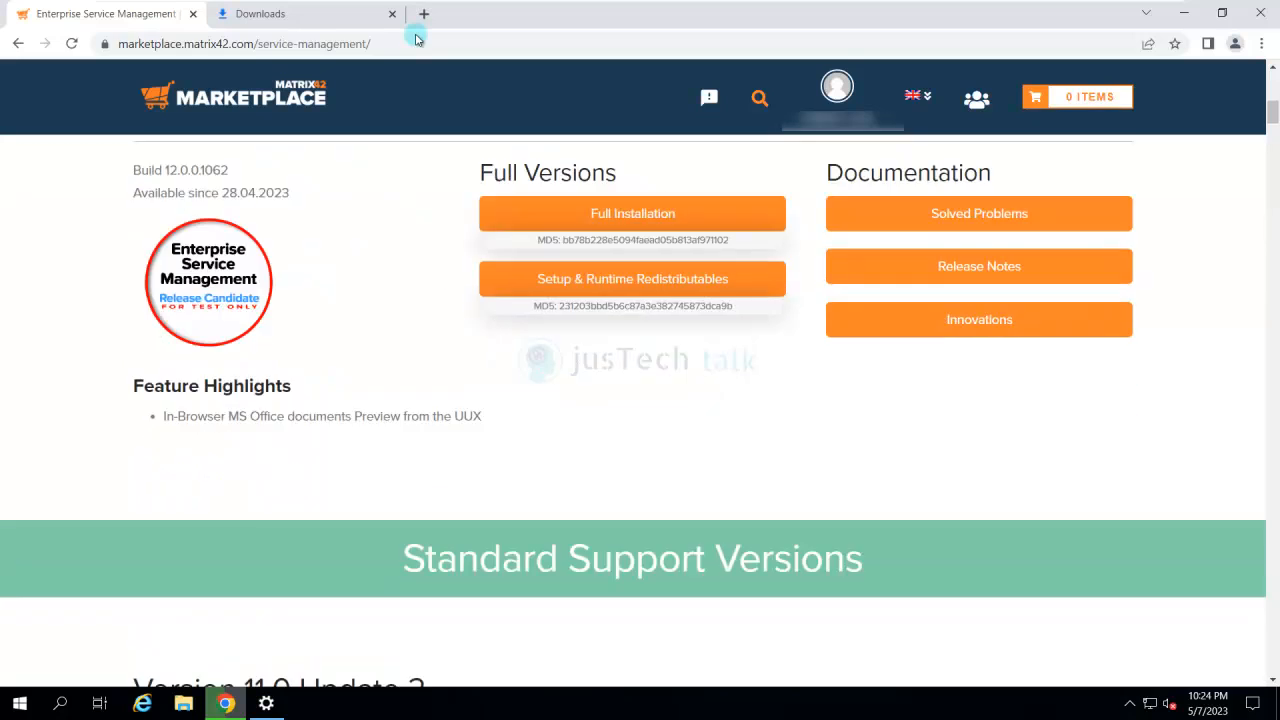
scroll(633, 400, down, 2)
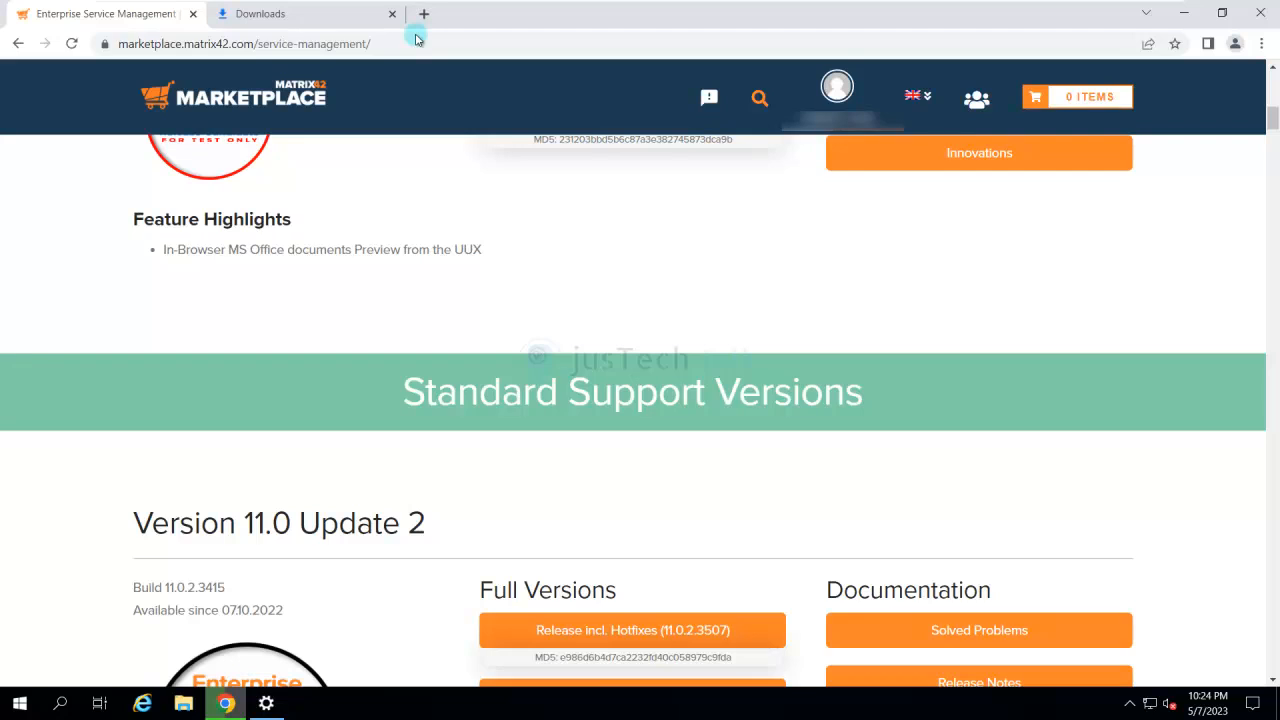
scroll(633, 400, down, 4)
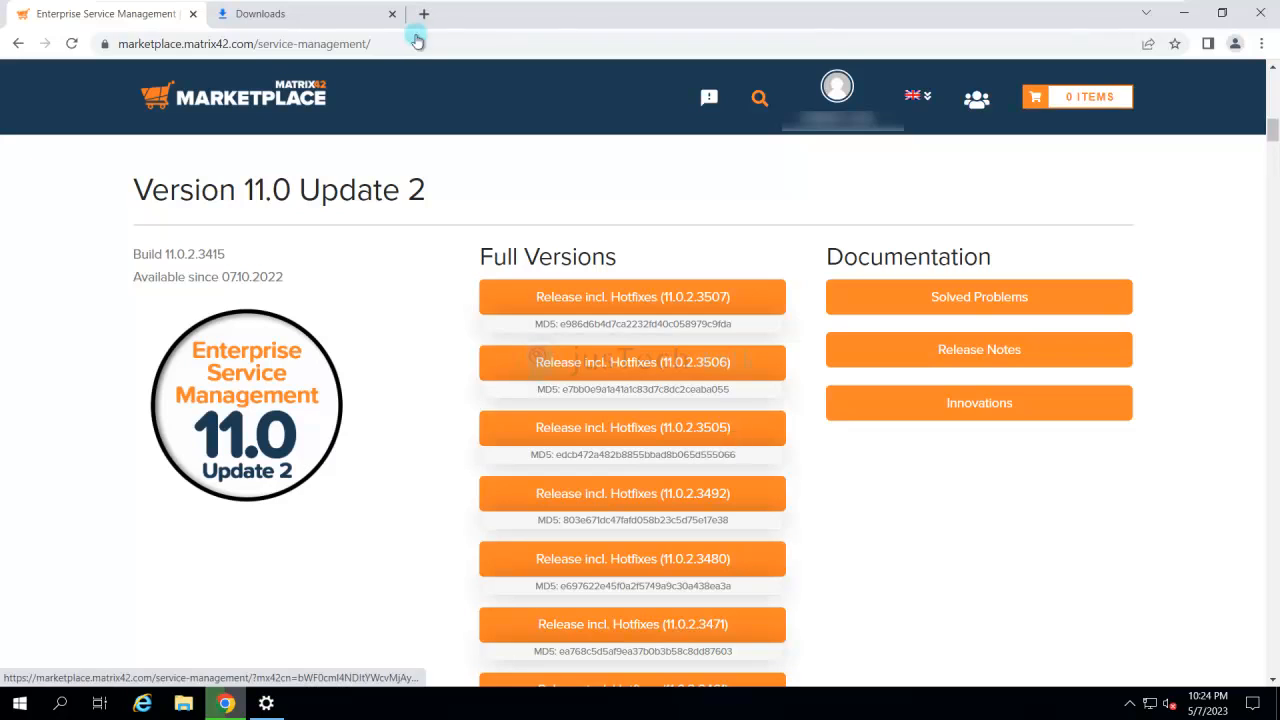
scroll(633, 400, down, 3)
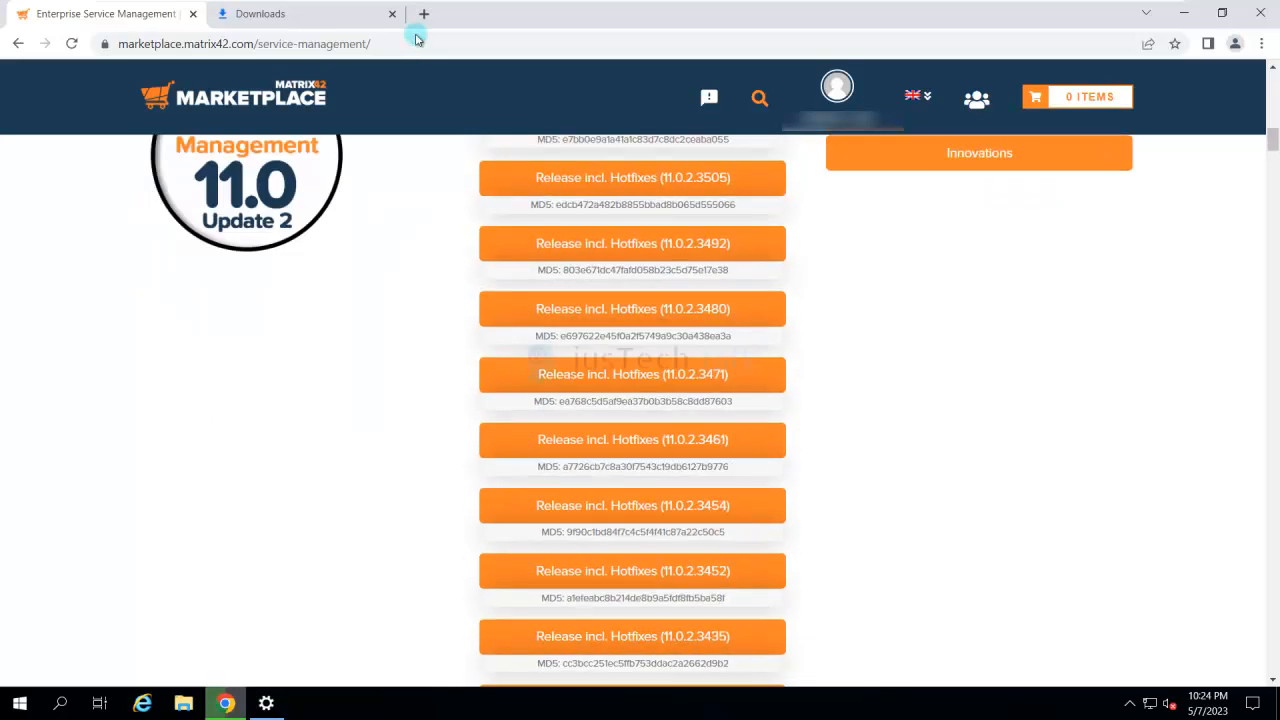
scroll(633, 400, down, 2)
scroll(633, 400, up, 1)
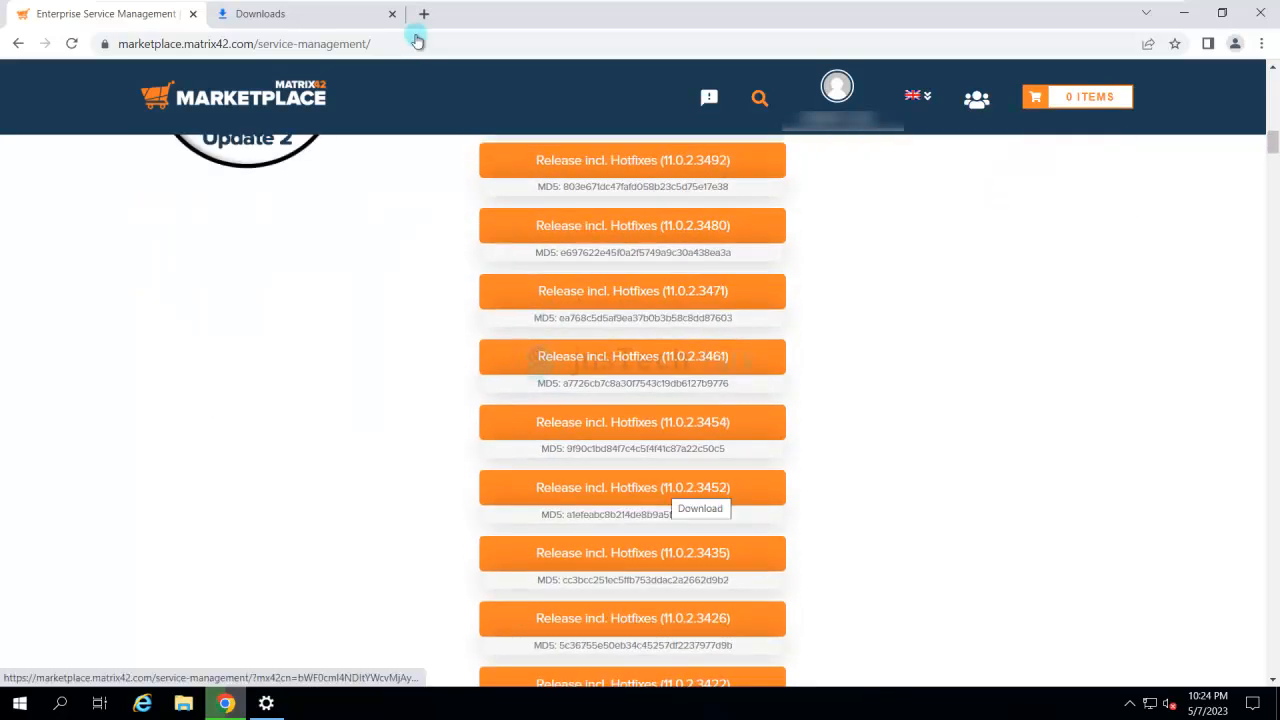
scroll(633, 400, down, 3)
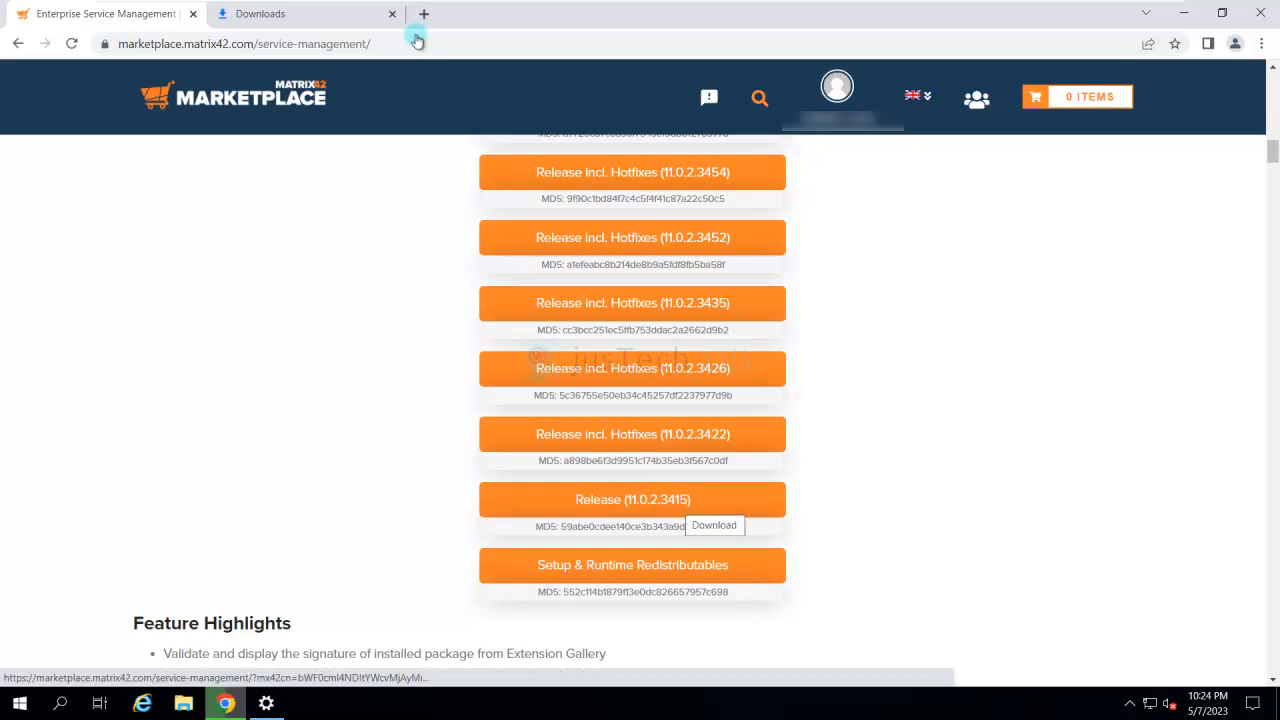
scroll(633, 400, up, 5)
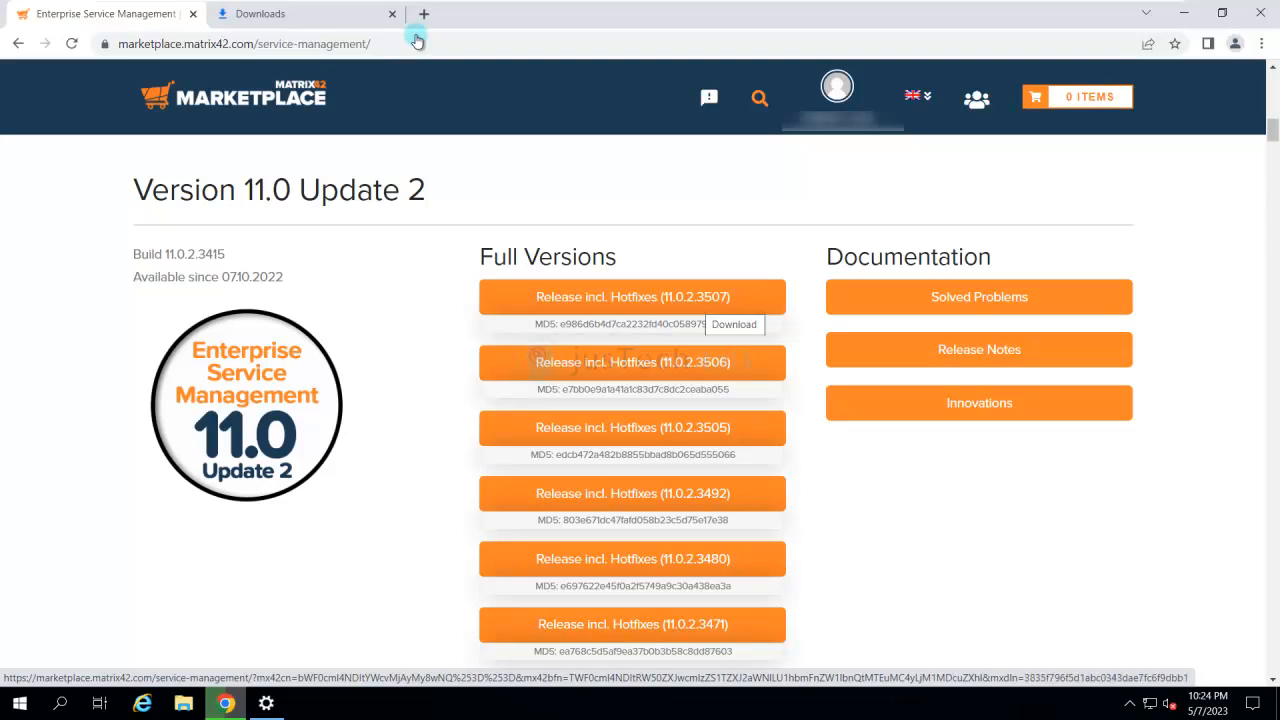
scroll(417, 40, down, 6)
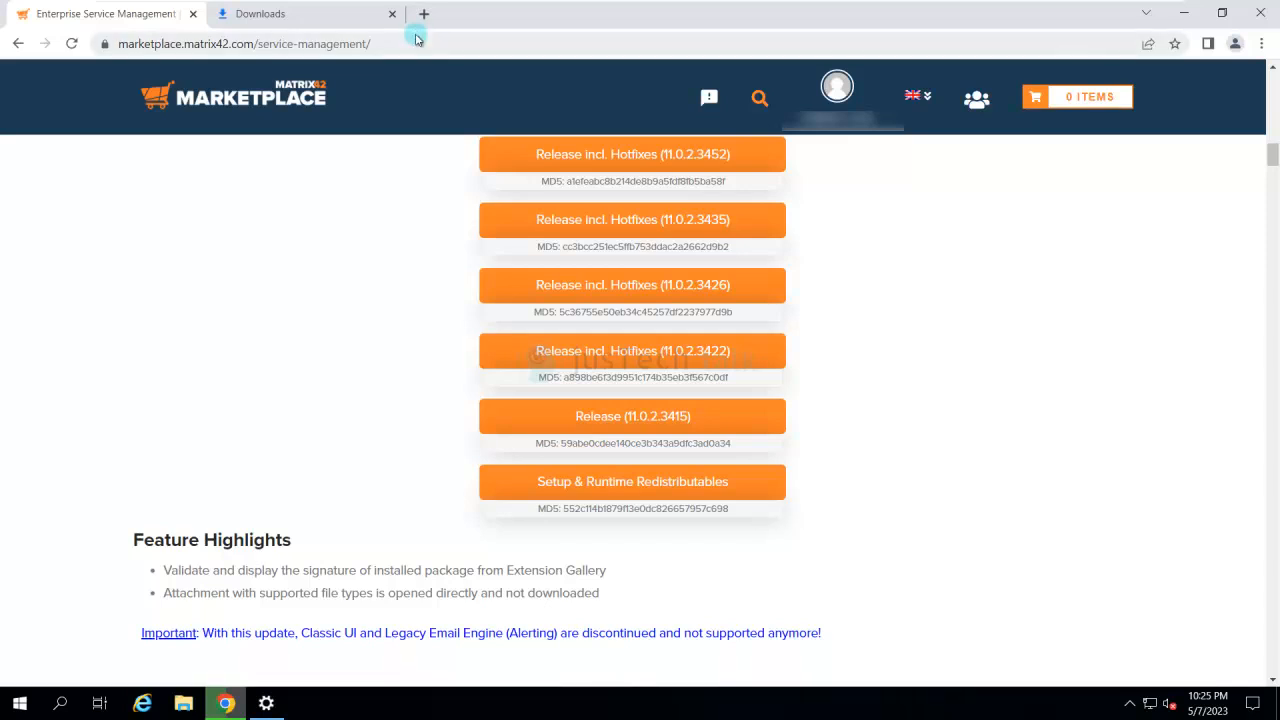
- Check the progress of the redistributables download and start downloading a full version of Enterprise Service Management 11.0 Update 2
key(ctrl+Tab)
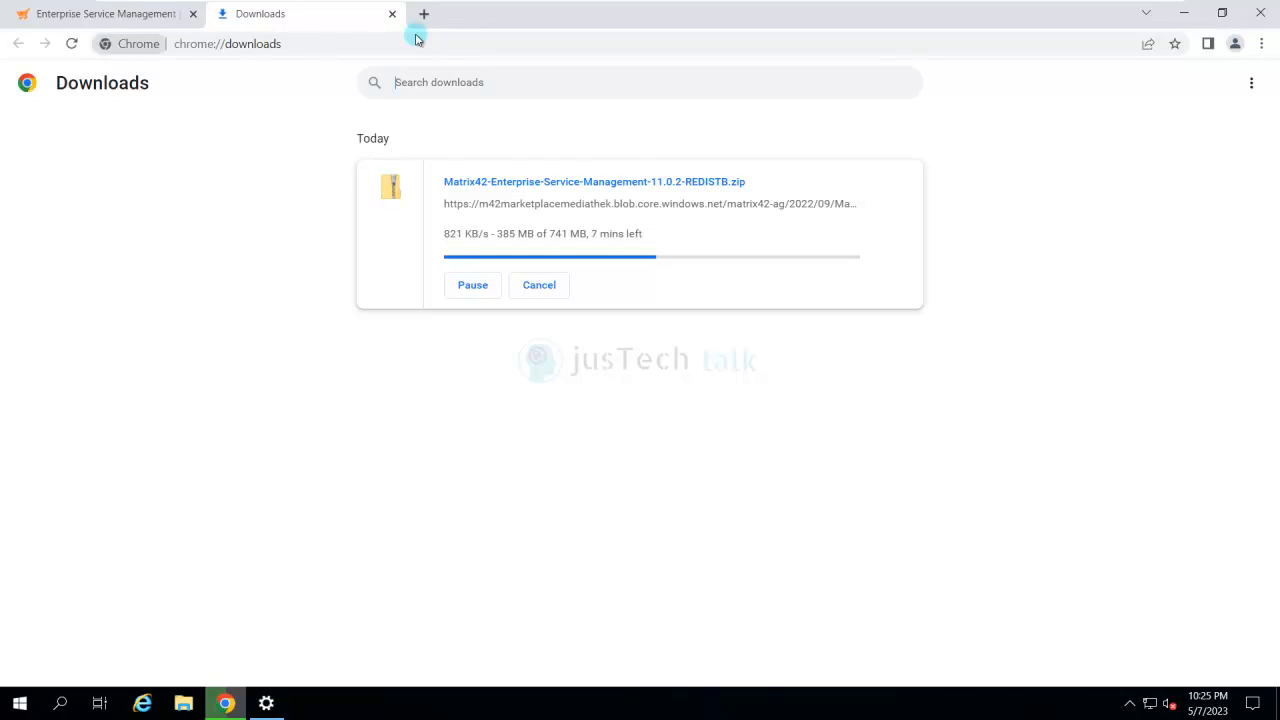
key(ctrl+Tab)
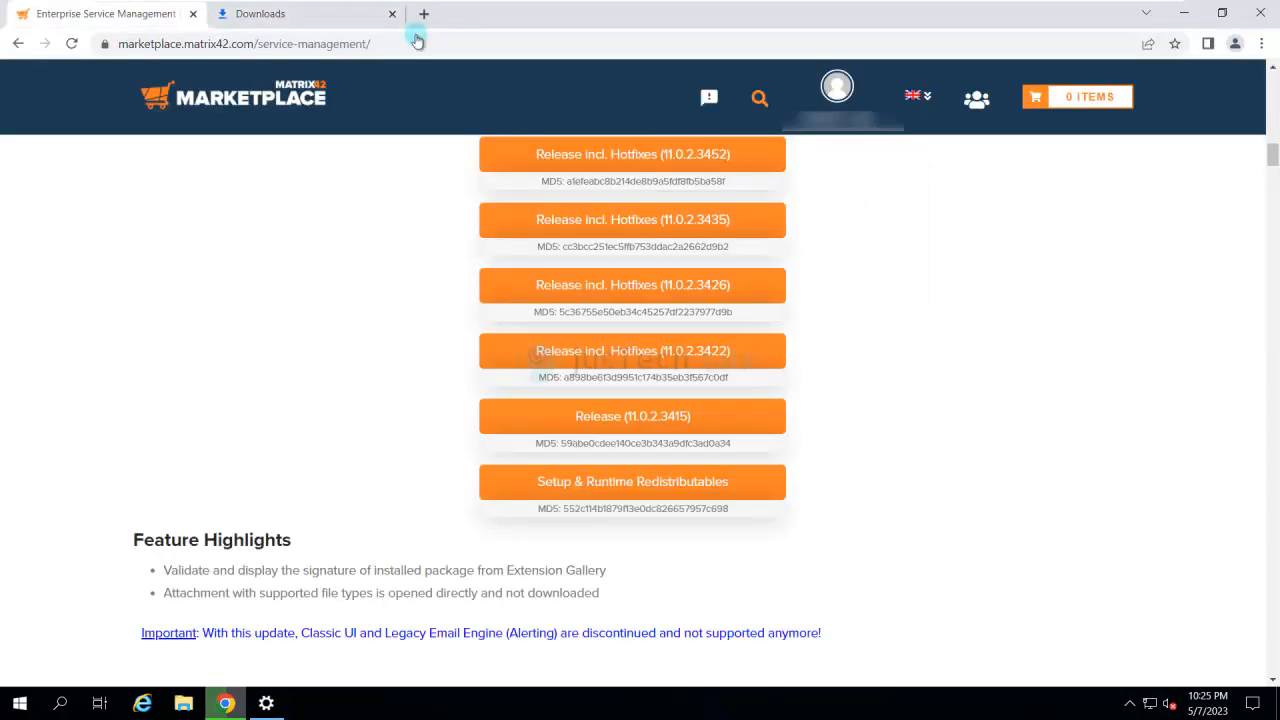
scroll(418, 40, up, 7)
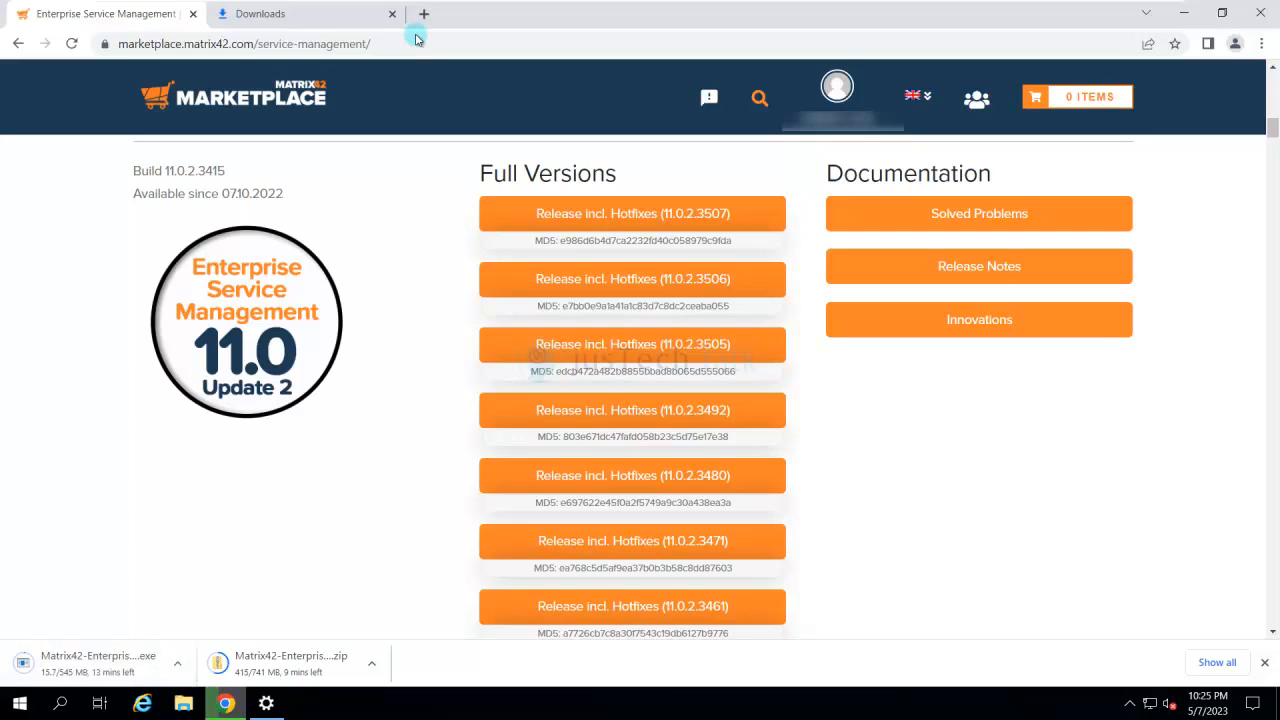
- Switch to the DB virtual machine and sign in to its administrator account with the account password
mouse_move(416, 38)
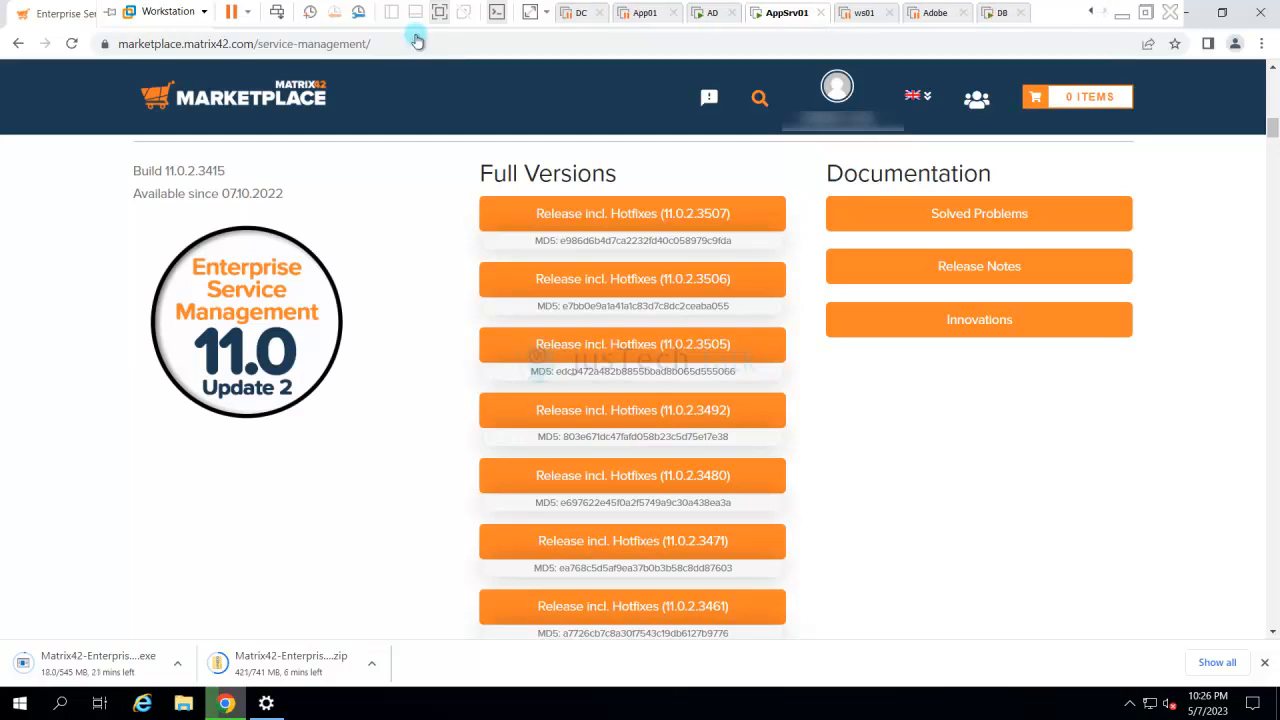
click(1000, 12)
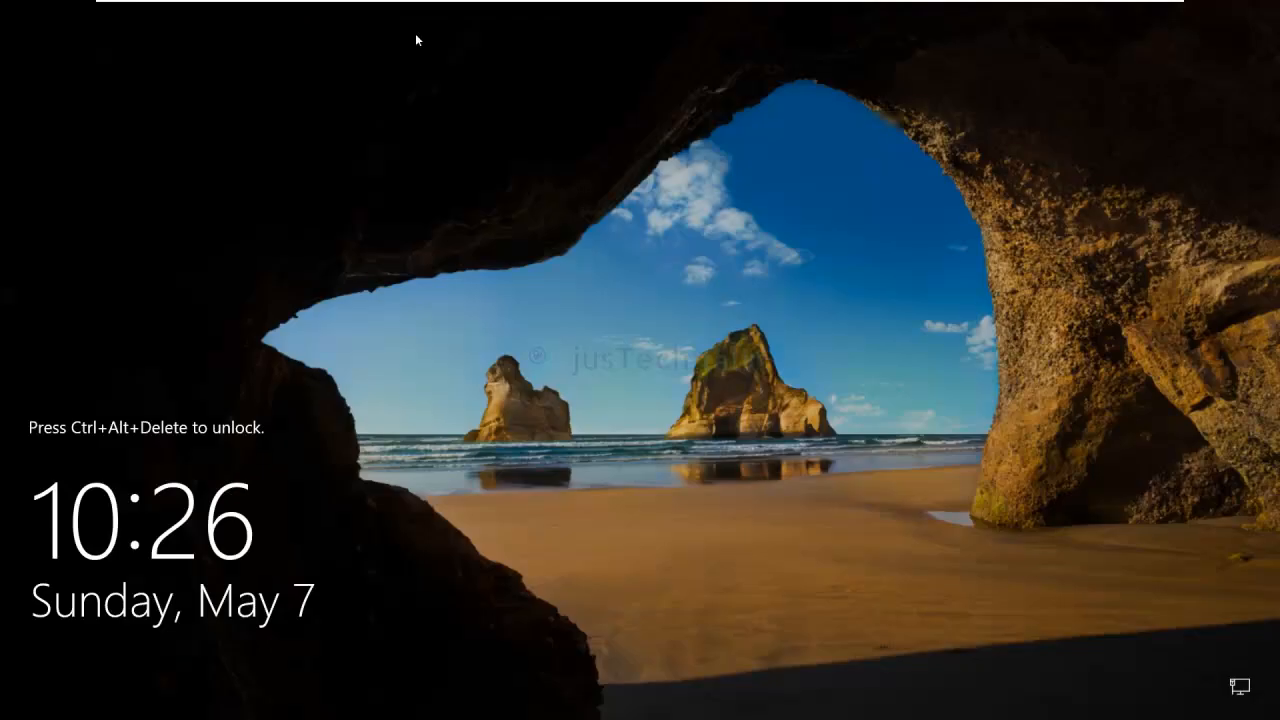
mouse_move(416, 36)
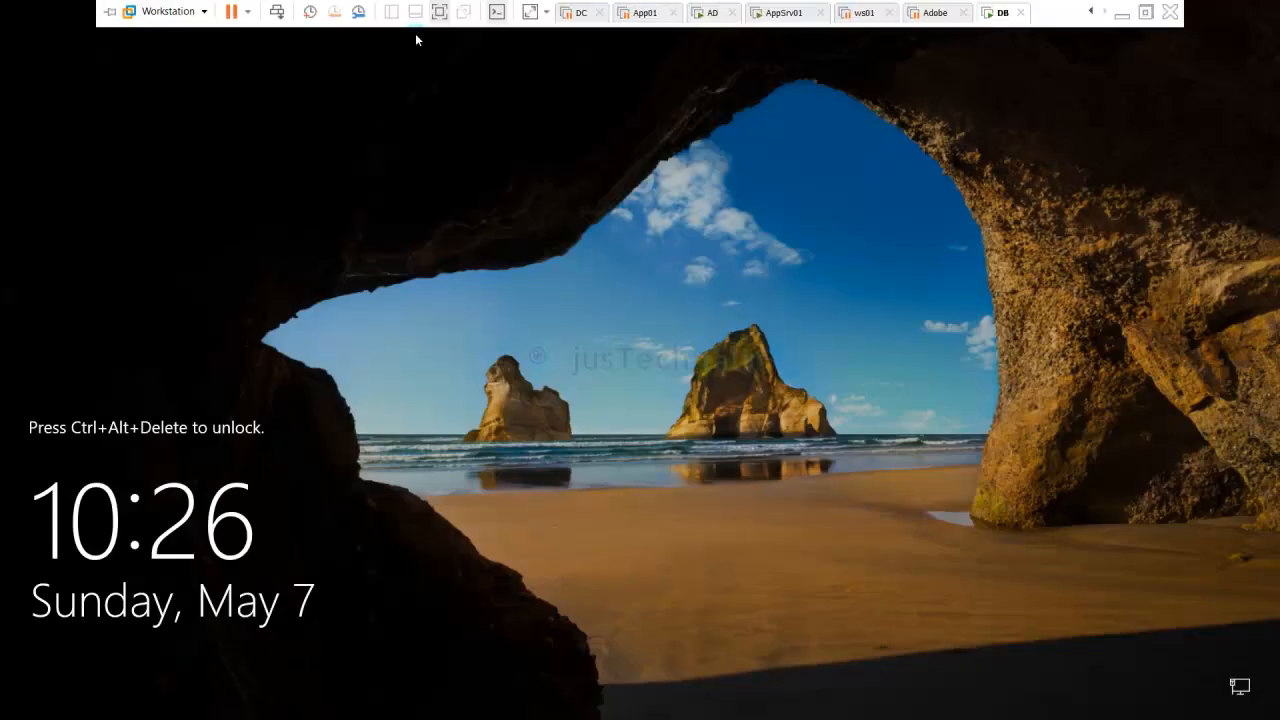
click(277, 12)
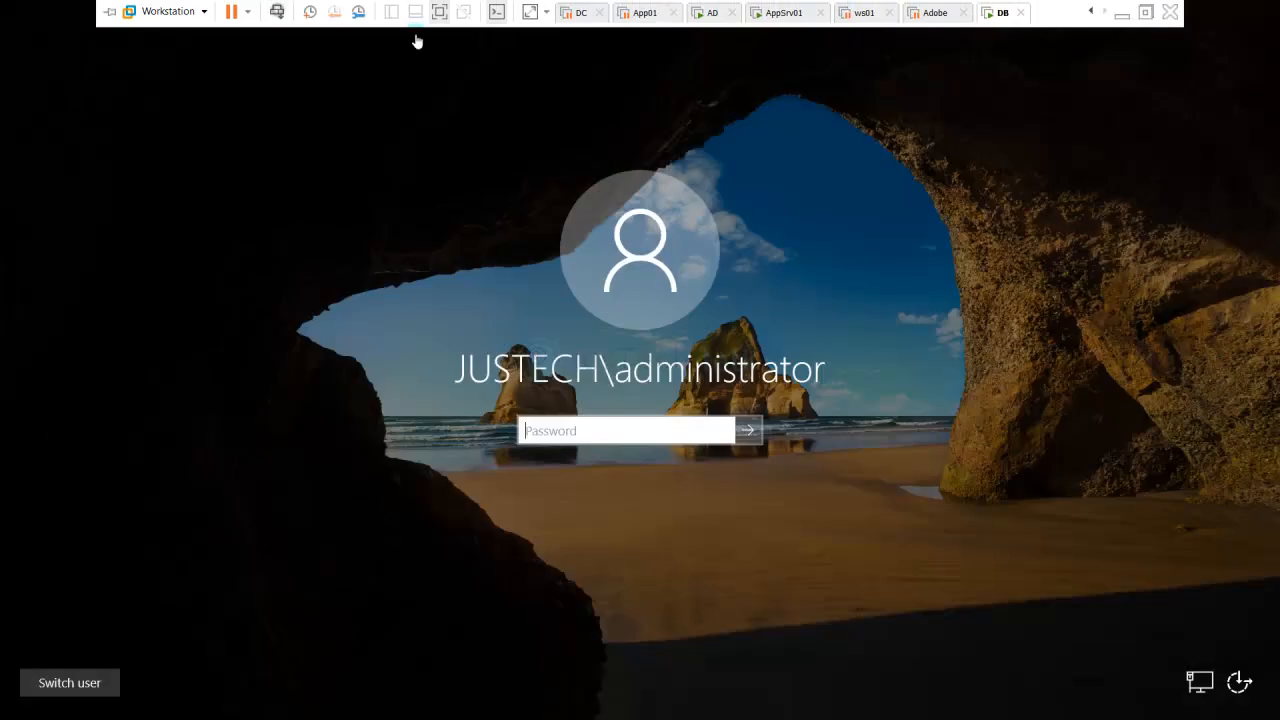
text(*********)
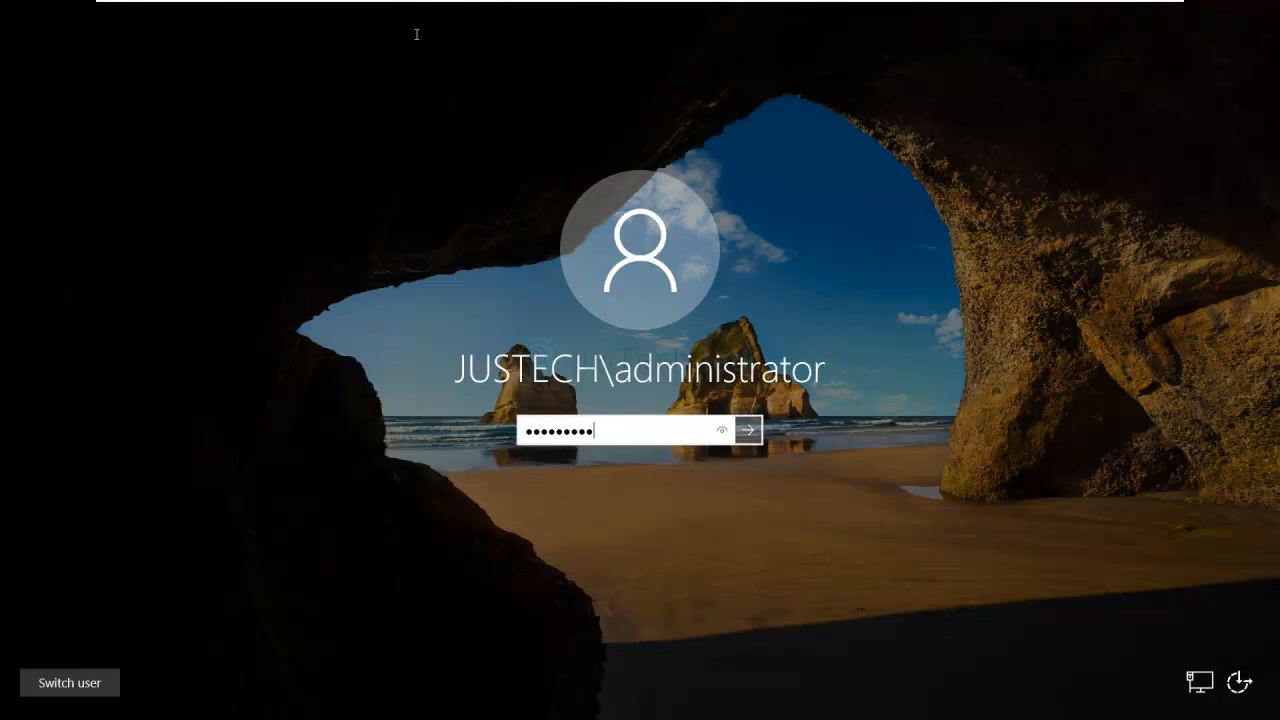
key(Return)
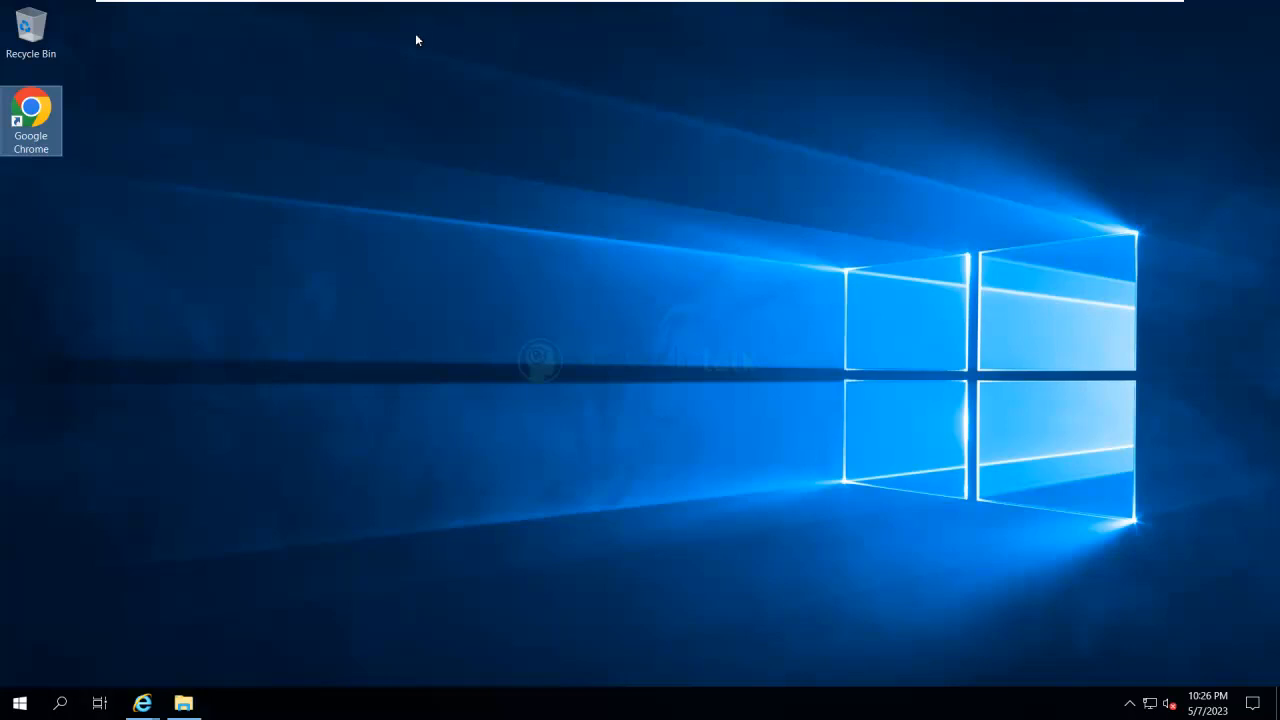
- Launch the SQL Server setup application from the SqlSetup_x64_ENU disc in DVD drive E:
key(alt+Tab)
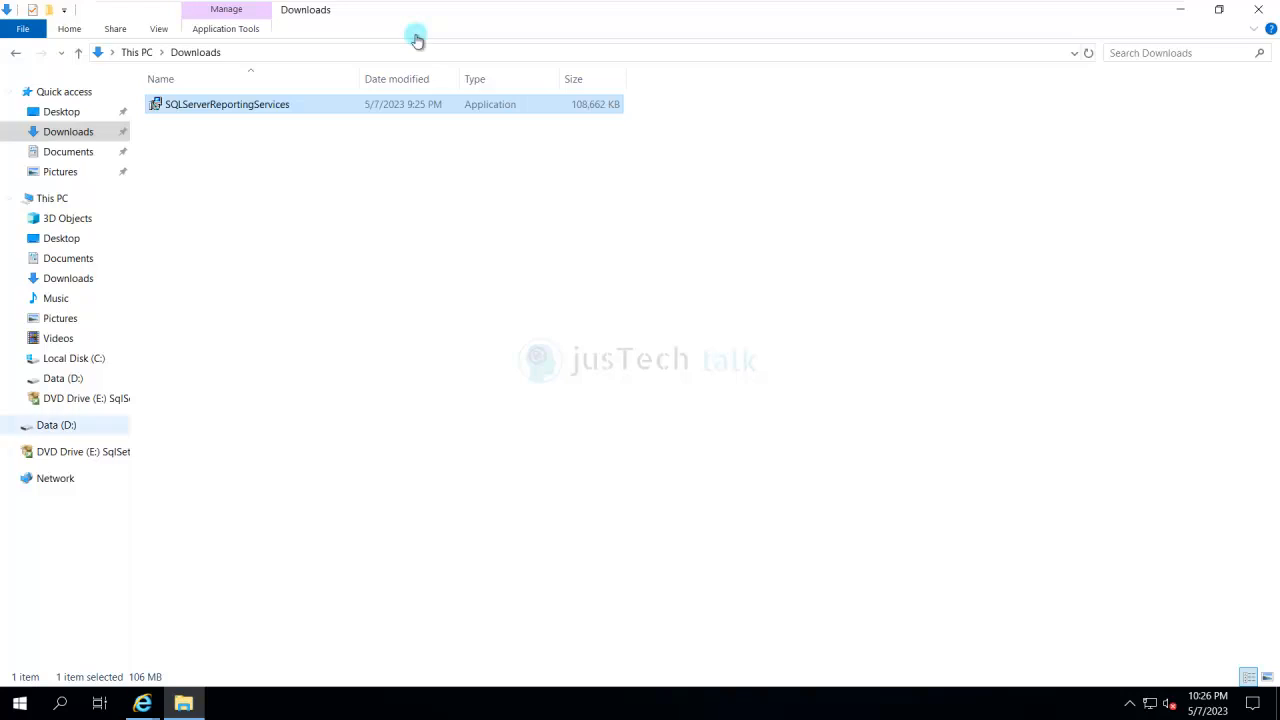
click(85, 398)
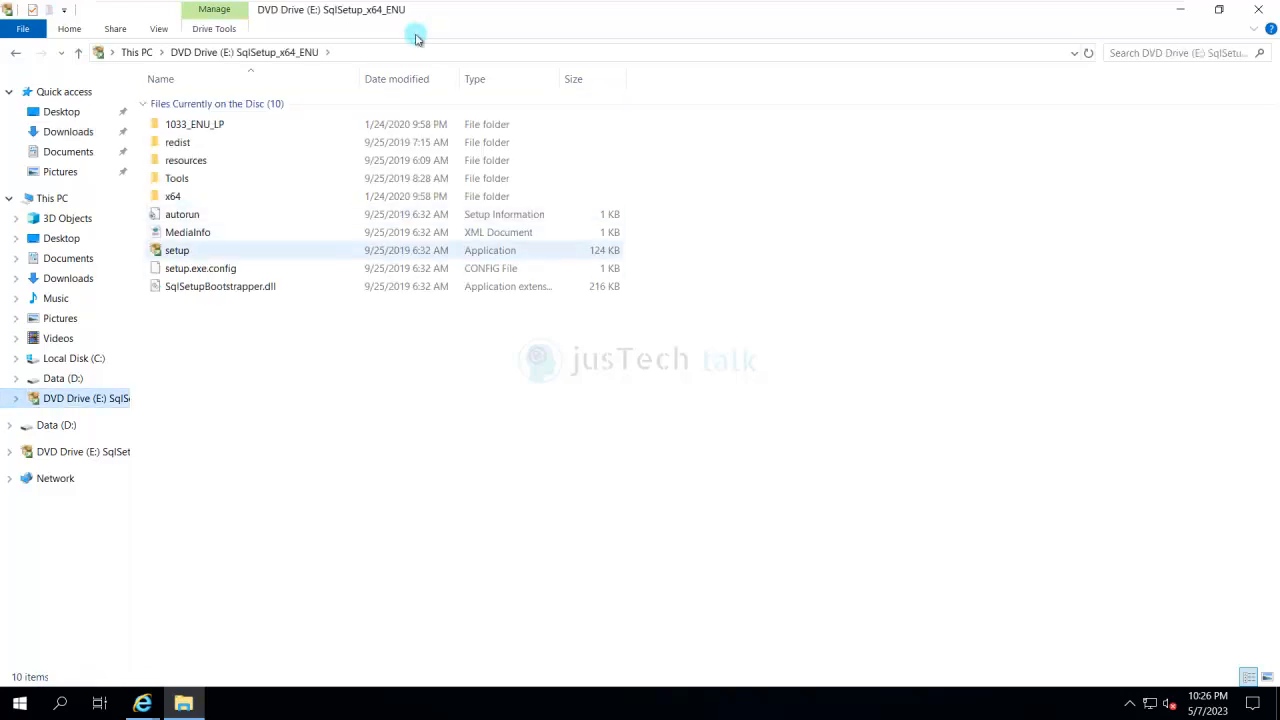
right_click(178, 254)
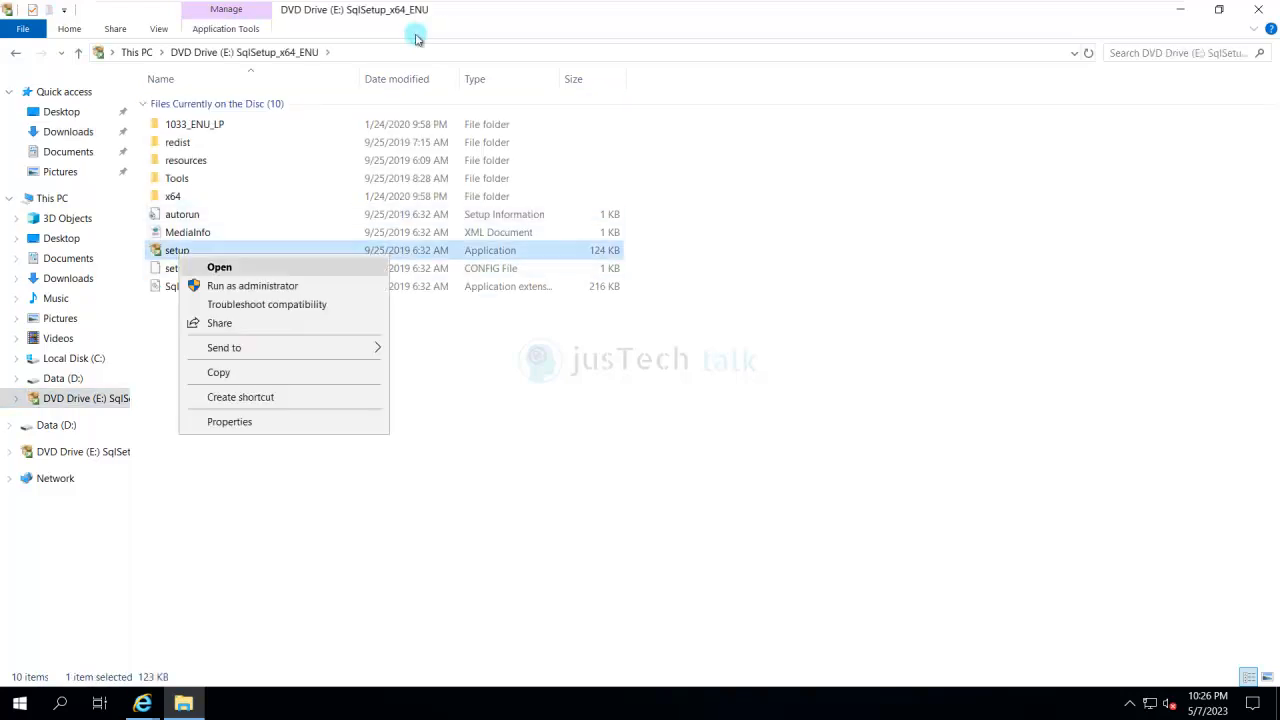
key(Return)
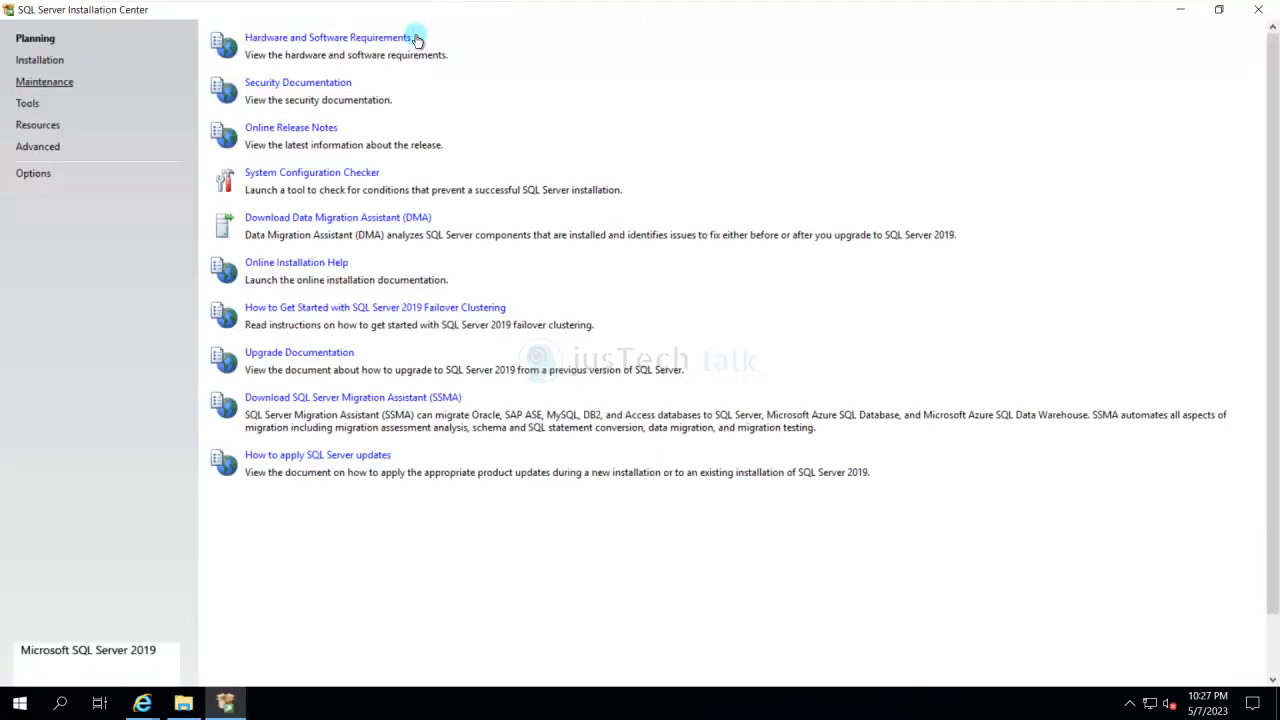
- Start a new stand-alone SQL Server 2019 installation and continue past the Product Updates page
click(40, 60)
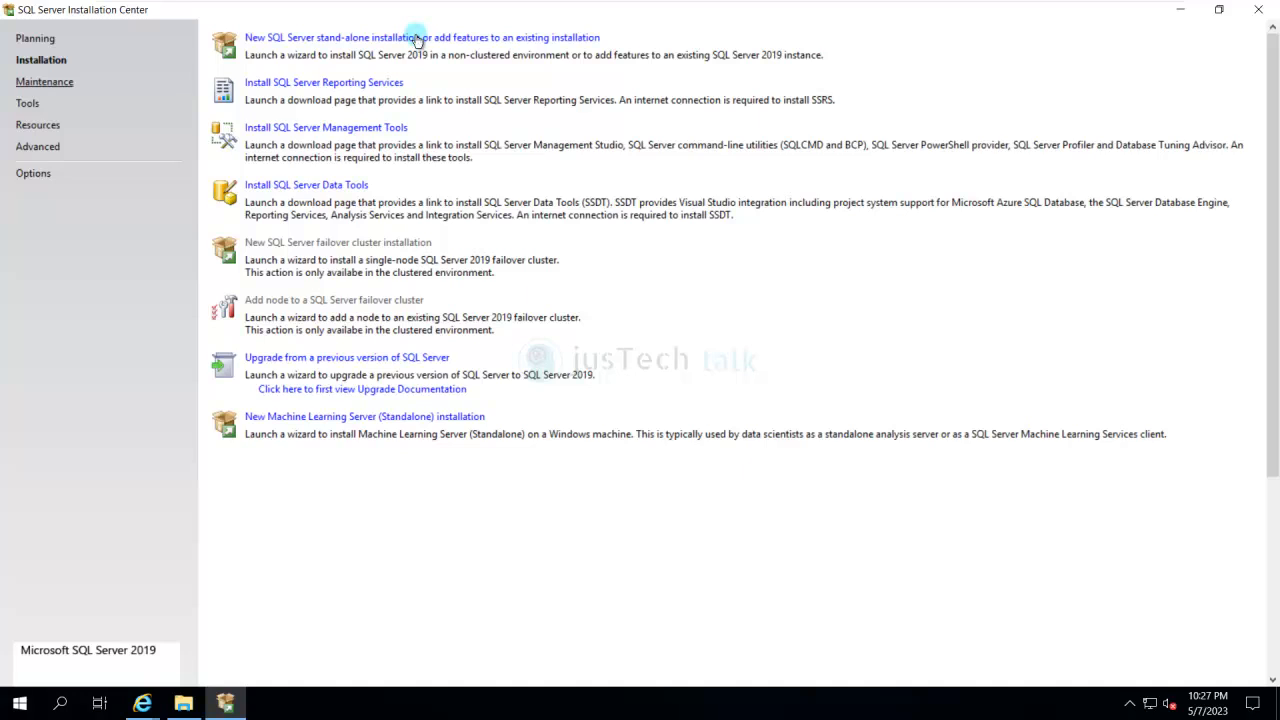
click(44, 81)
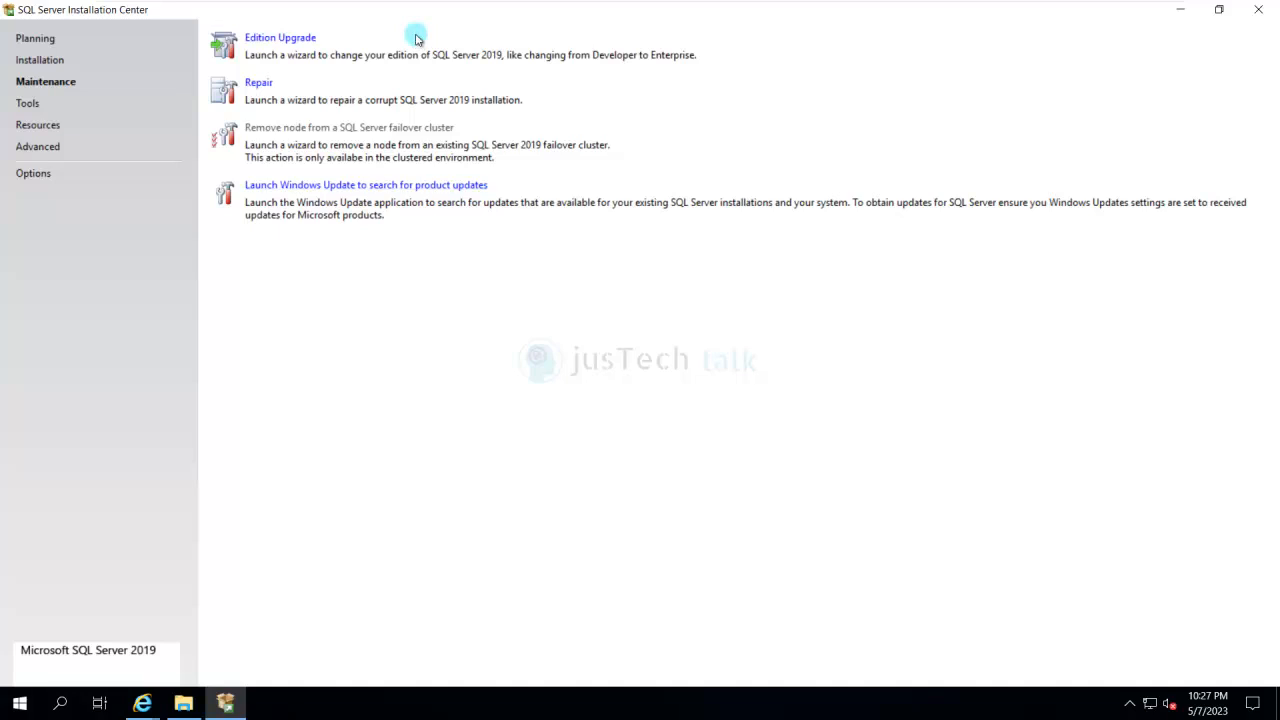
click(40, 60)
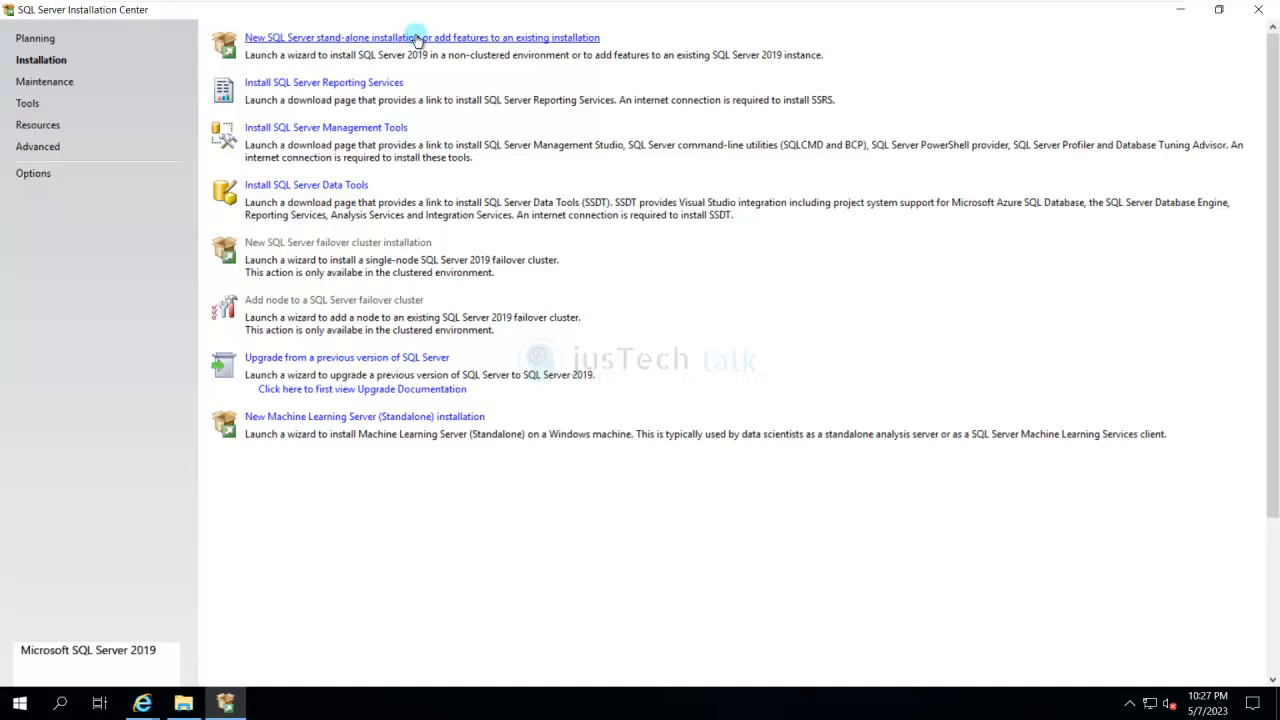
click(417, 39)
click(417, 39)
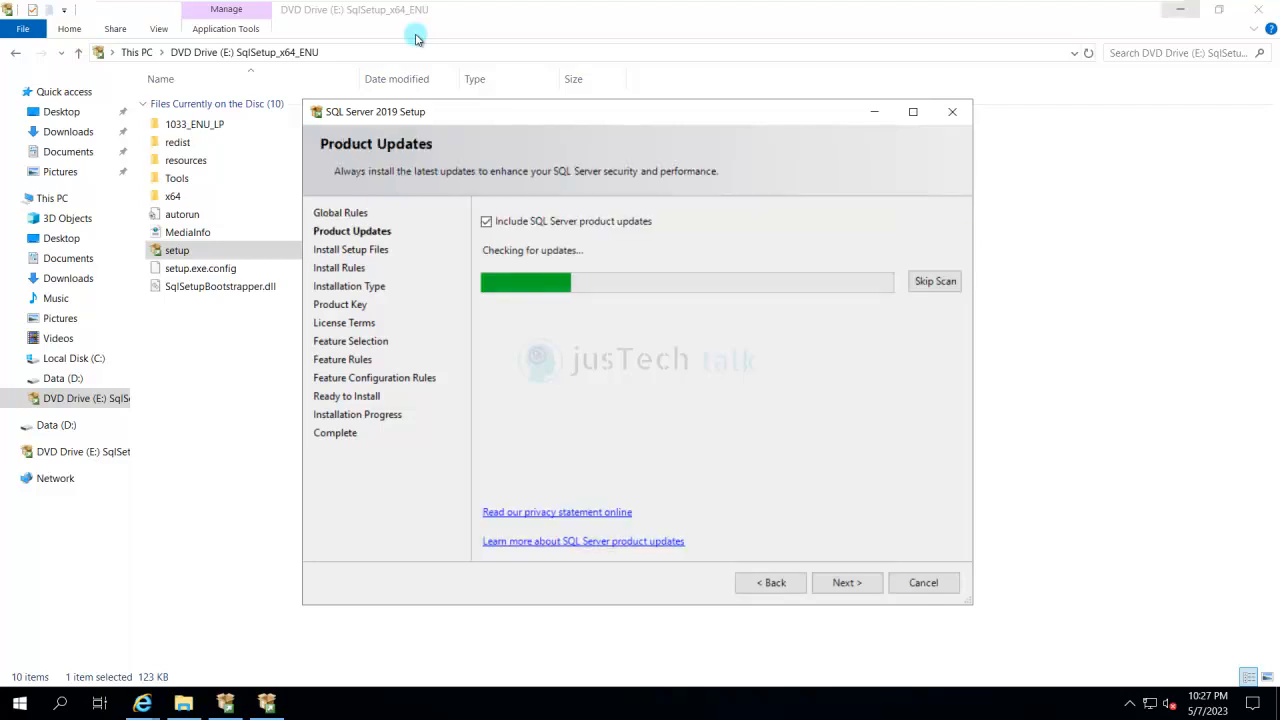
click(1180, 9)
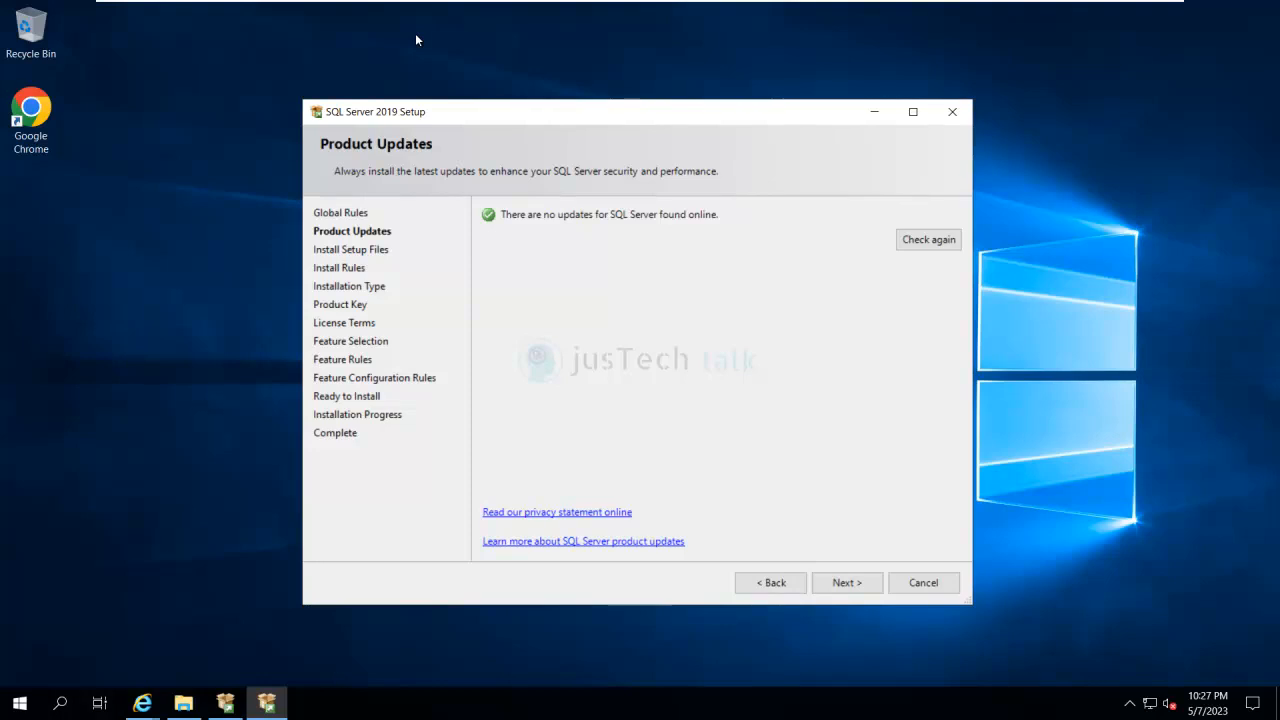
click(847, 583)
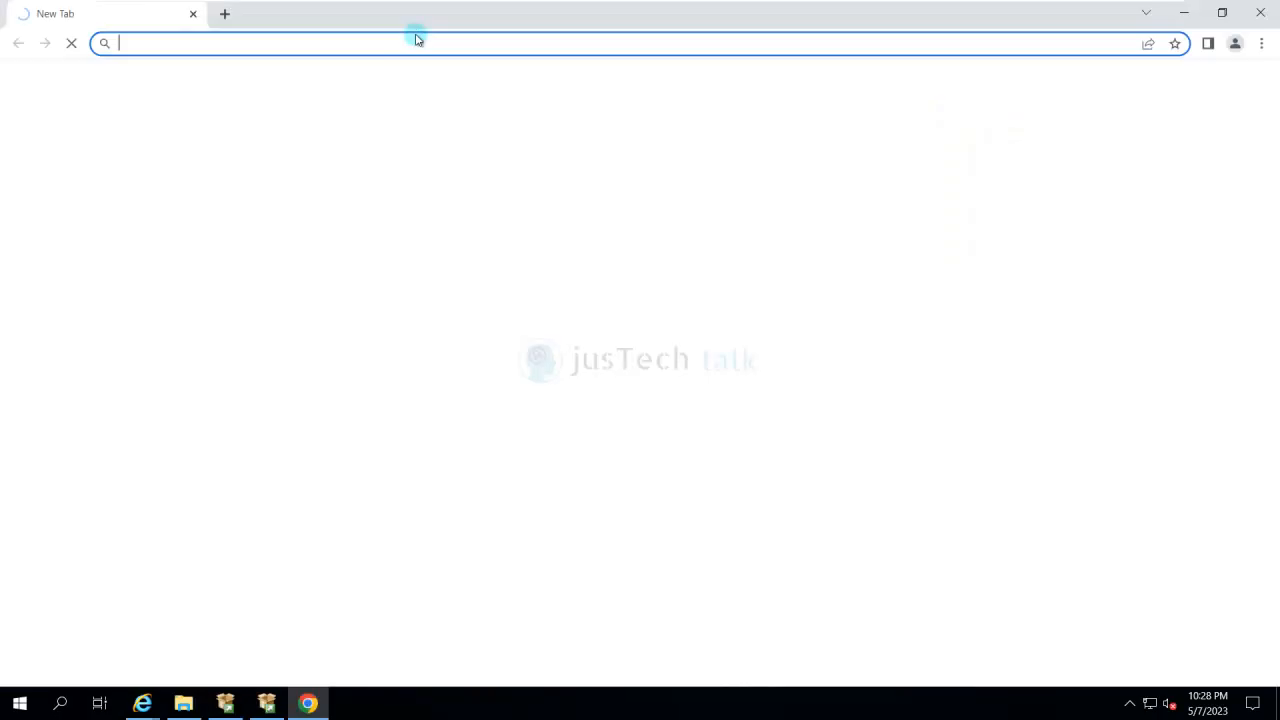
text(ht)
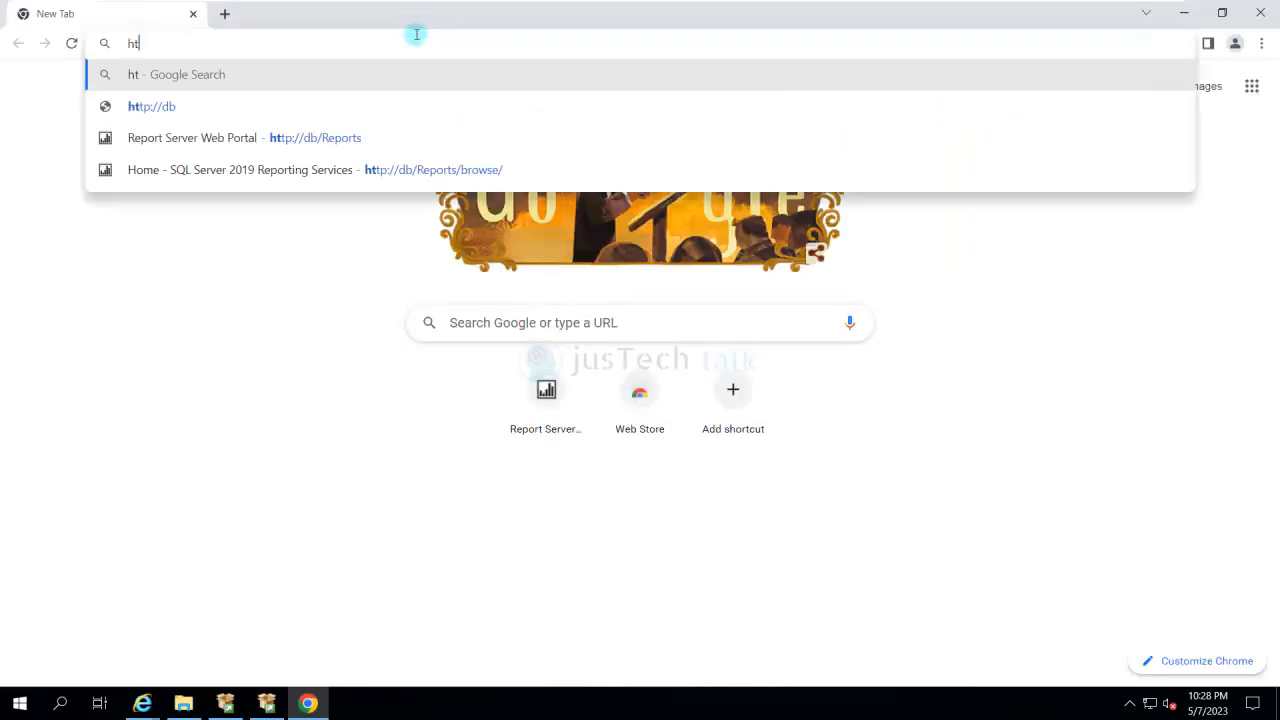
text(tps://hel)
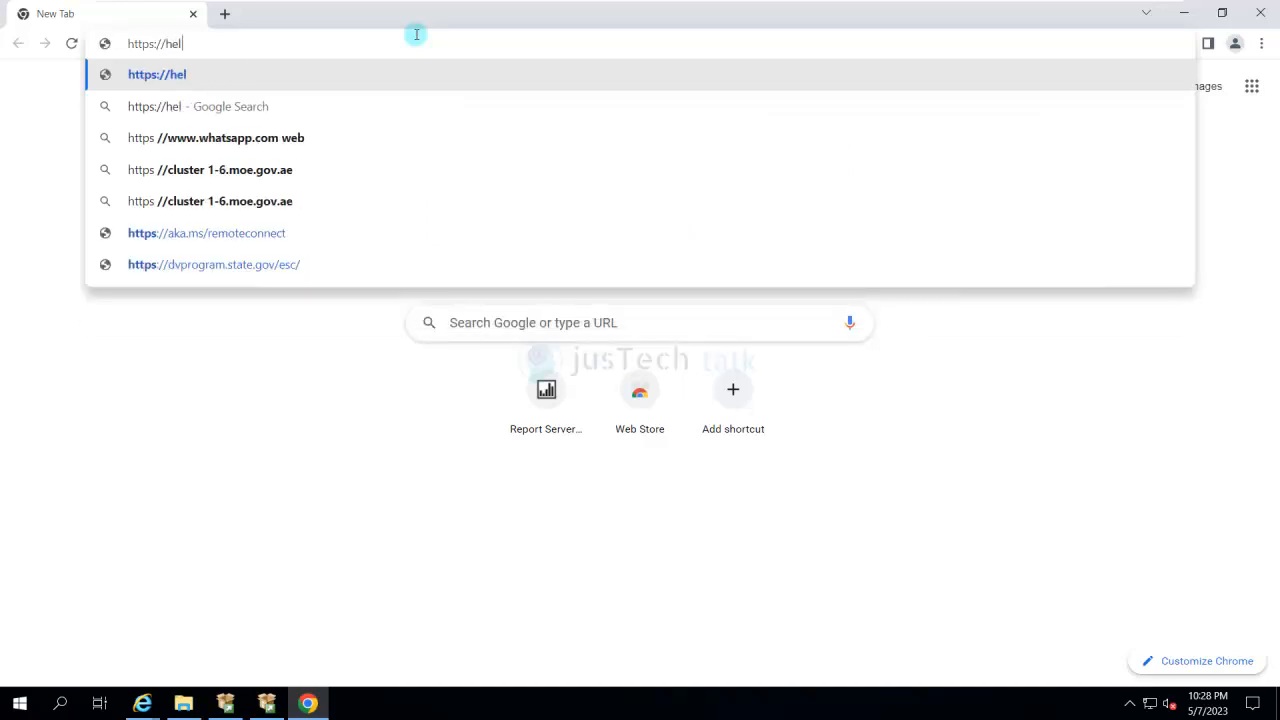
text(p.matrix)
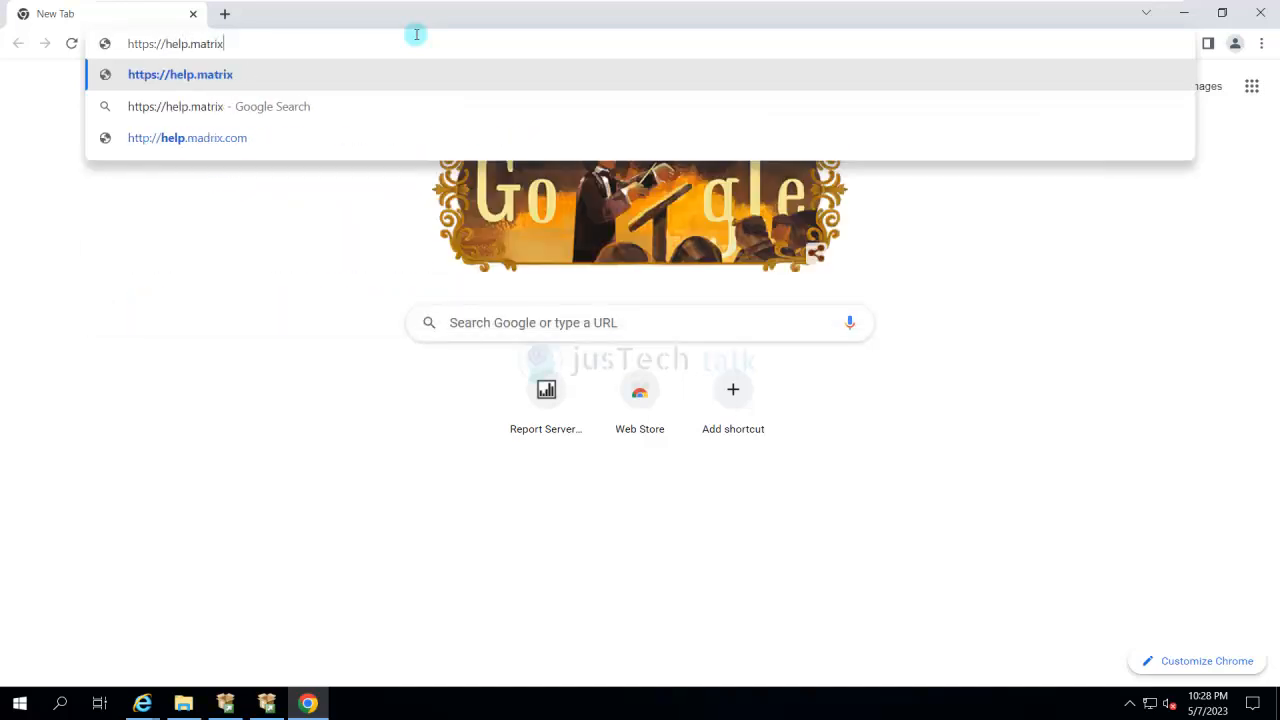
text(42.com)
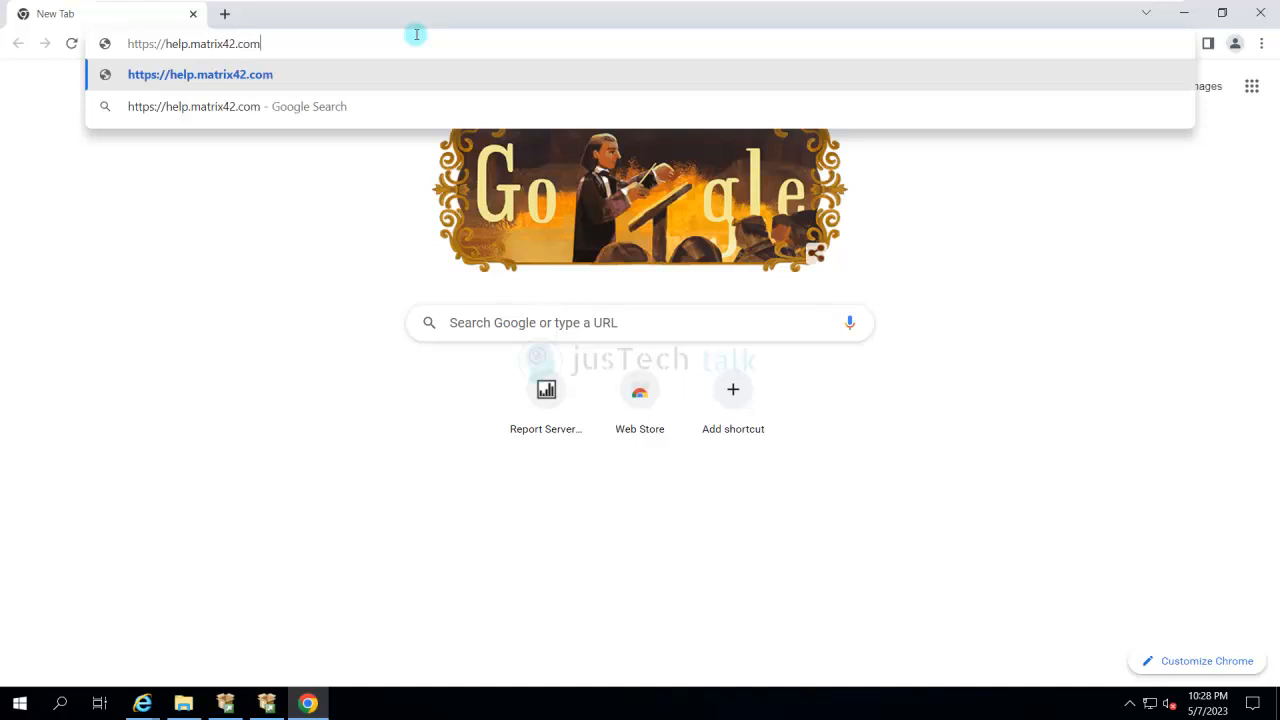
key(Return)
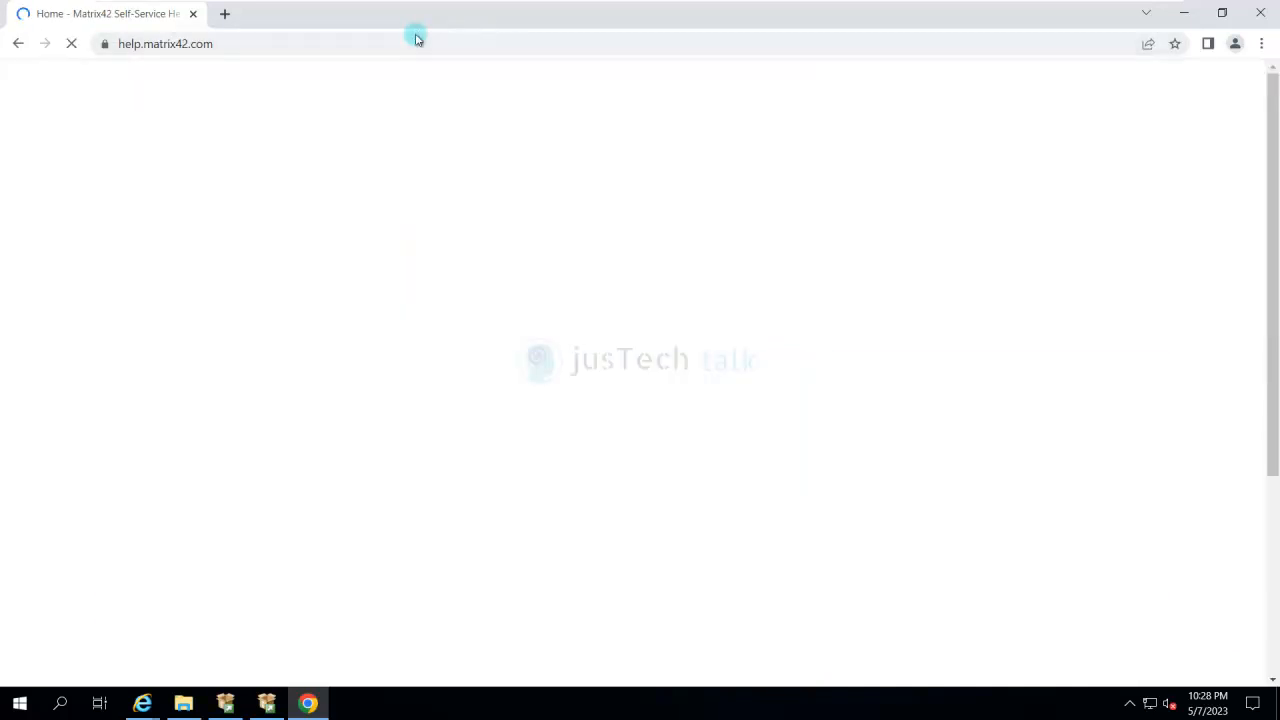
- Look through the Installation and Setup topics linked from the Secure Unified Endpoint Management installation and configuration documentation, and close the preview
scroll(417, 39, down, 1)
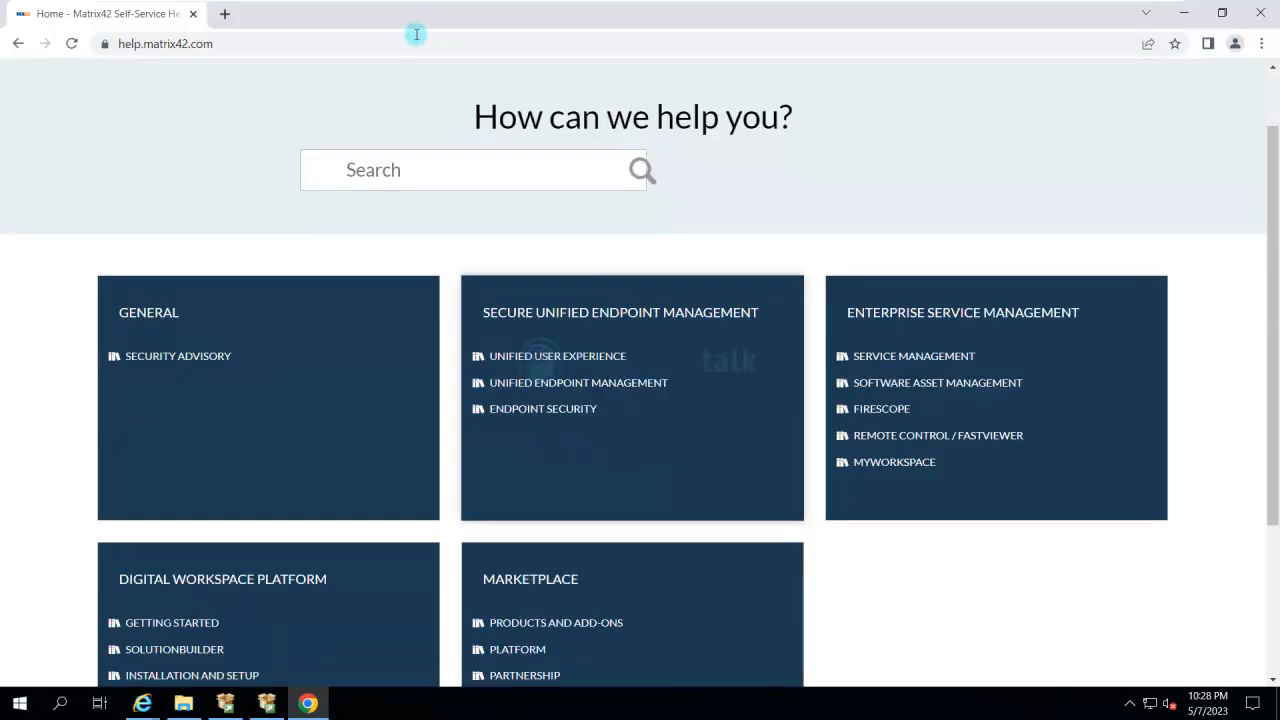
click(620, 313)
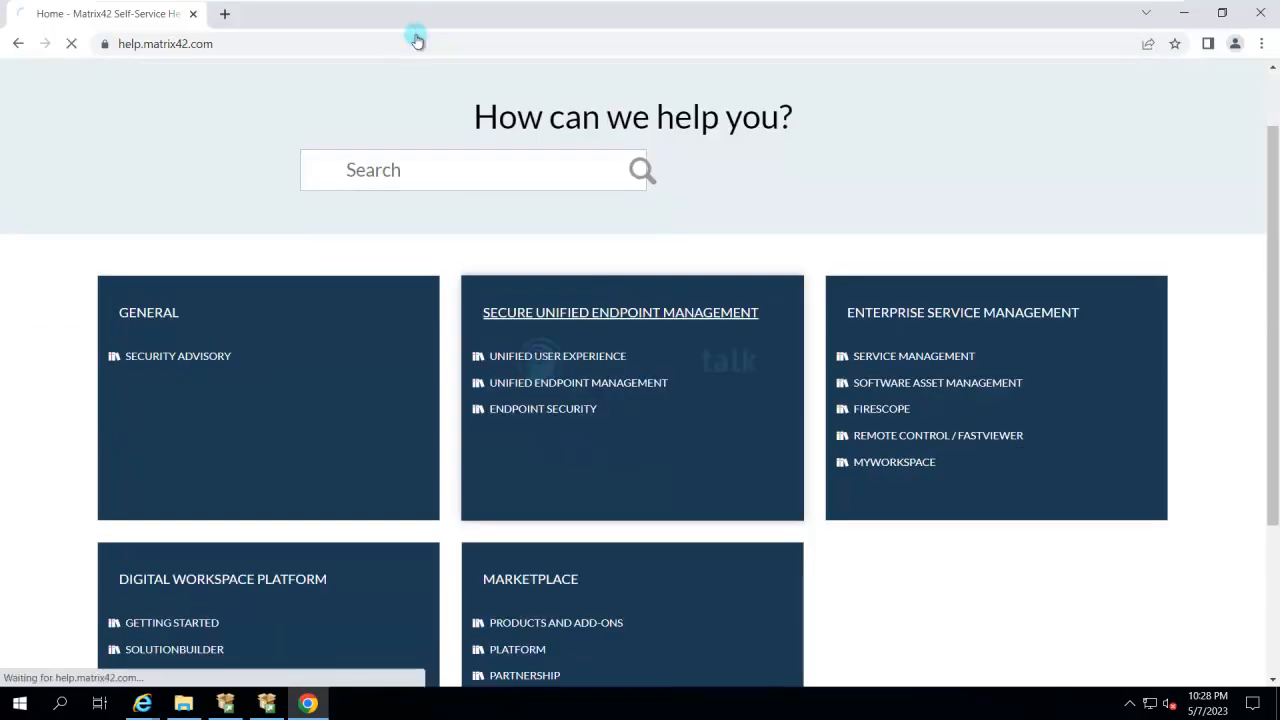
scroll(417, 39, down, 2)
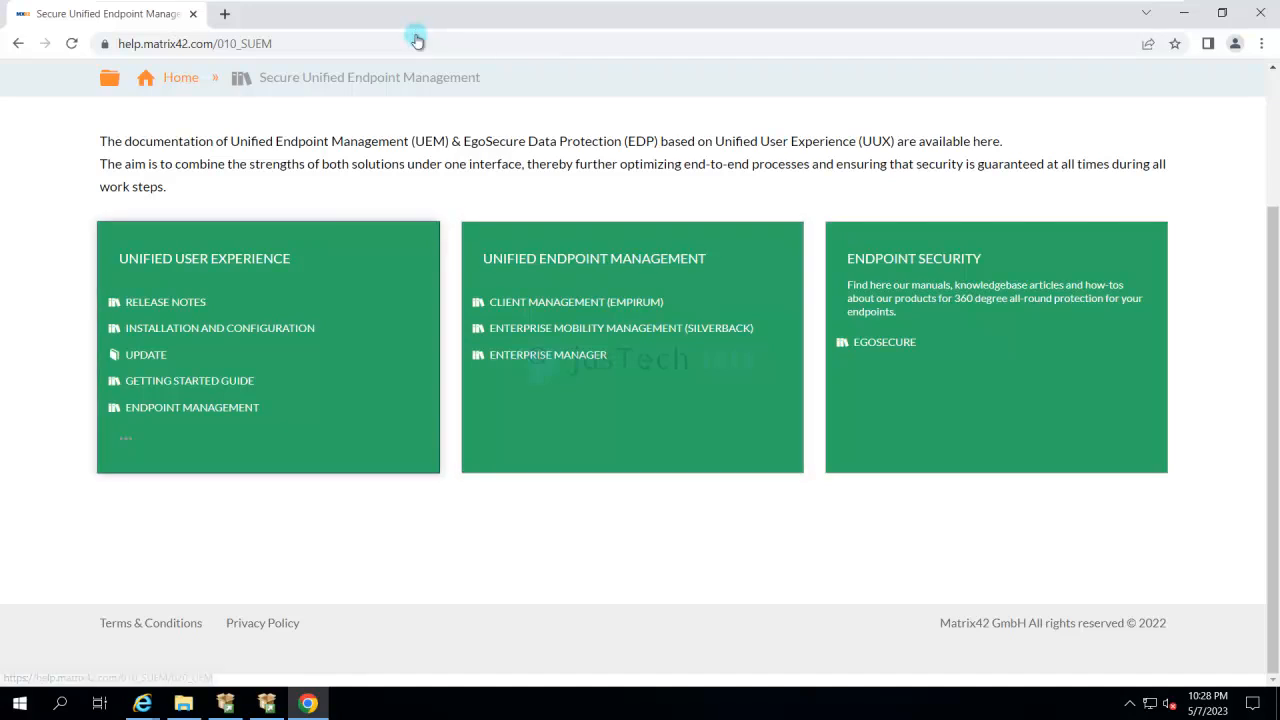
click(220, 328)
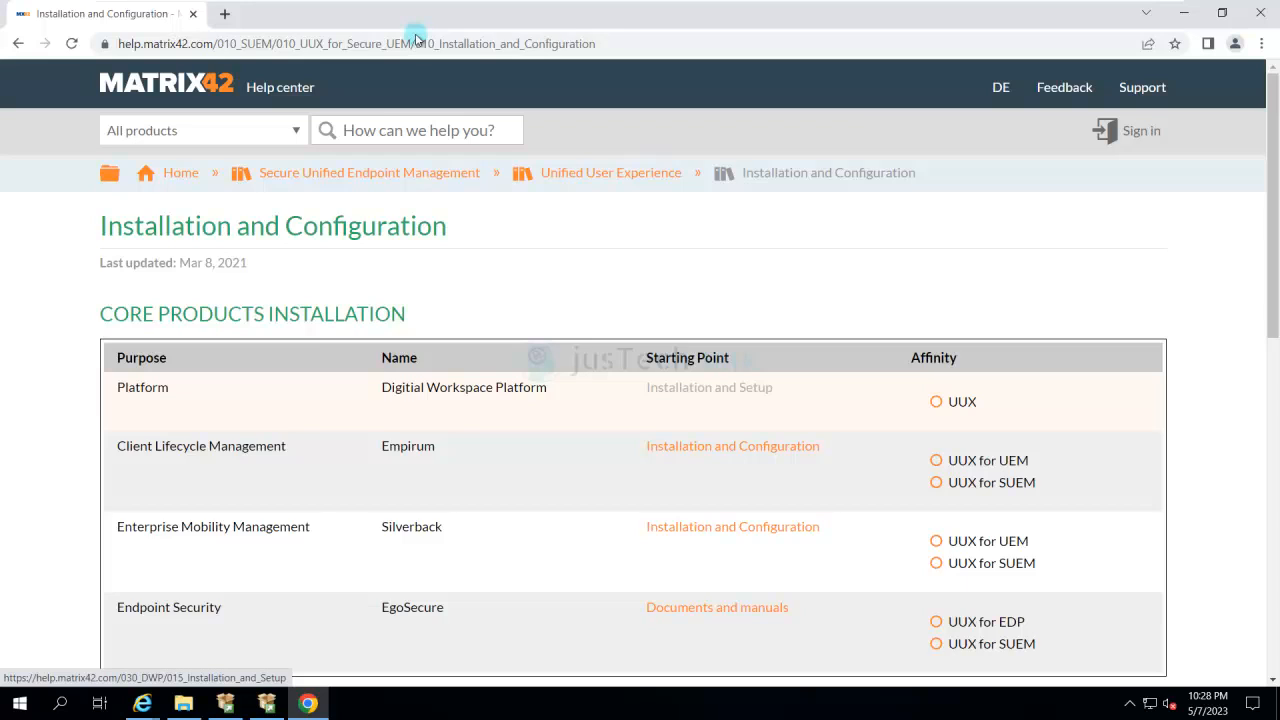
click(690, 388)
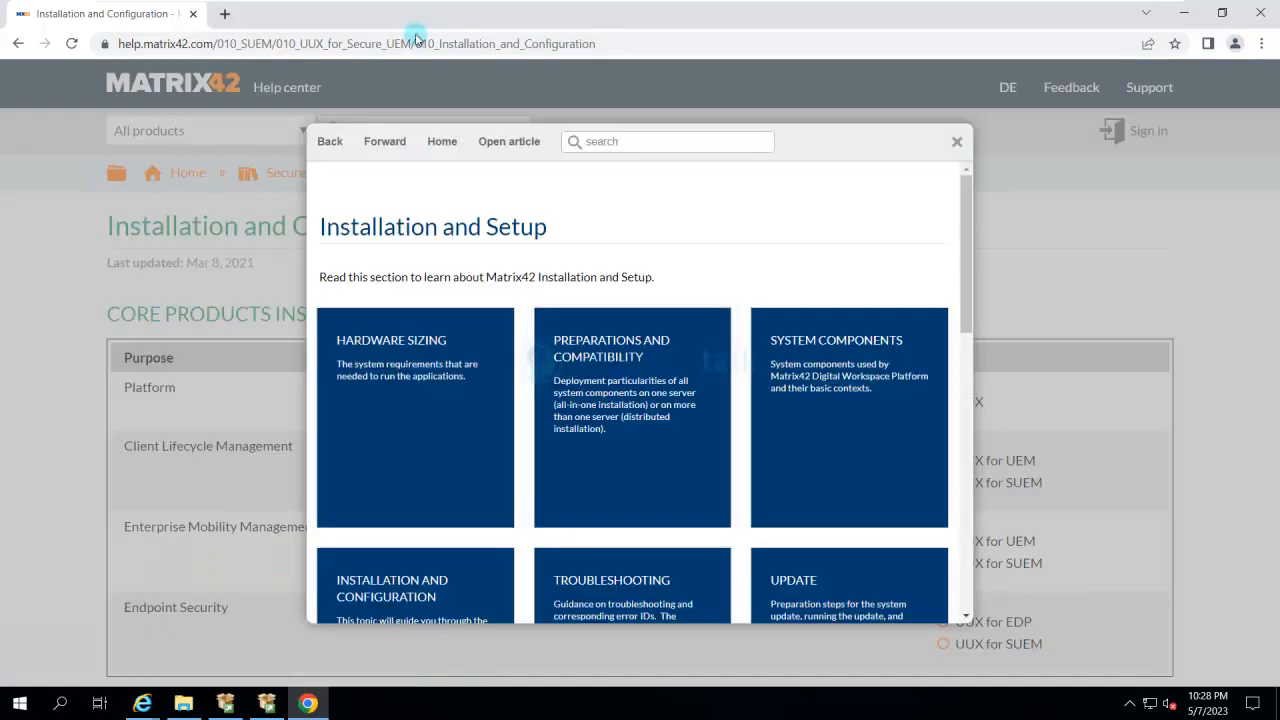
scroll(640, 420, down, 3)
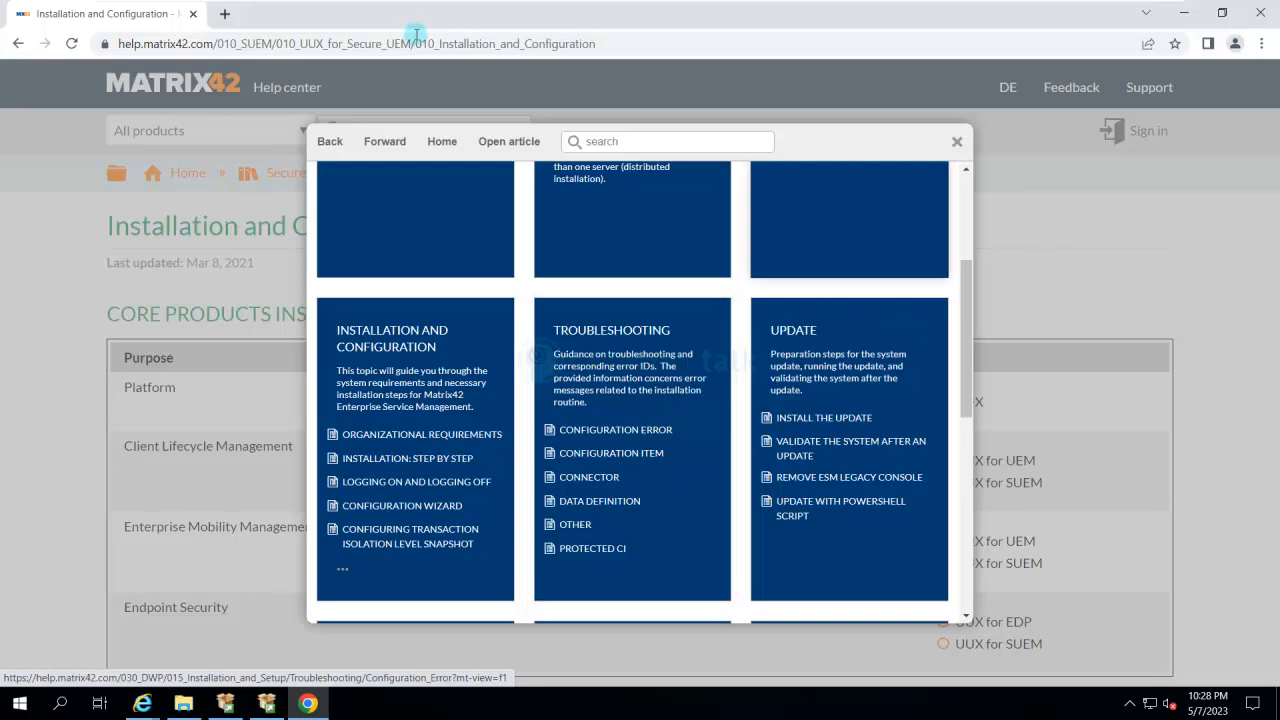
click(957, 142)
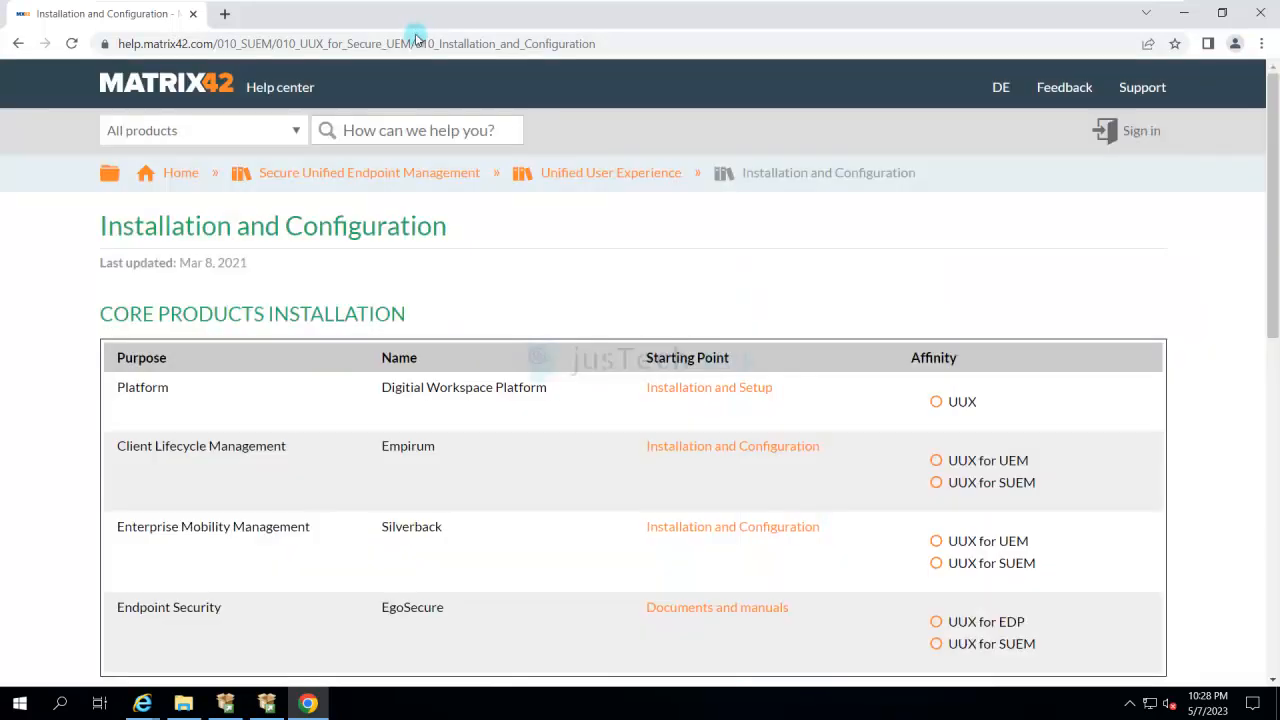
- Return to the help center home and open the prerequisites page through the Digital Workspace Platform's Preparations and Compatibility article
click(181, 172)
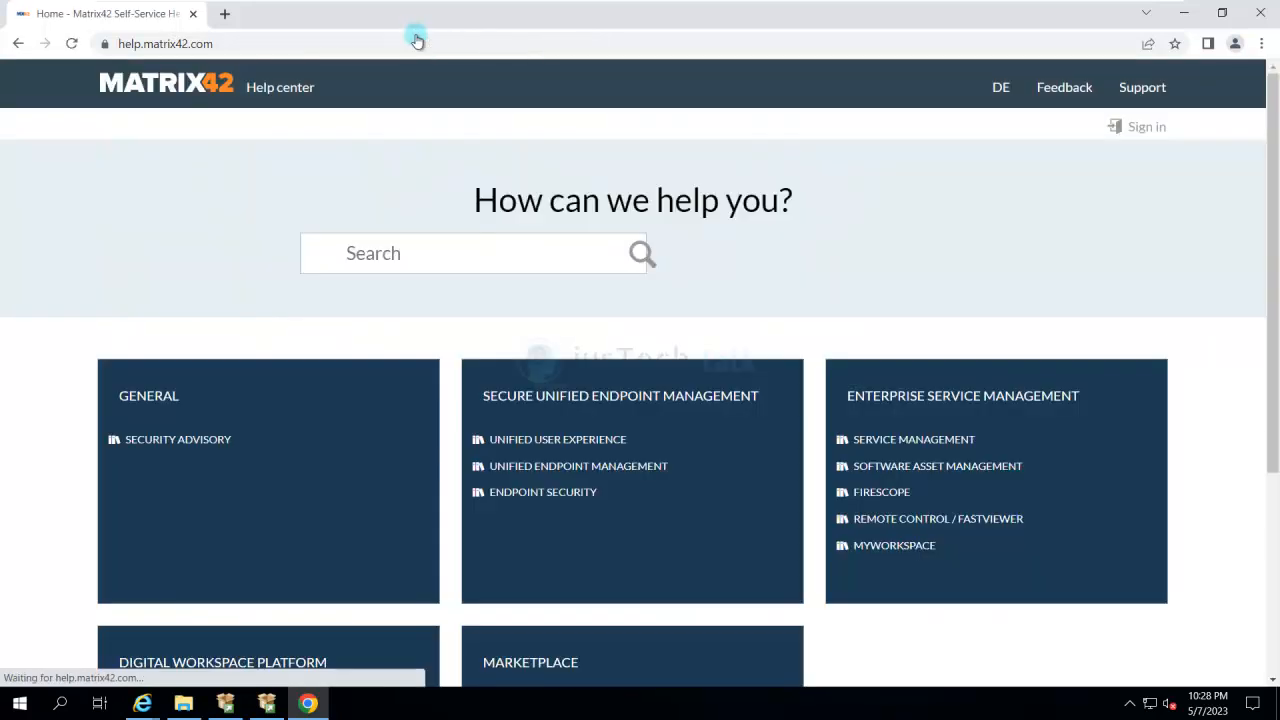
scroll(640, 380, down, 2)
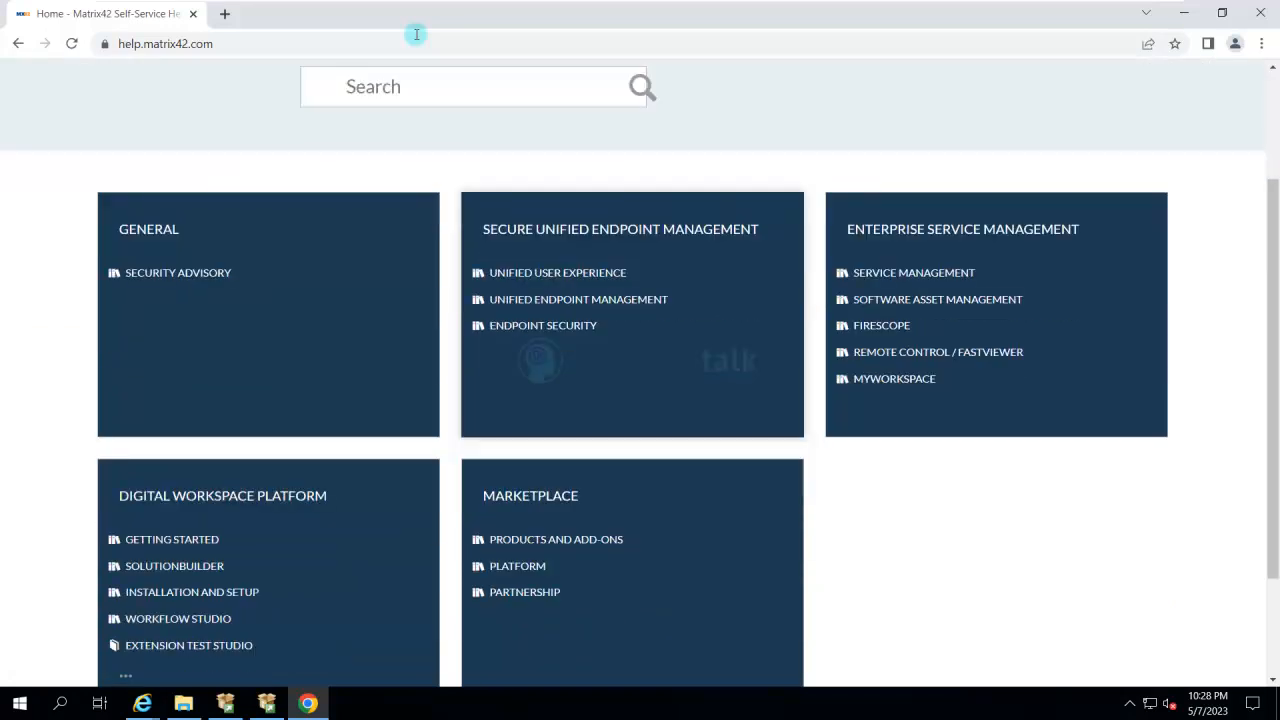
scroll(172, 390, down, 2)
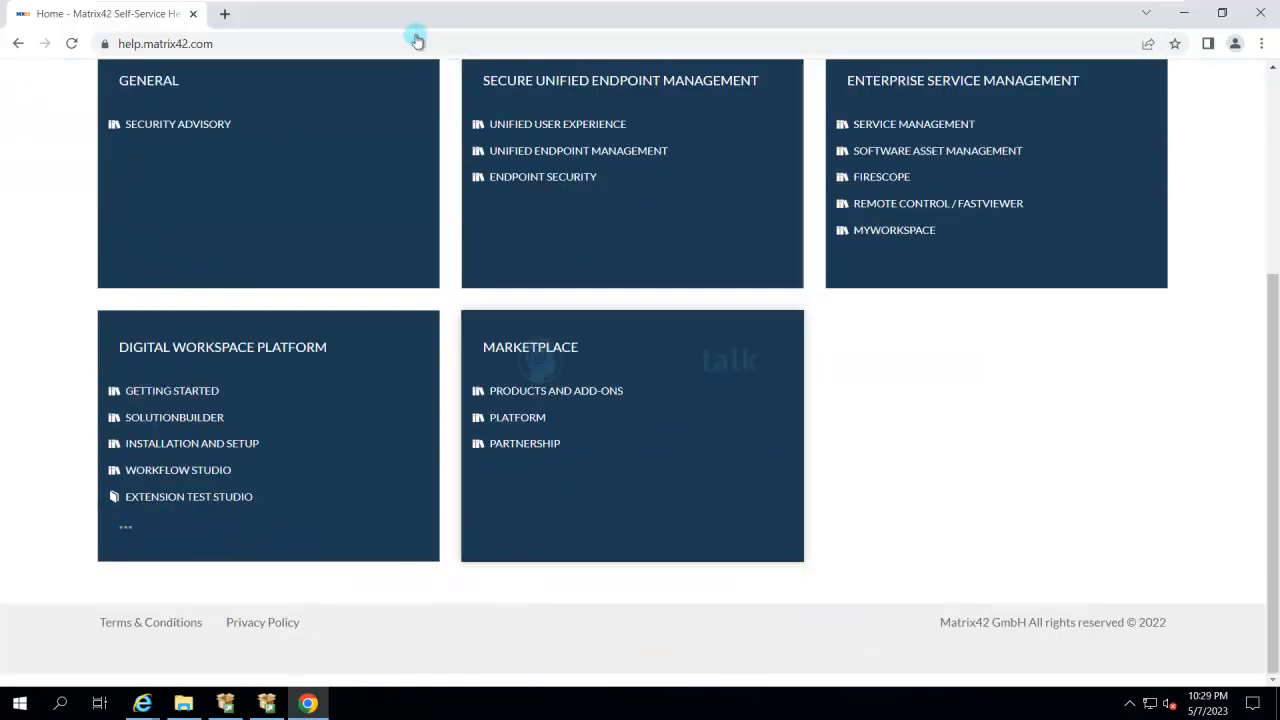
click(222, 347)
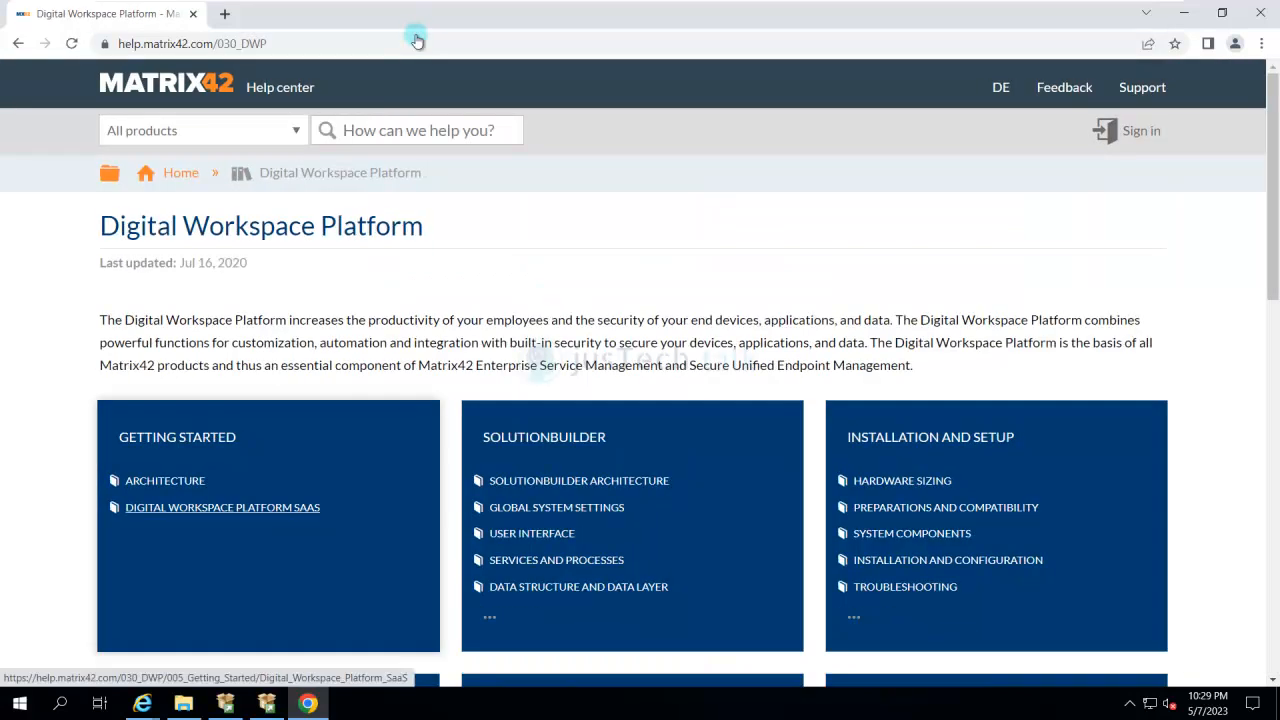
scroll(222, 500, down, 1)
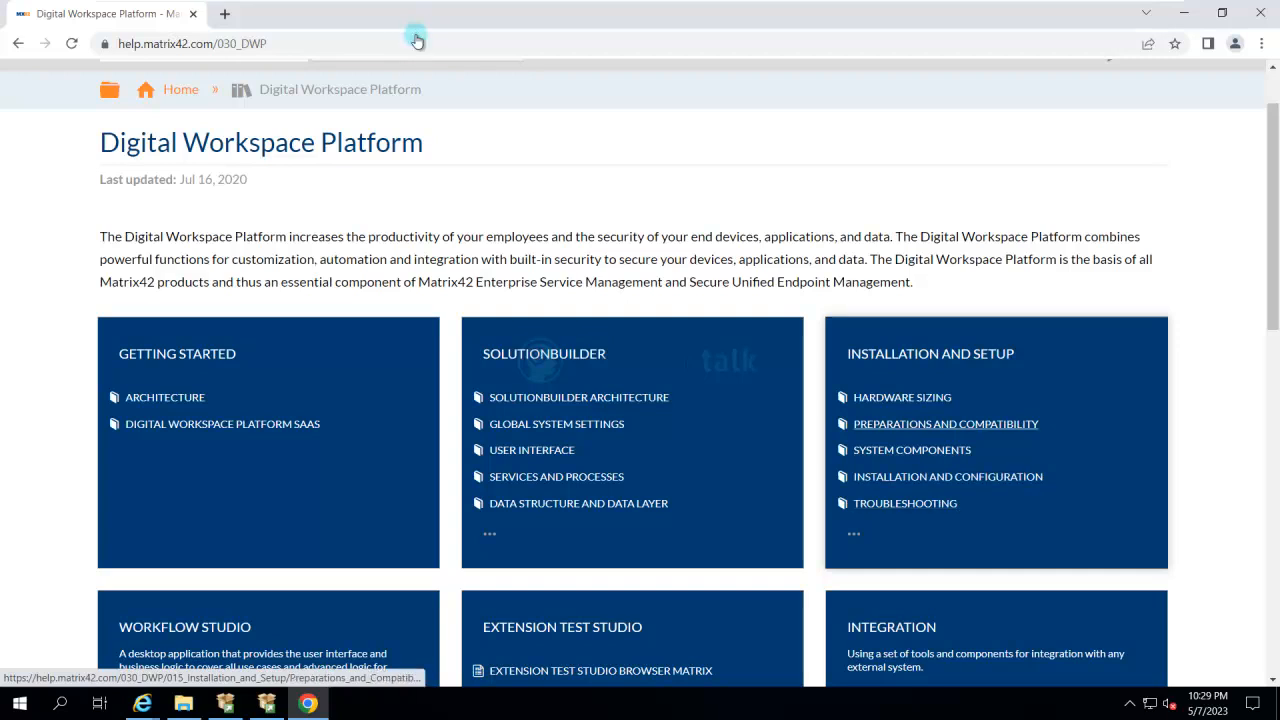
click(945, 424)
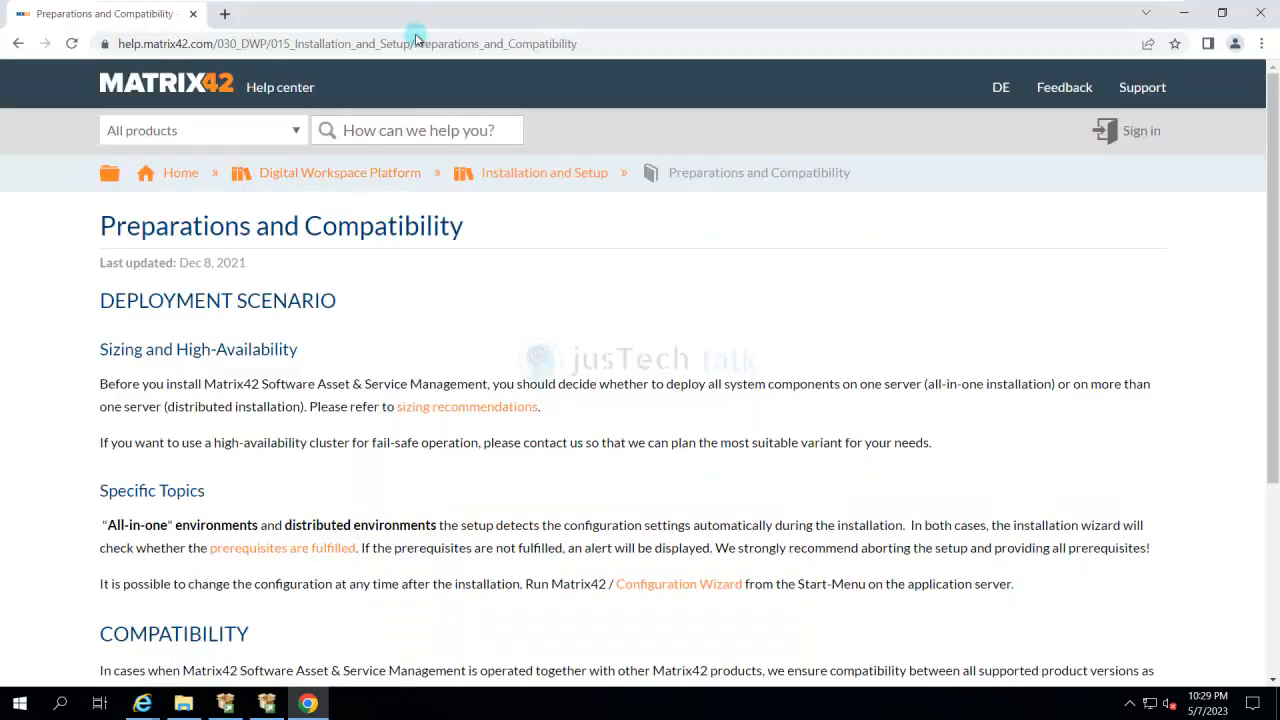
scroll(640, 380, down, 3)
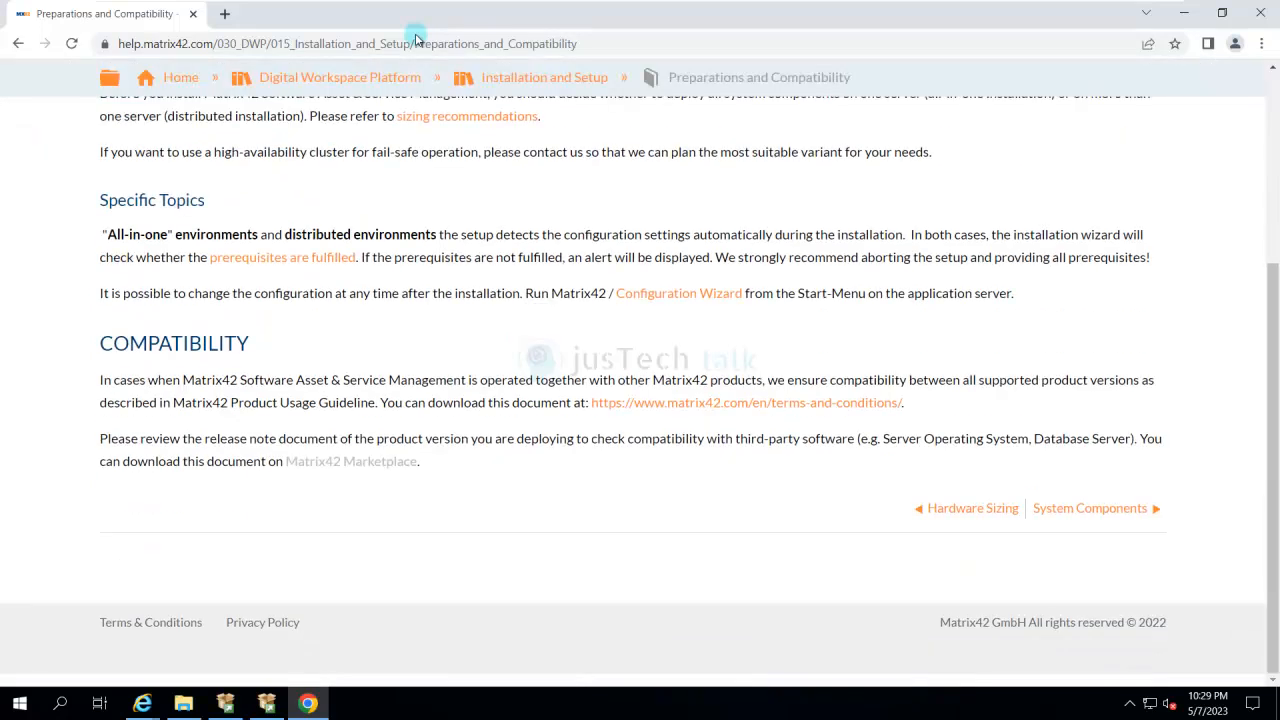
click(282, 257)
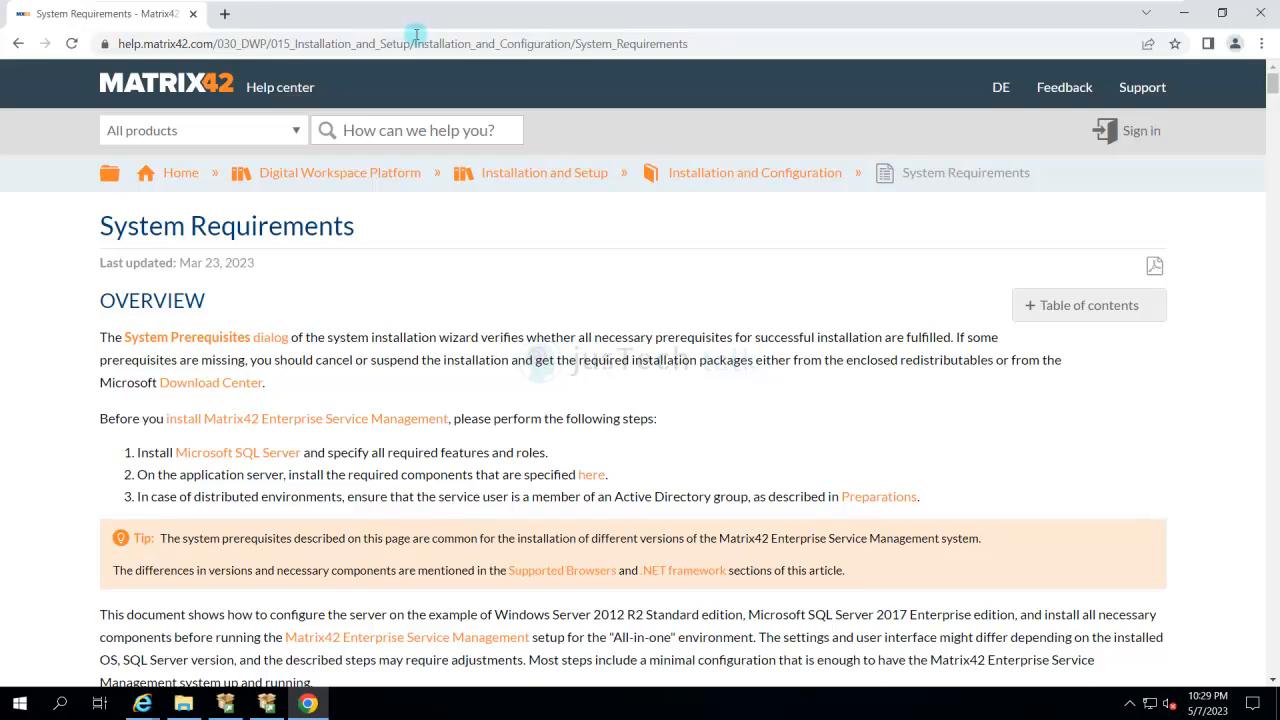
- Review the Microsoft SQL Server database configuration instructions in the System Requirements article, including features, service startup, collation and client protocols
scroll(416, 35, down, 3)
scroll(416, 37, up, 3)
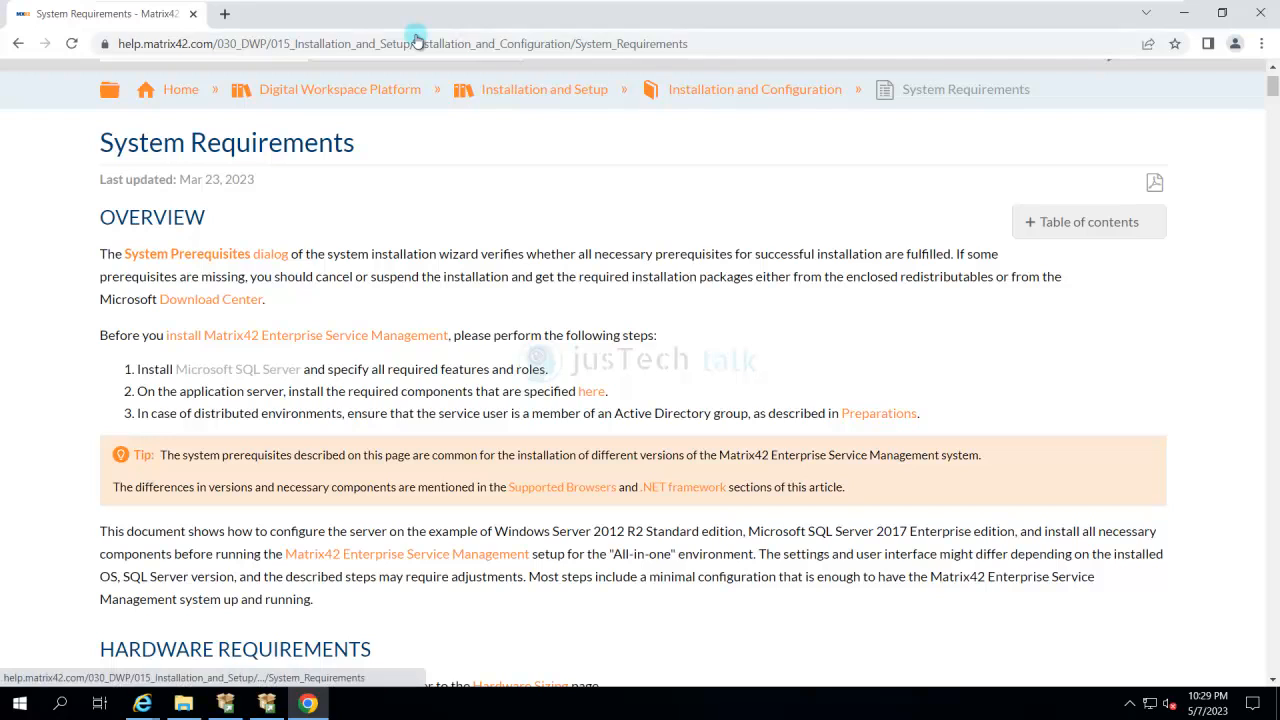
click(231, 370)
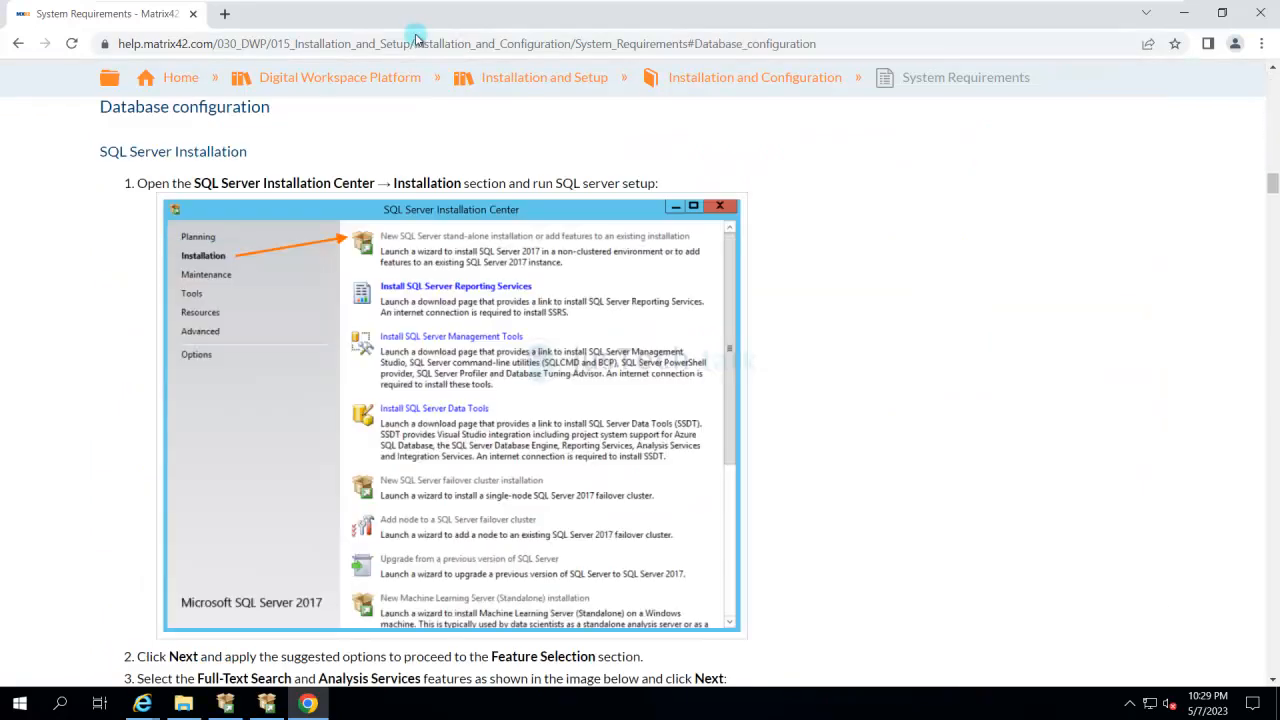
scroll(417, 38, down, 4)
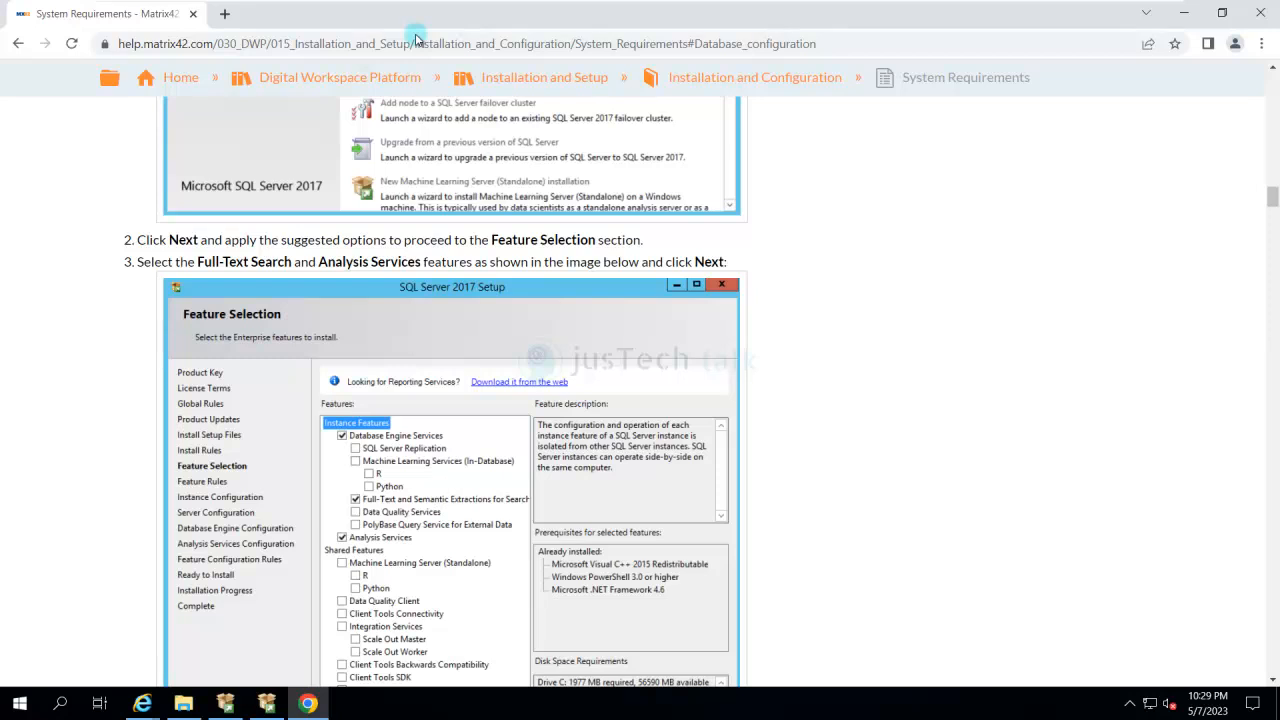
scroll(417, 38, down, 4)
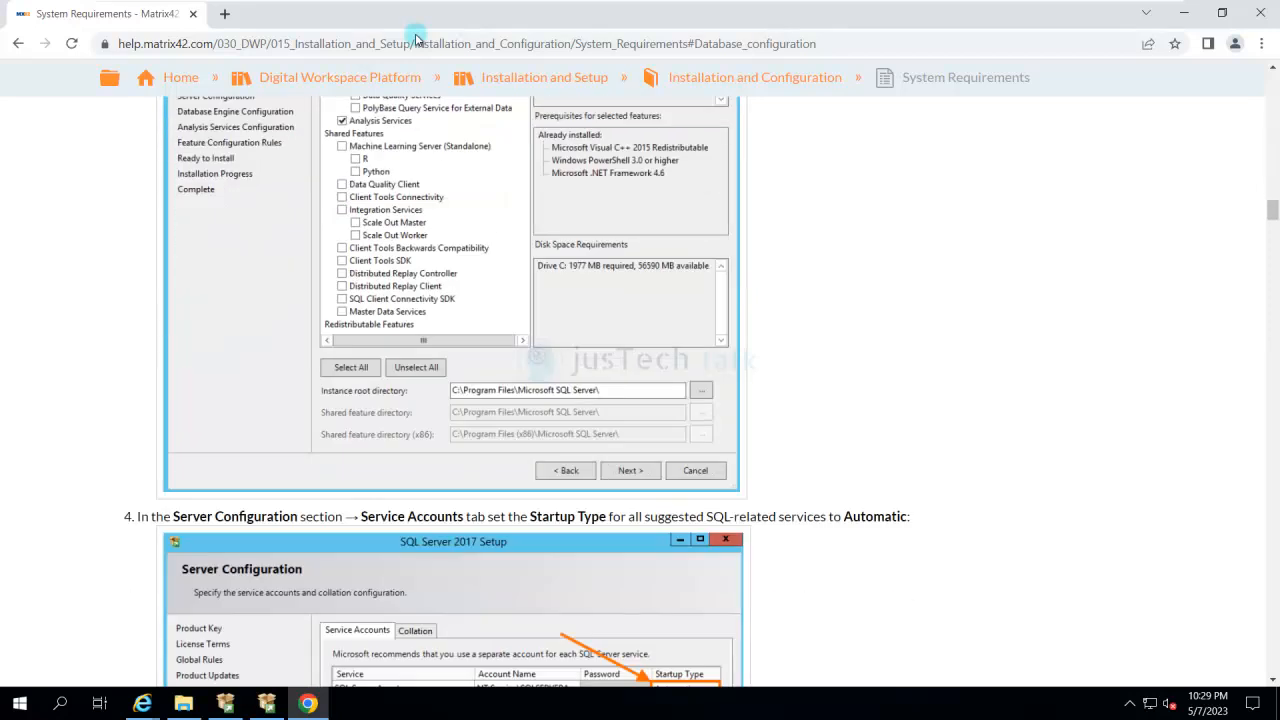
scroll(417, 38, down, 2)
scroll(417, 38, down, 15)
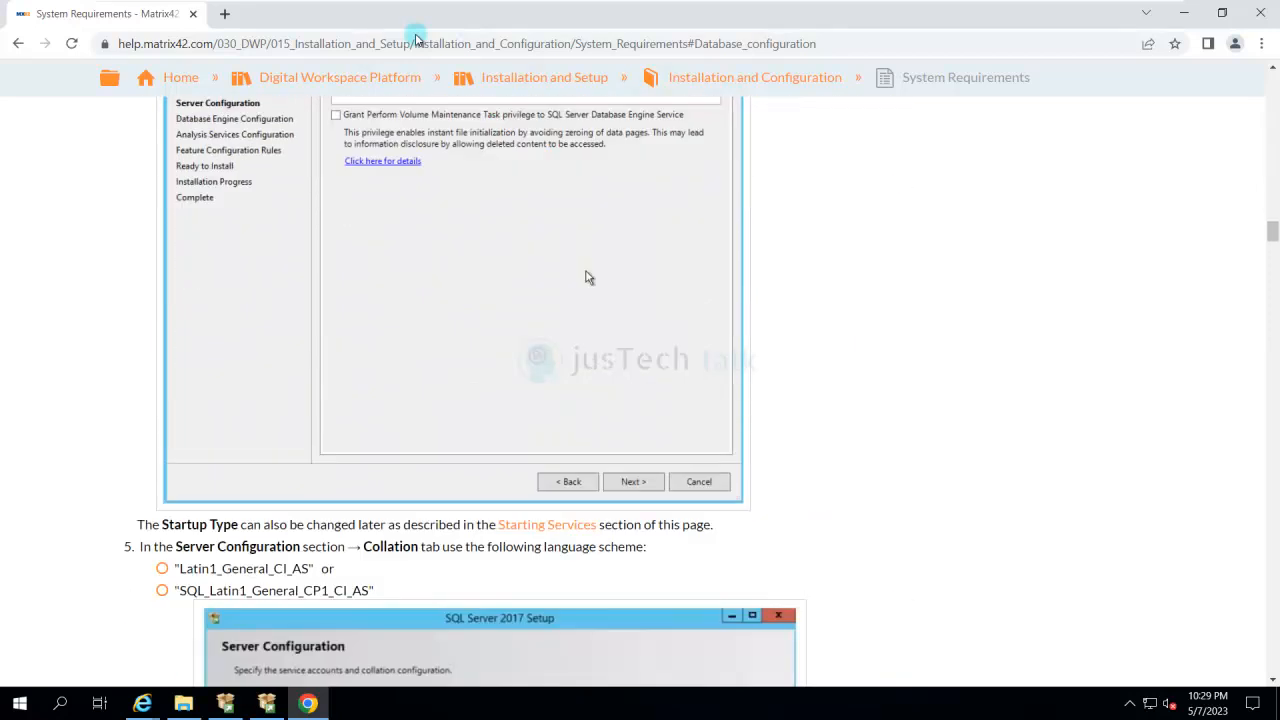
scroll(417, 38, down, 20)
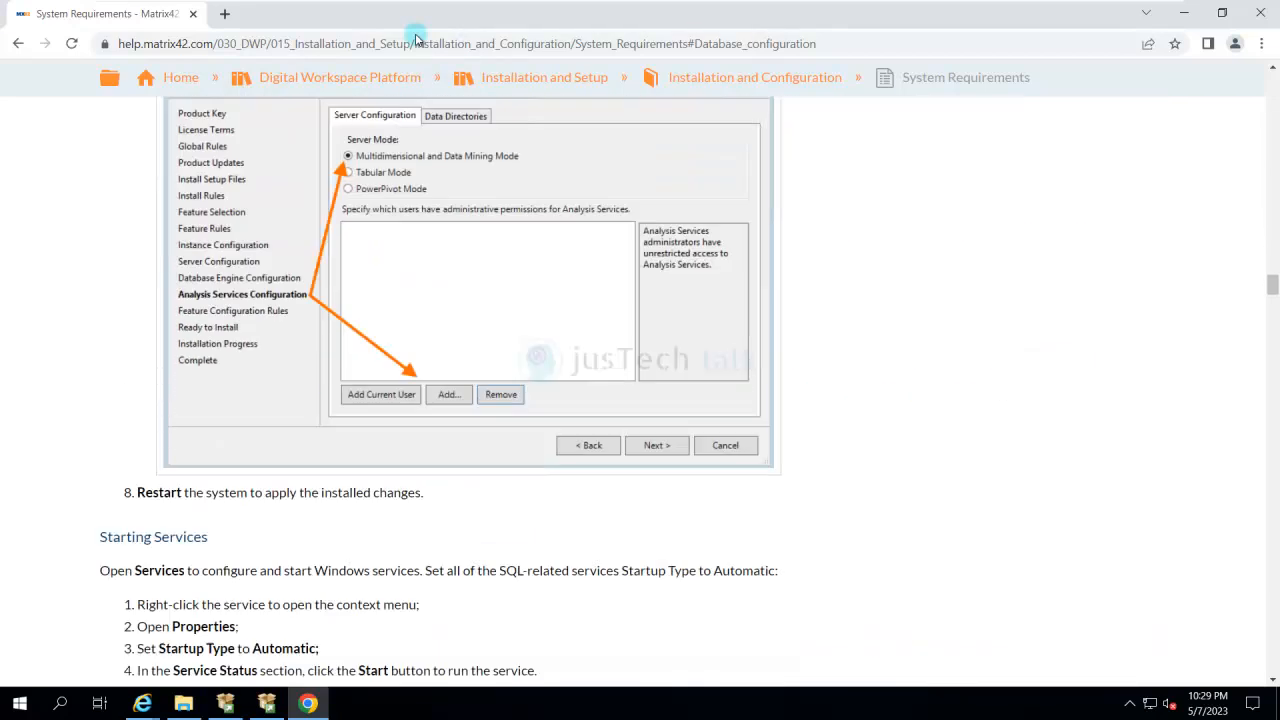
scroll(417, 38, down, 10)
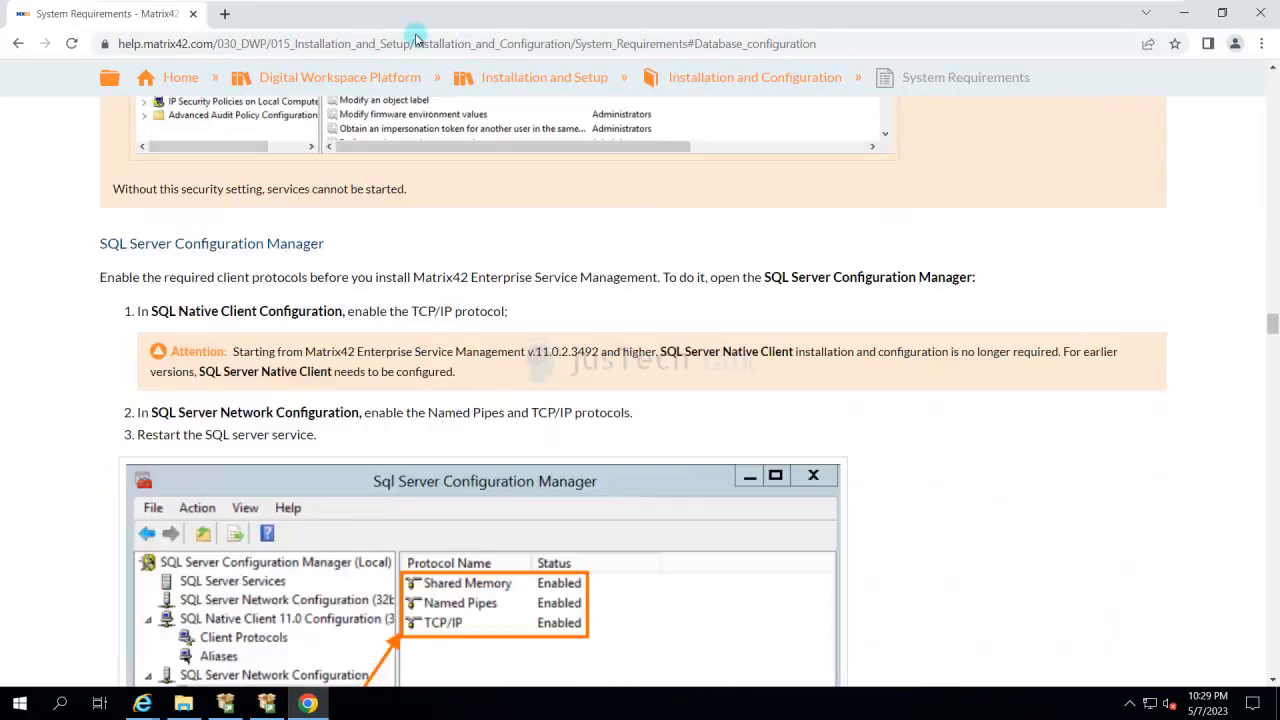
scroll(417, 38, up, 20)
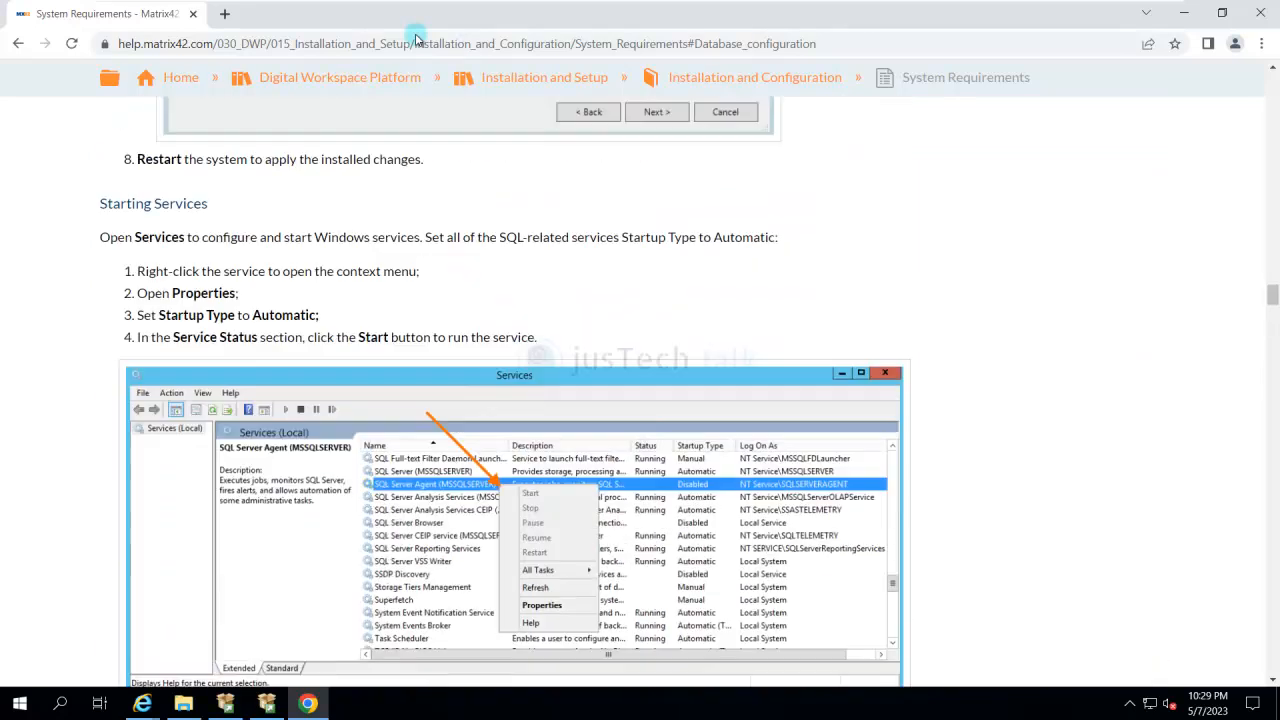
scroll(417, 38, up, 2)
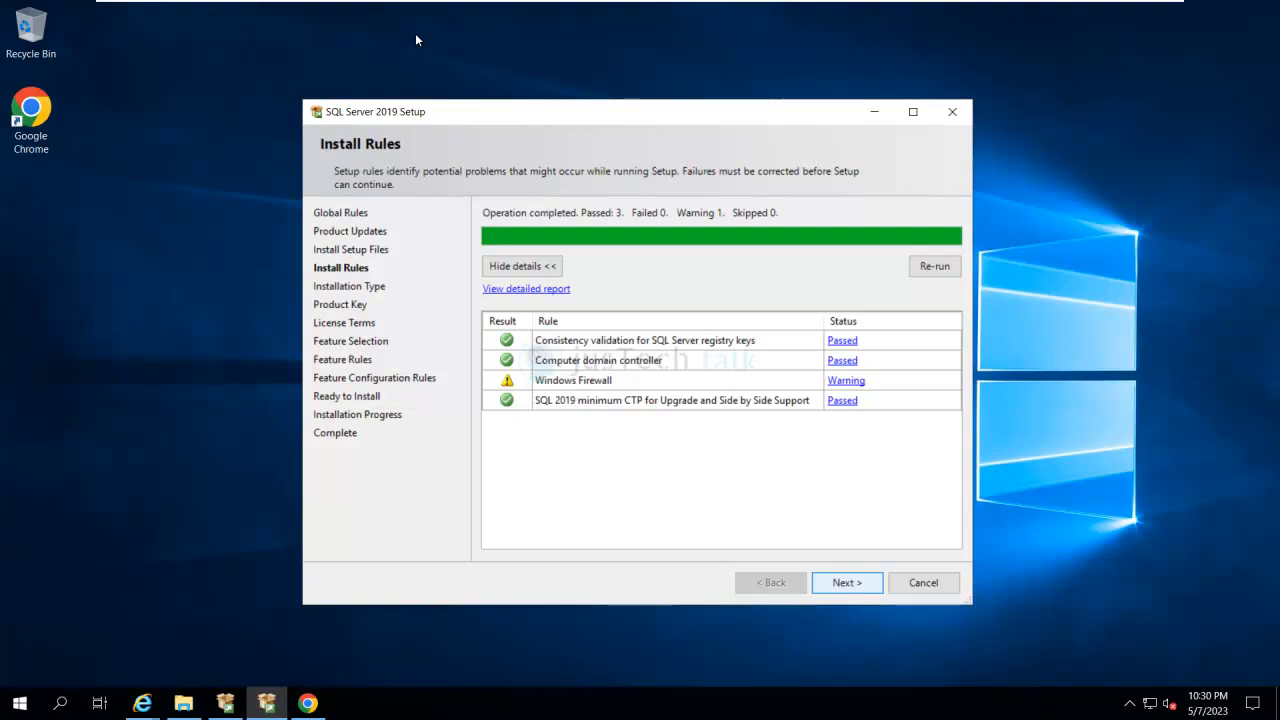
- Continue SQL Server 2019 Setup past the install rules and choose to add features to the existing MSSQLSERVER instance
key(alt+n)
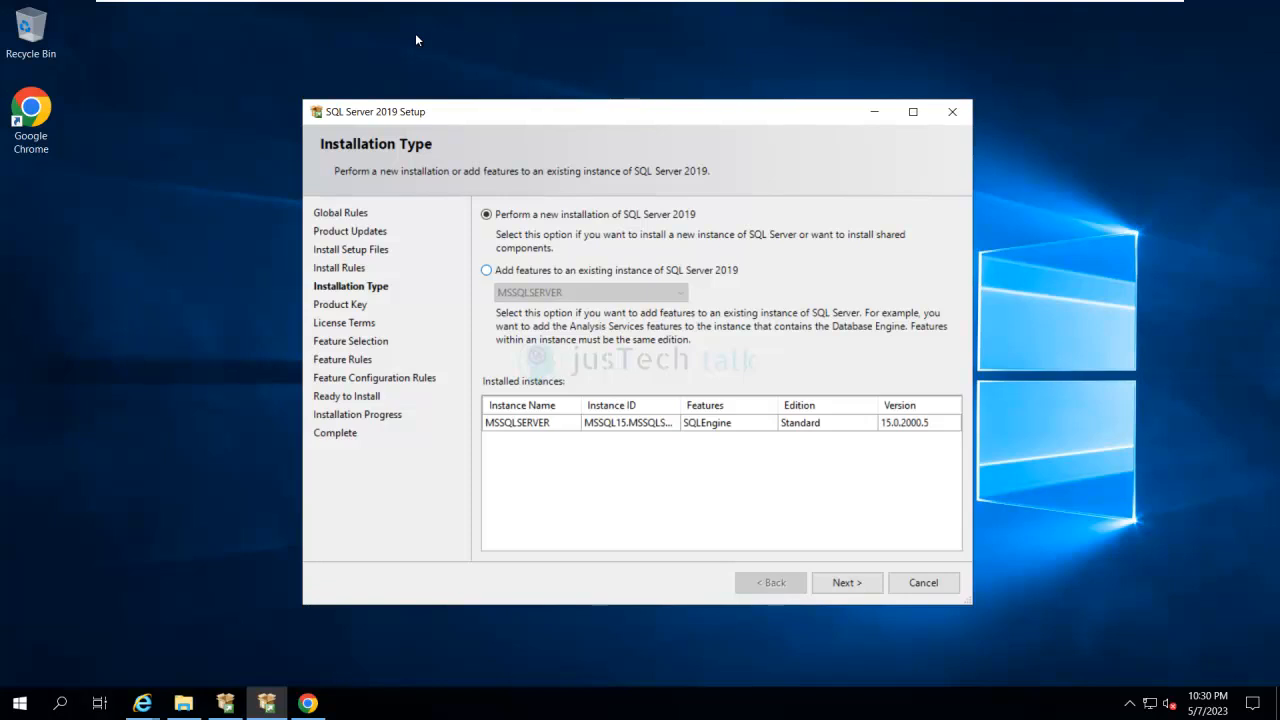
click(486, 270)
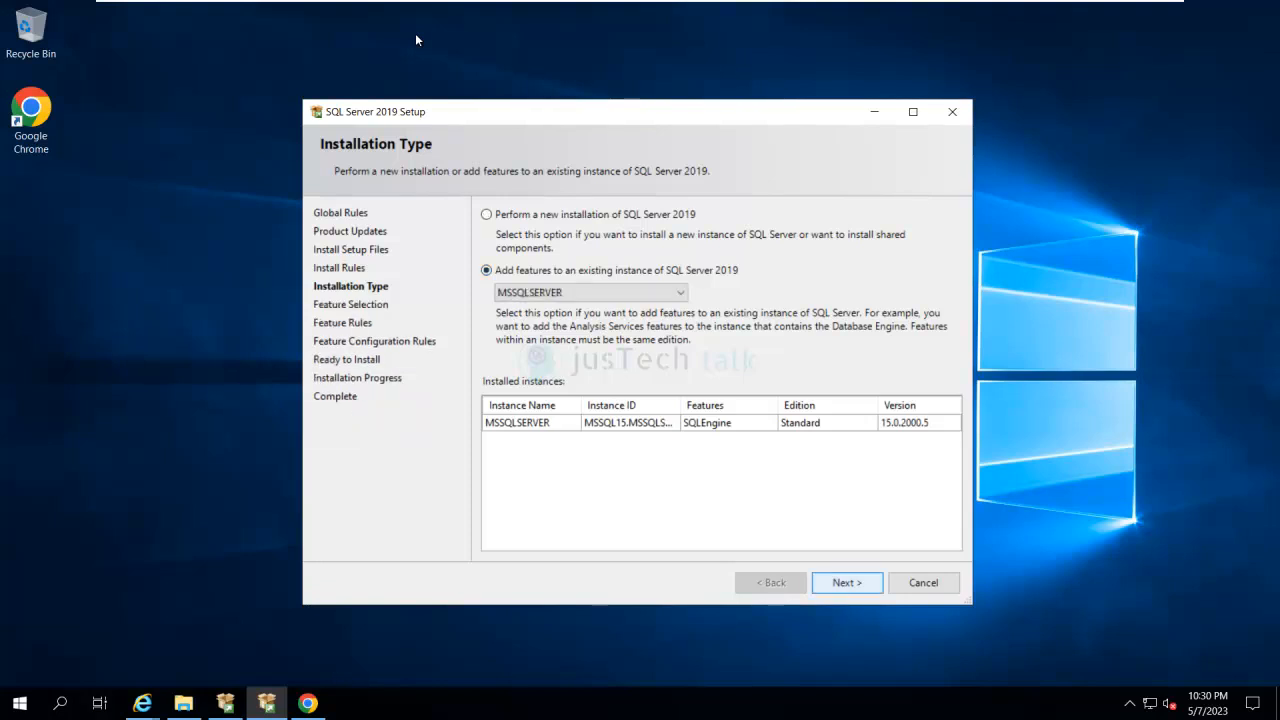
key(Return)
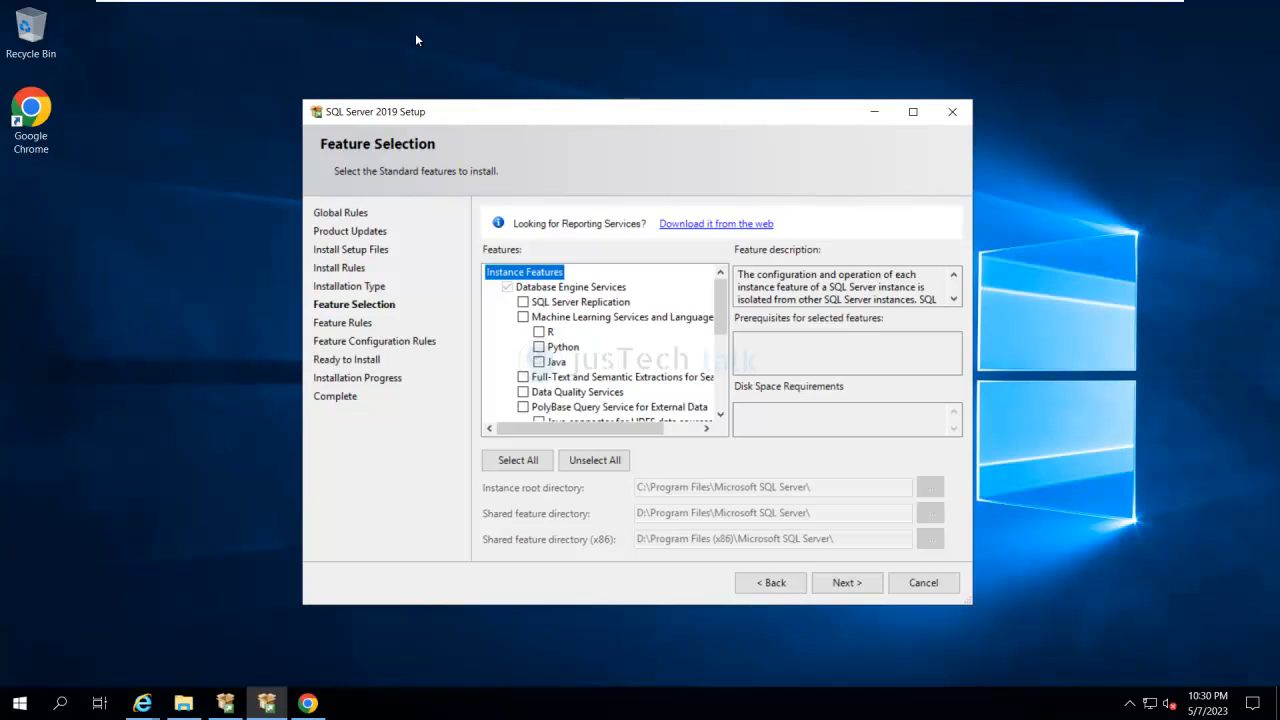
- Select the Full-Text and Semantic Extractions for Search and Analysis Services features, and show the collation settings under Server Configuration
click(523, 377)
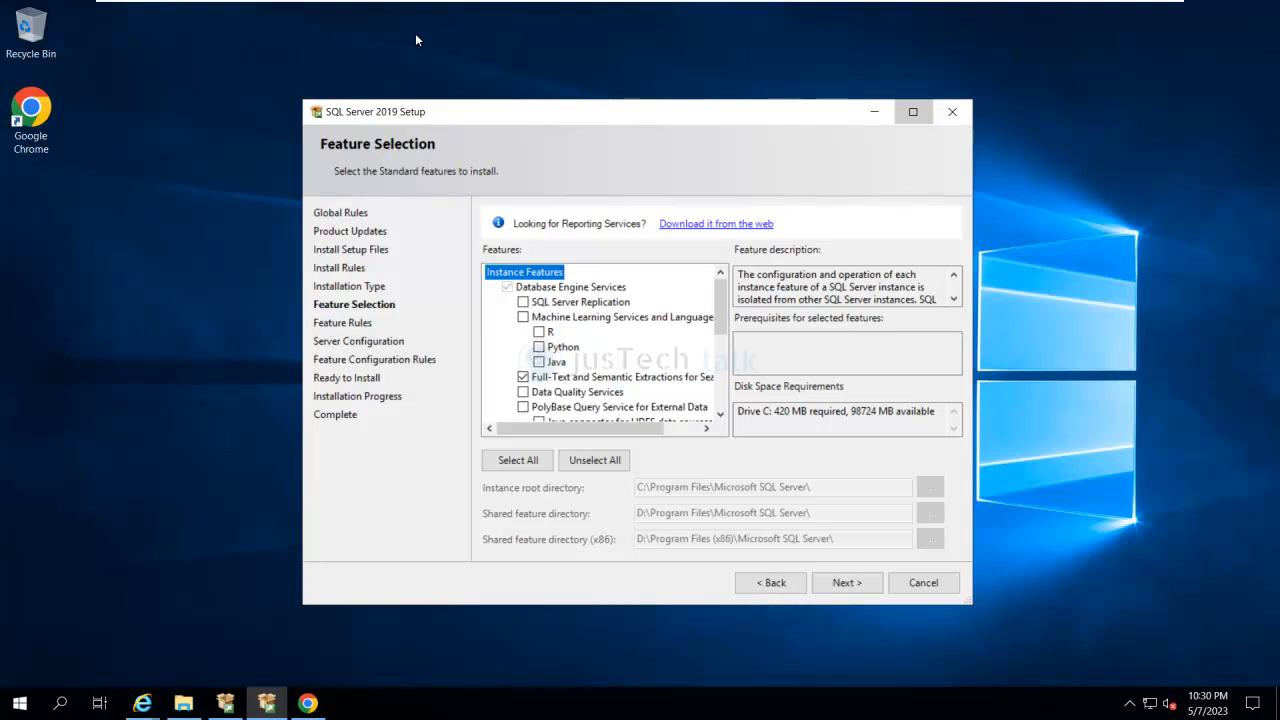
click(913, 112)
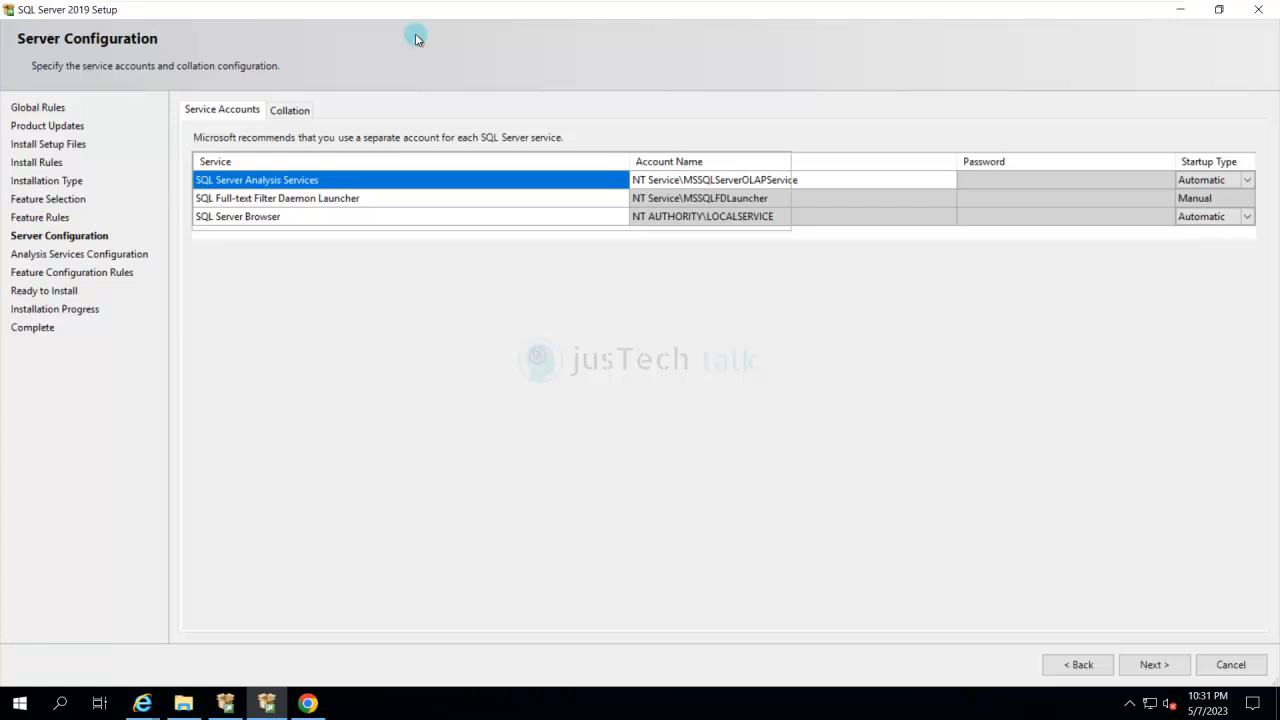
click(290, 111)
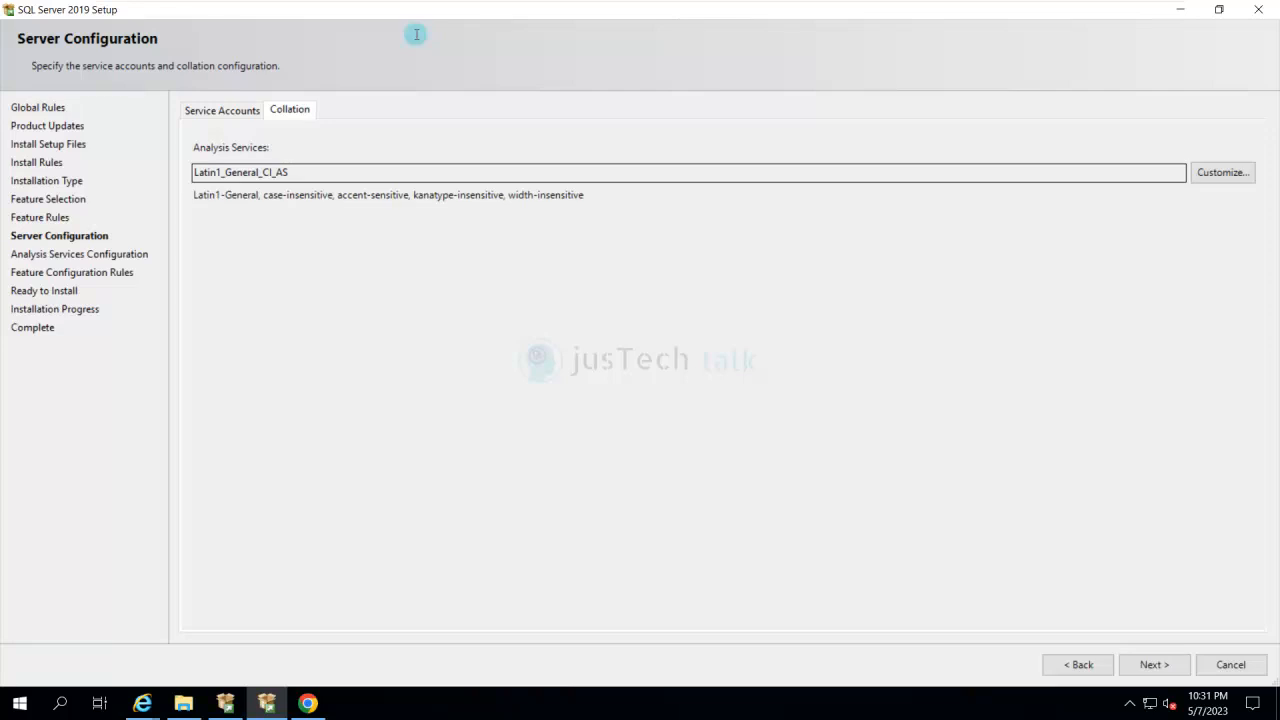
- Keep the default service accounts, set Analysis Services to Multidimensional and Data Mining Mode, and add the current user as its administrator
click(222, 110)
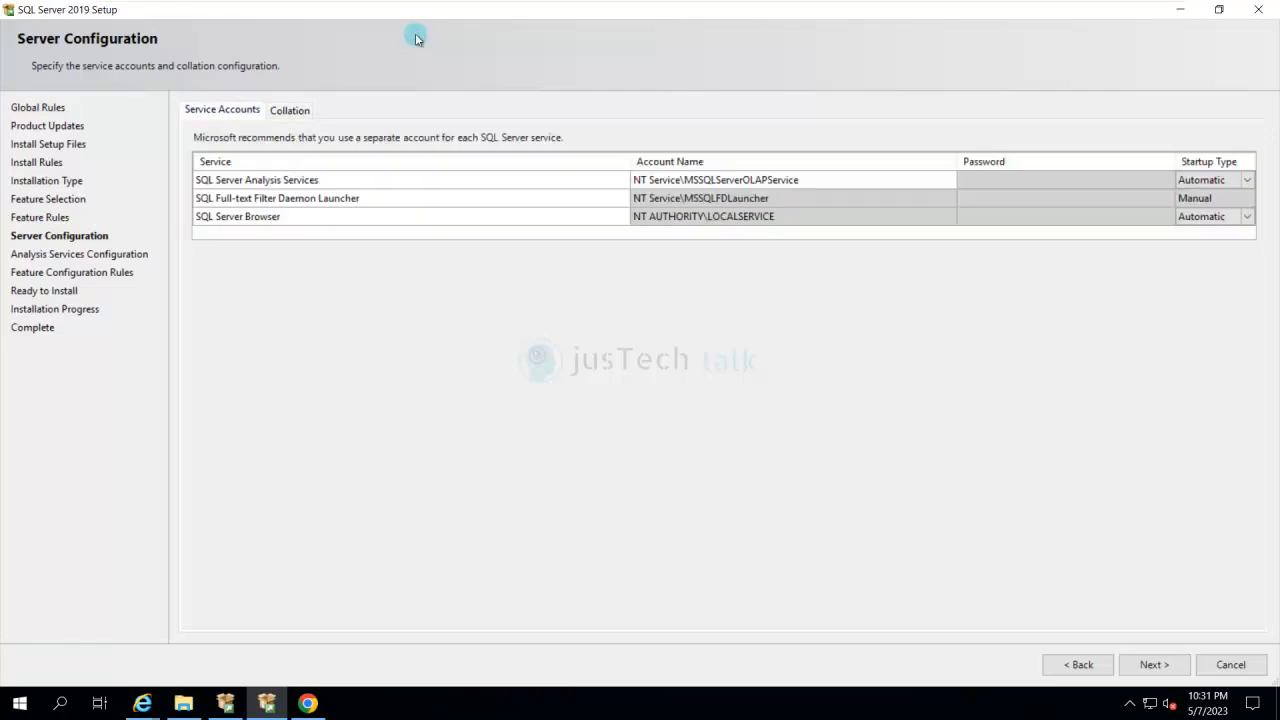
click(1154, 664)
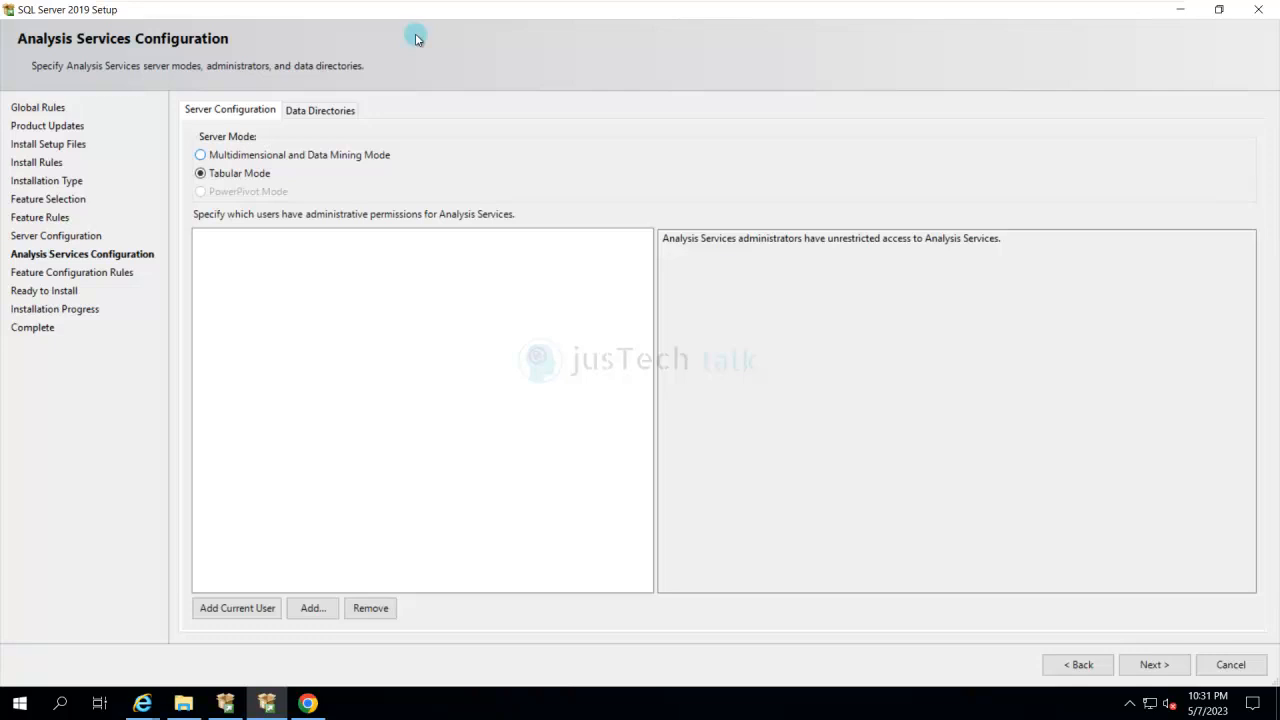
click(201, 155)
click(237, 608)
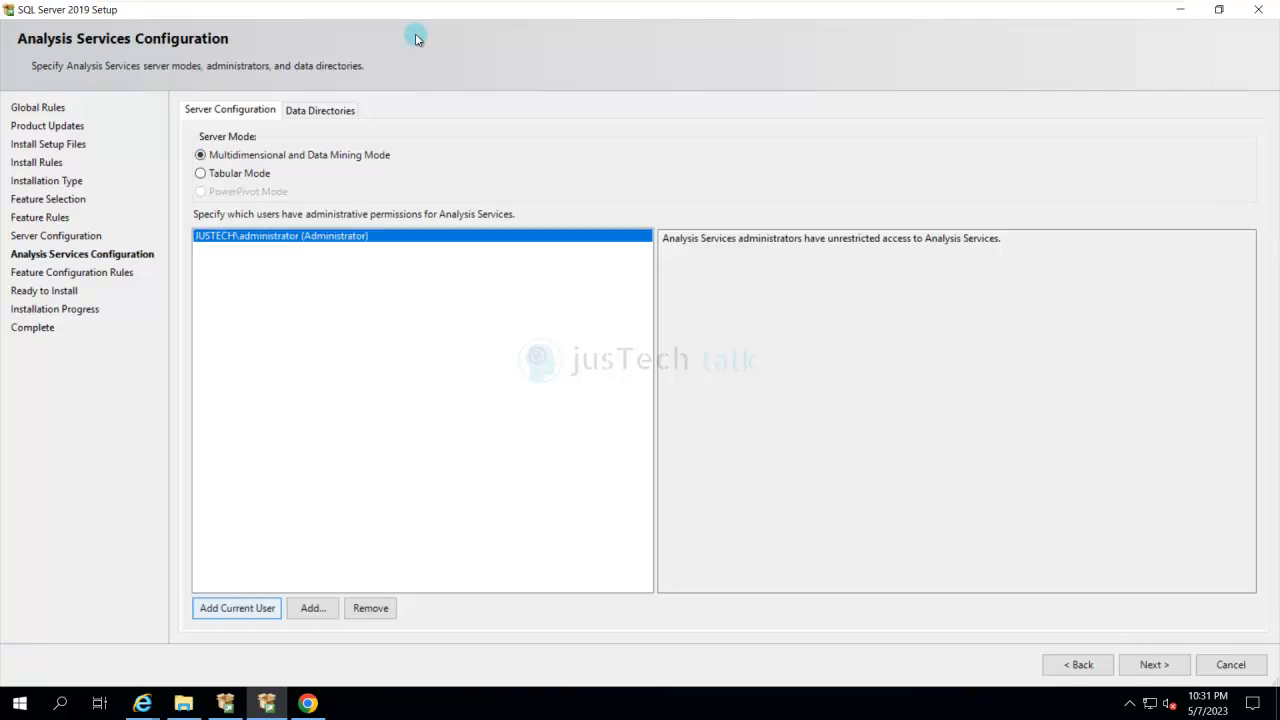
- Add the sasmadmin account as an Analysis Services administrator, and proceed through the summary to start the installation
click(313, 608)
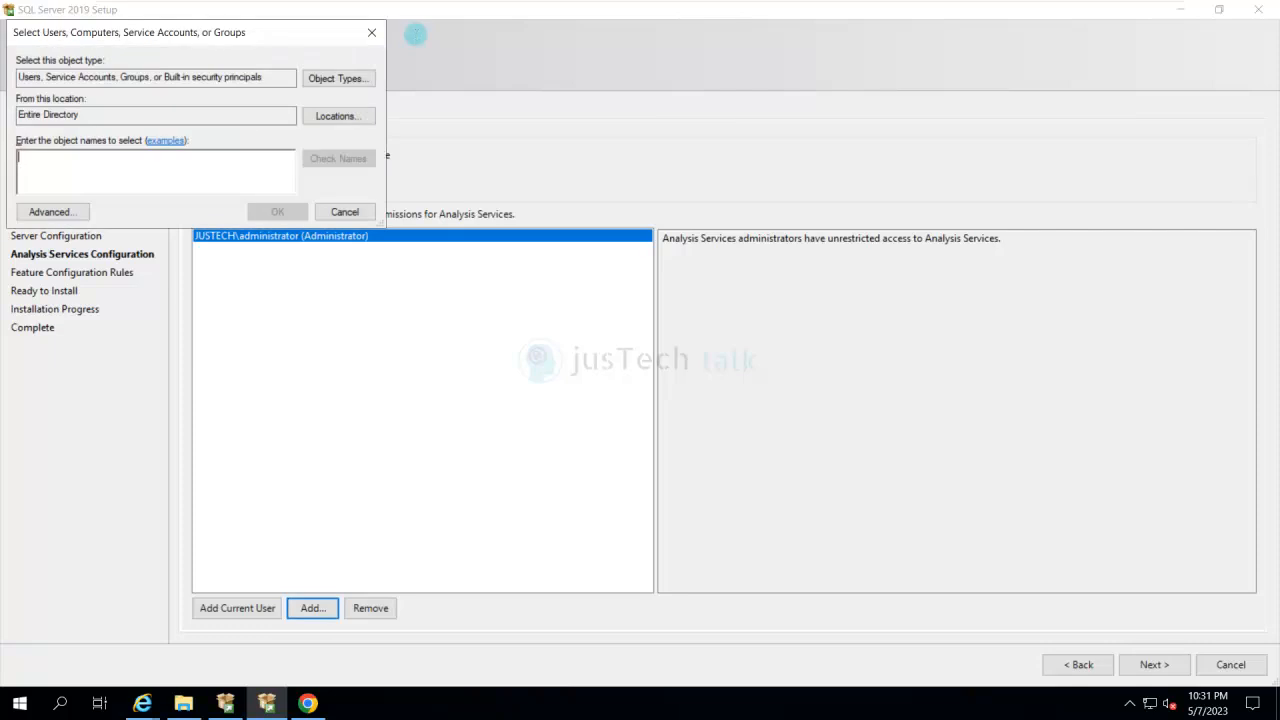
text(sasm)
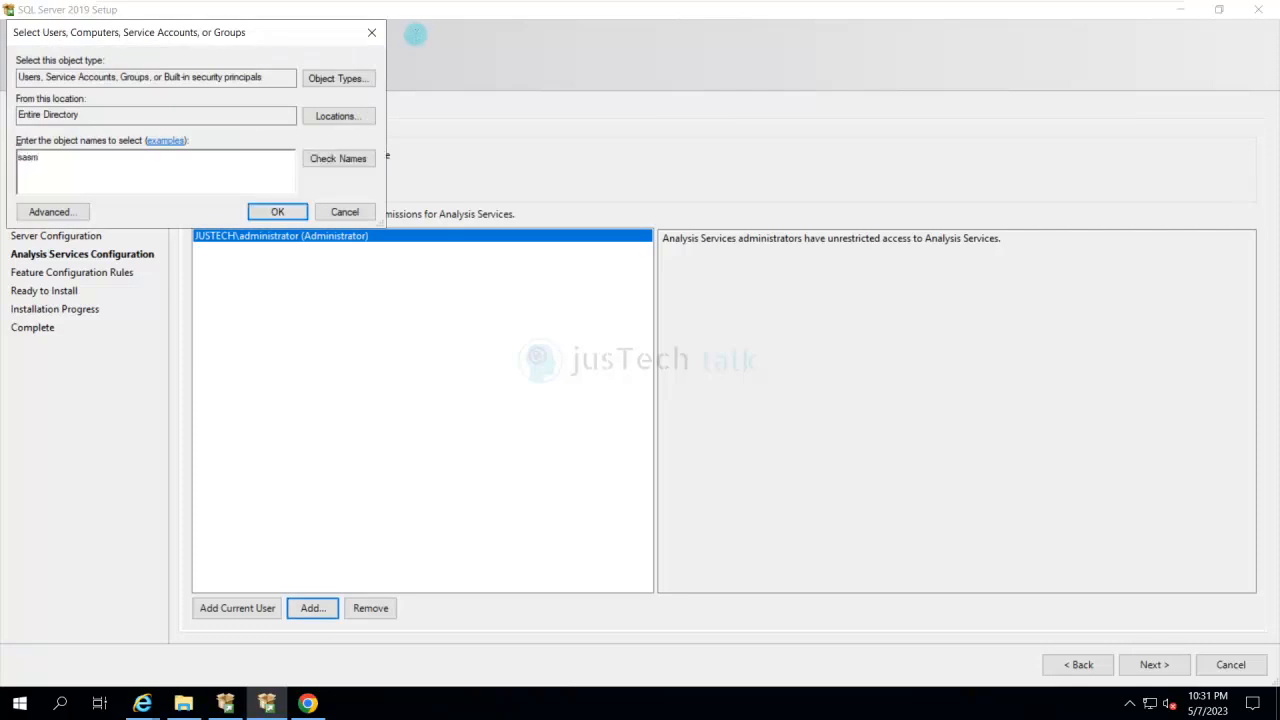
text(admin)
key(Return)
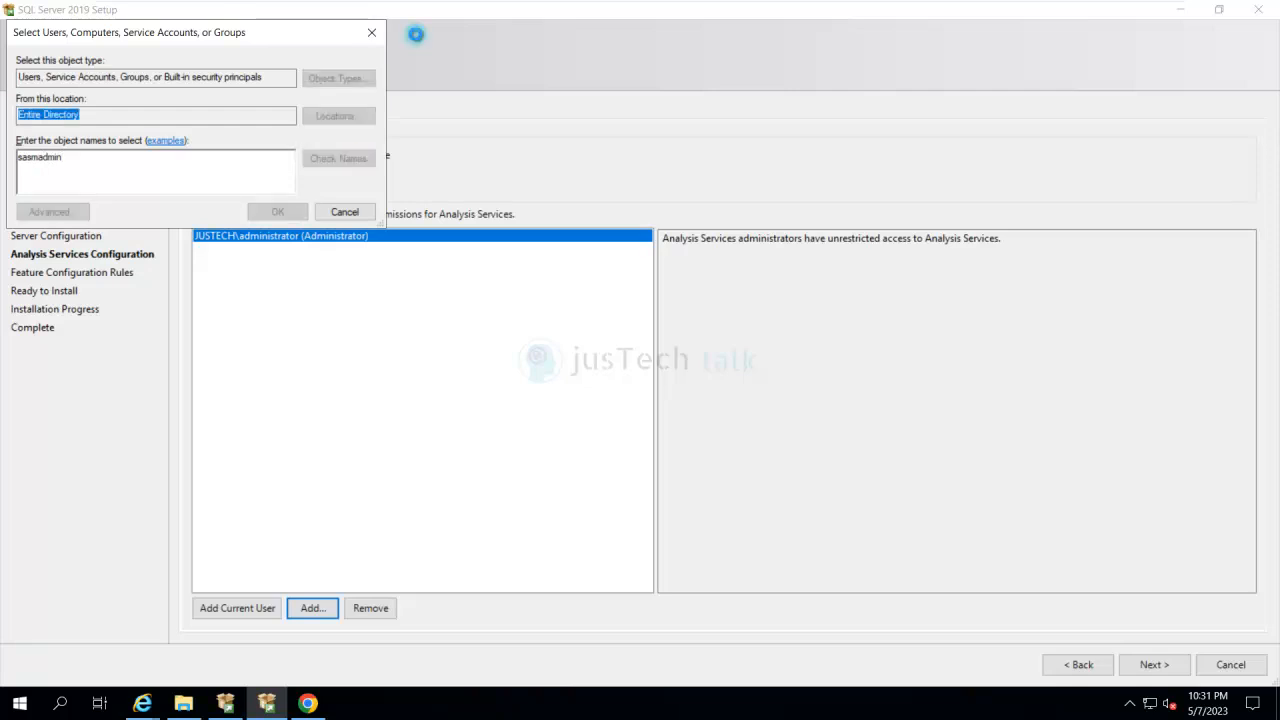
key(Return)
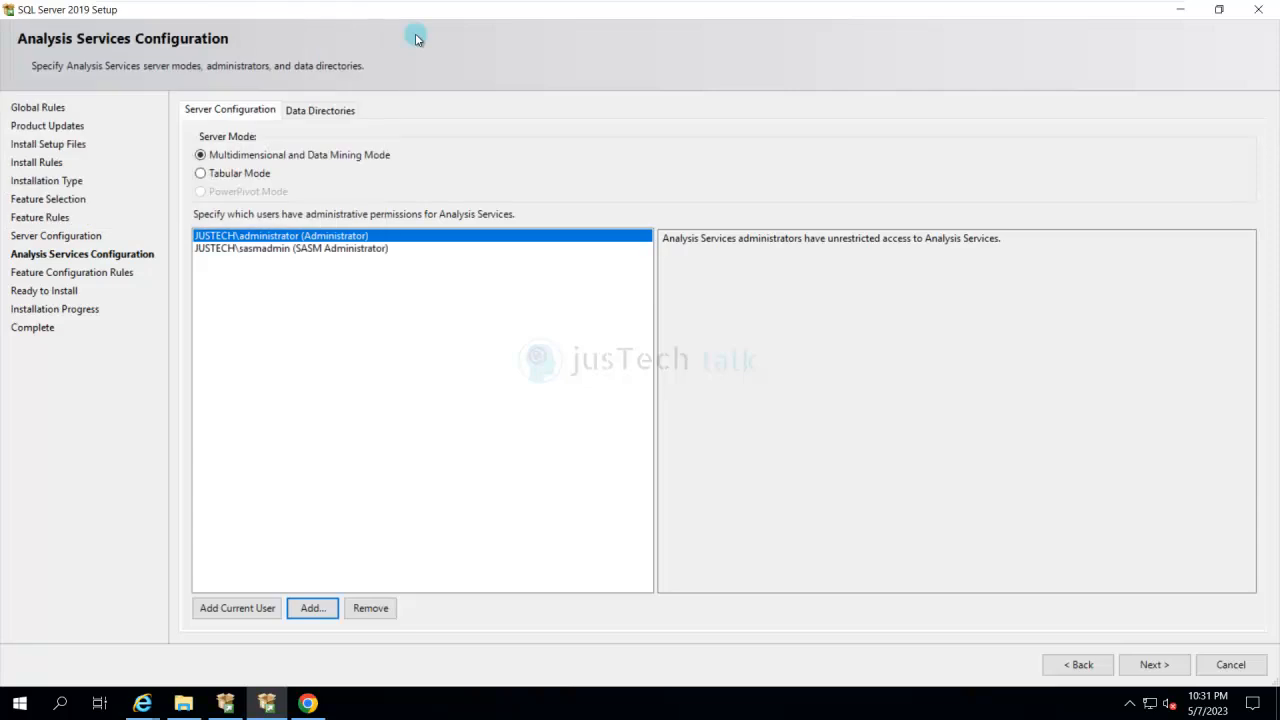
key(alt+n)
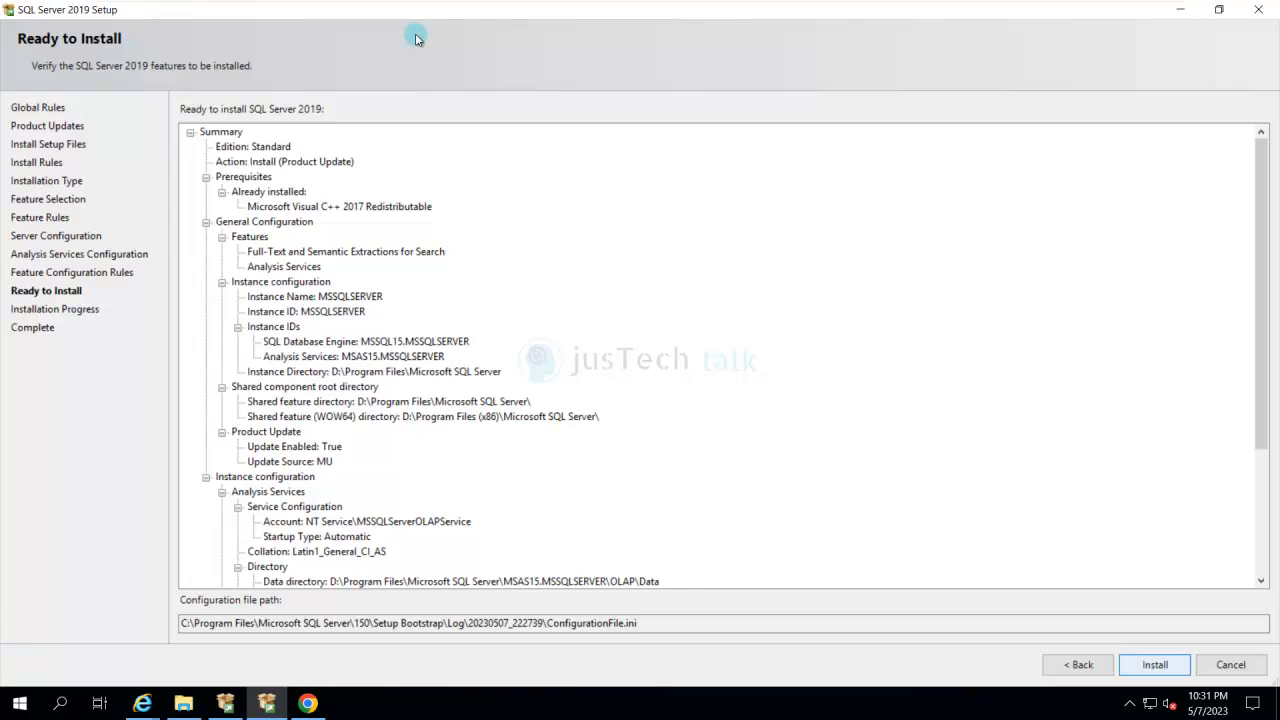
key(alt+i)
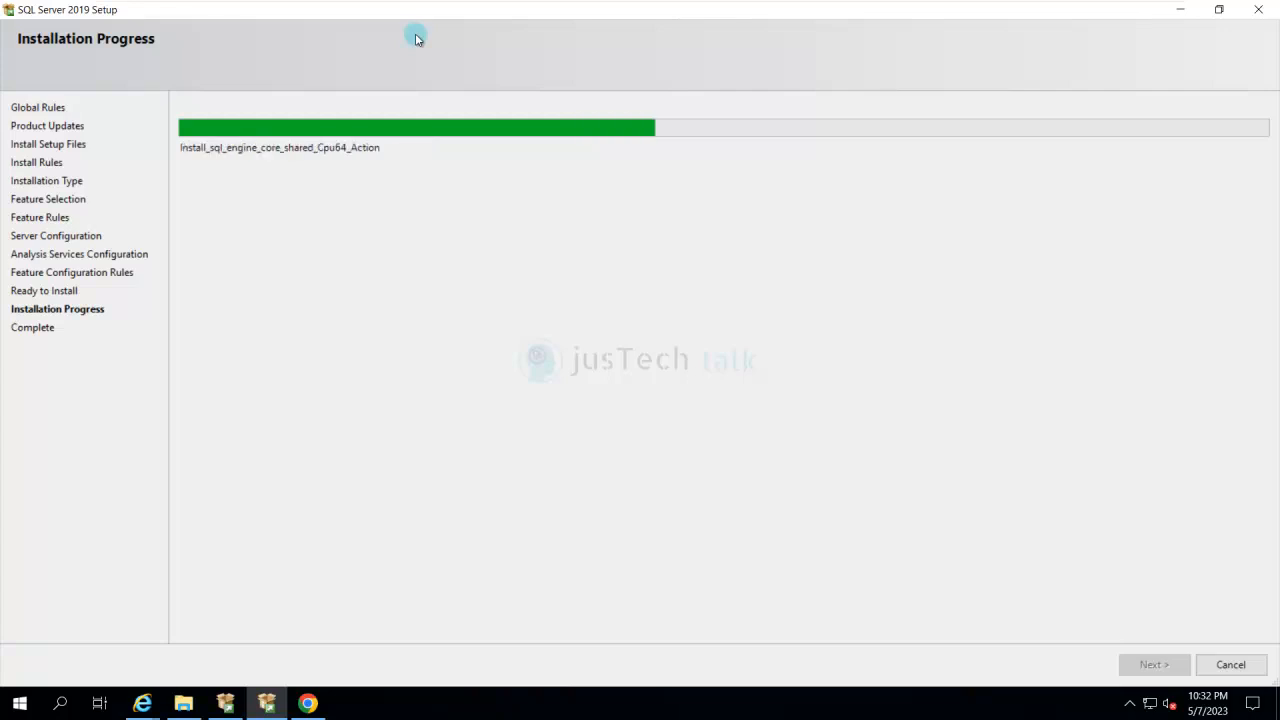
- Switch to Chrome and review the System Requirements article's sections on service logon rights, client protocols, Reporting Services configuration, Management Studio and IIS setup
key(alt+Tab)
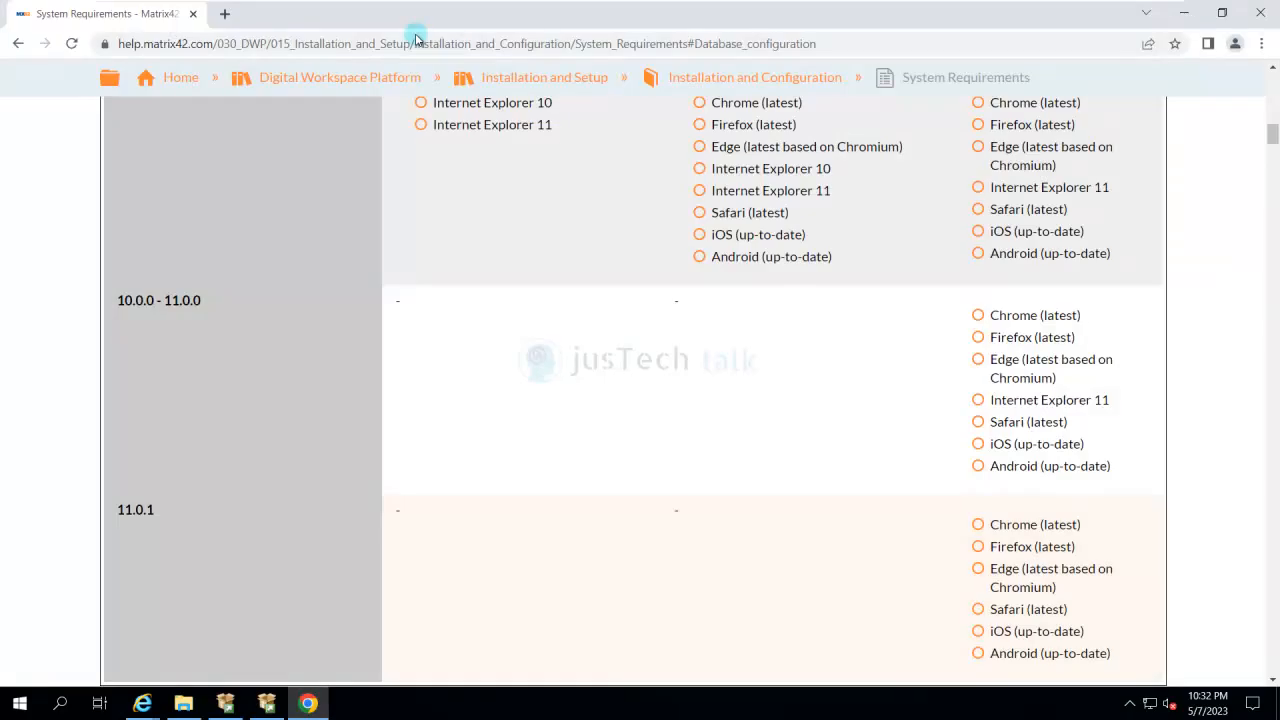
scroll(416, 40, down, 20)
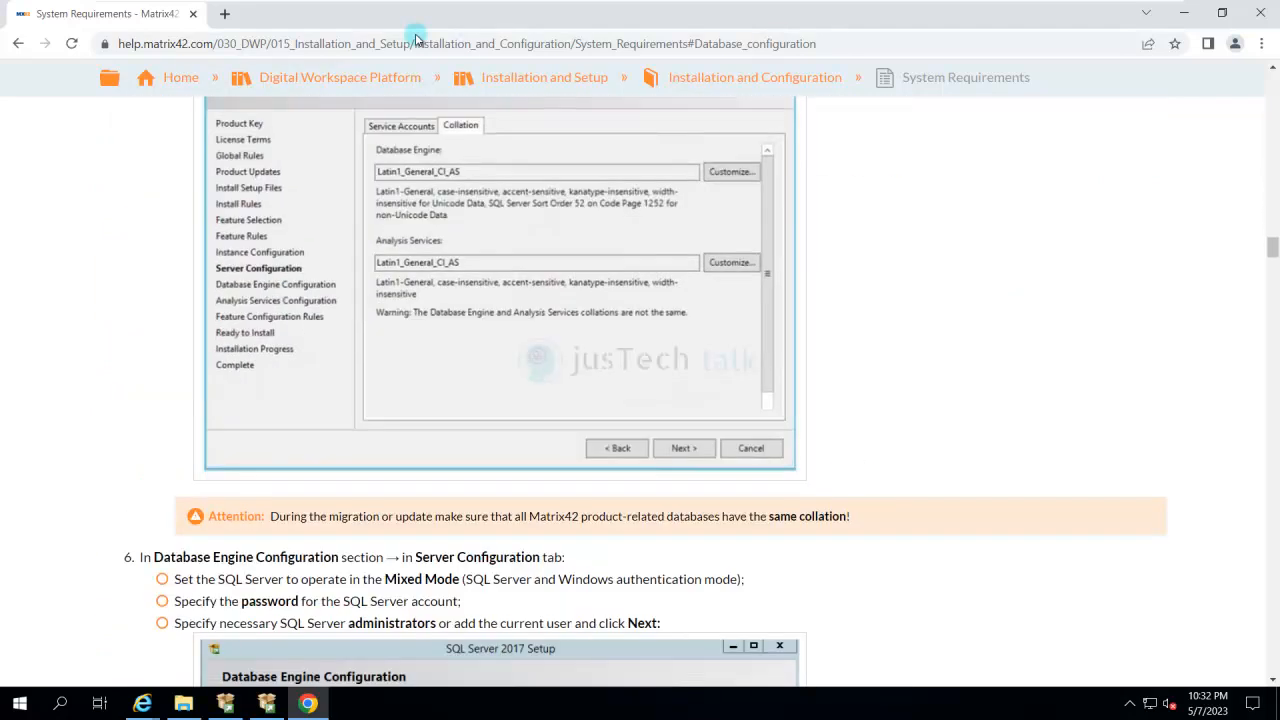
scroll(416, 40, down, 20)
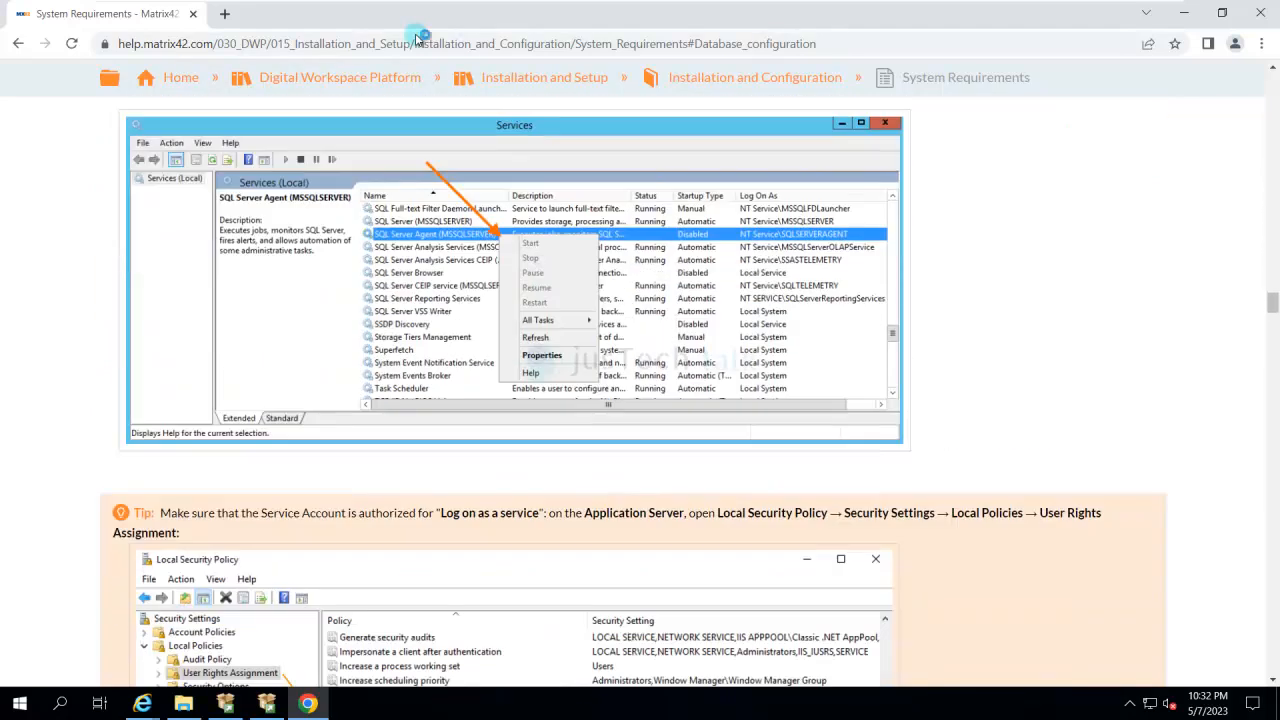
scroll(416, 40, down, 8)
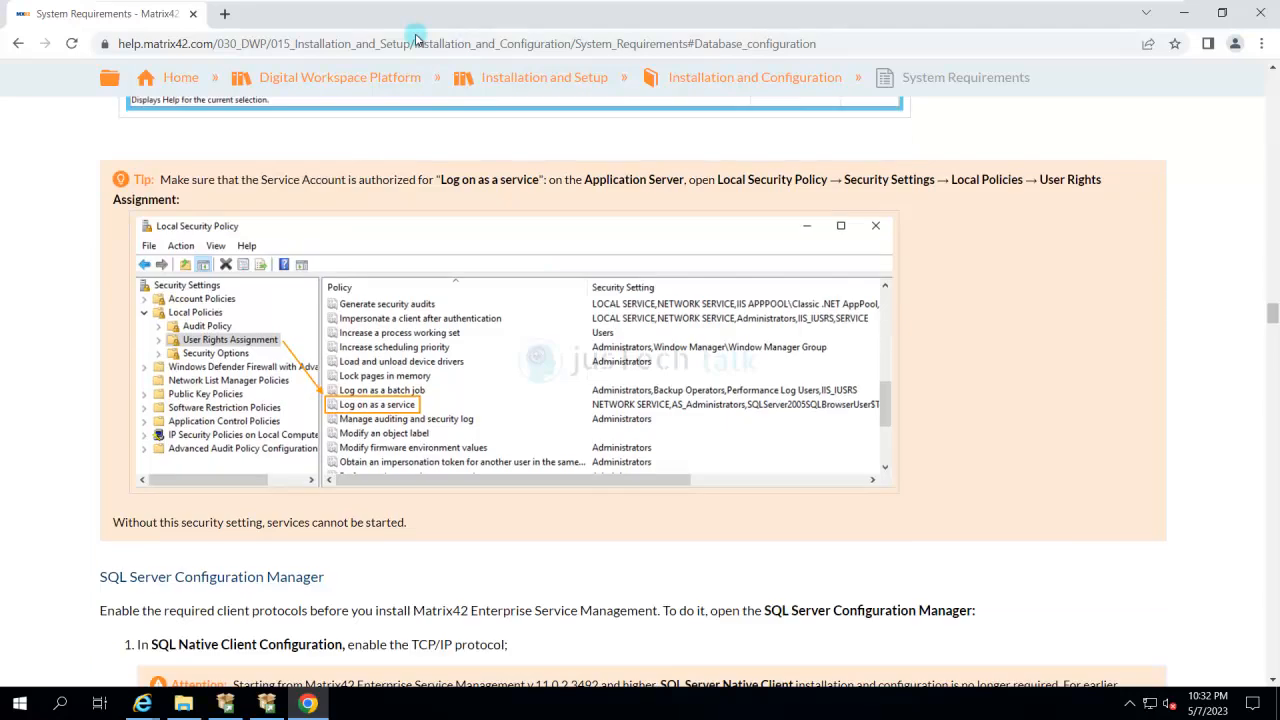
scroll(416, 40, down, 15)
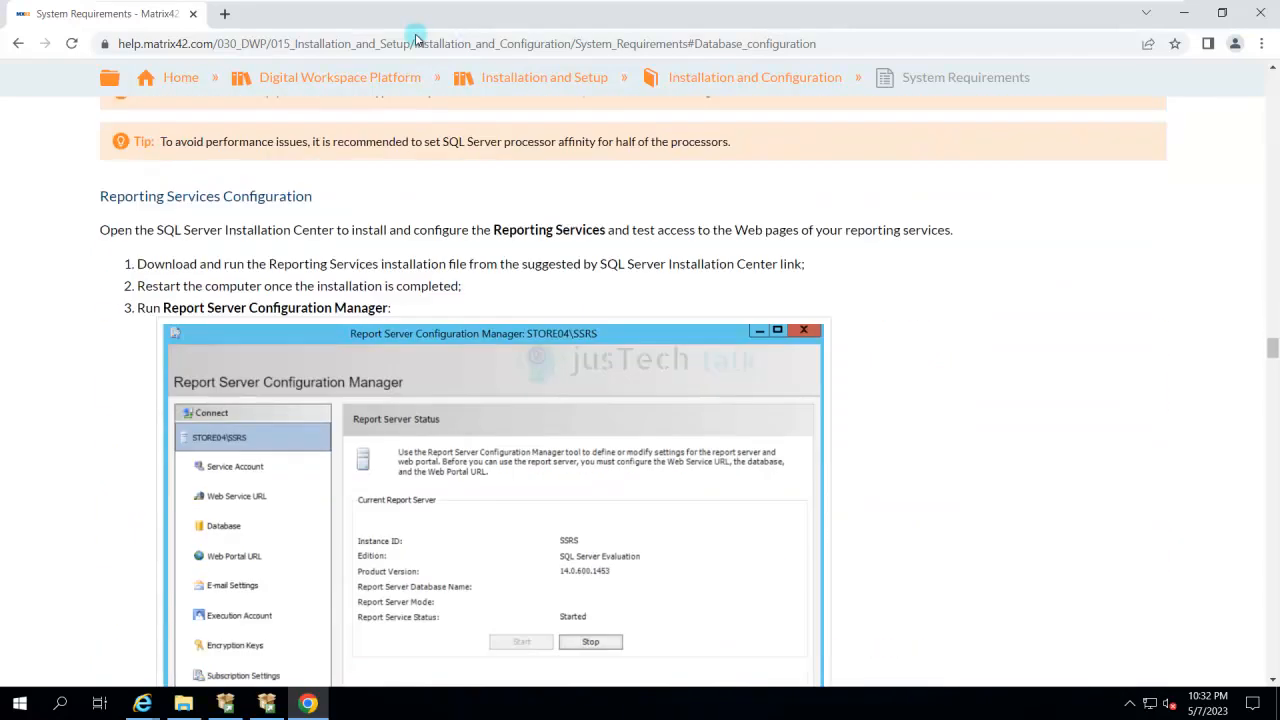
scroll(416, 40, down, 15)
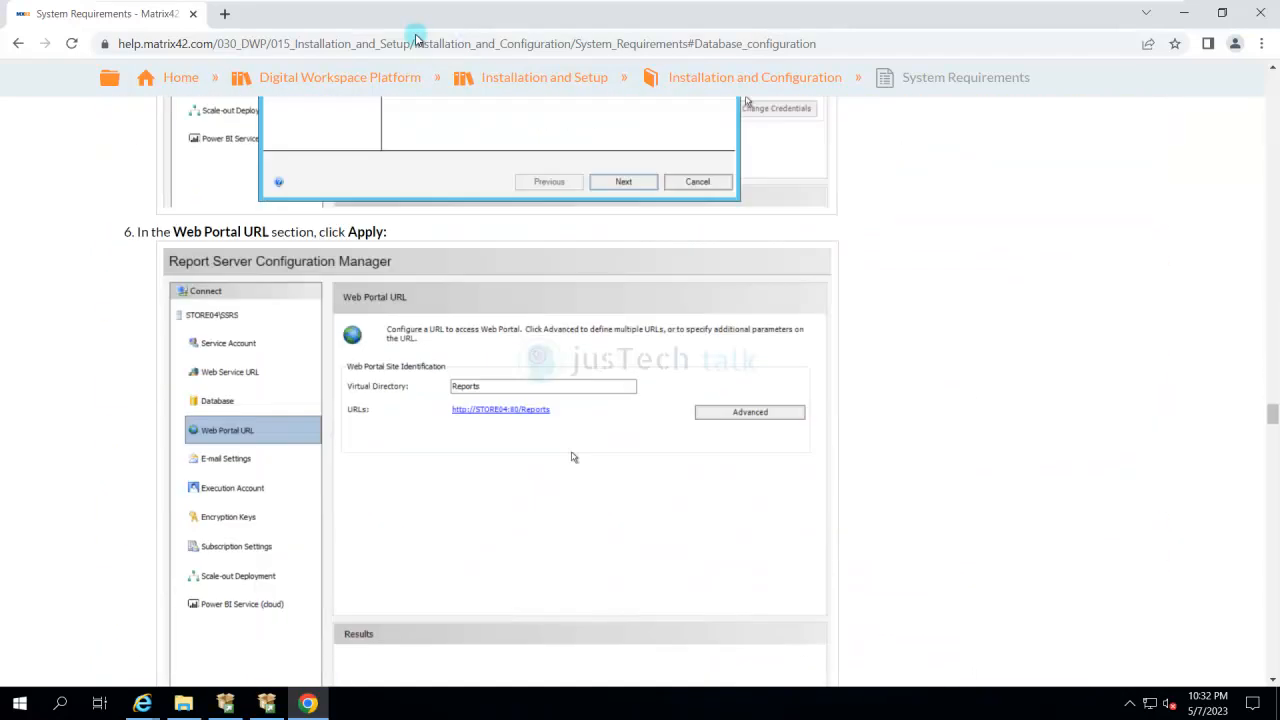
scroll(416, 40, down, 5)
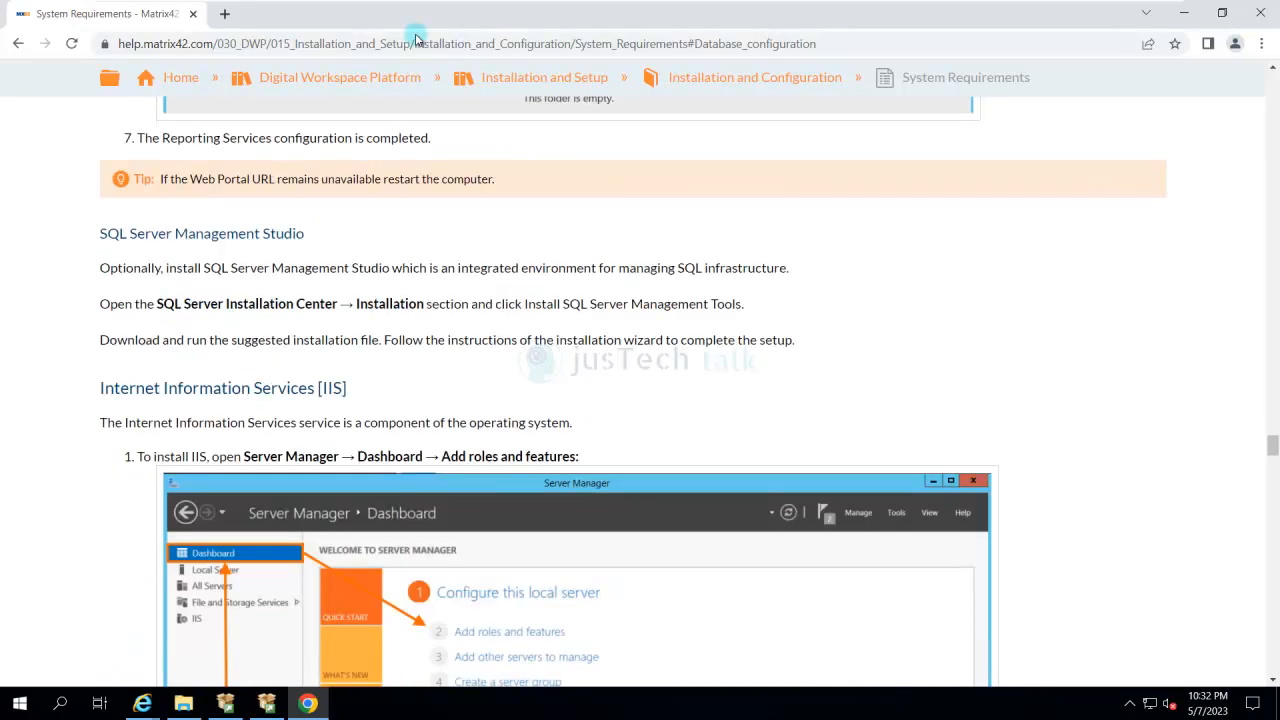
scroll(416, 40, up, 10)
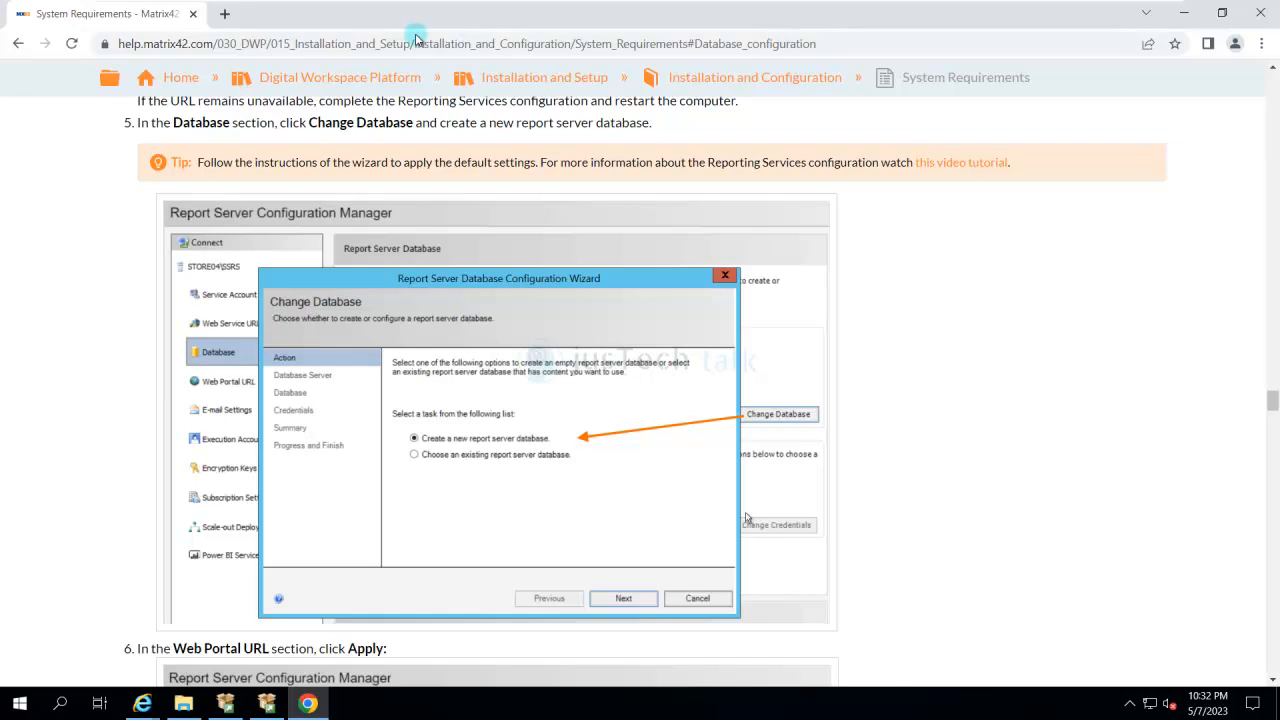
scroll(416, 40, down, 2)
scroll(416, 40, down, 8)
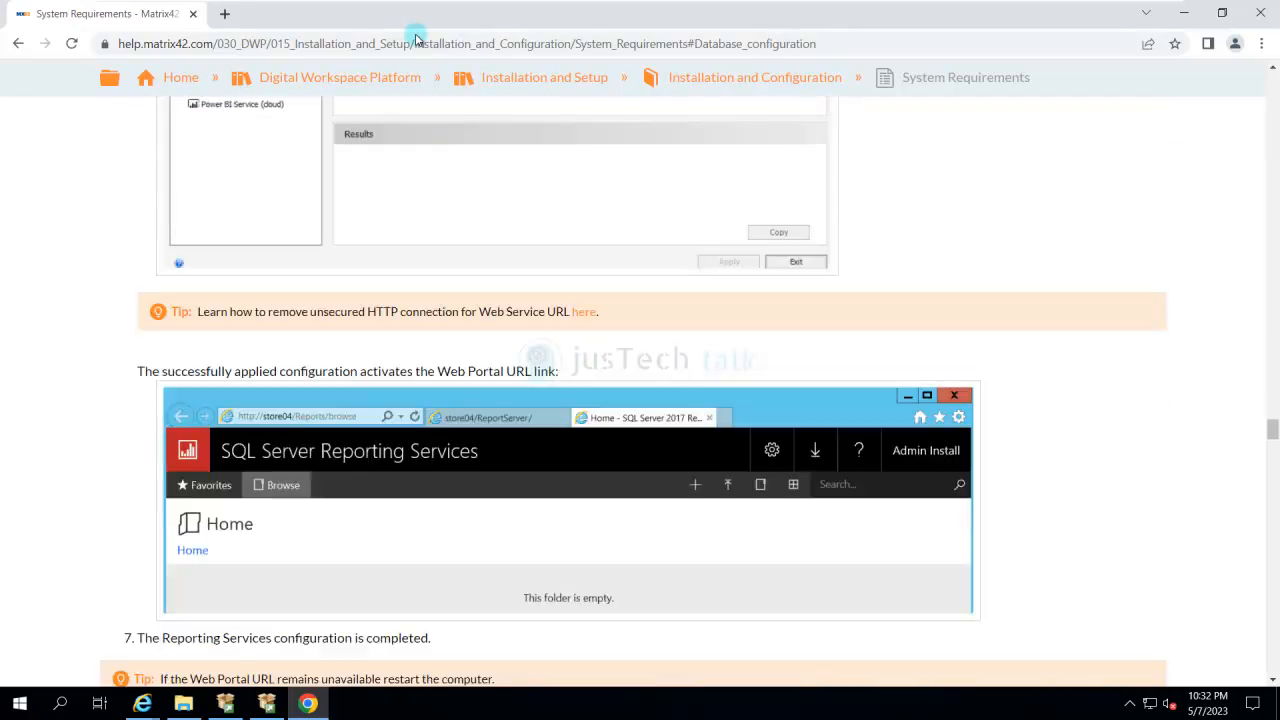
scroll(416, 40, down, 15)
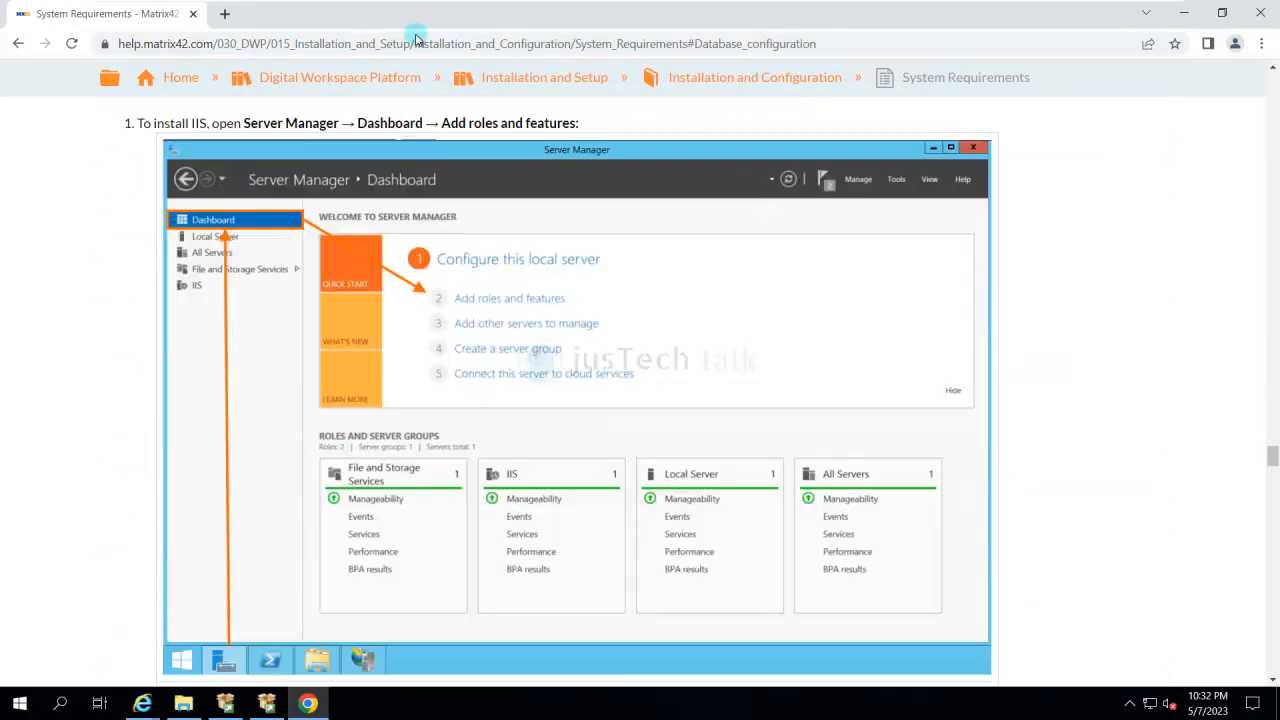
scroll(416, 40, down, 10)
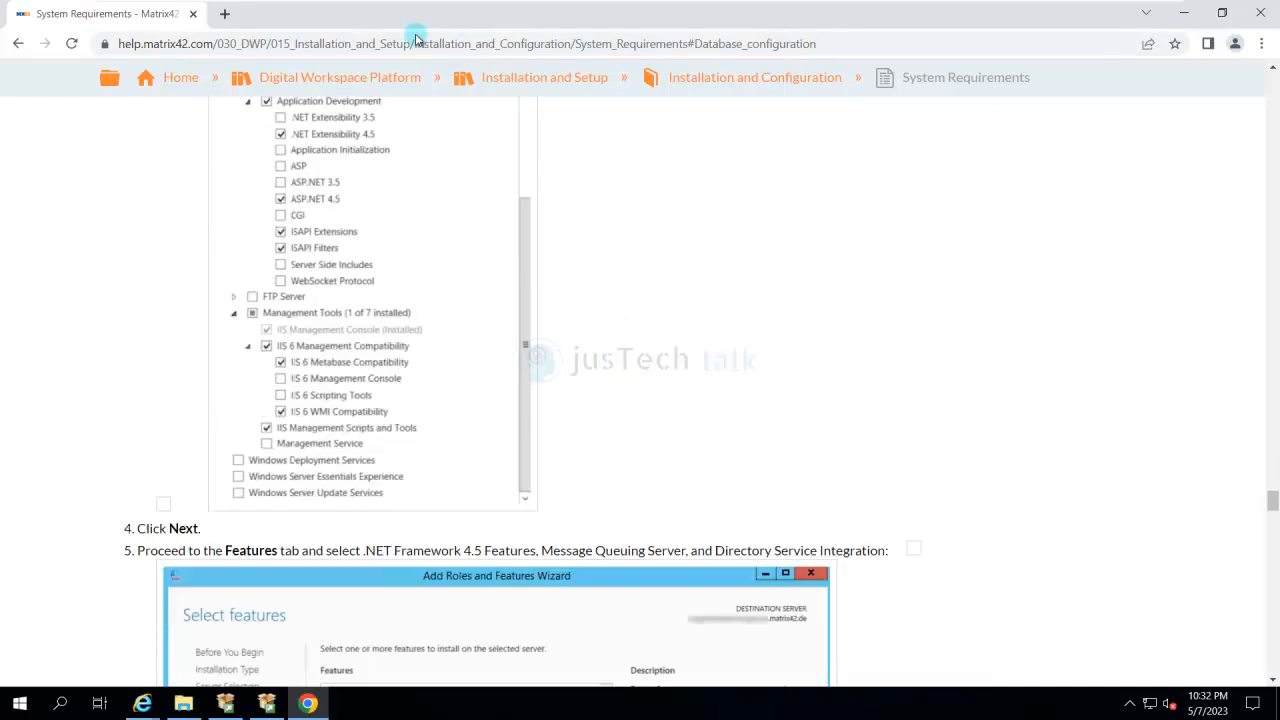
scroll(416, 40, up, 11)
scroll(416, 40, up, 20)
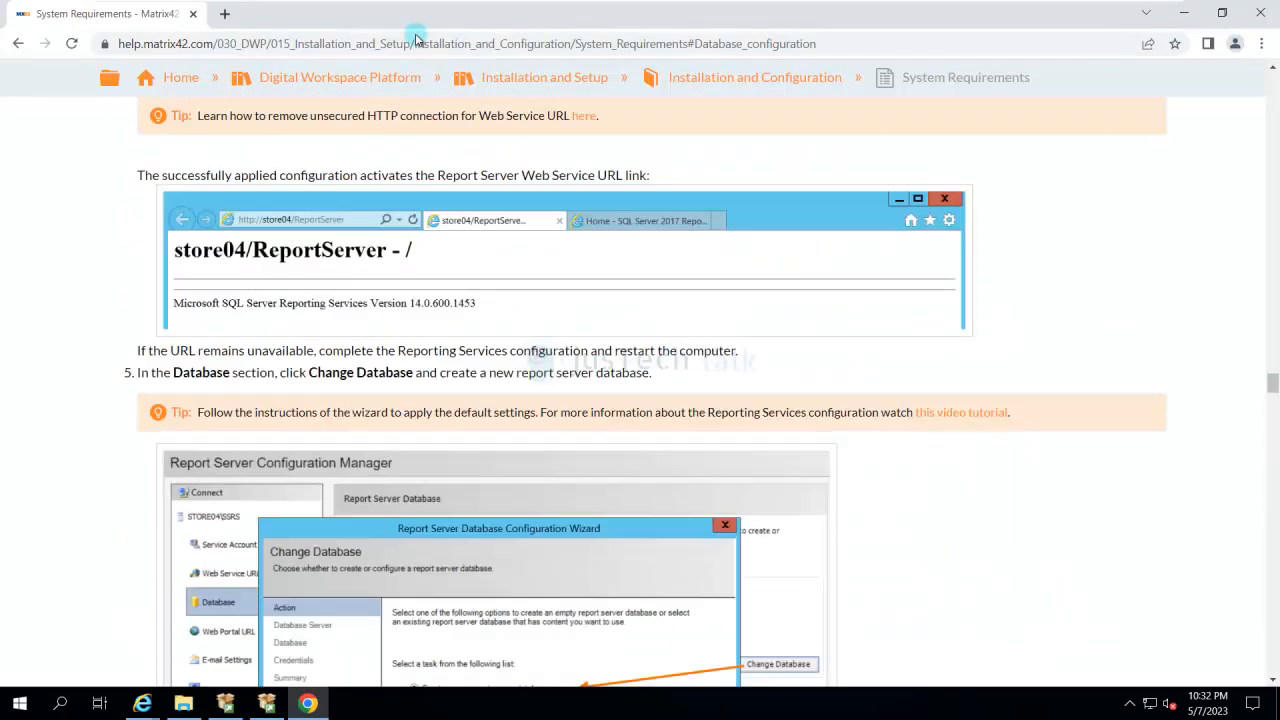
scroll(416, 40, up, 20)
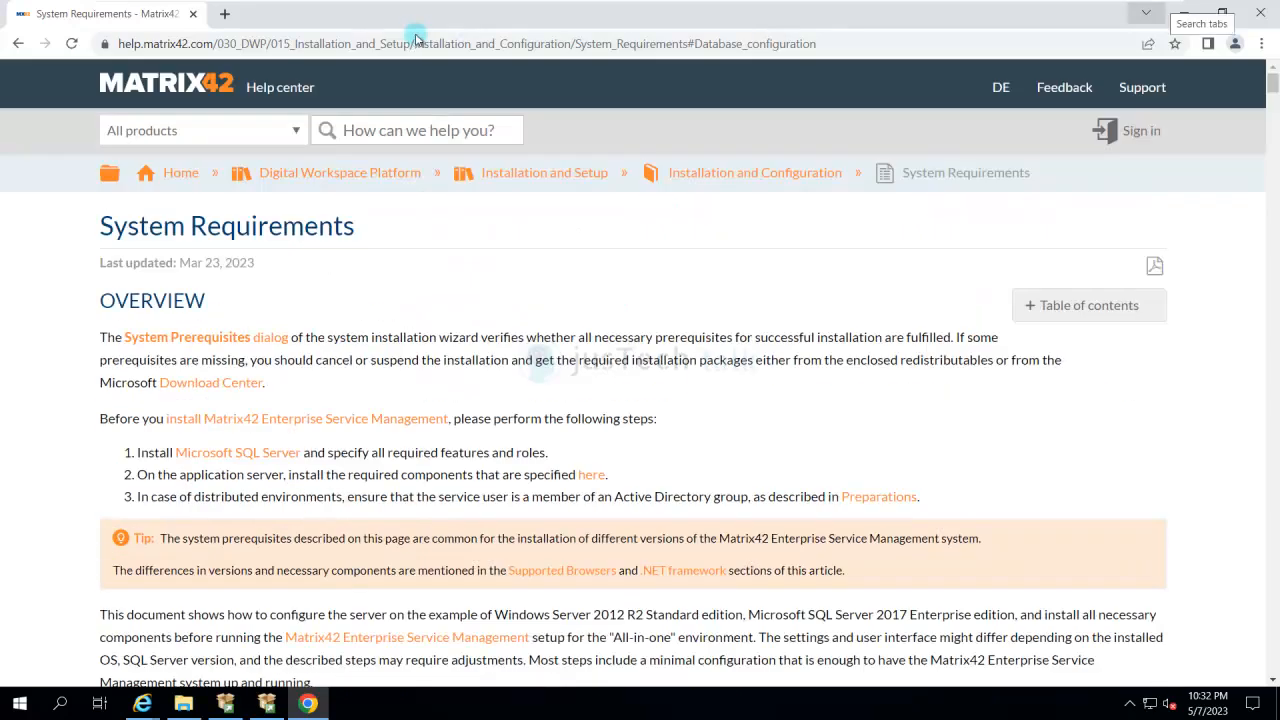
click(1184, 13)
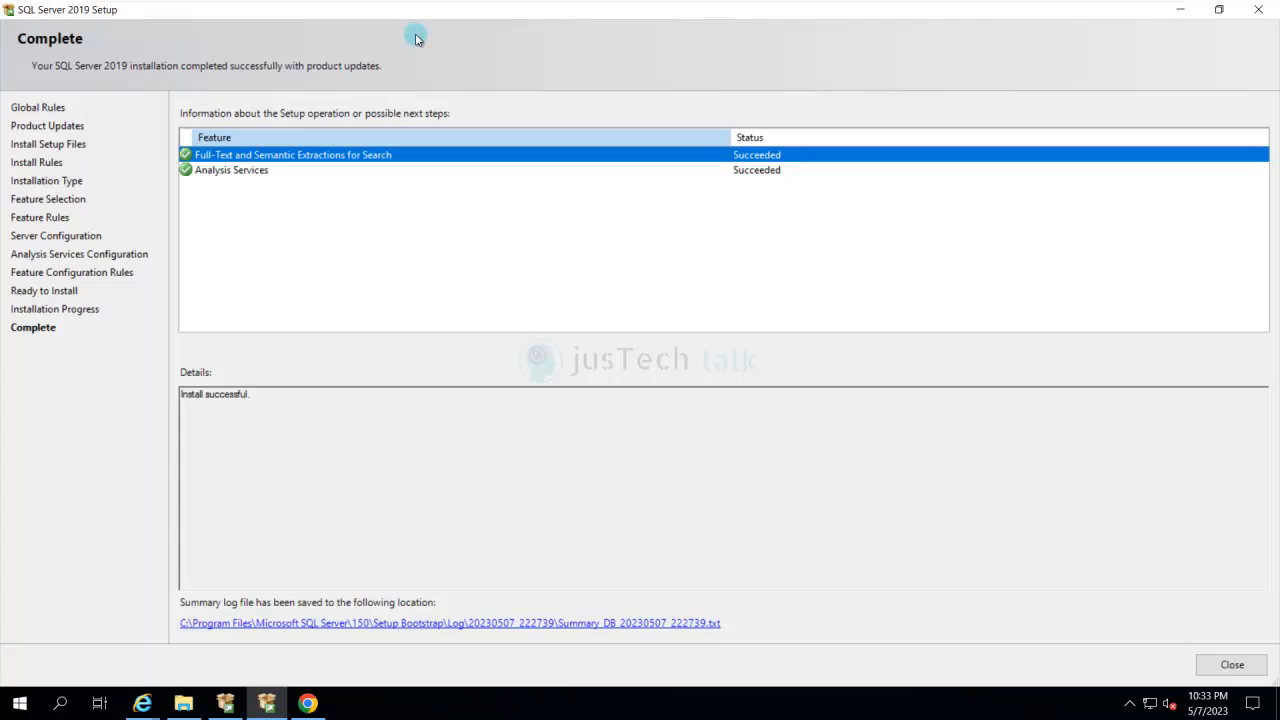
- Close the completed SQL Server 2019 Setup and open the Services console maximized, with the services starting with S in view
key(Return)
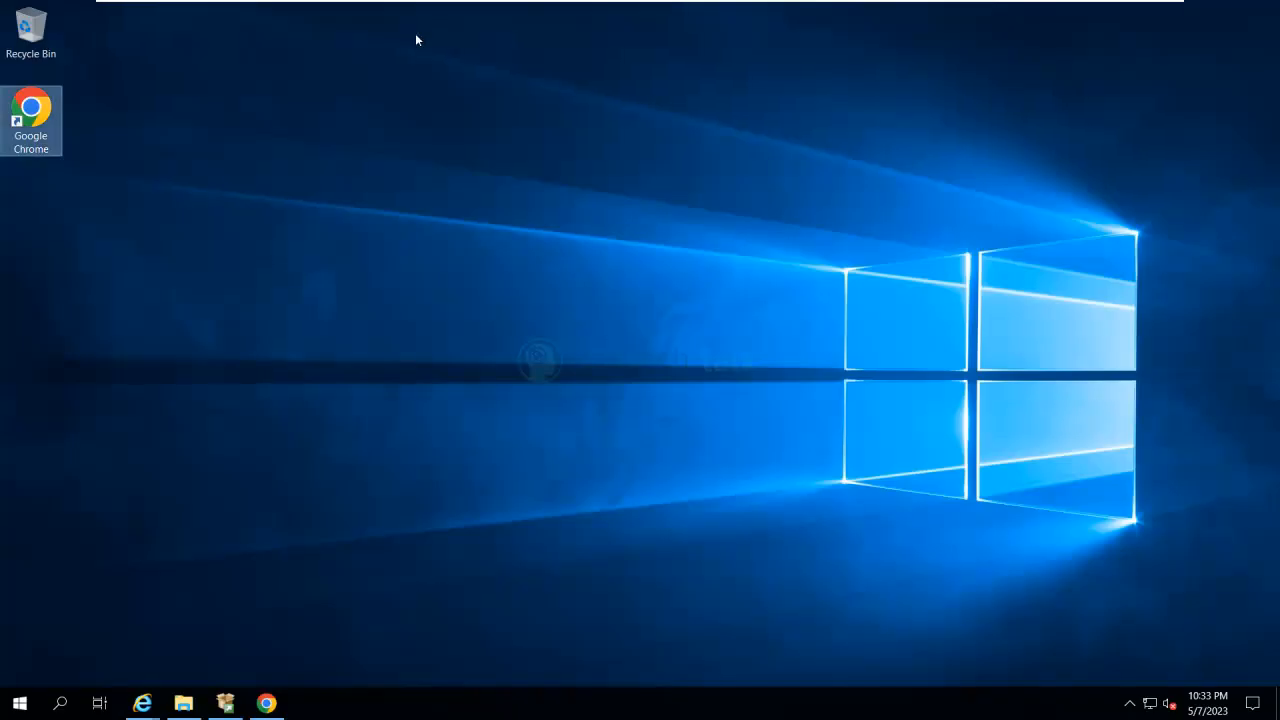
key(super)
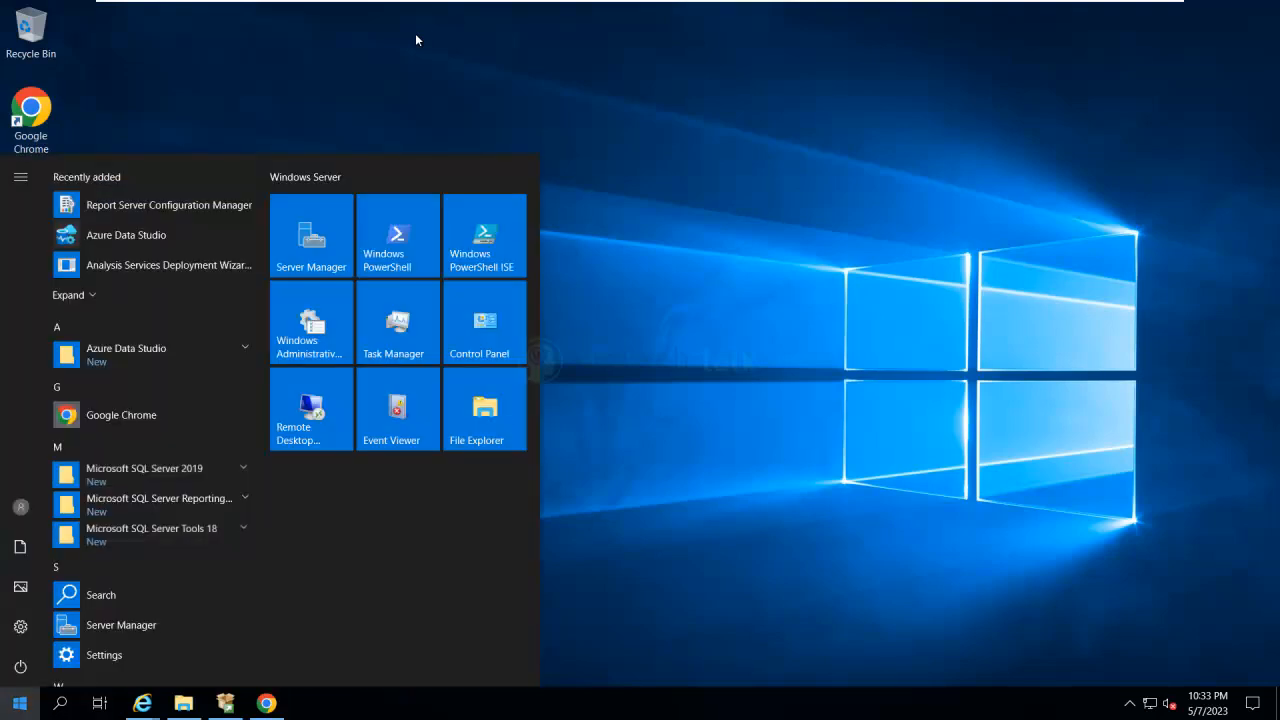
text(serv)
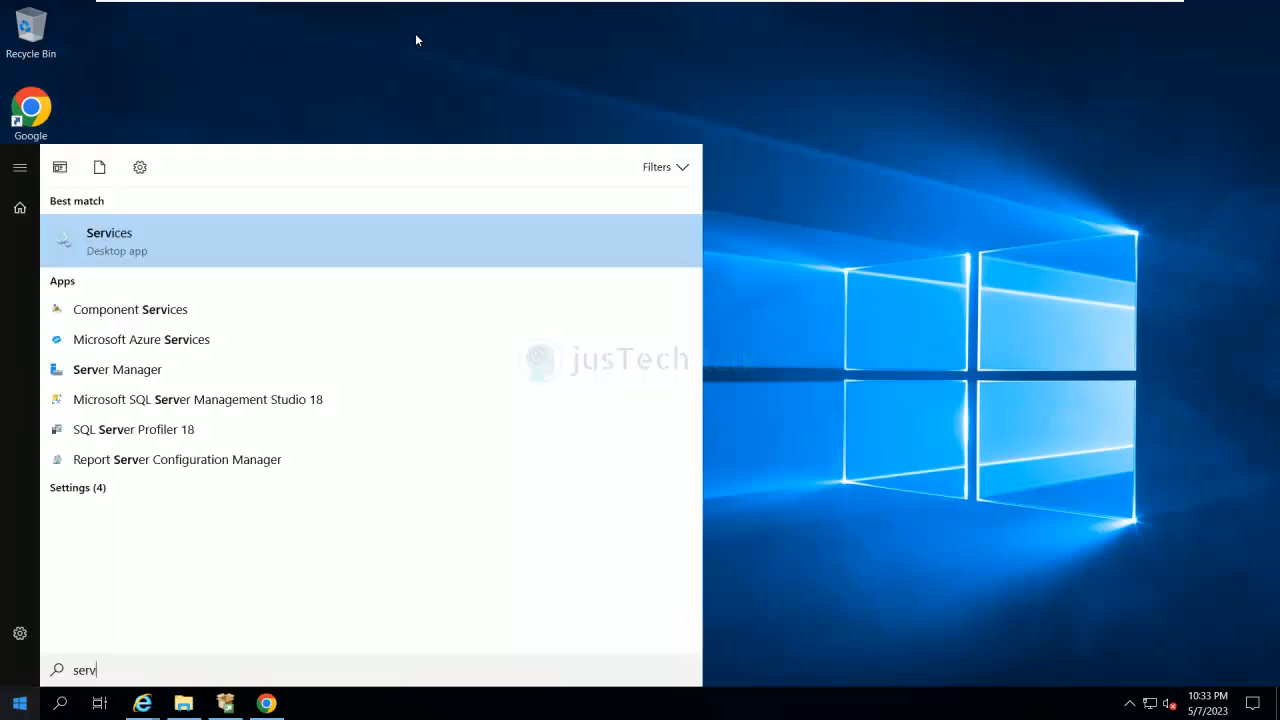
key(Return)
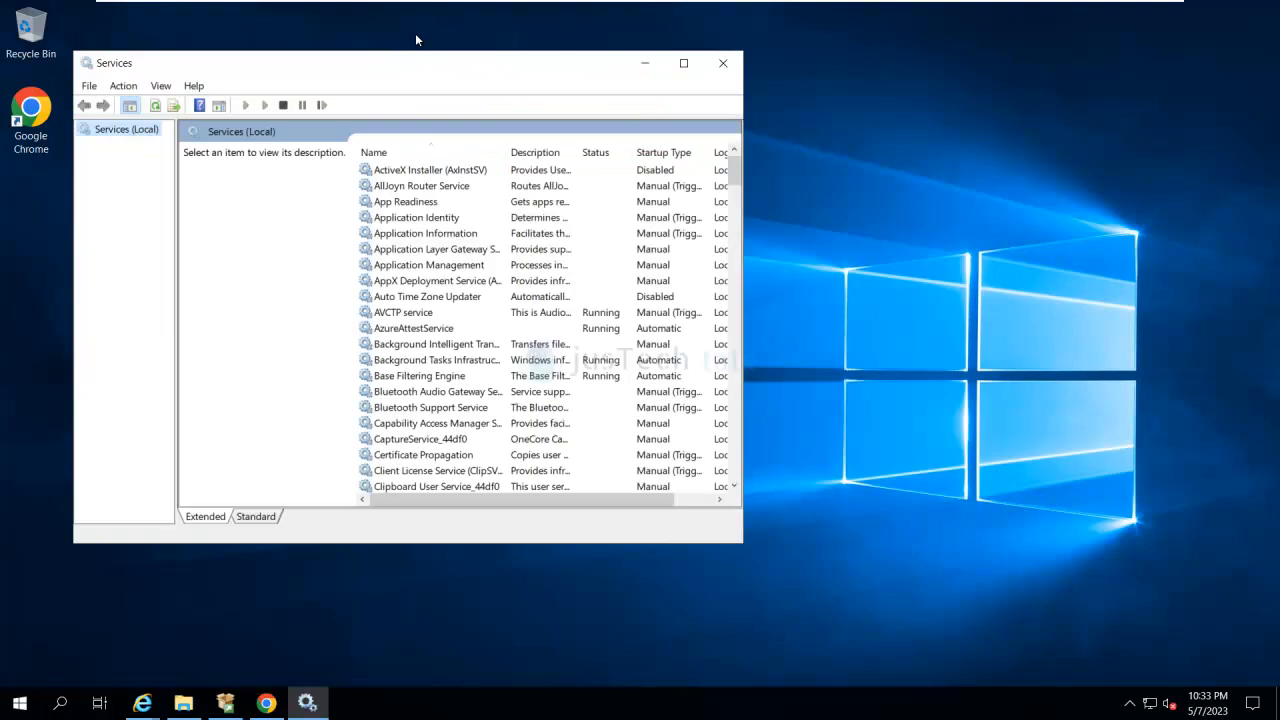
key(c)
key(s)
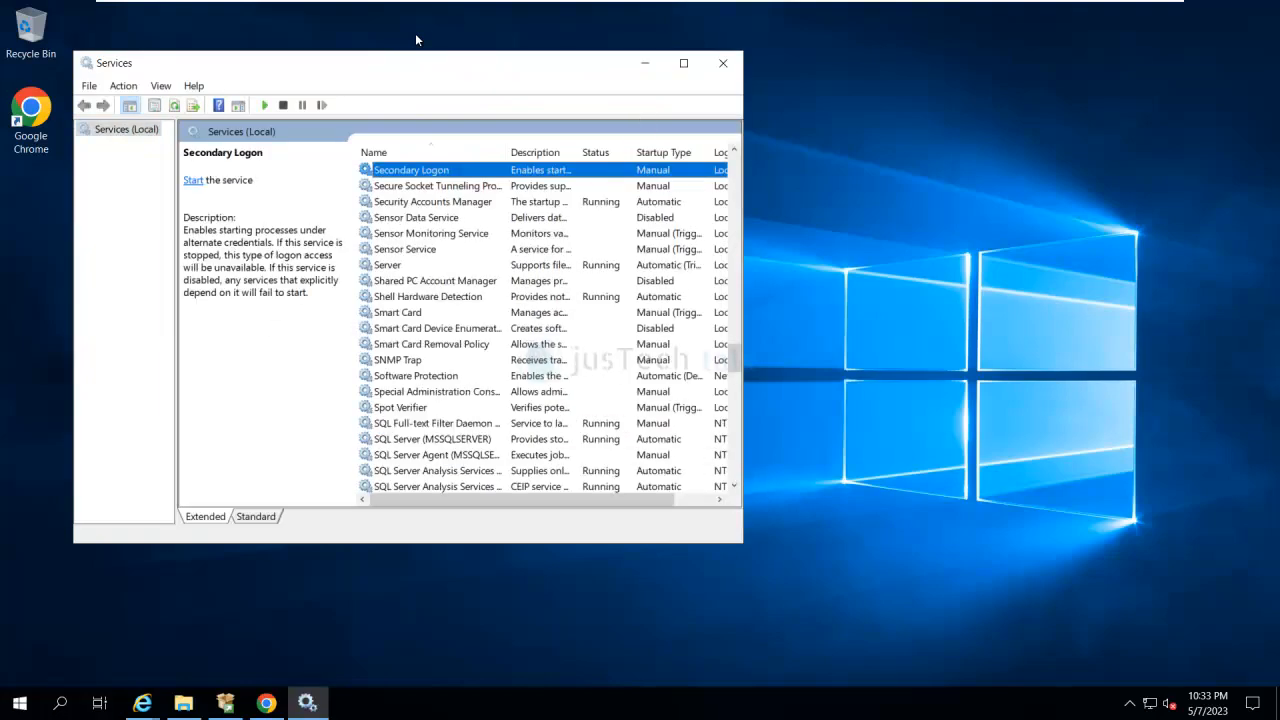
click(684, 63)
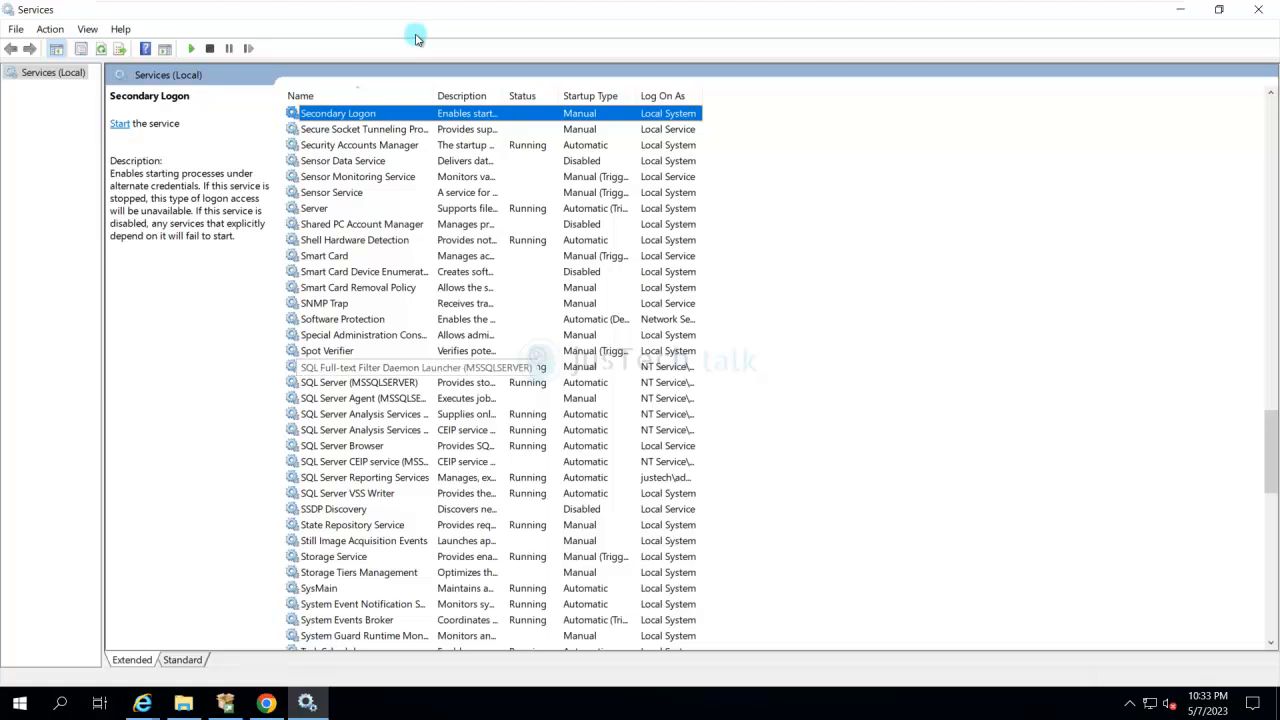
- Set the SQL Full-text Filter Daemon Launcher (MSSQLSERVER) service's startup type to Automatic and restart the service
right_click(405, 367)
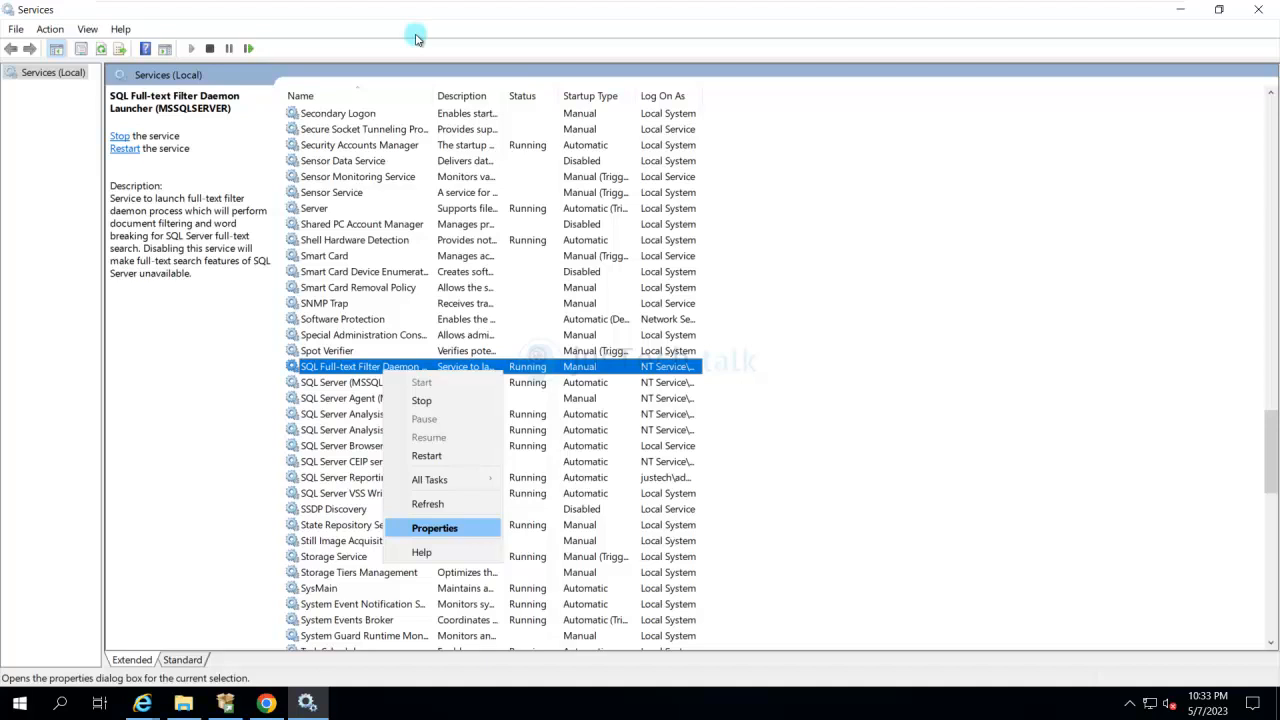
key(Return)
click(675, 332)
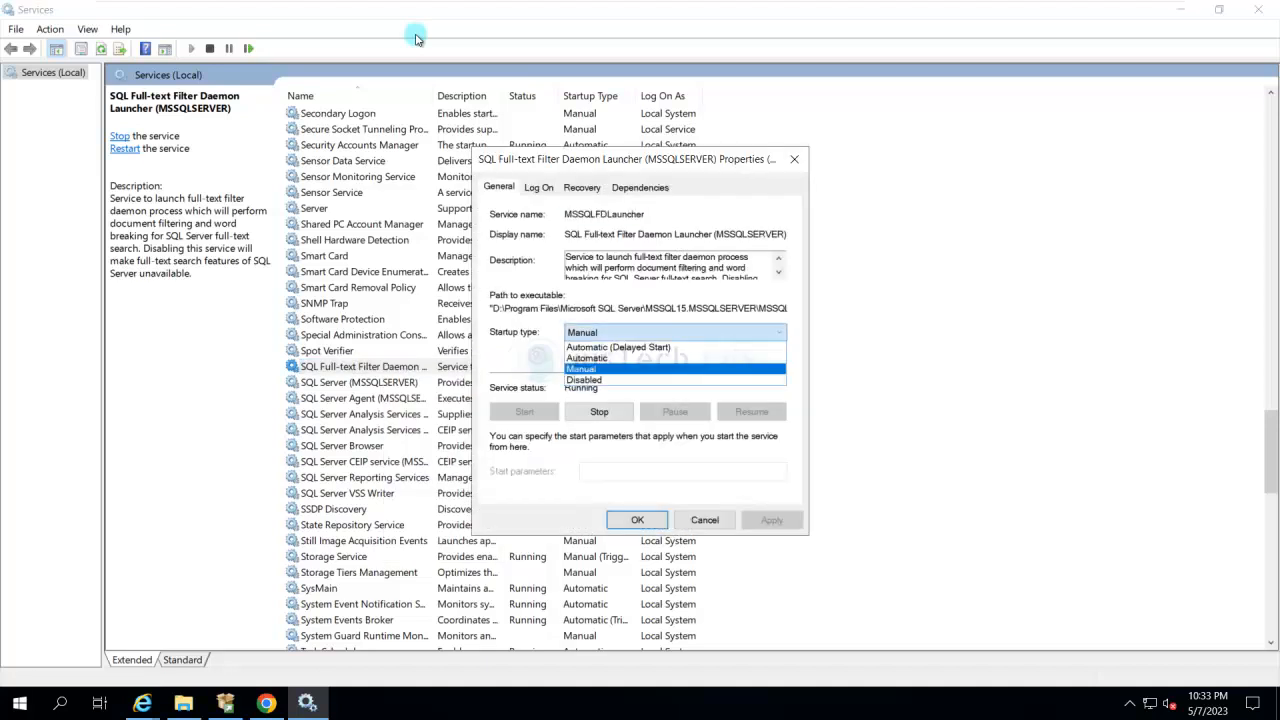
click(640, 358)
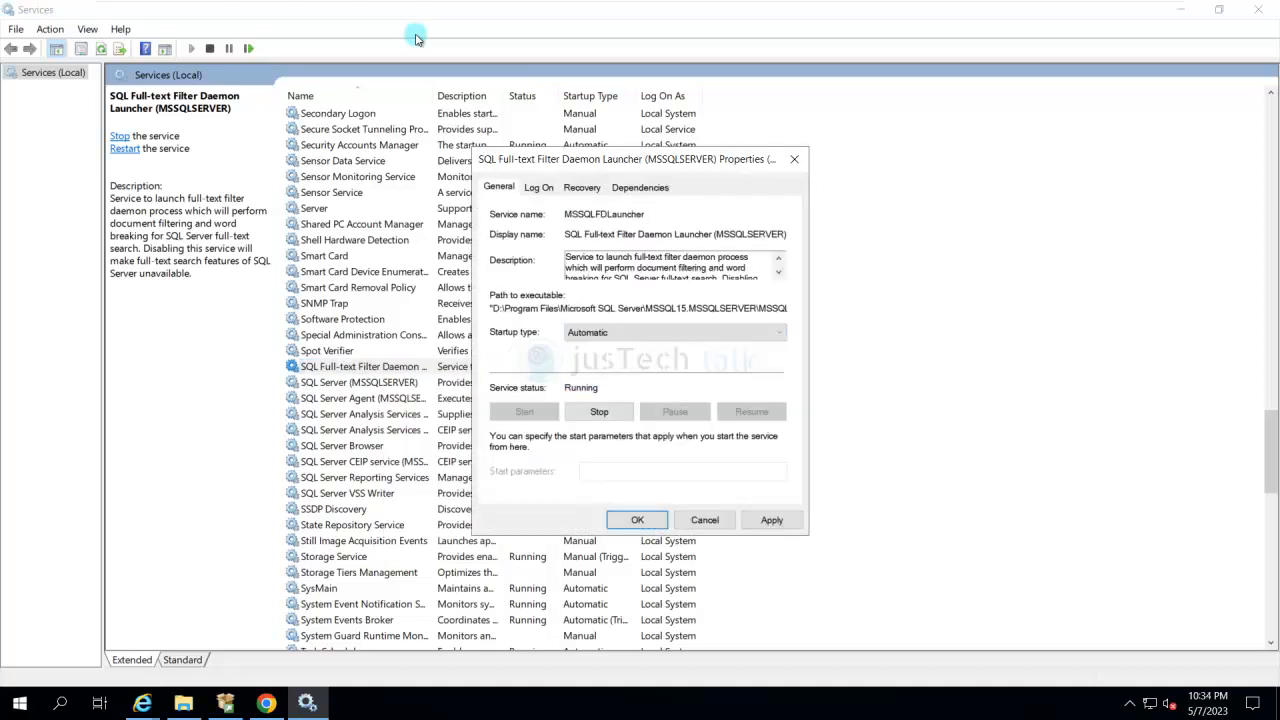
click(637, 520)
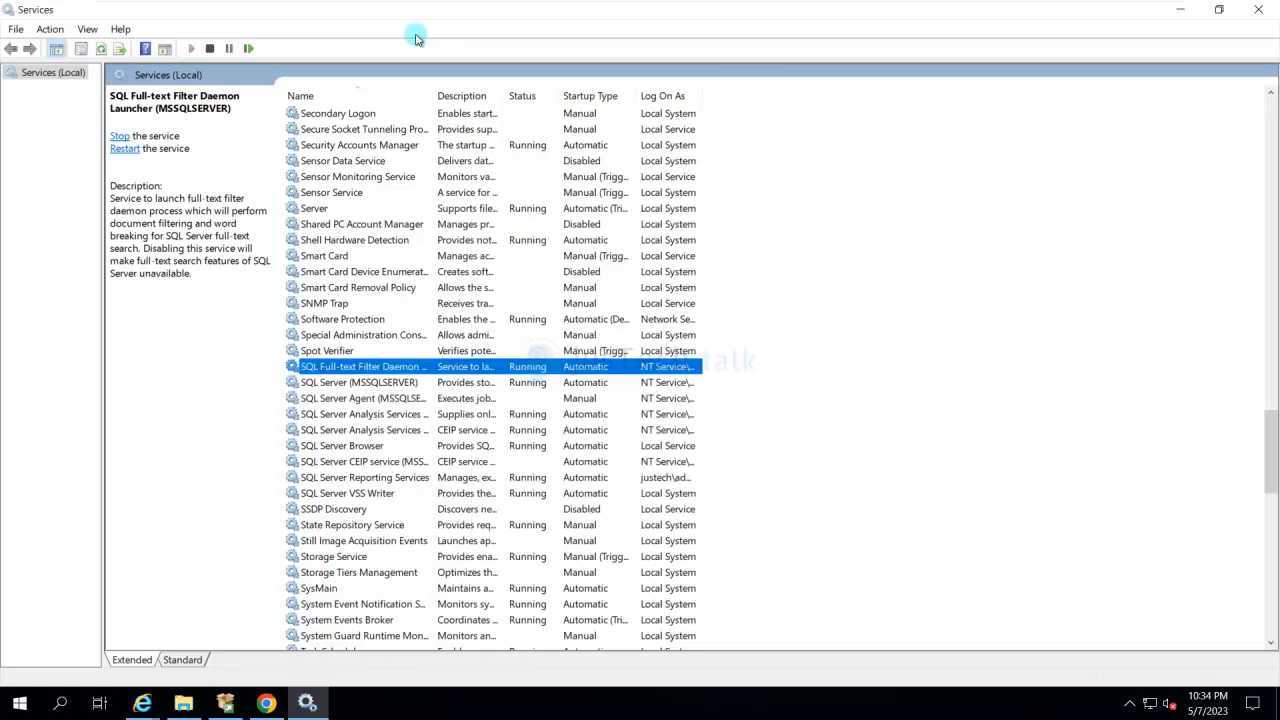
right_click(397, 369)
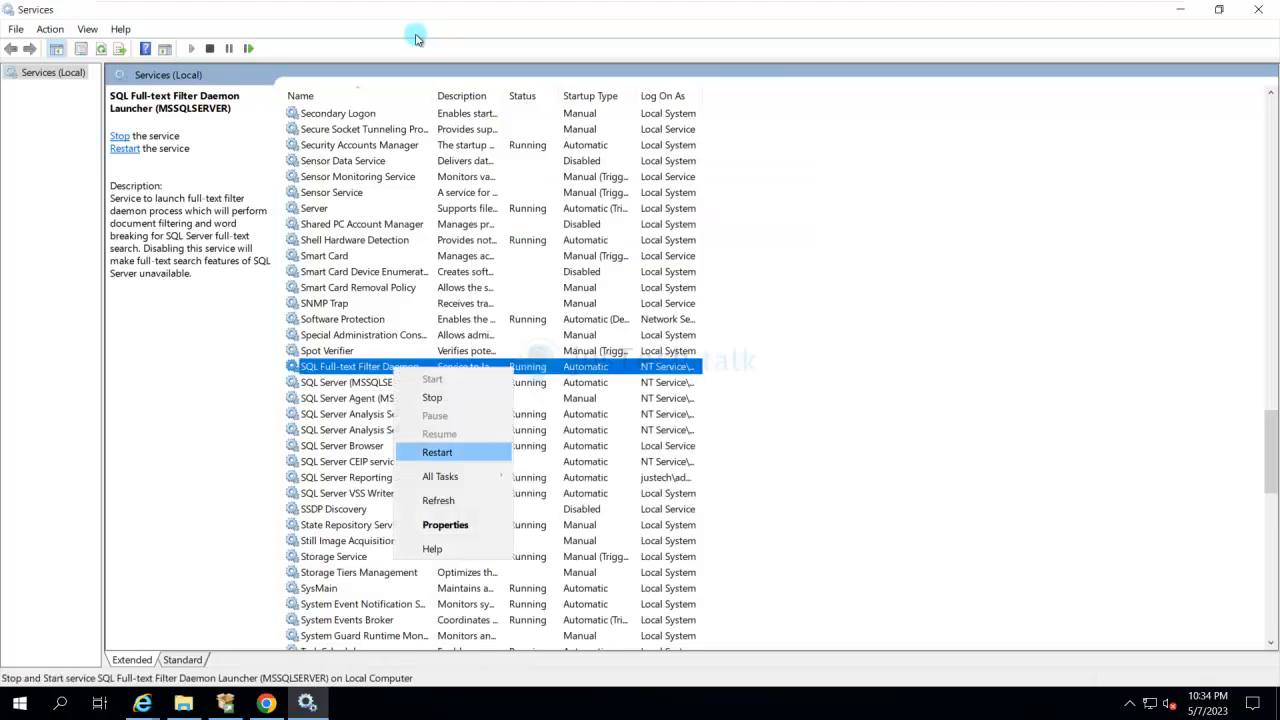
key(Return)
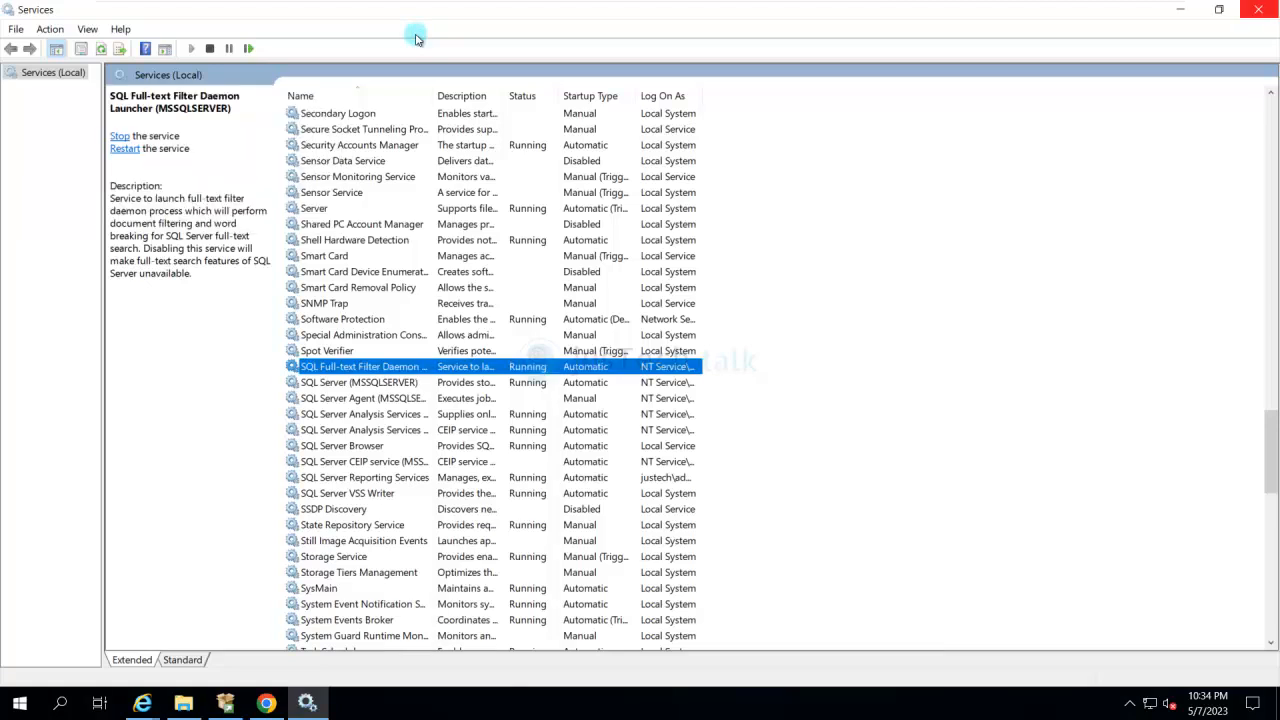
key(alt+F4)
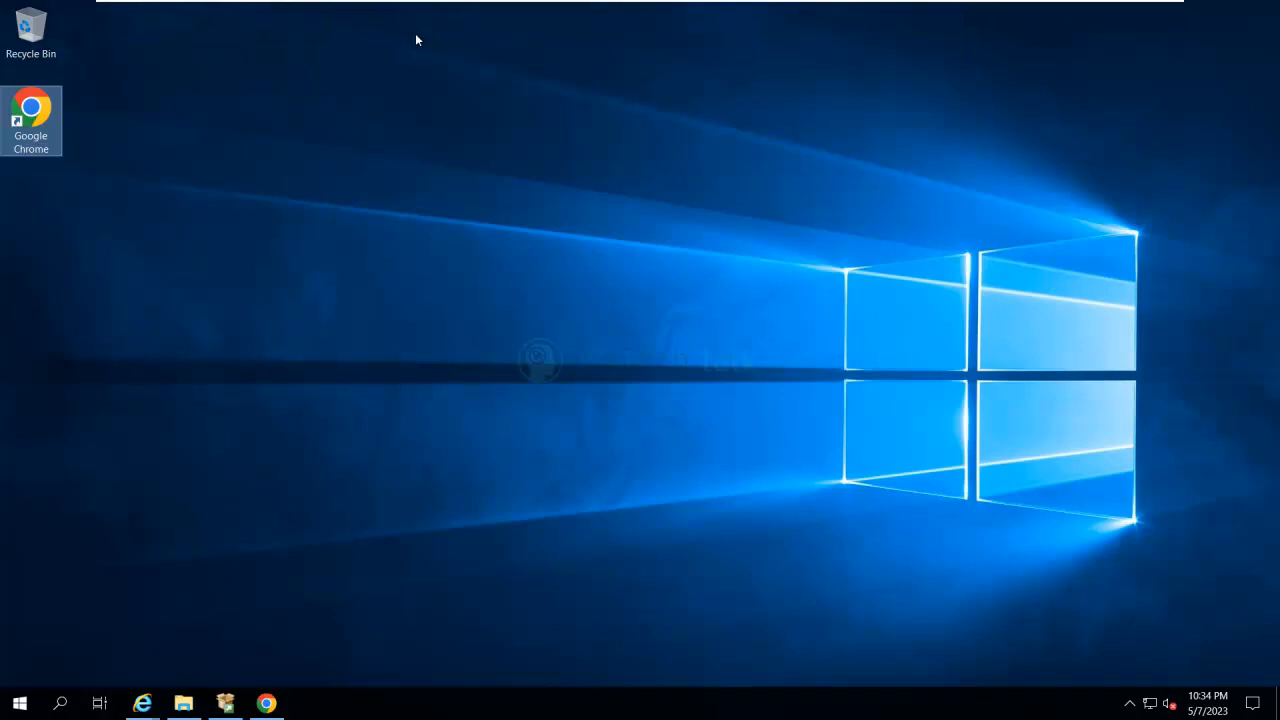
click(266, 703)
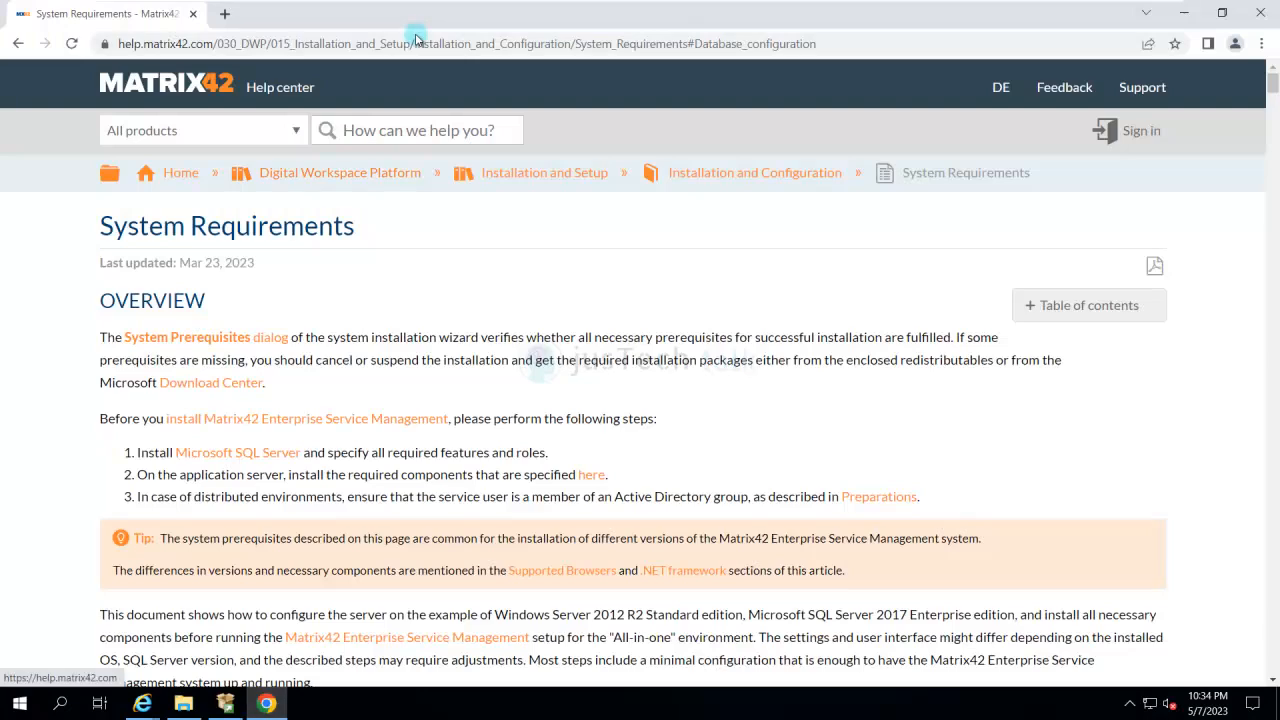
key(ctrl+t)
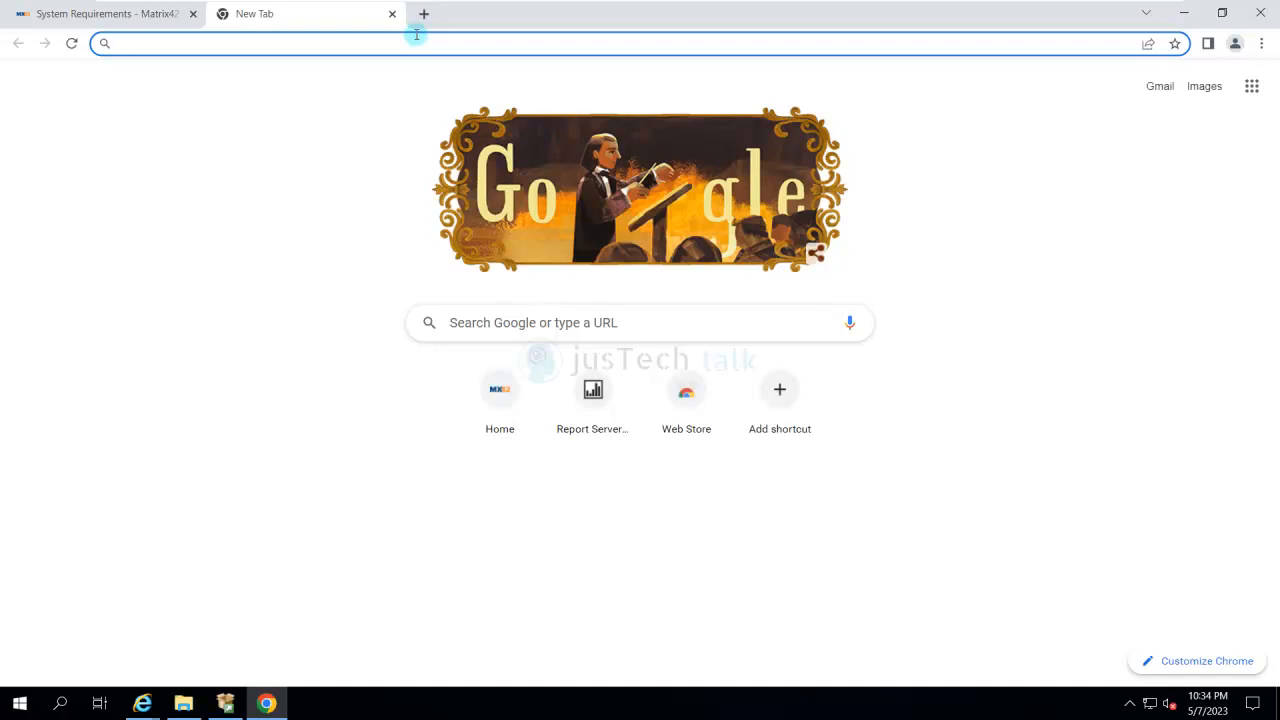
text(http://)
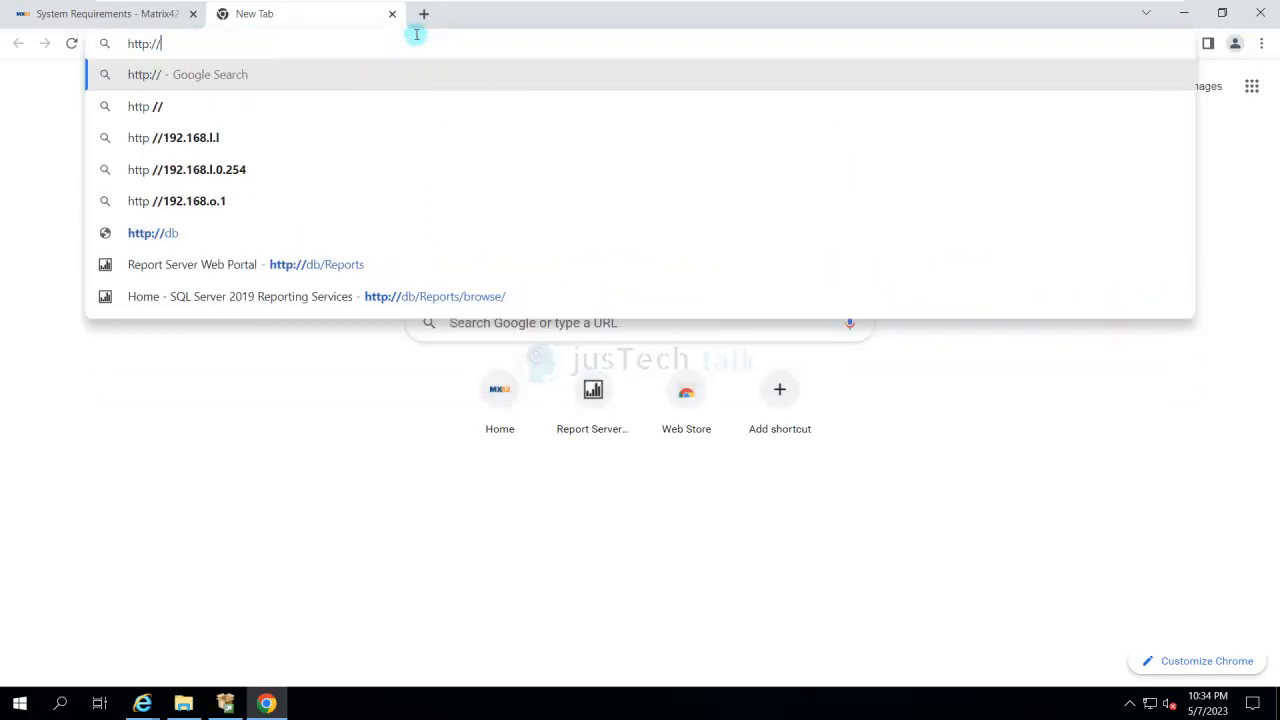
text(local)
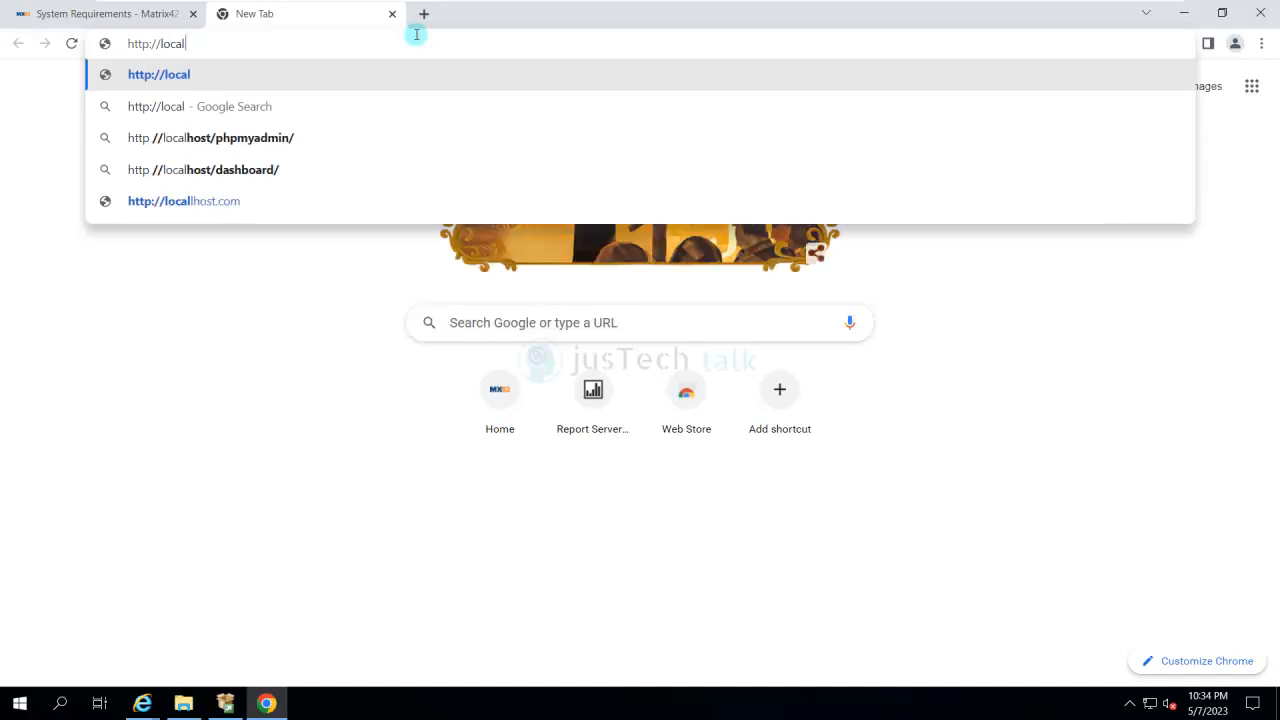
text(host/reportserver)
key(Return)
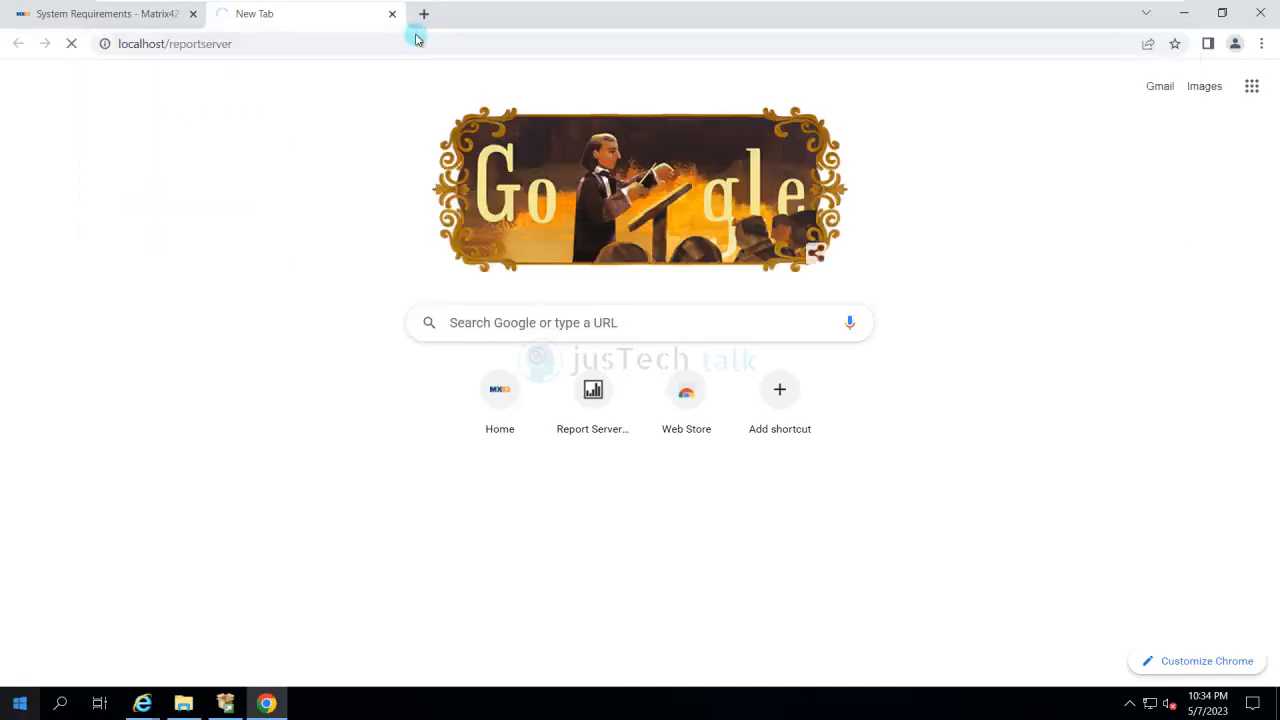
- Open Report Server Configuration Manager, connect to the DB\SSRS instance, and check its Web Portal URL and Web Service URL settings
key(super)
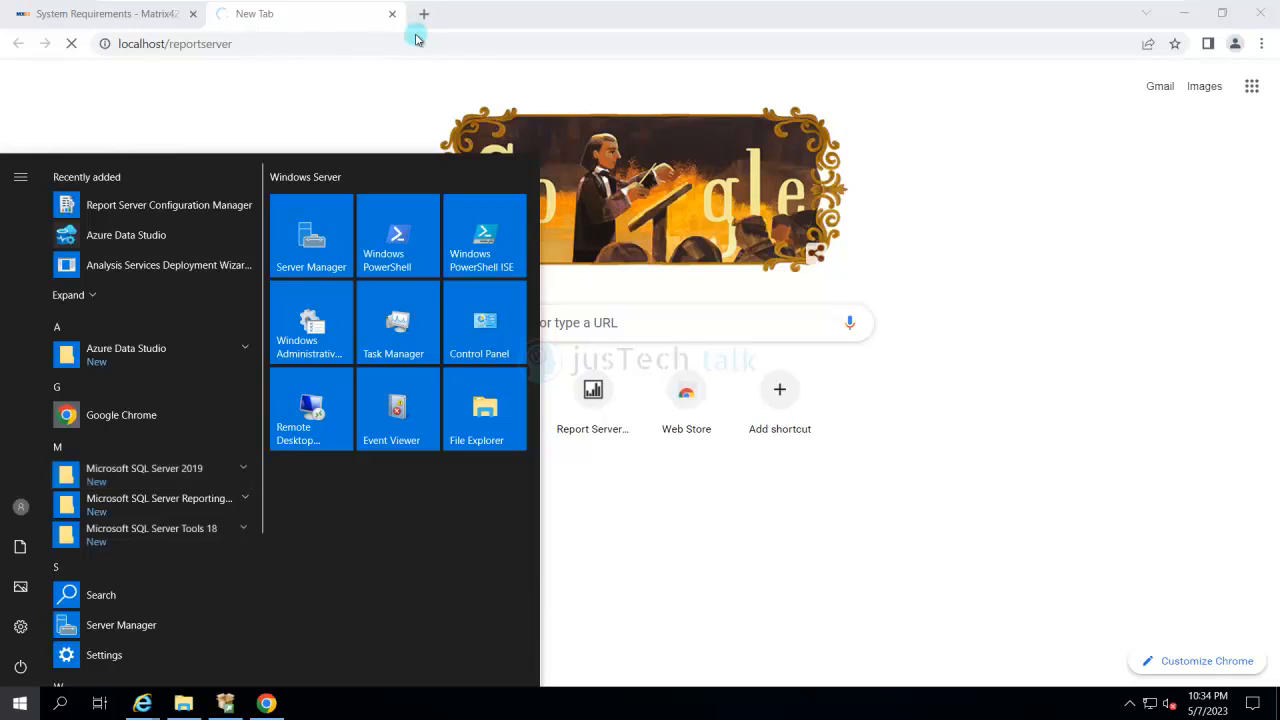
click(158, 504)
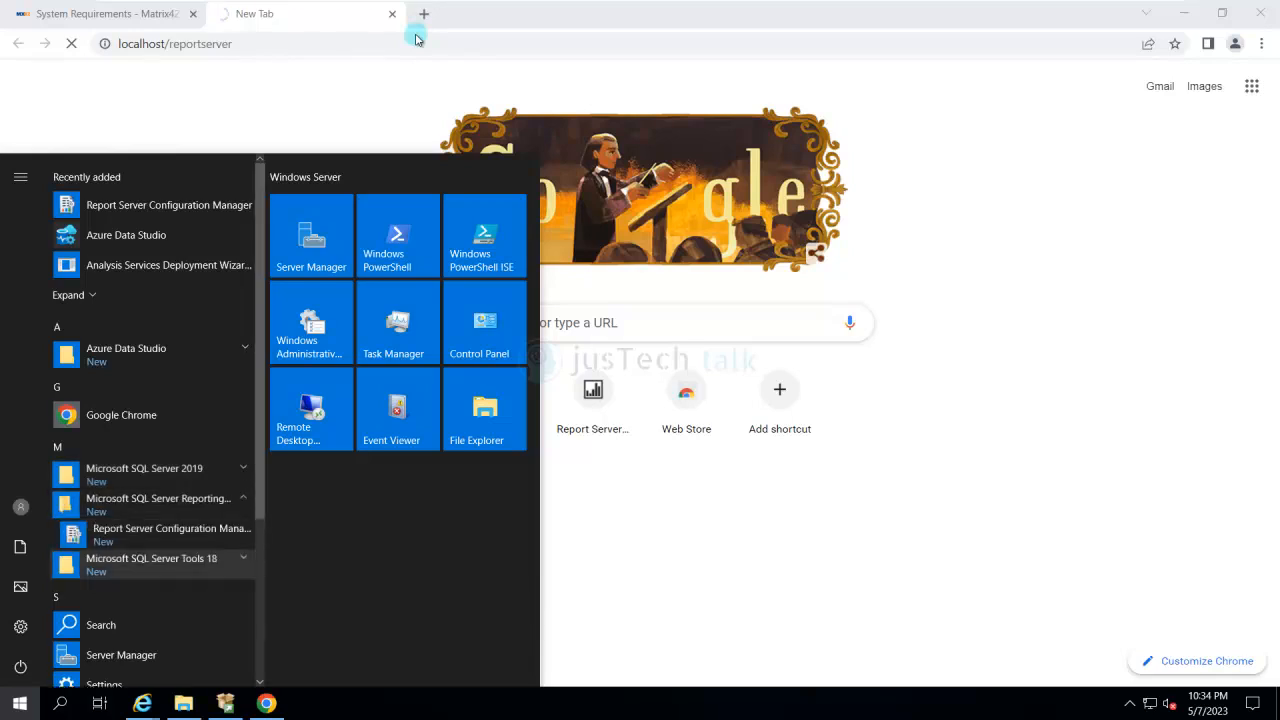
click(172, 534)
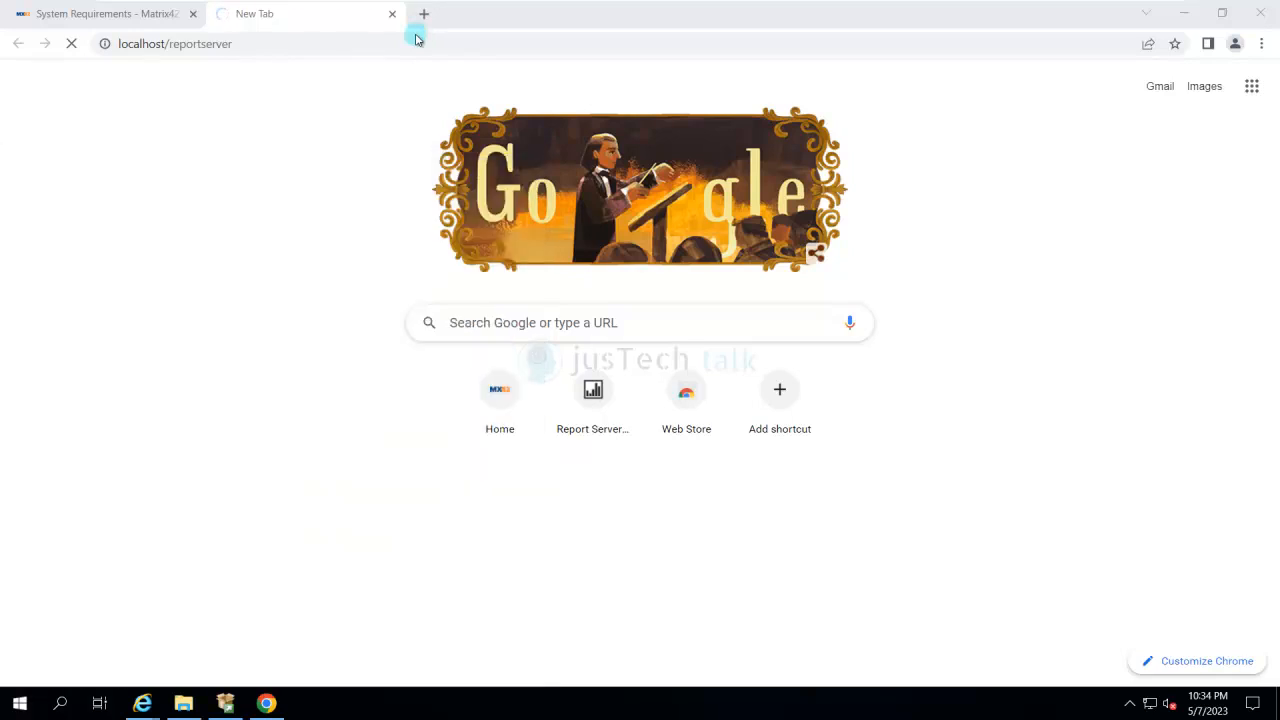
key(Return)
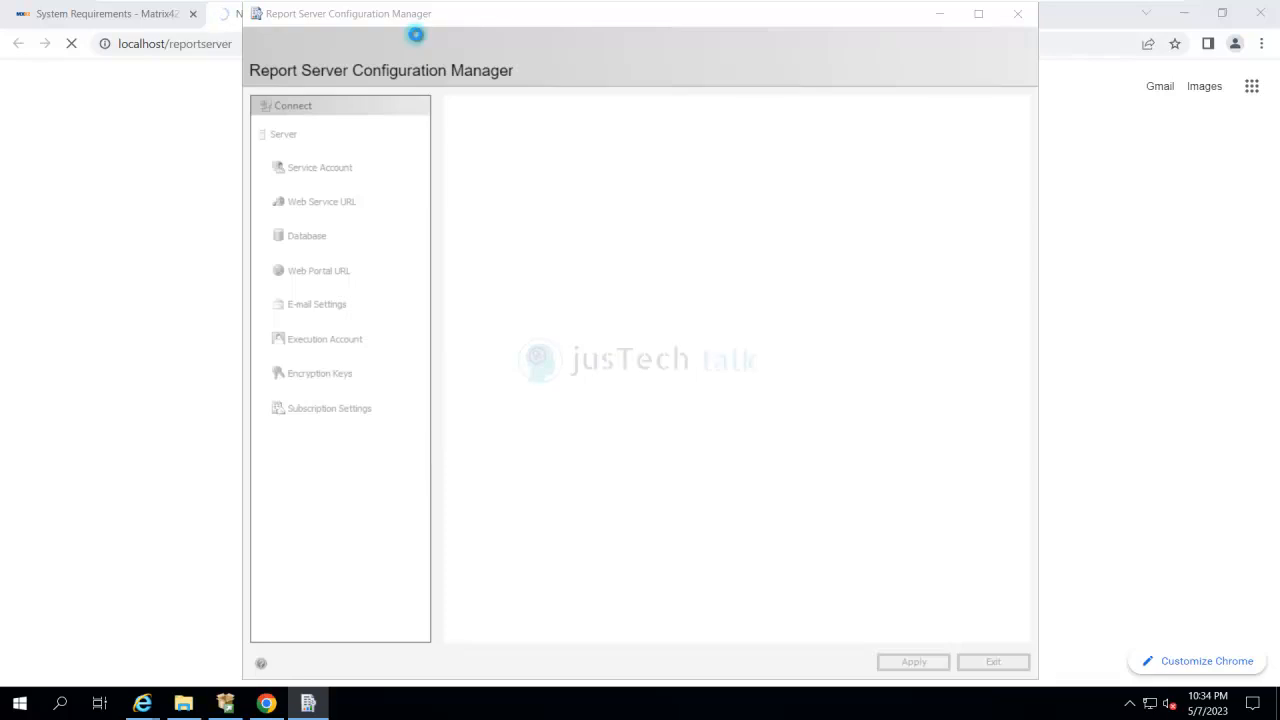
click(319, 271)
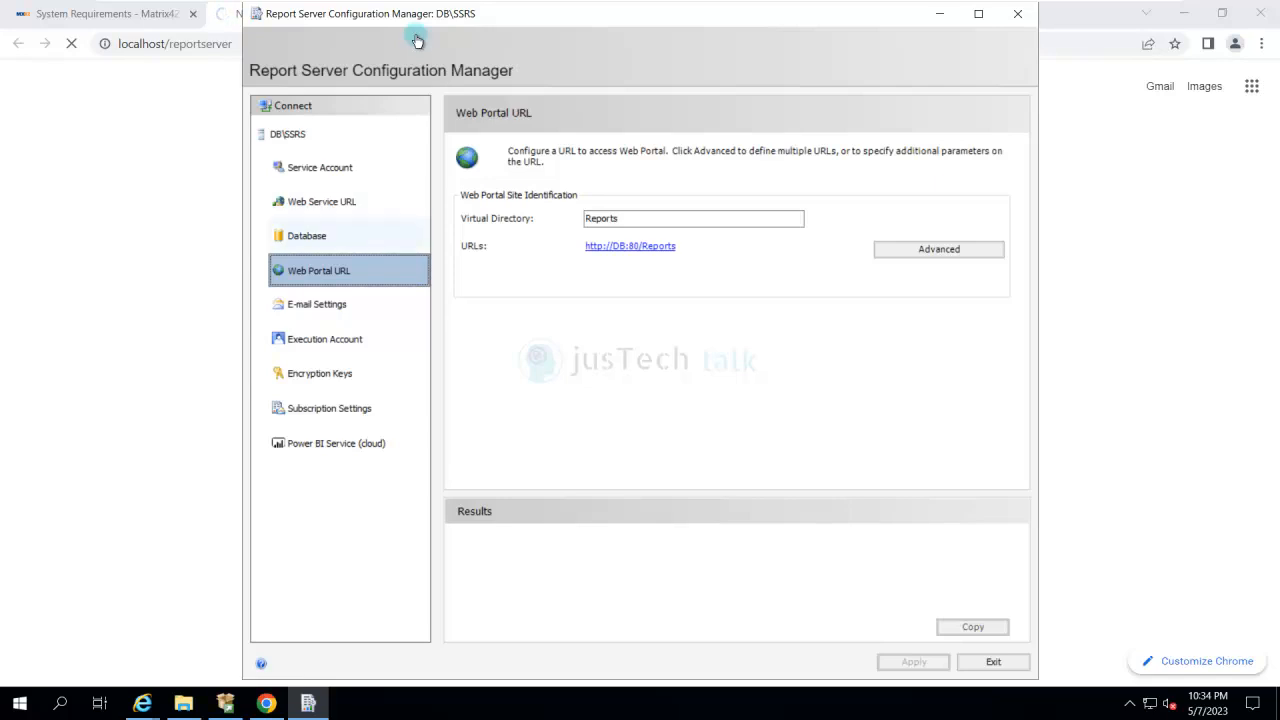
click(321, 201)
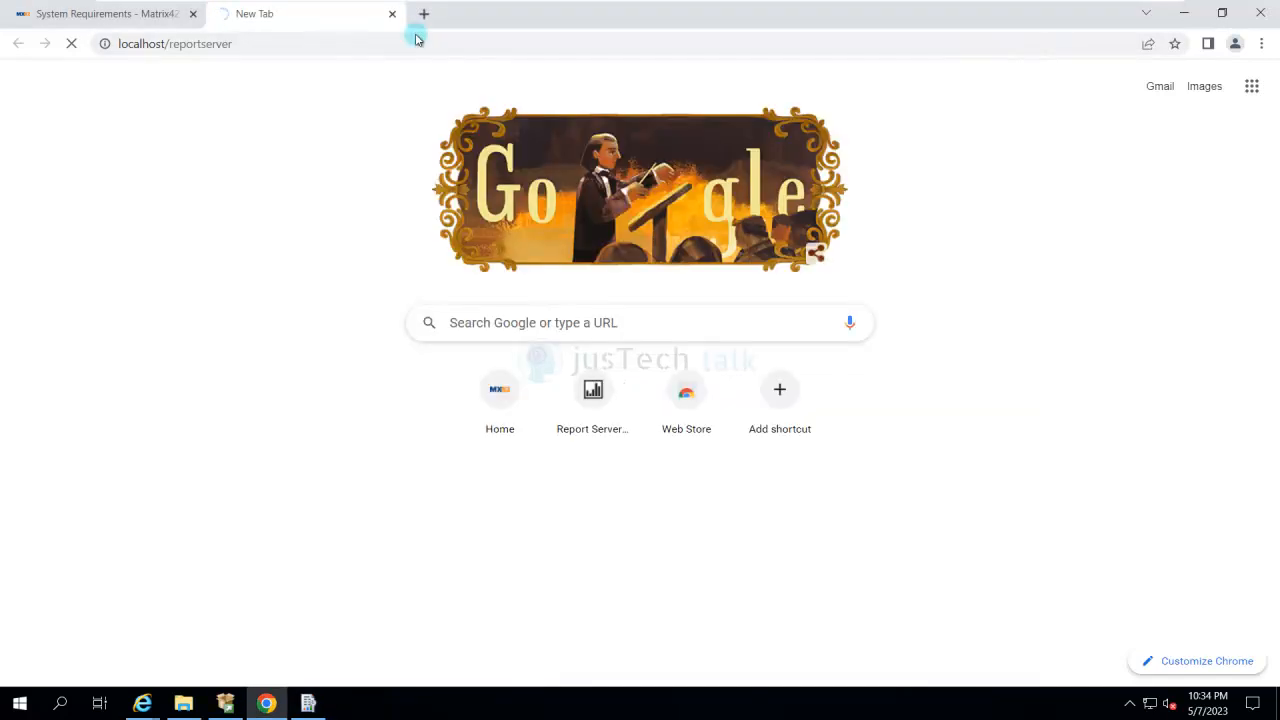
click(419, 22)
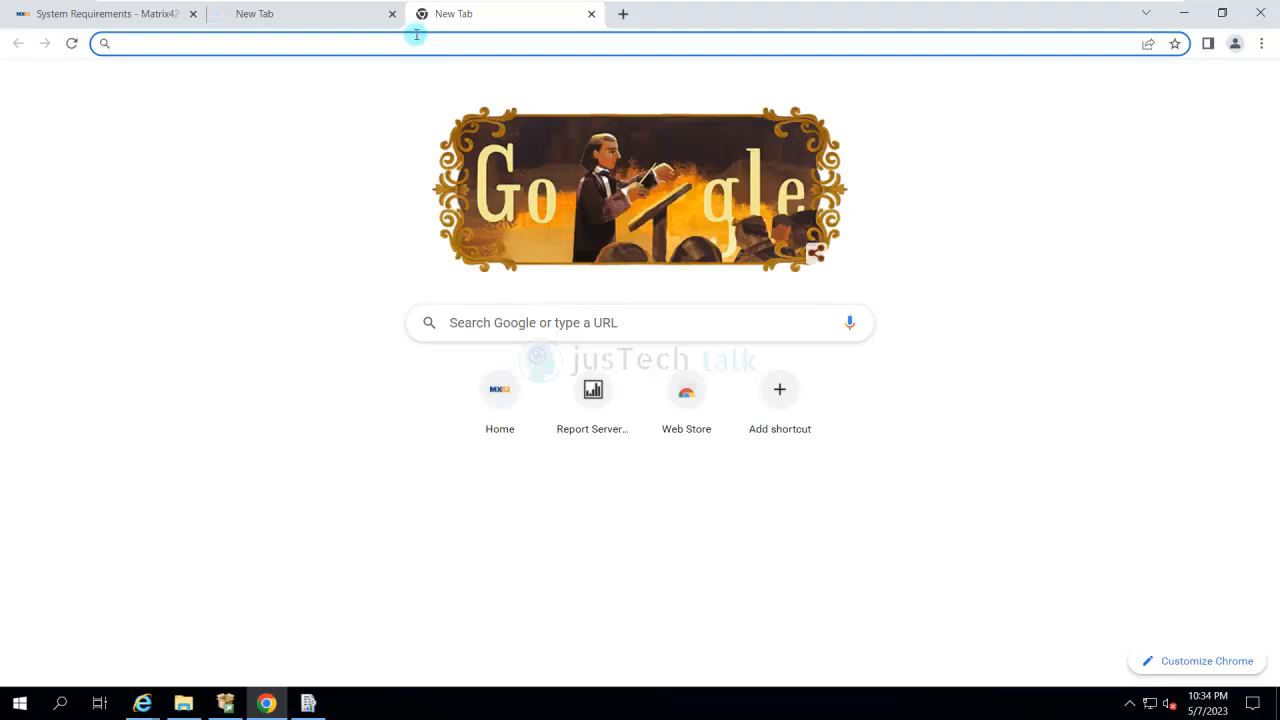
text(https://)
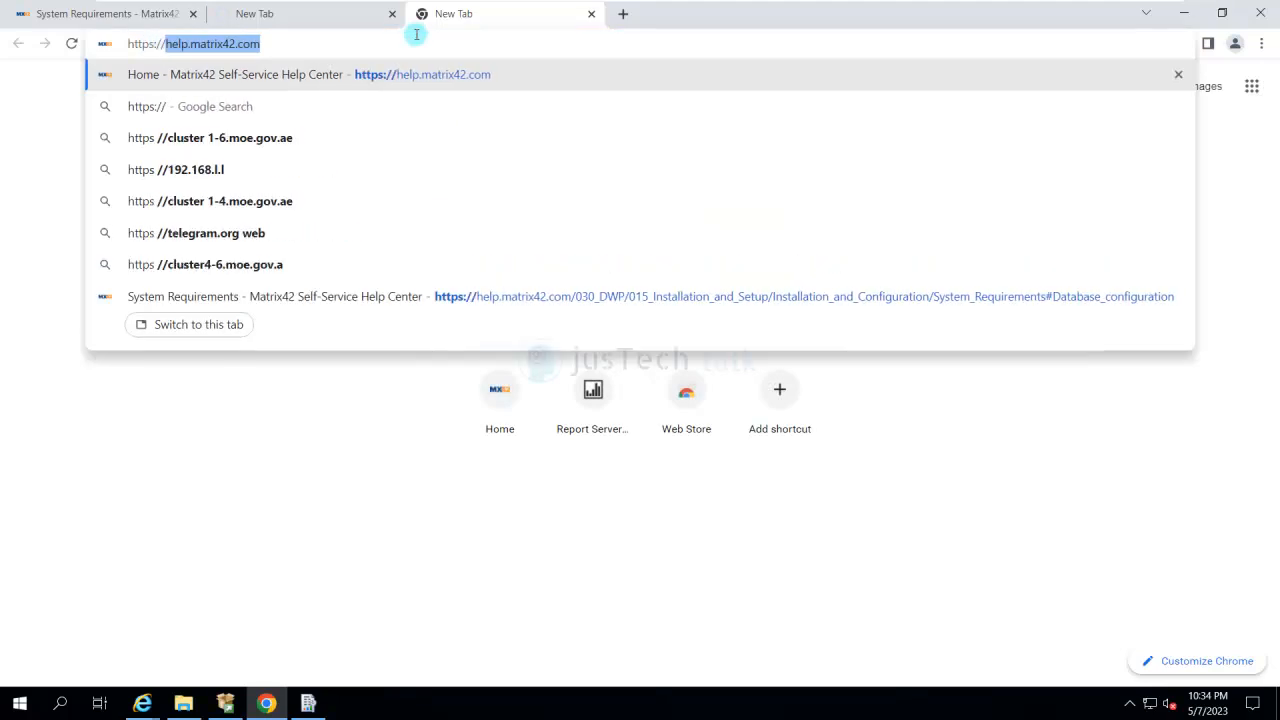
key(BackSpace)
key(BackSpace)
key(BackSpace)
key(BackSpace)
text(://rep)
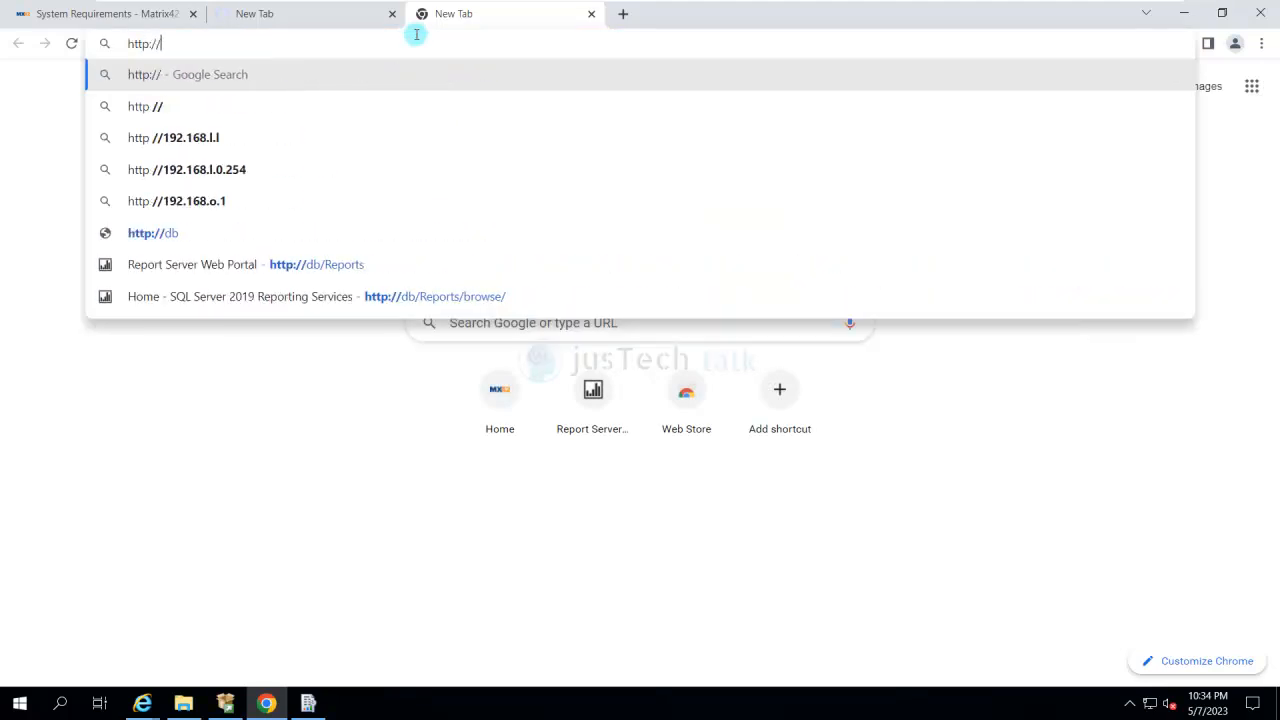
text(orts)
key(Return)
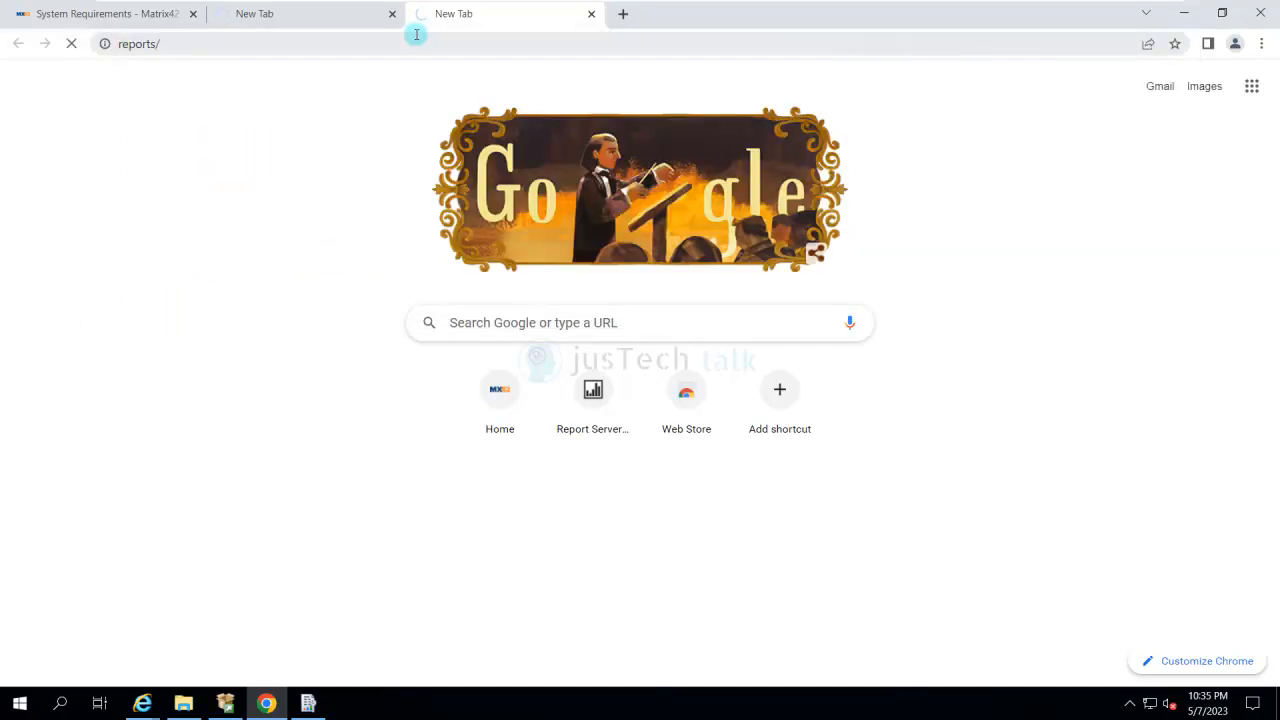
- Correct the address to localhost/reports/ and load the Reporting Services web portal
click(418, 39)
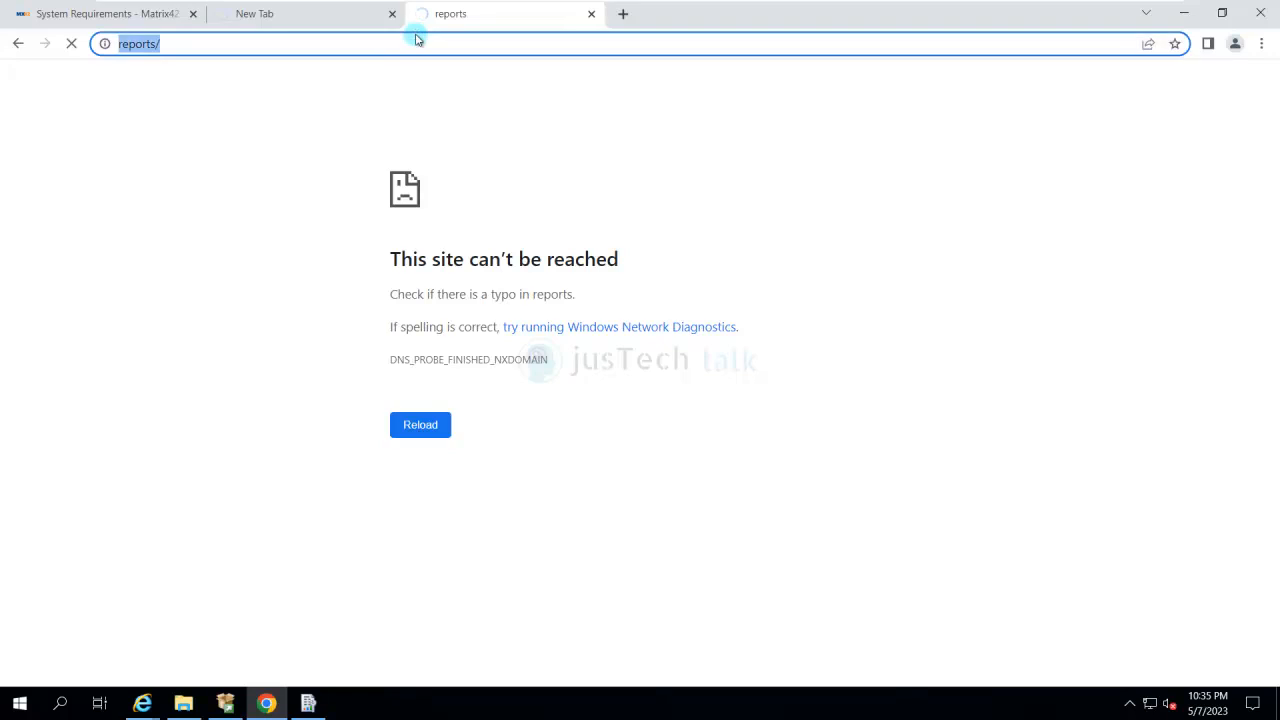
key(Home)
text(localh)
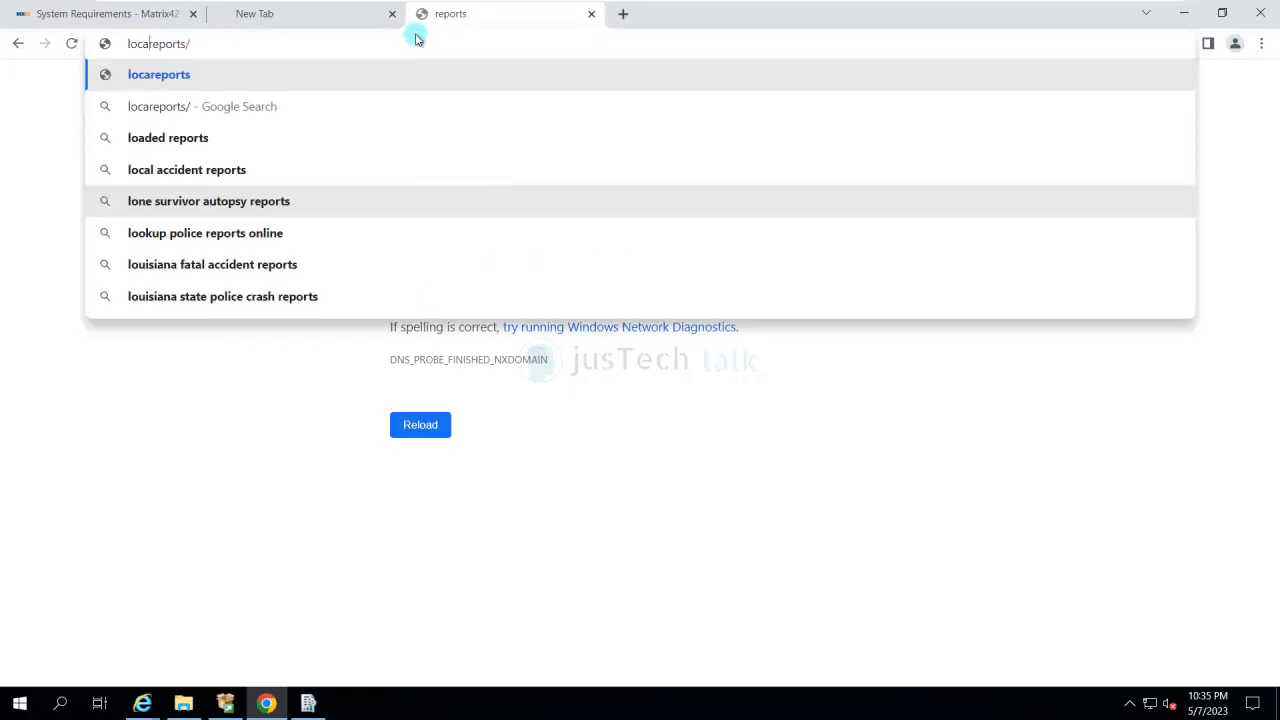
text(ost/)
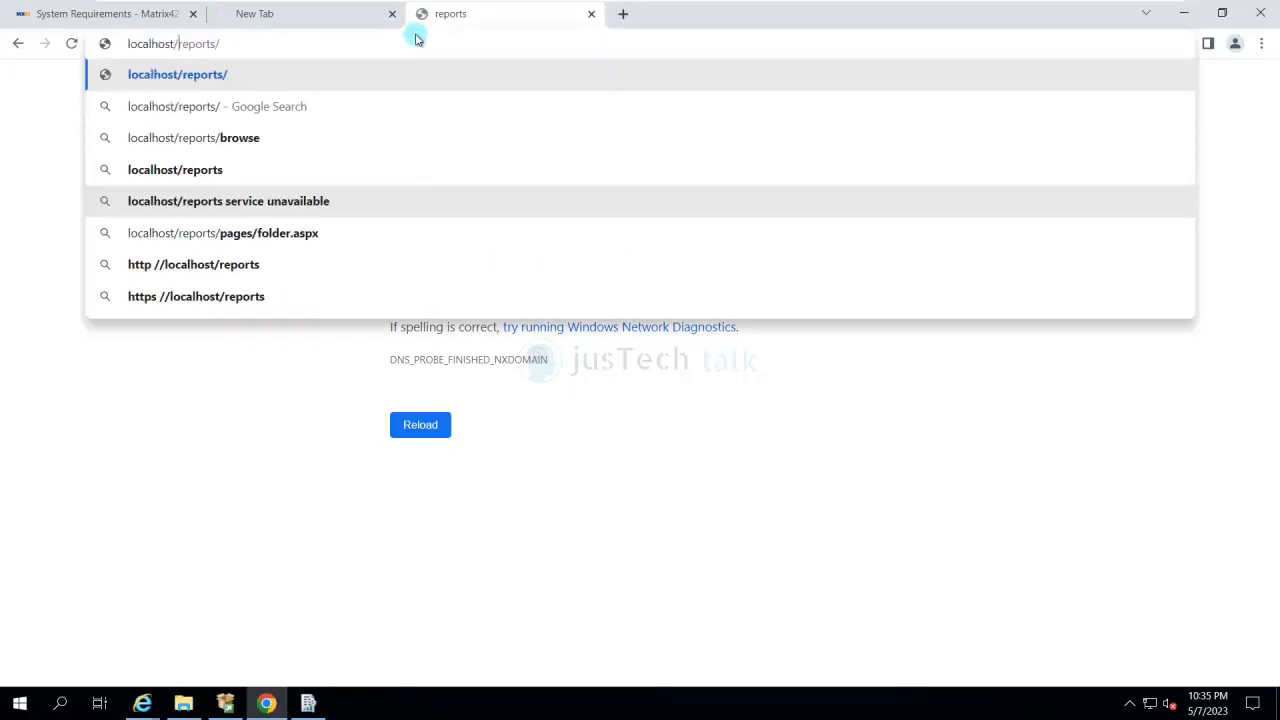
key(Return)
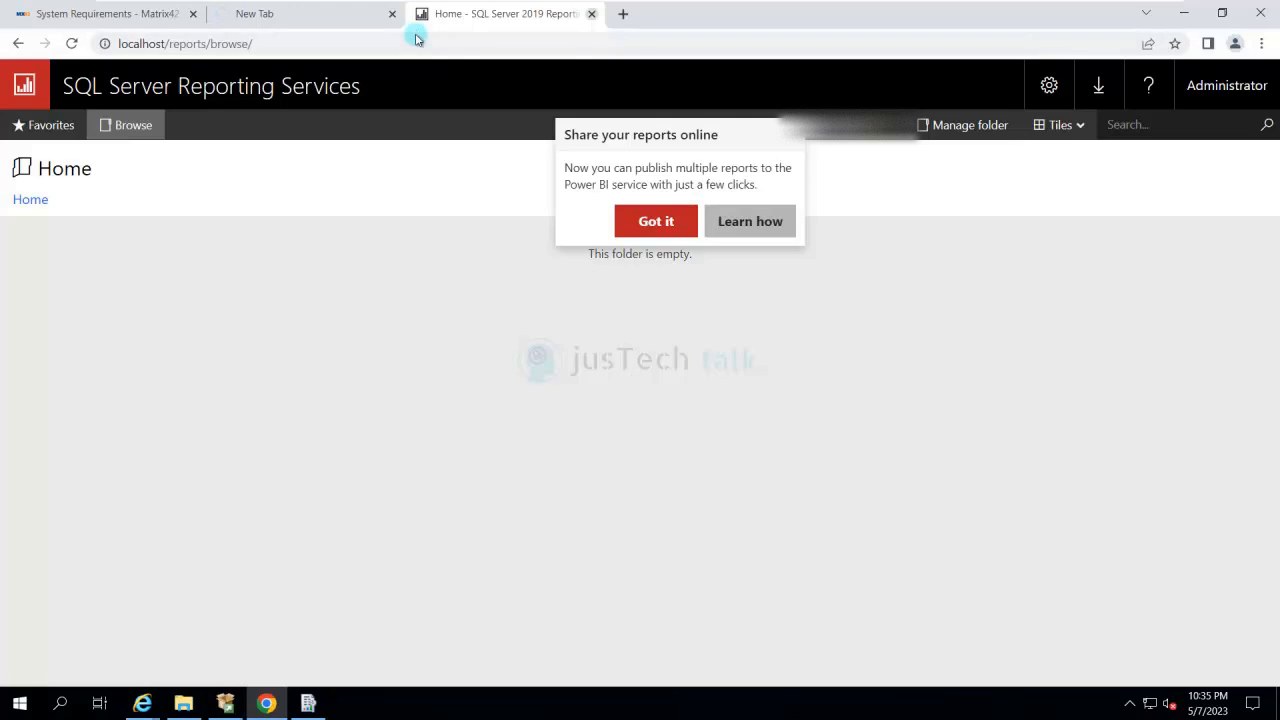
- Close all open Chrome tabs and exit Report Server Configuration Manager
key(ctrl+w)
key(ctrl+w)
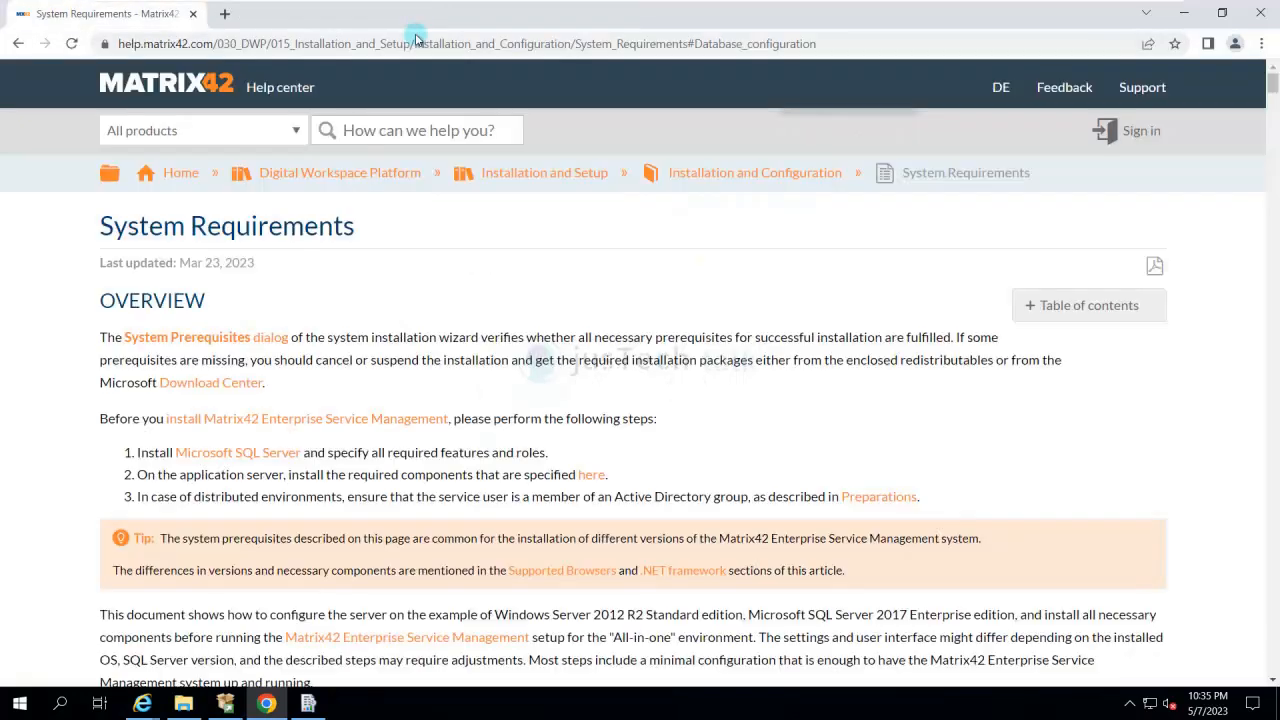
key(ctrl+w)
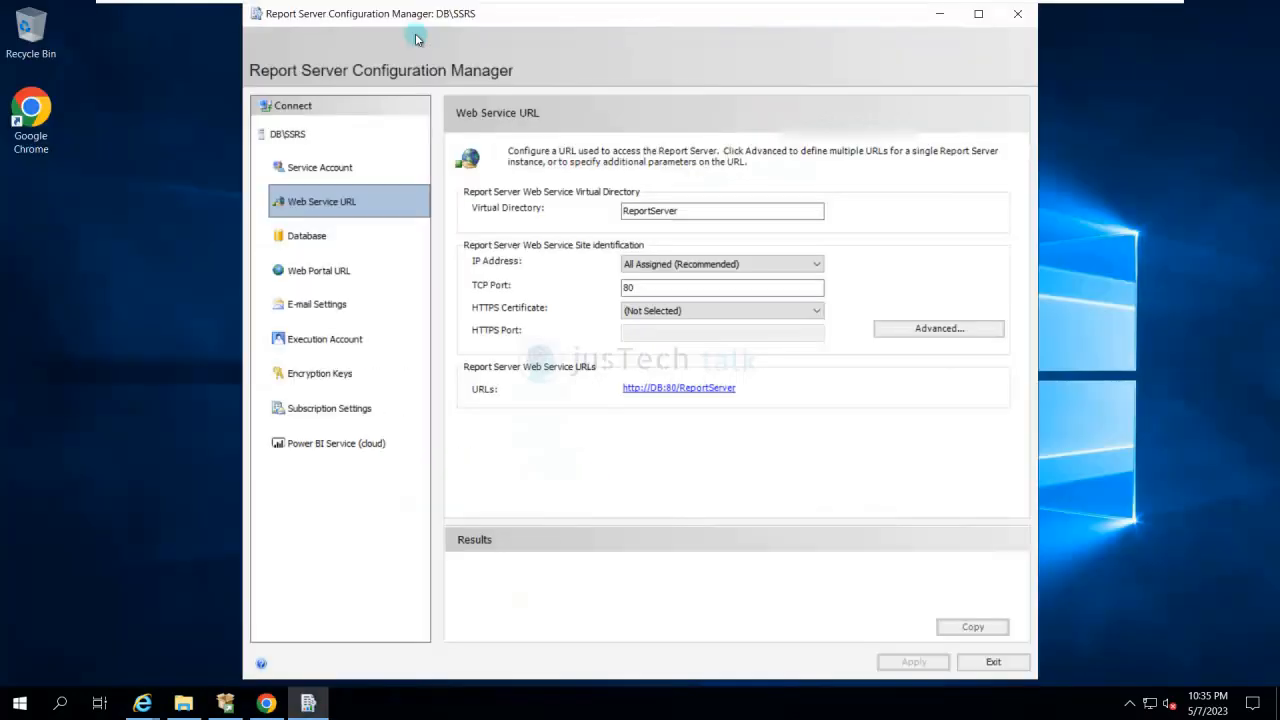
key(alt+F4)
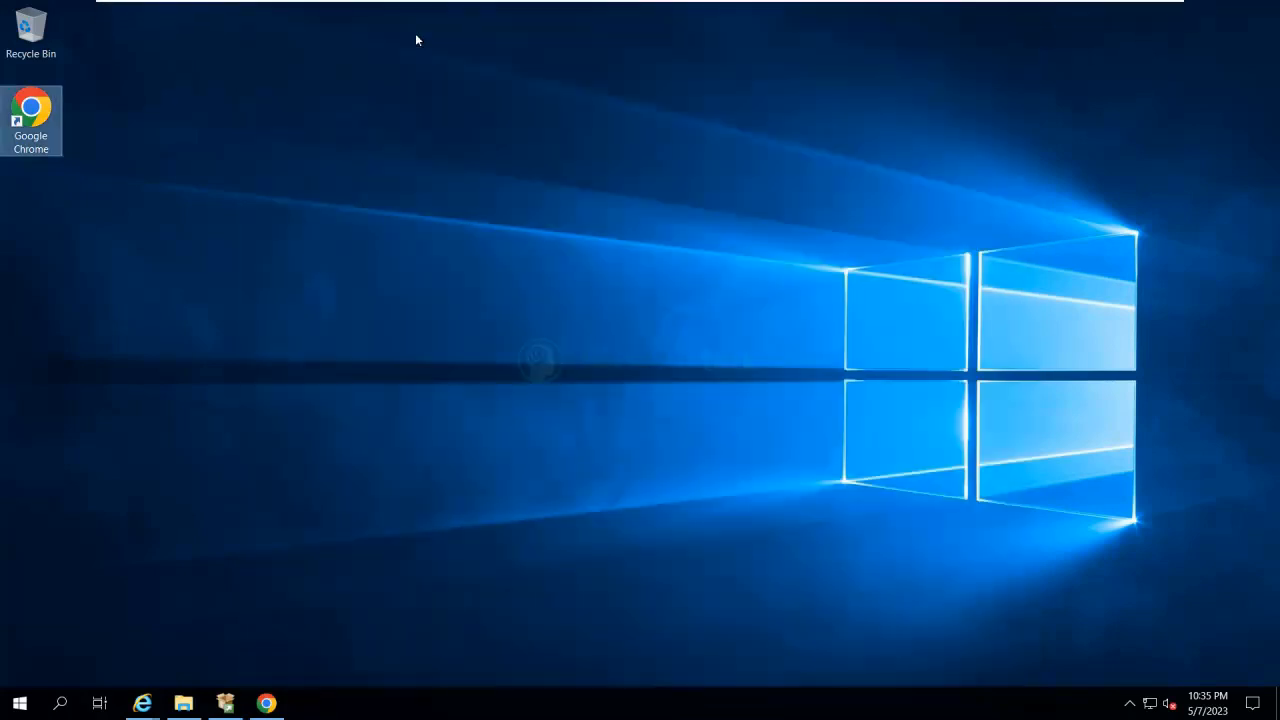
- Switch to the other virtual machine and review the Enterprise Service Management 11.0 Update 2 downloads through Setup & Runtime Redistributables
click(778, 13)
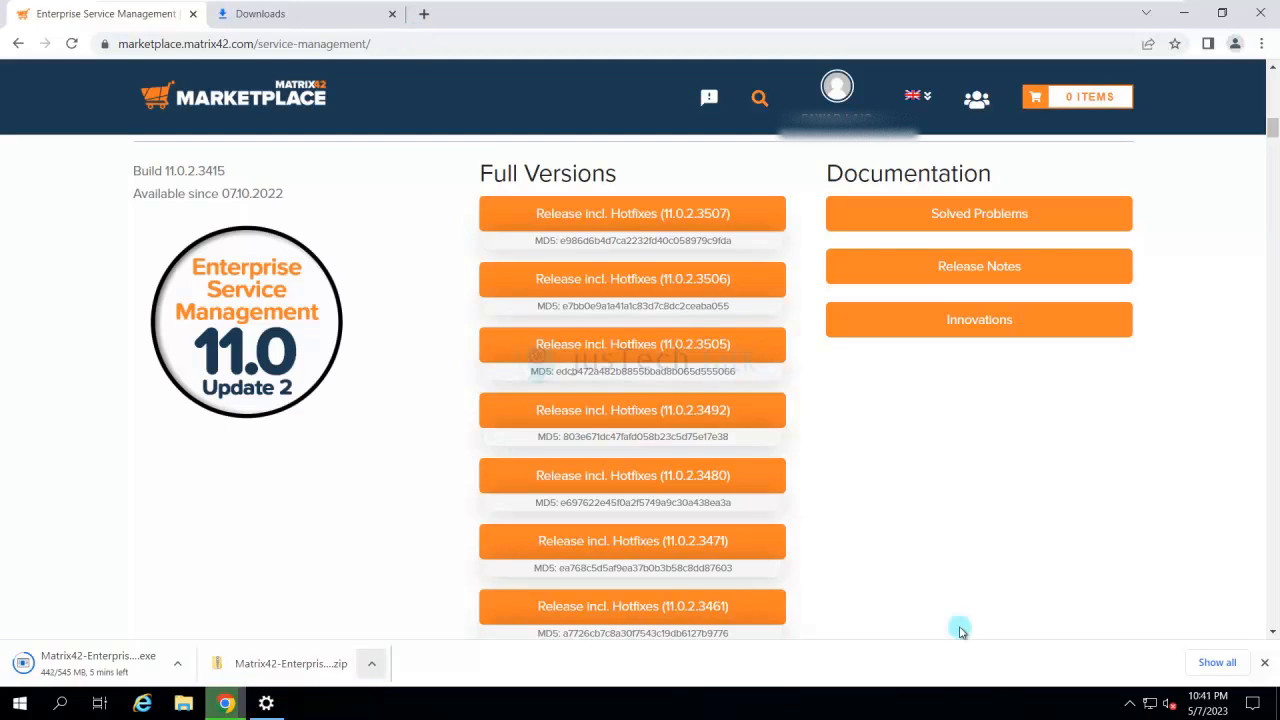
scroll(960, 630, down, 3)
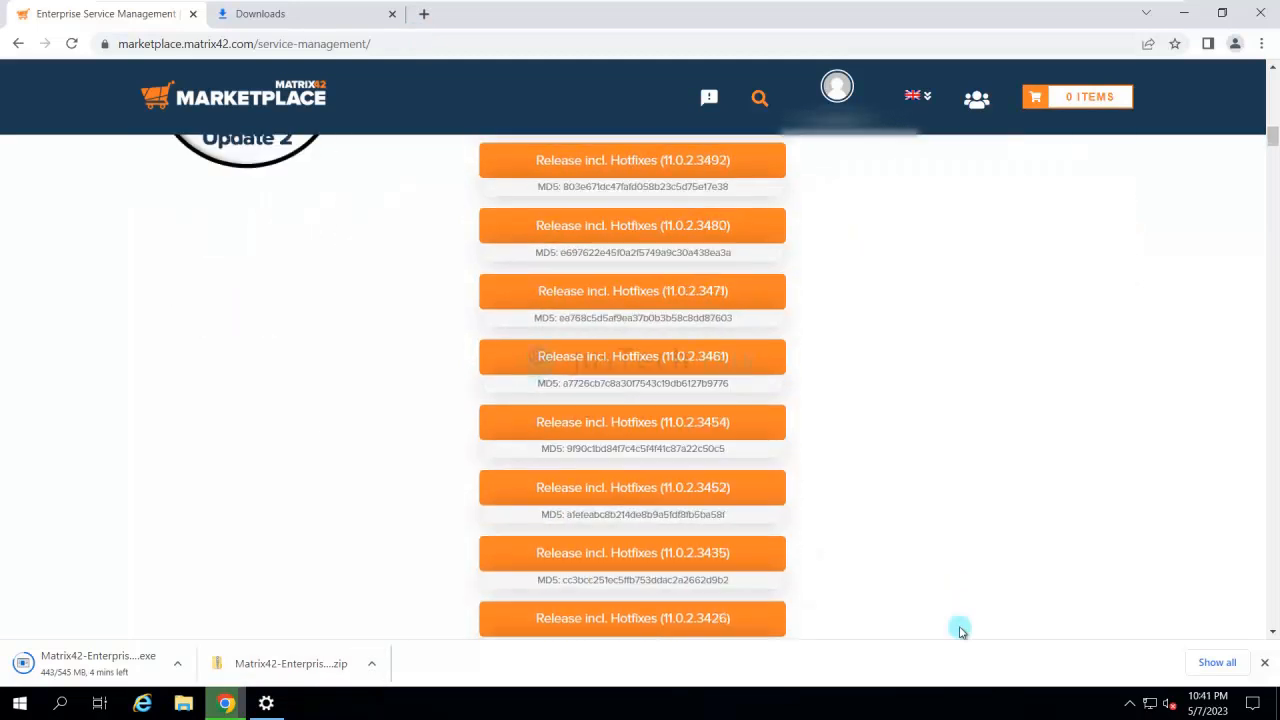
scroll(960, 630, down, 3)
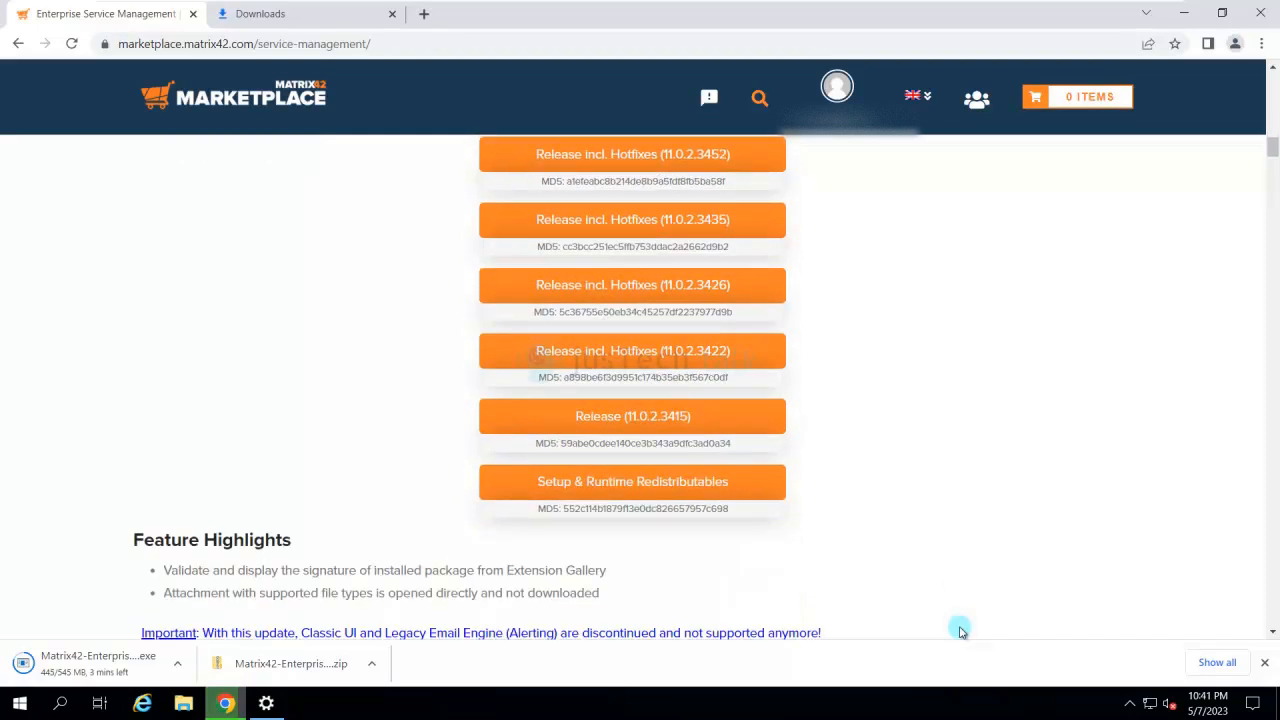
- Bring up Chrome's downloads list and show Matrix42-Enterprise-Service-Management-11.0.2-REDISTB.zip in its folder
key(alt+f)
key(Down)
key(Down)
key(Down)
key(Down)
key(Down)
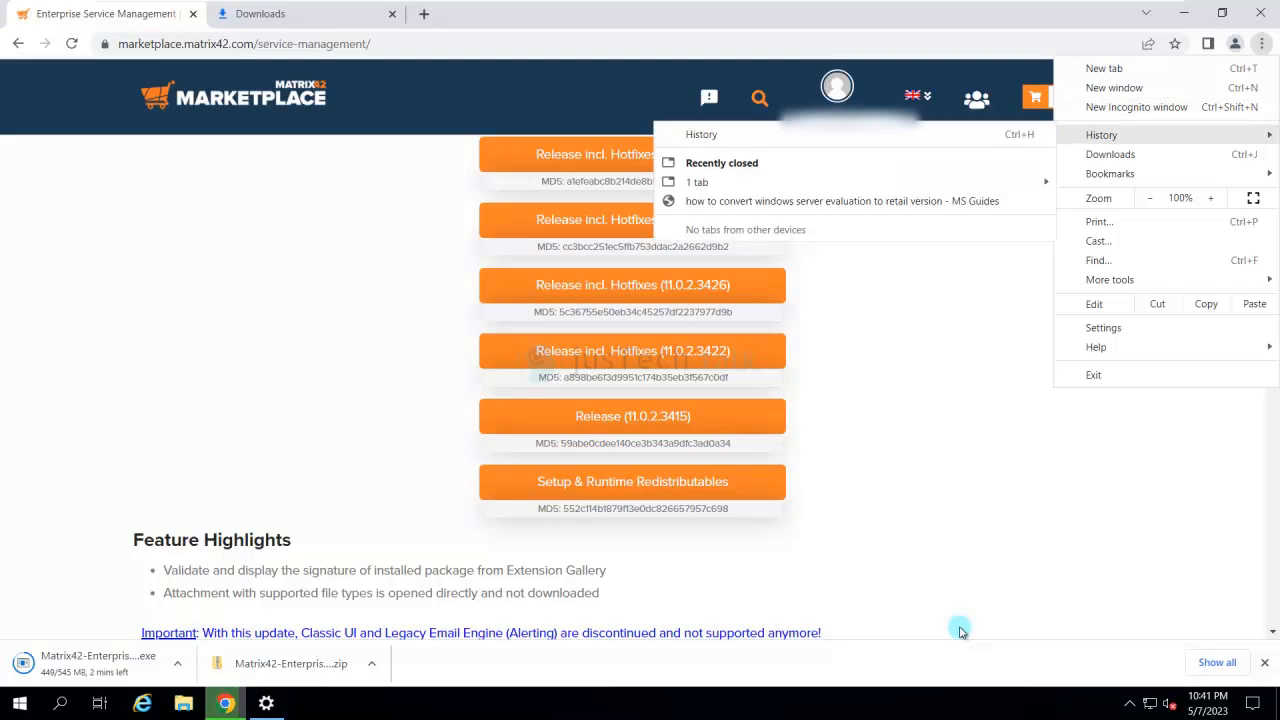
key(Return)
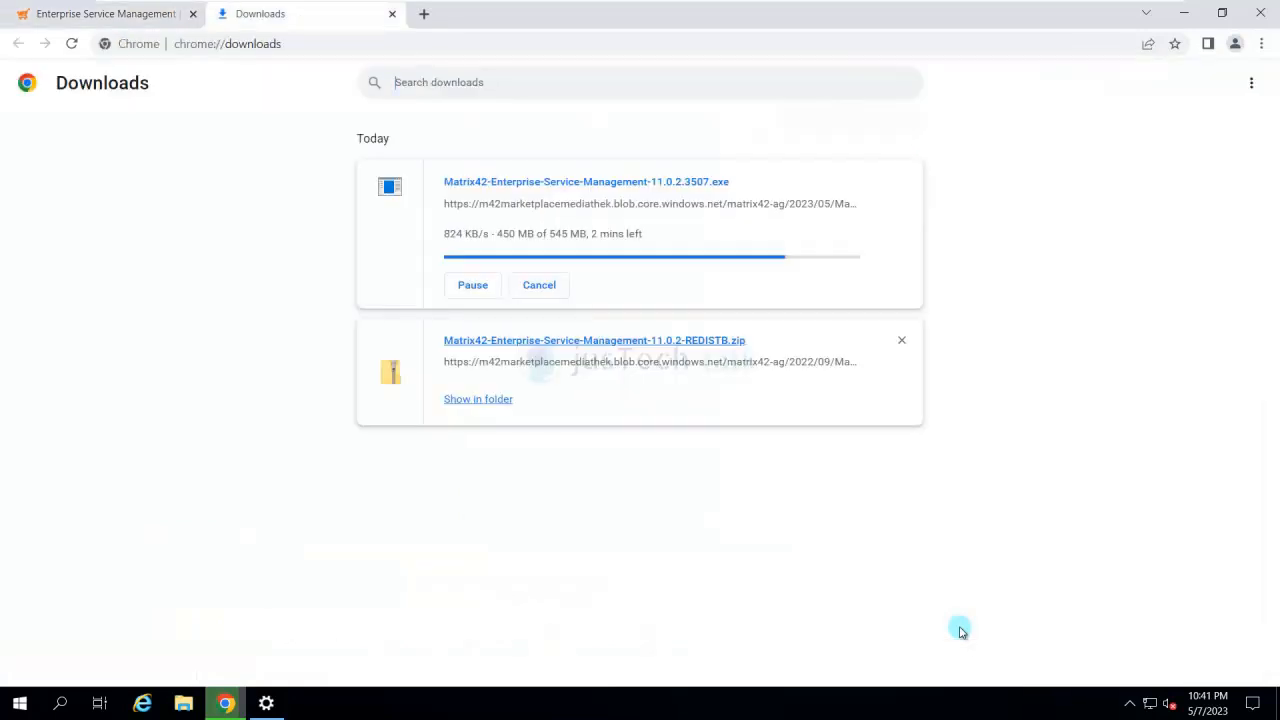
key(Return)
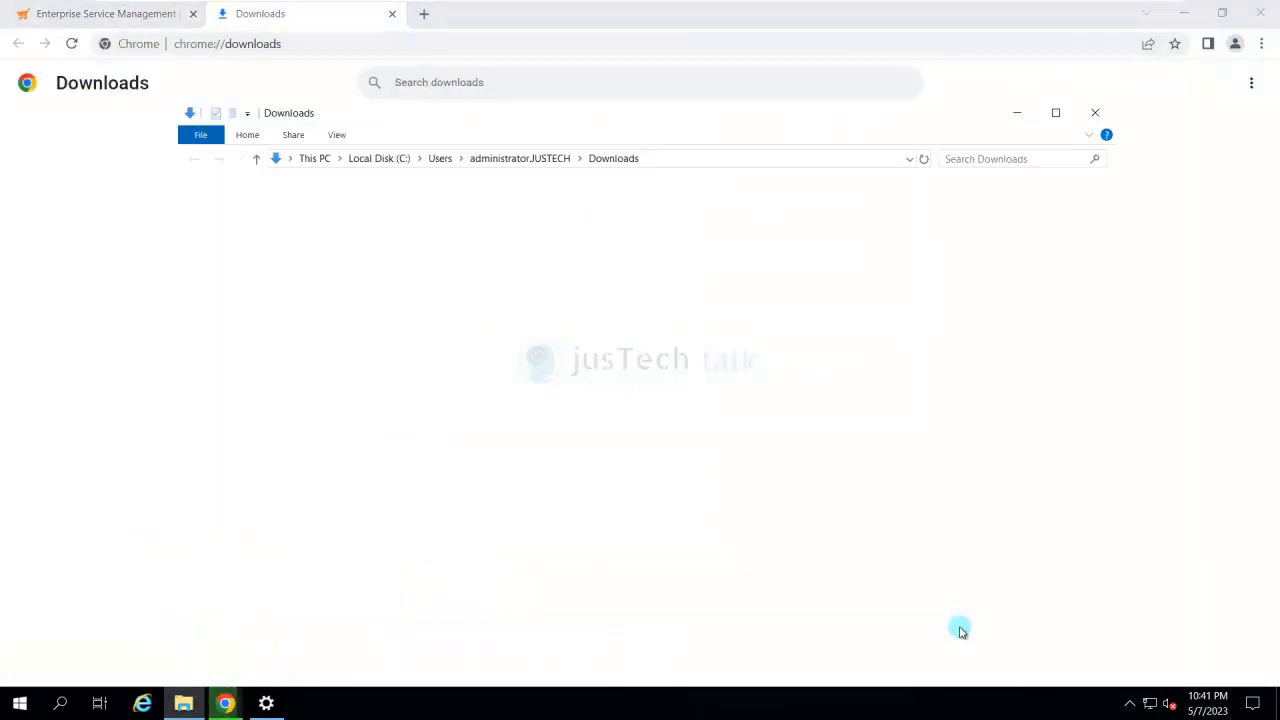
- Extract the REDISTB zip to the suggested folder, with extracted files shown when complete
key(shift+F10)
key(Down)
key(Down)
key(Return)
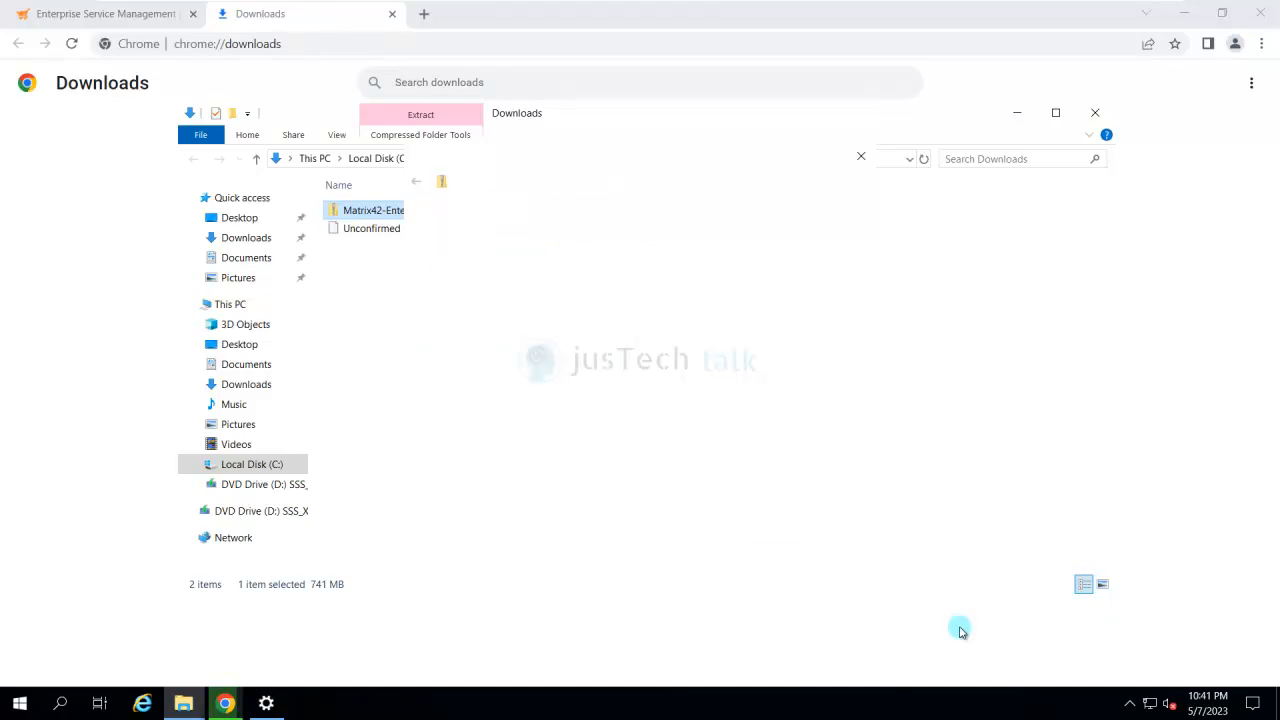
key(Return)
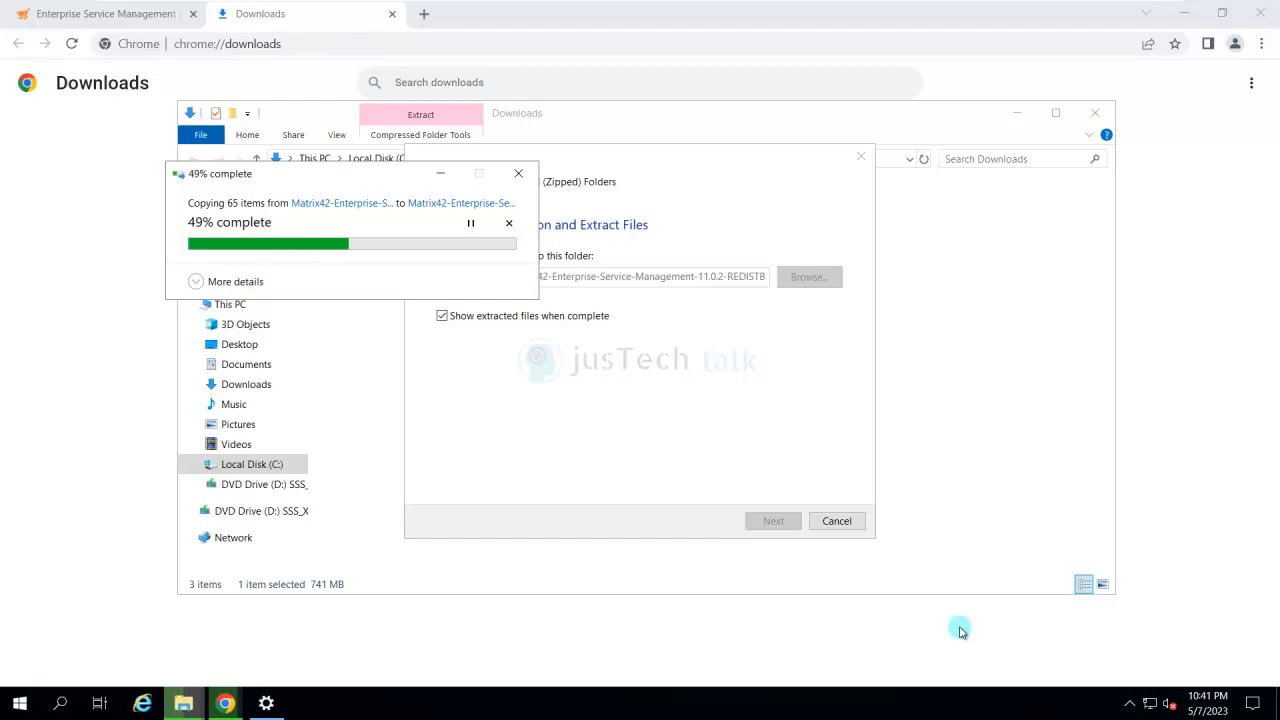
- Open Local Security Policy and expand Local Policies to select User Rights Assignment
key(super)
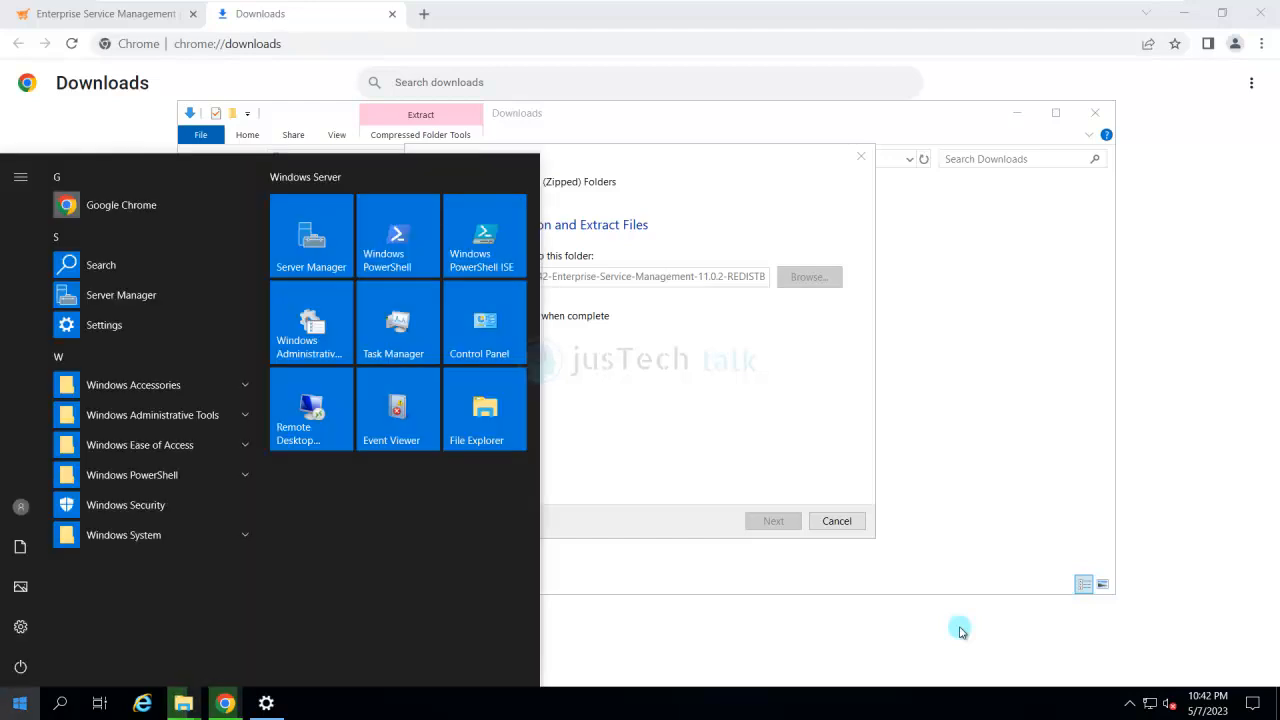
text(local)
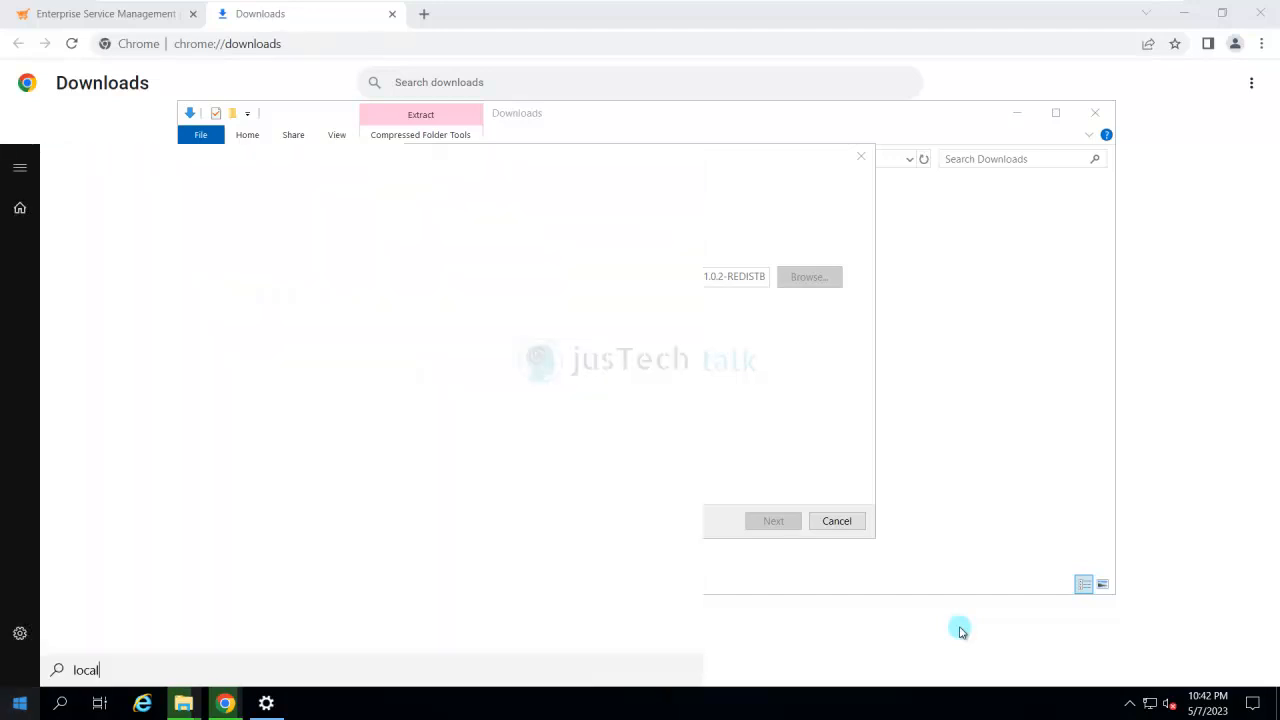
text(ho)
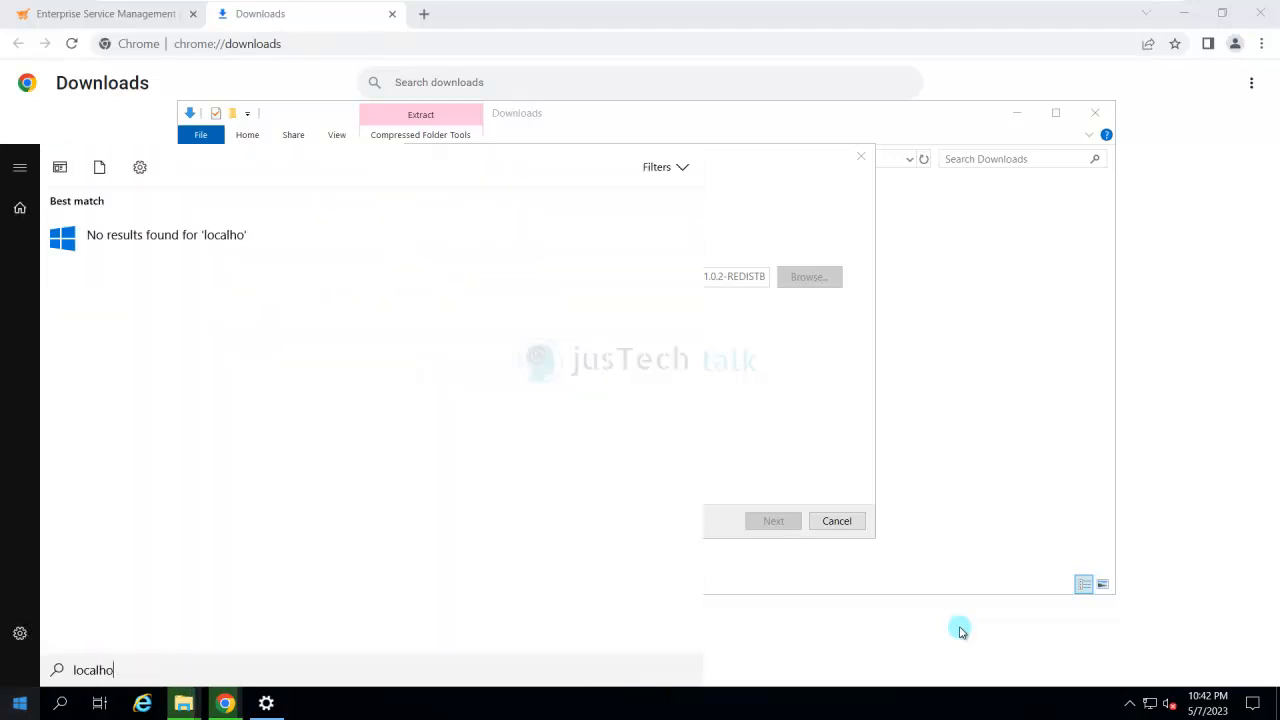
key(BackSpace)
key(BackSpace)
text(se)
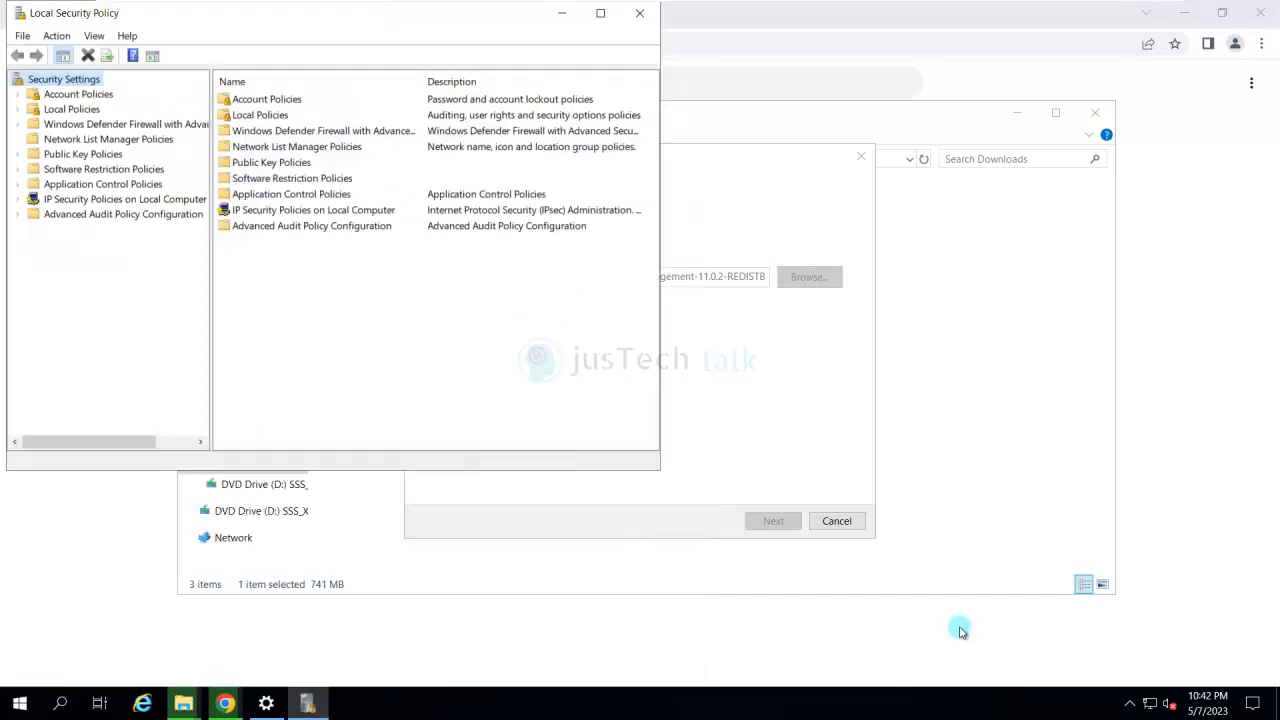
click(17, 109)
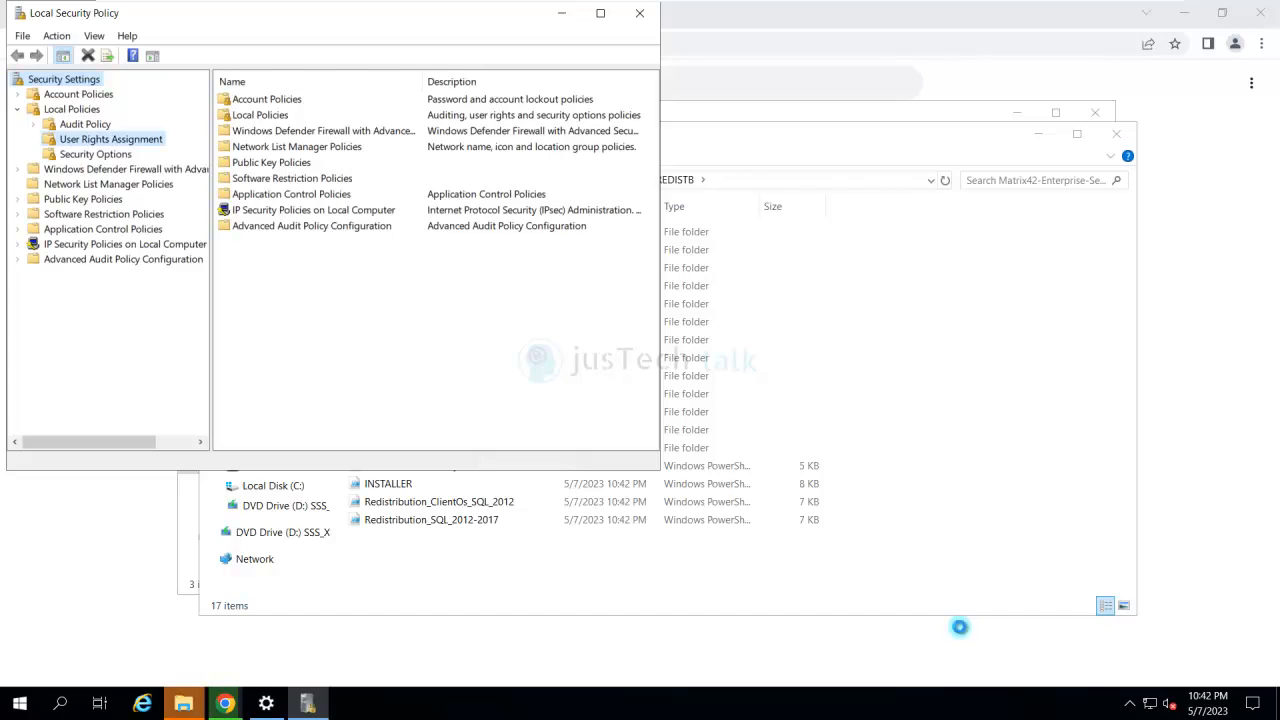
- Grant the sasmadmin account the Log on as a batch job right under User Rights Assignment
click(111, 139)
click(278, 305)
key(l)
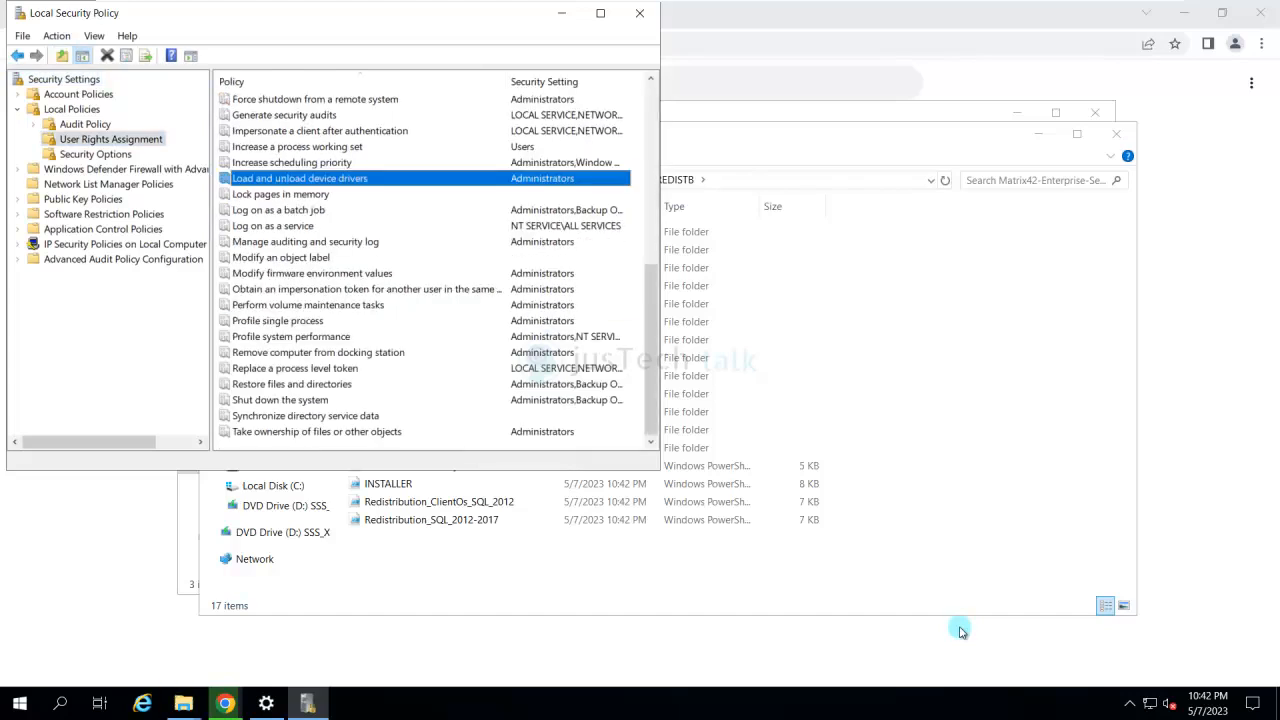
key(l)
key(l)
key(Return)
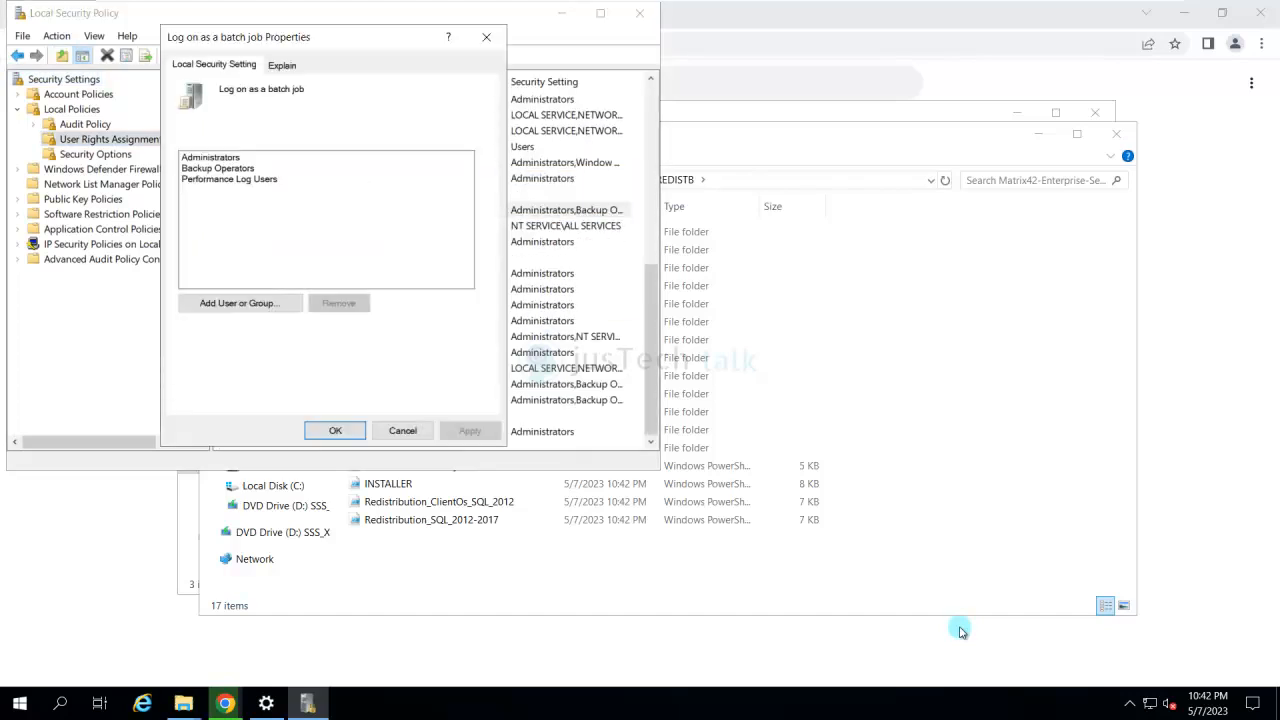
key(alt+u)
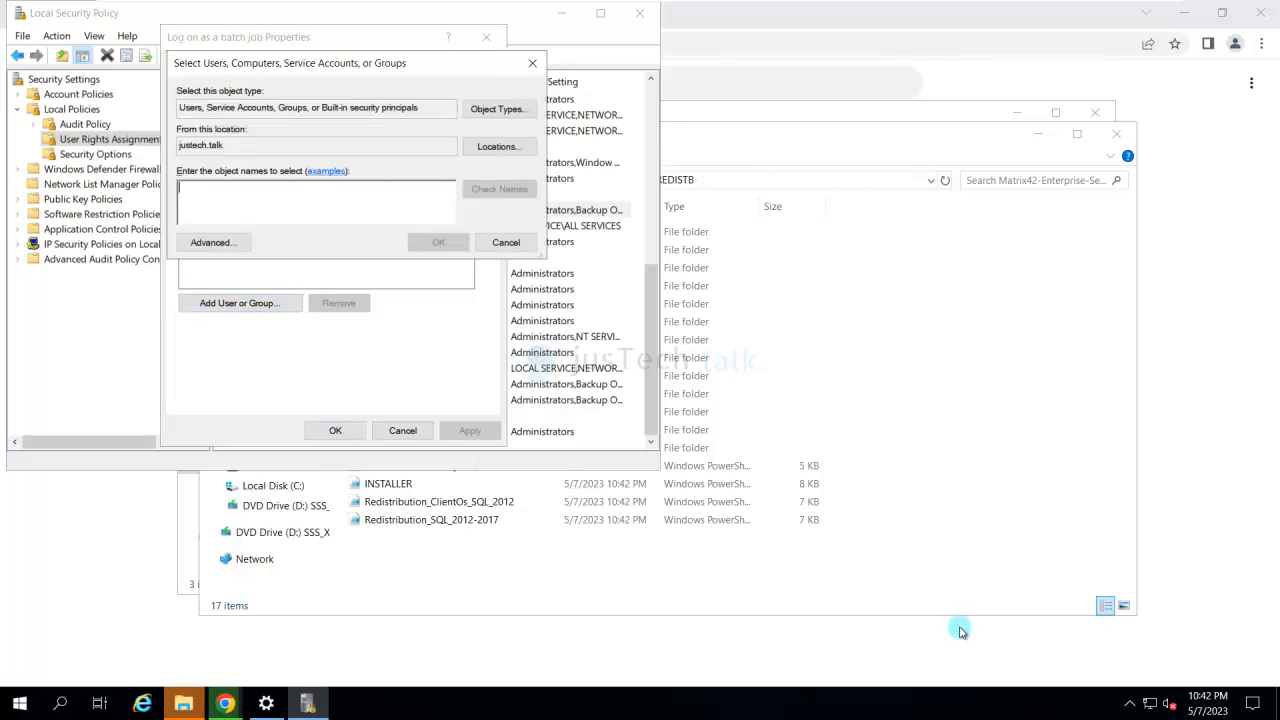
text(sasmefn)
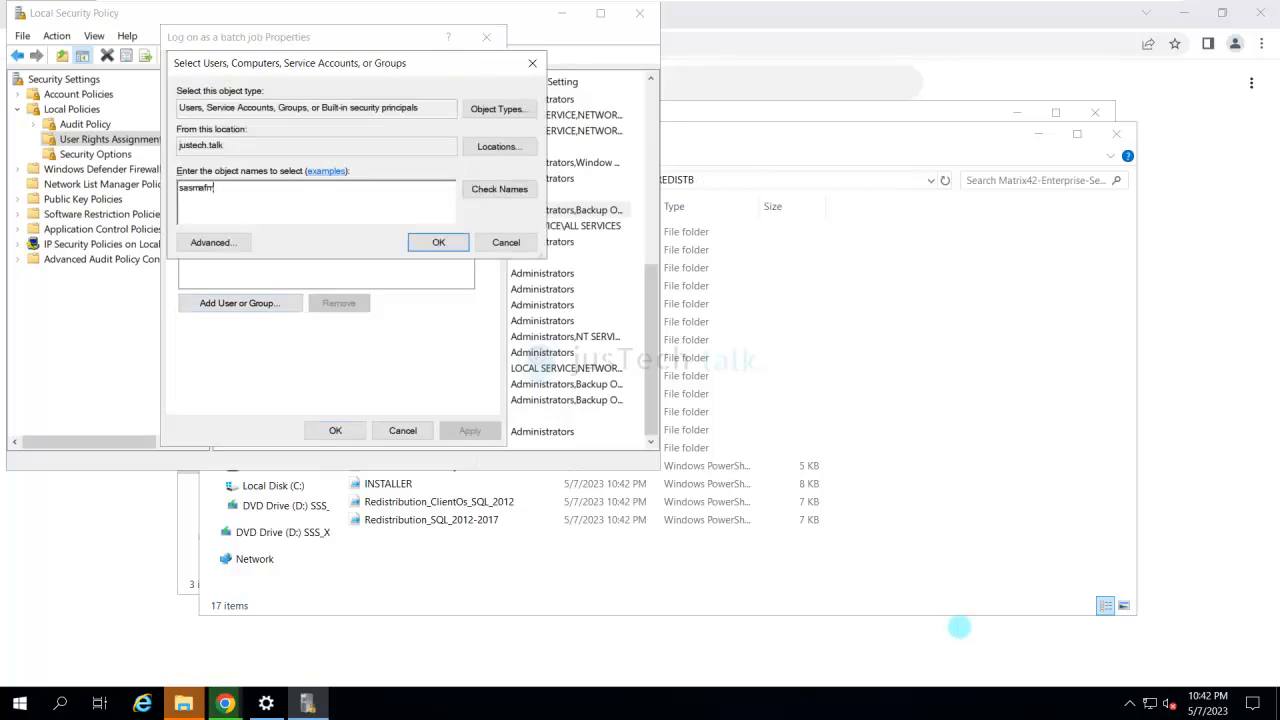
key(BackSpace)
text(dmin)
key(Return)
- Grant sasmadmin the Log on as a service right and close Local Security Policy
key(Return)
key(Down)
key(Return)
key(Return)
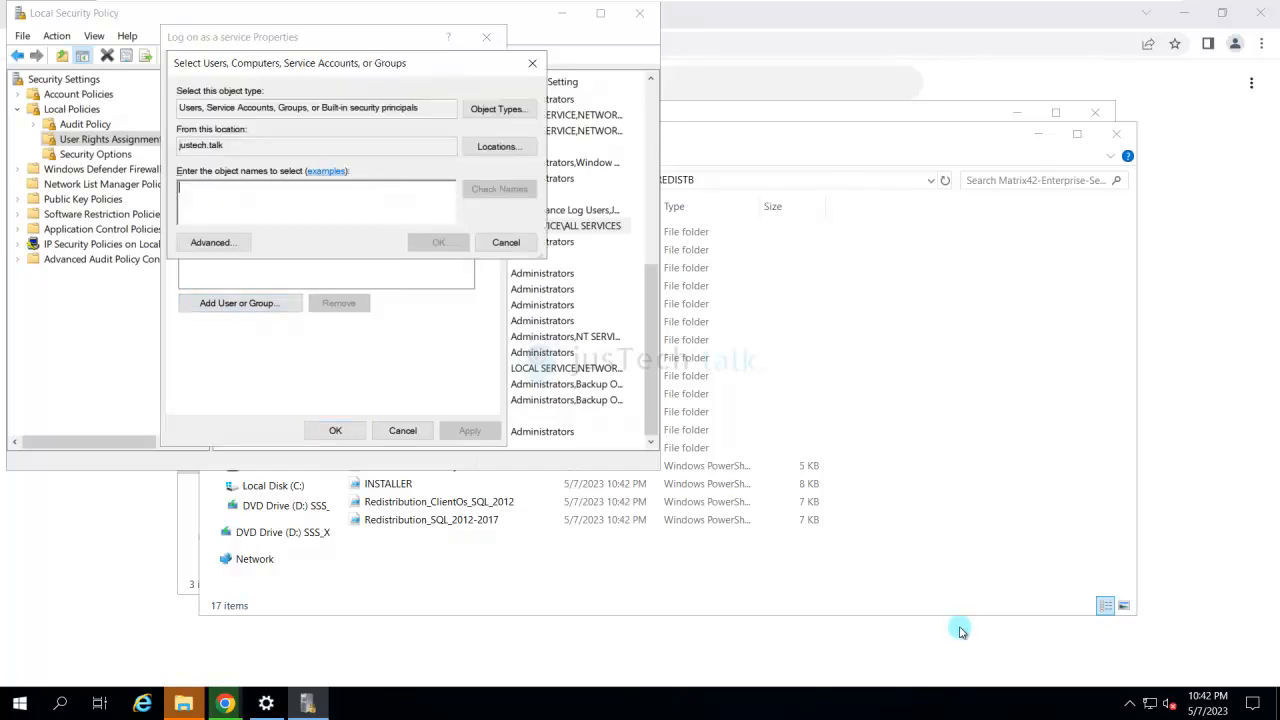
text(sasmadmin)
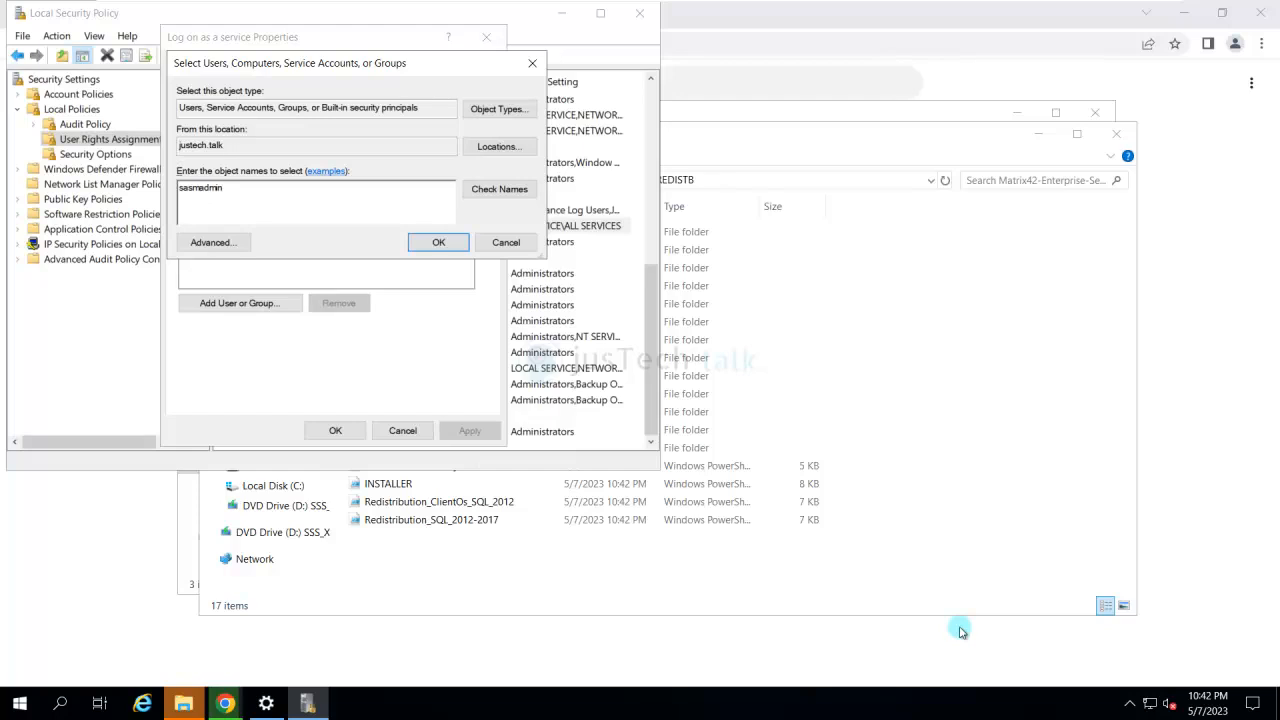
key(alt+k)
key(Return)
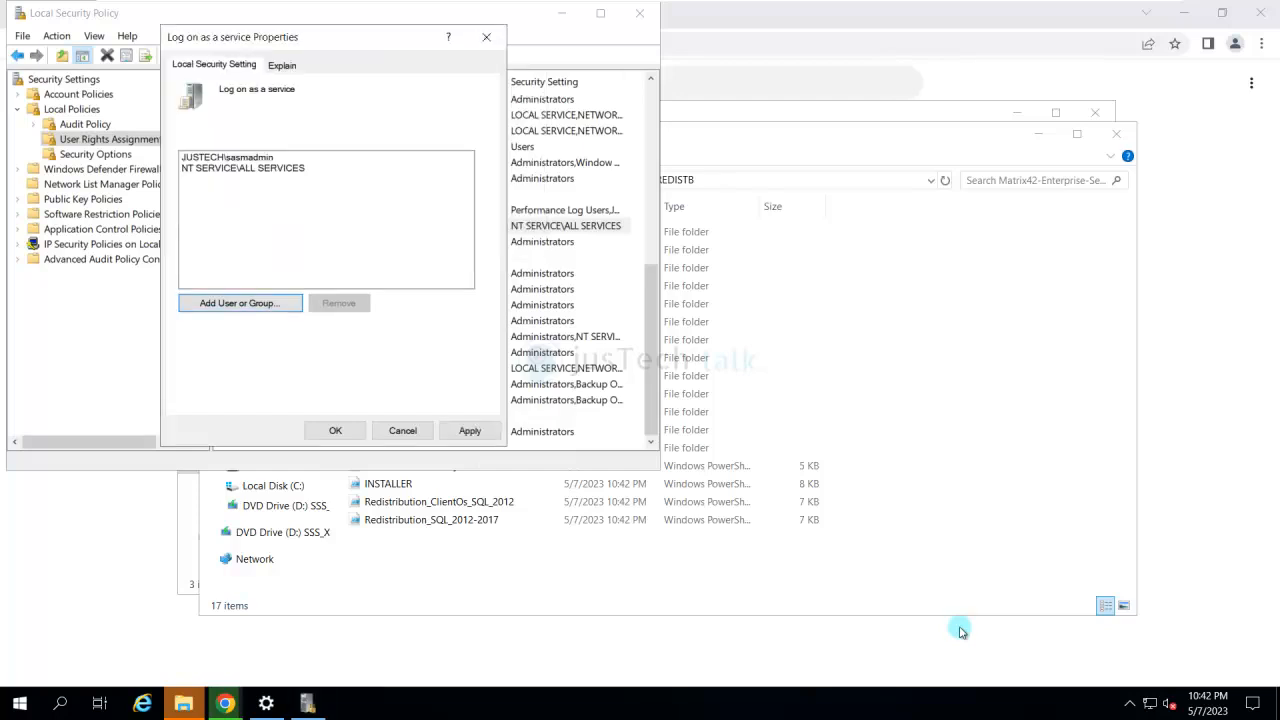
key(Return)
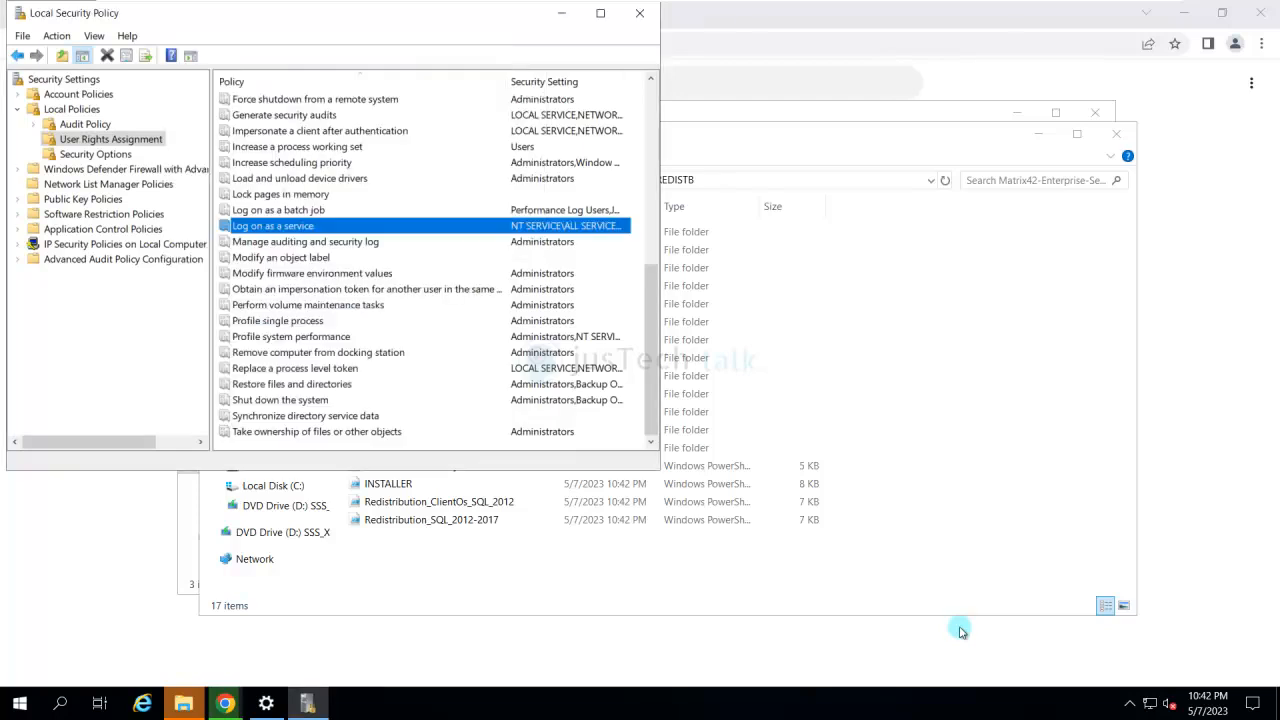
click(640, 13)
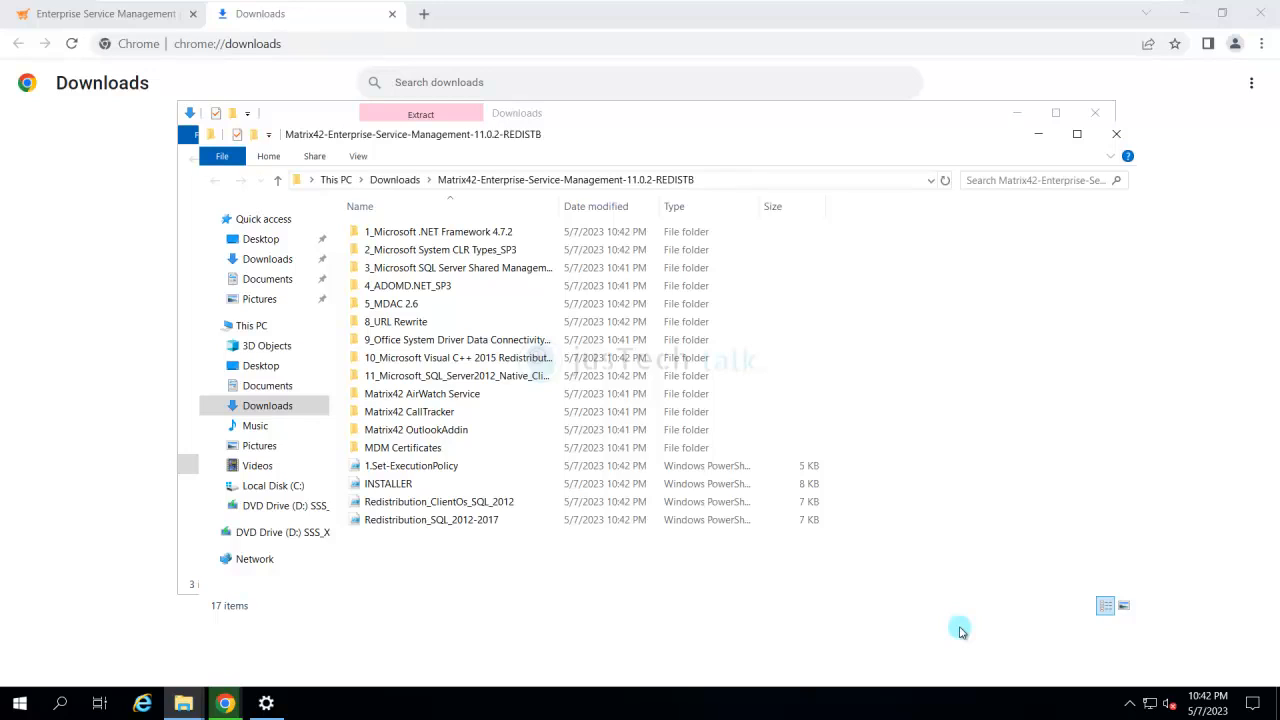
- Minimize Chrome and start Windows PowerShell as administrator
click(1184, 13)
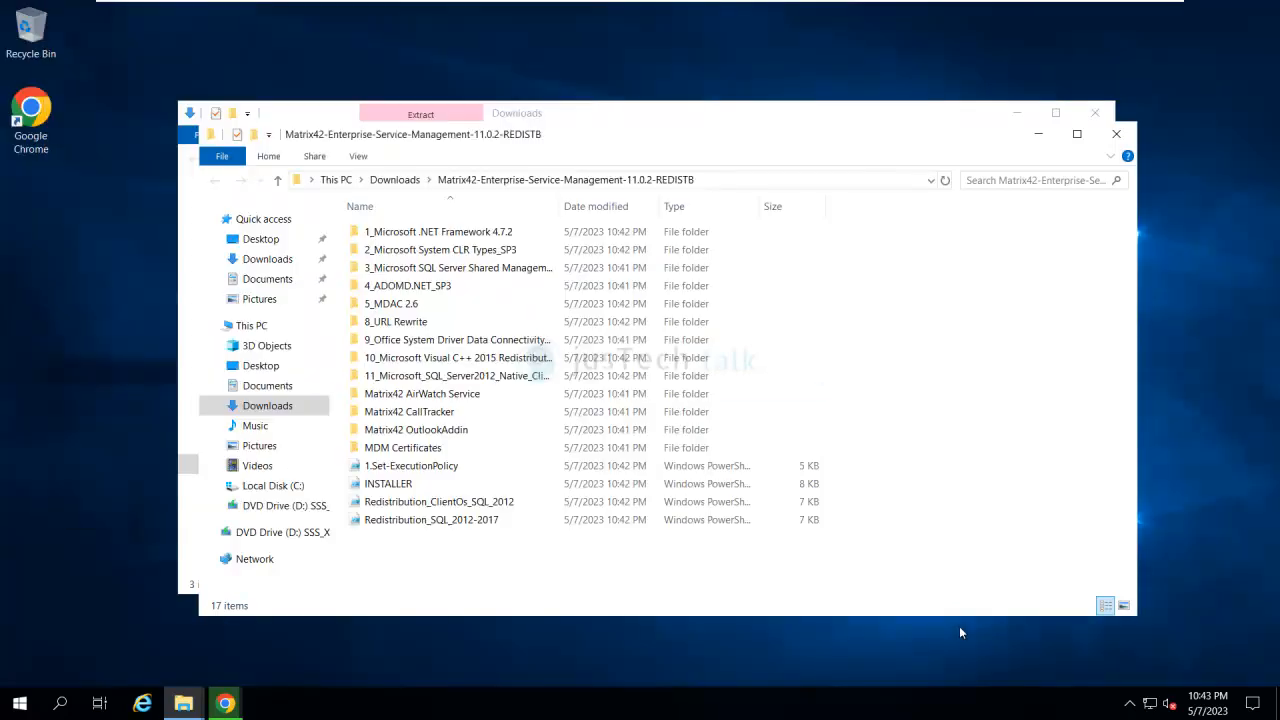
key(super)
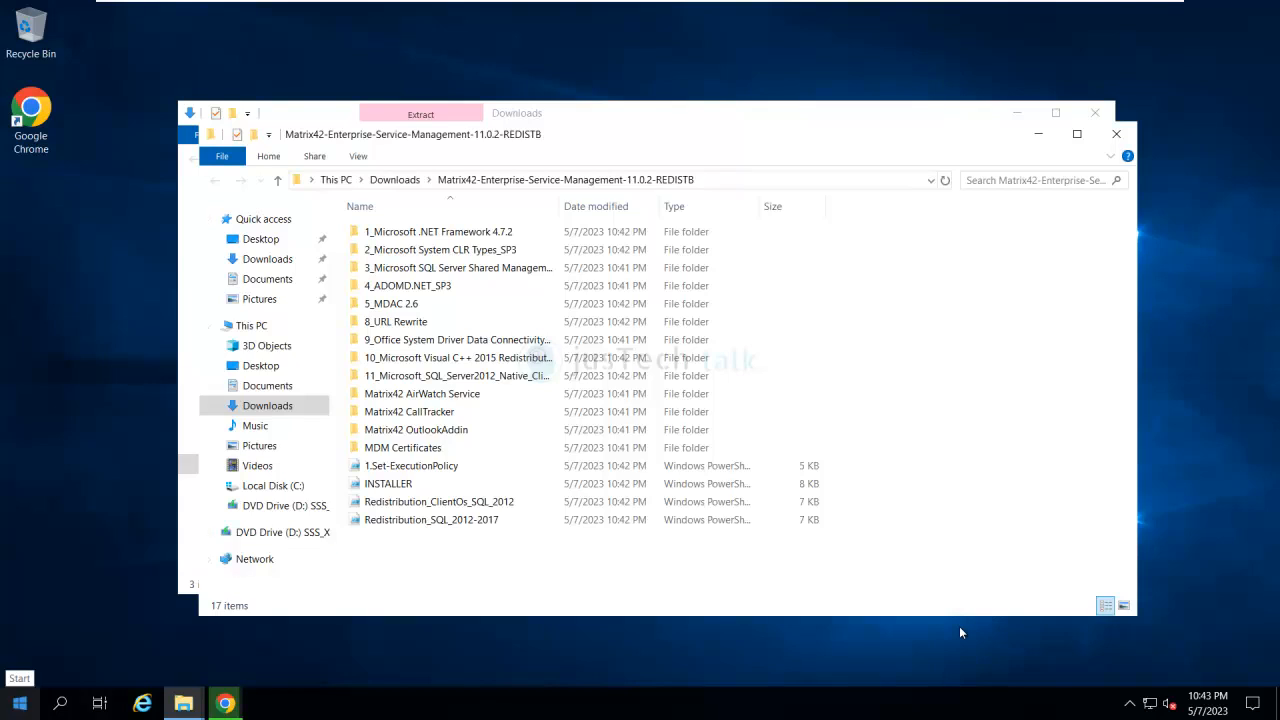
text(power)
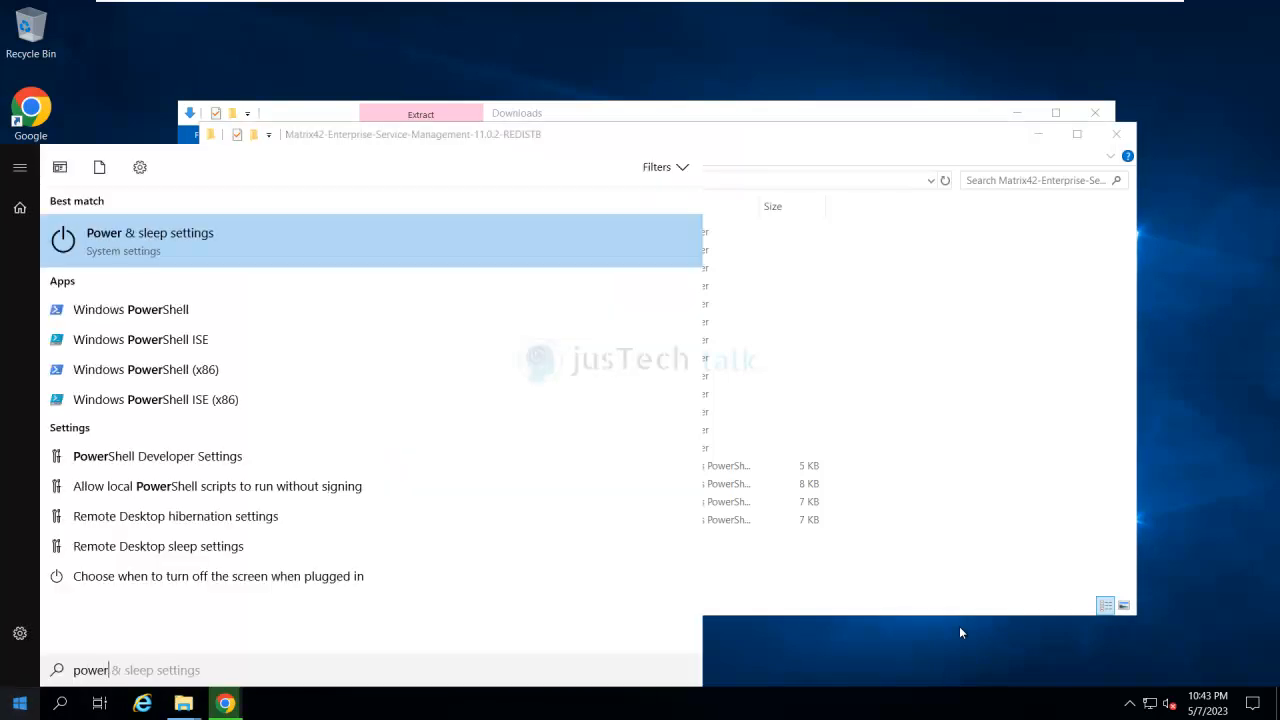
key(Up)
key(Up)
key(Up)
key(Up)
key(Up)
key(Up)
key(Up)
key(Up)
key(Up)
right_click(181, 317)
click(270, 340)
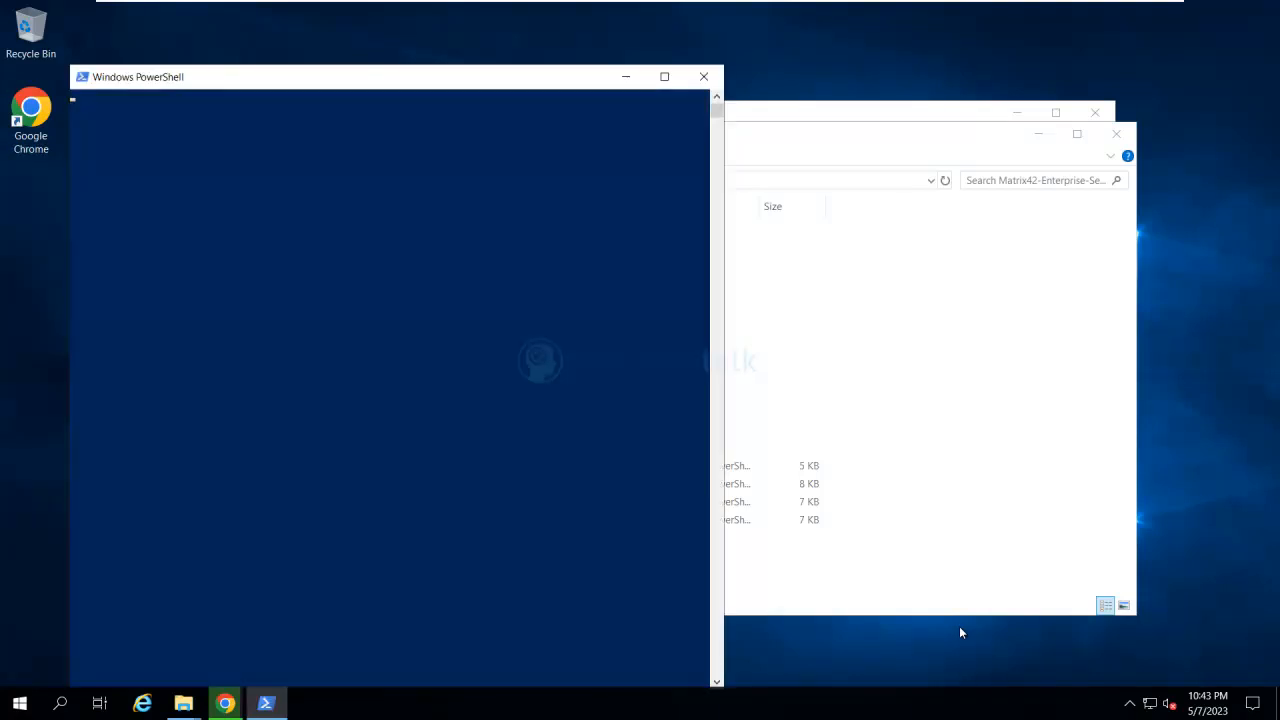
- Change the PowerShell directory to the extracted Matrix42-Enterprise-Service-Management-11.0.2-REDISTB folder, using its path copied from File Explorer
click(838, 181)
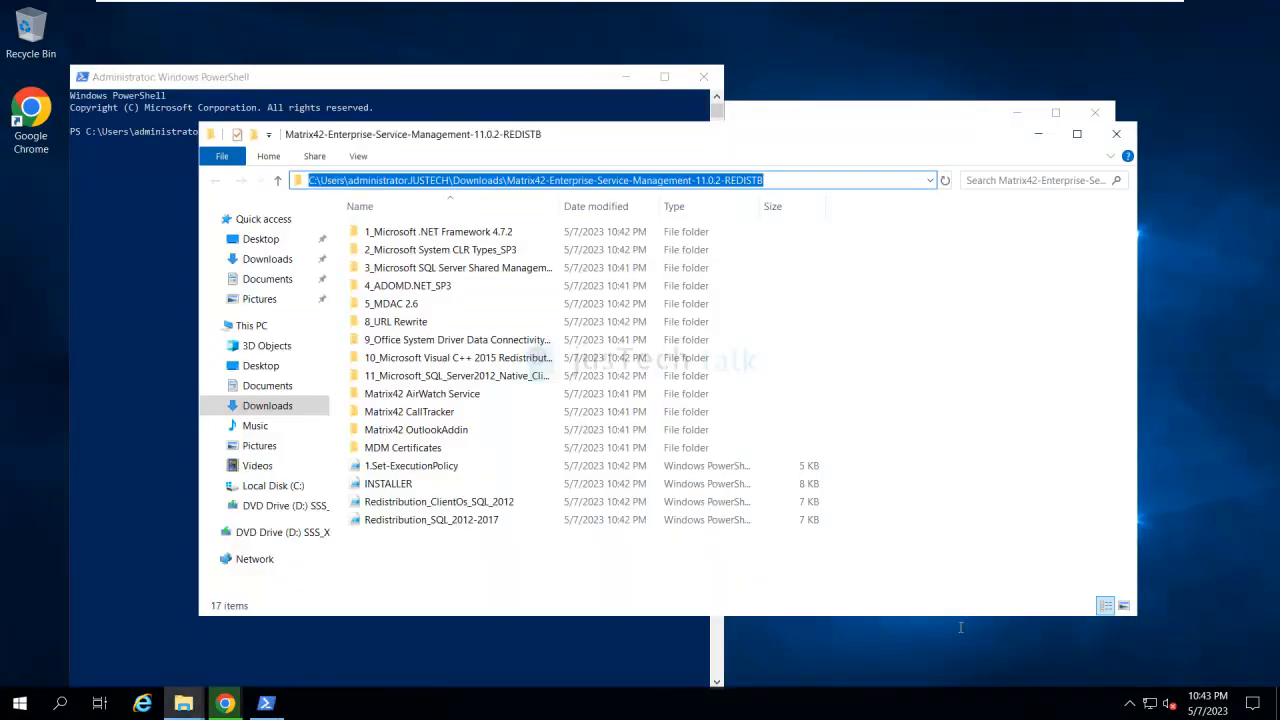
key(alt+Tab)
text(cd ')
text(C:\Users\administrator.JUSTECH\Downloads\Matrix42-Enterprise-Service-Management-11.0.2-REDIST)
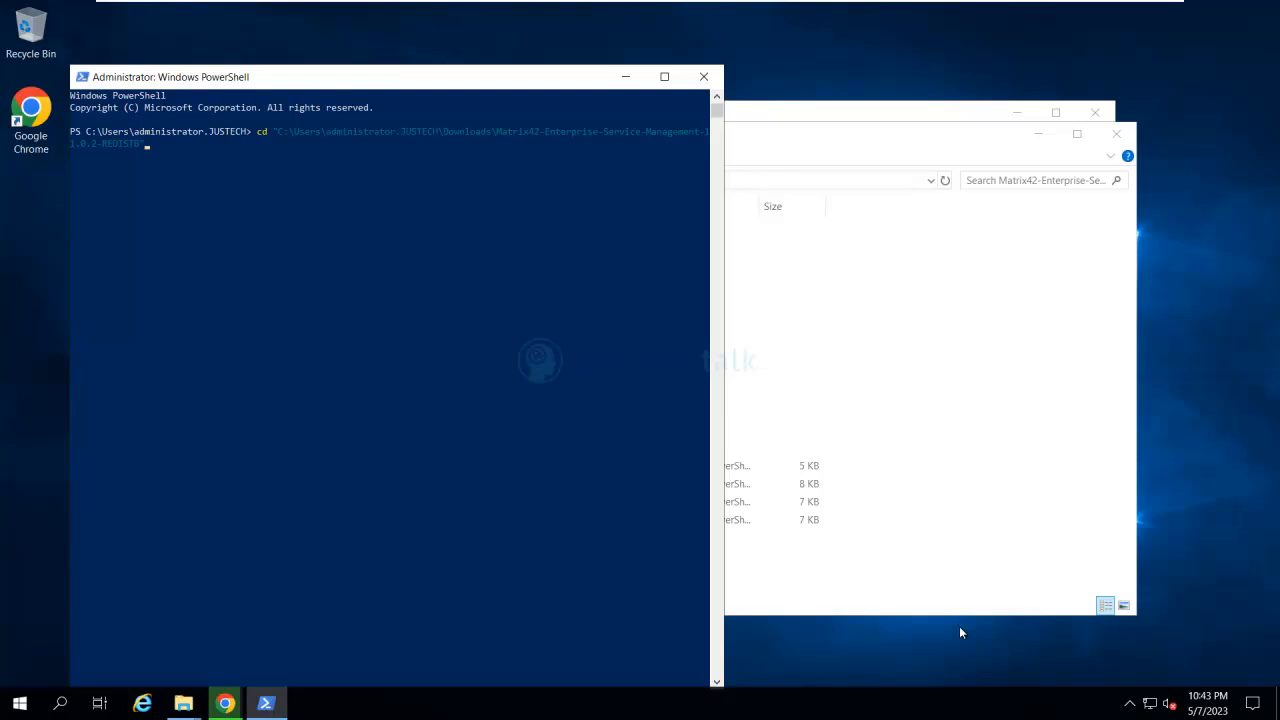
key(Return)
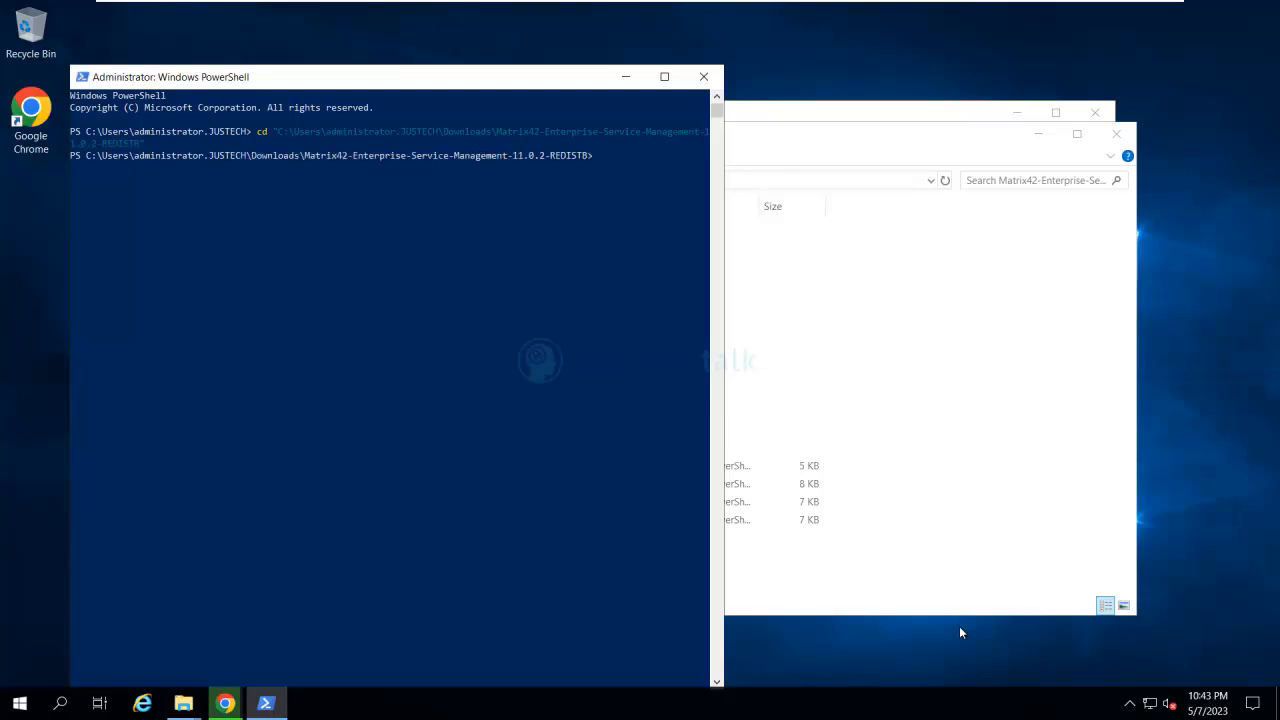
- Open the 1.Set-ExecutionPolicy script in Notepad, turning off the always-ask prompt, and copy its first line
key(alt+Tab)
key(Up)
key(Up)
key(Up)
key(shift+F10)
key(Up)
key(Up)
key(Up)
key(Up)
key(Up)
key(Up)
key(Up)
key(Up)
key(Up)
key(Up)
key(Return)
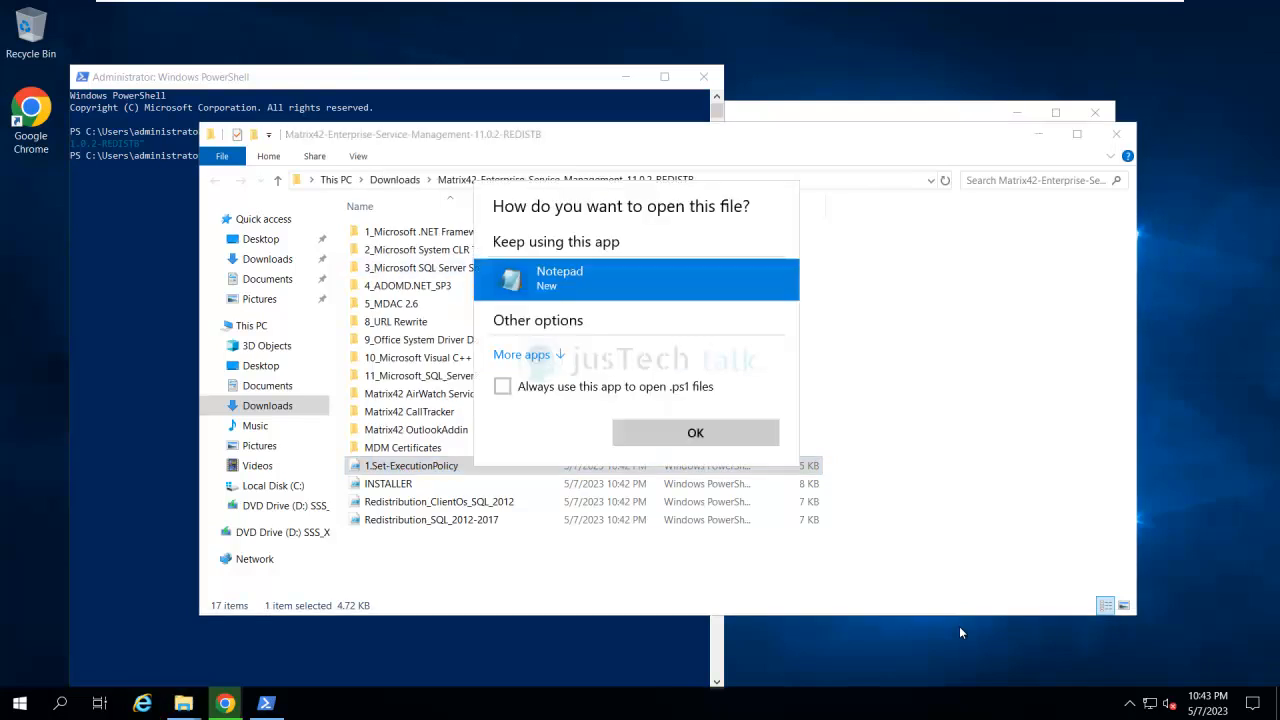
key(Return)
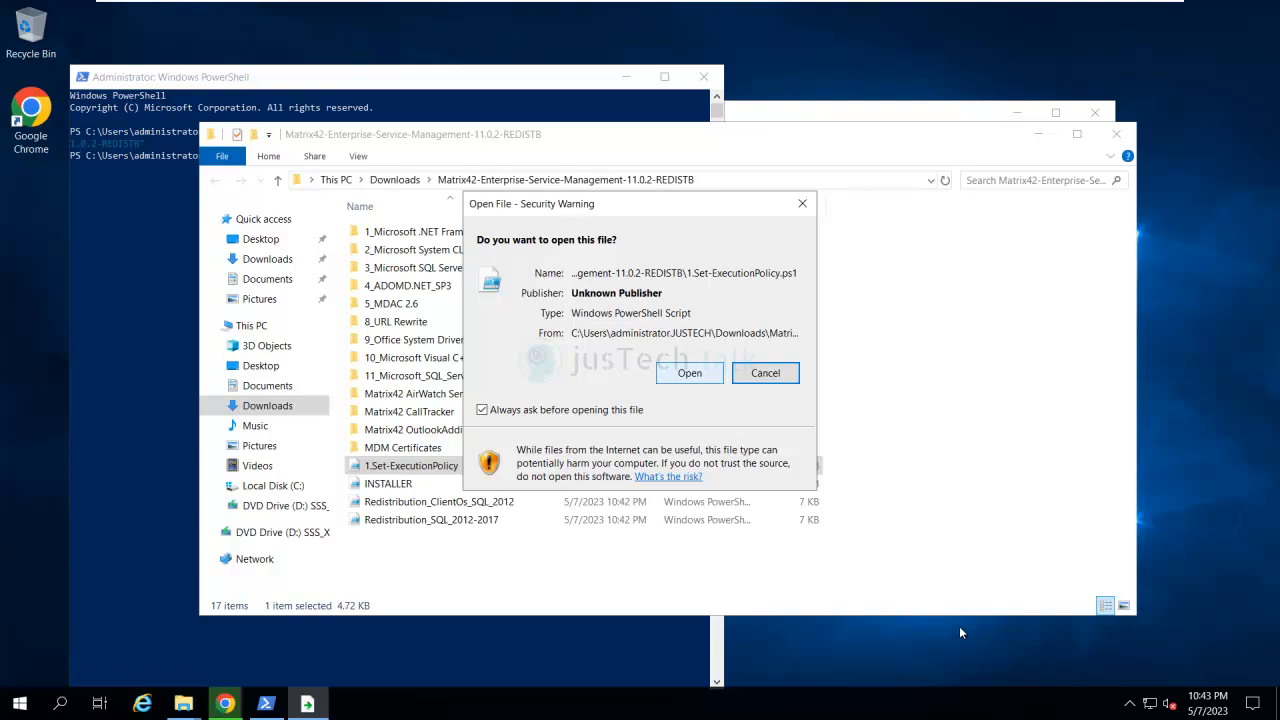
key(Return)
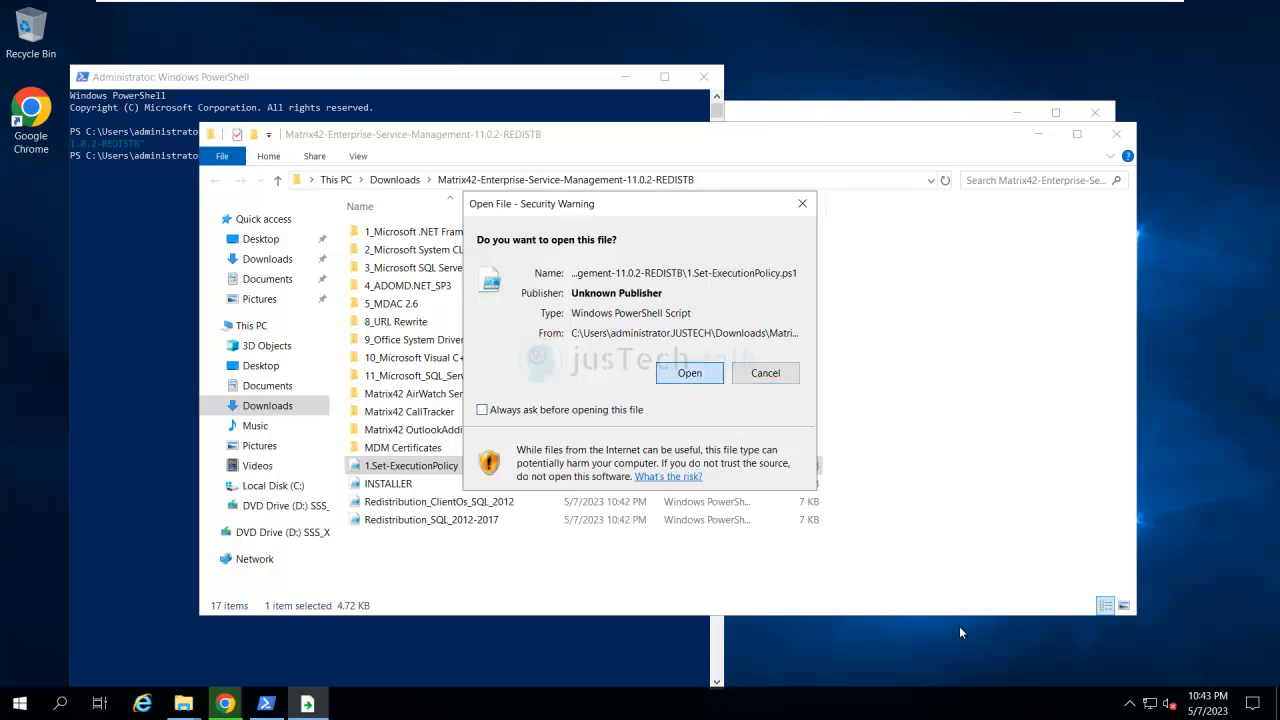
key(End)
key(shift+Home)
key(ctrl+c)
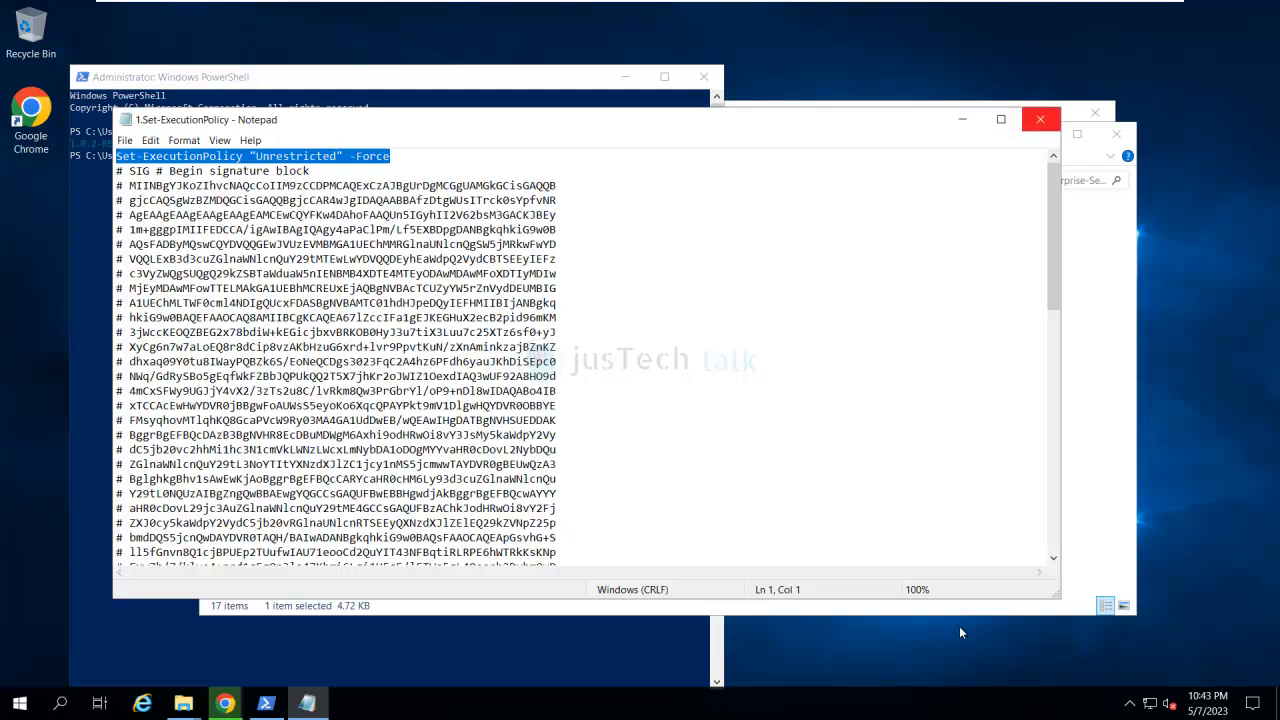
- Close Notepad and run the copied command Set-ExecutionPolicy "Unrestricted" -Force in PowerShell
key(alt+F4)
key(alt+Tab)
key(ctrl+v)
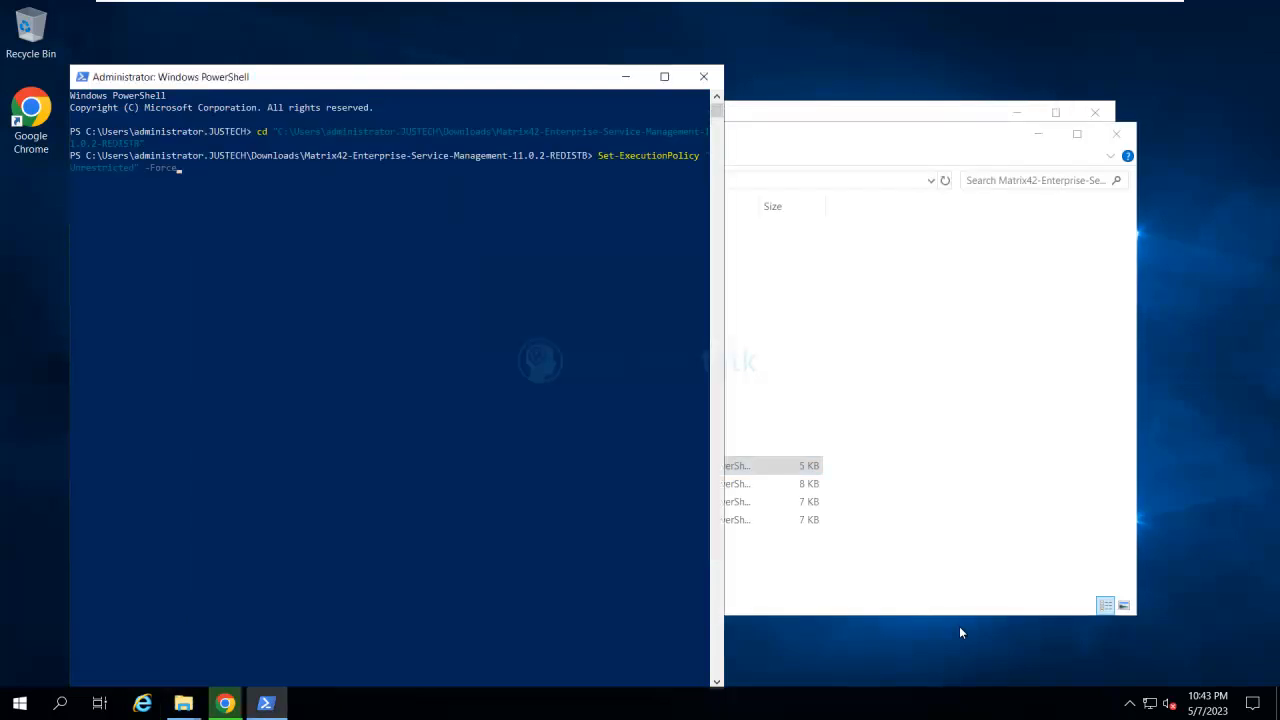
key(Return)
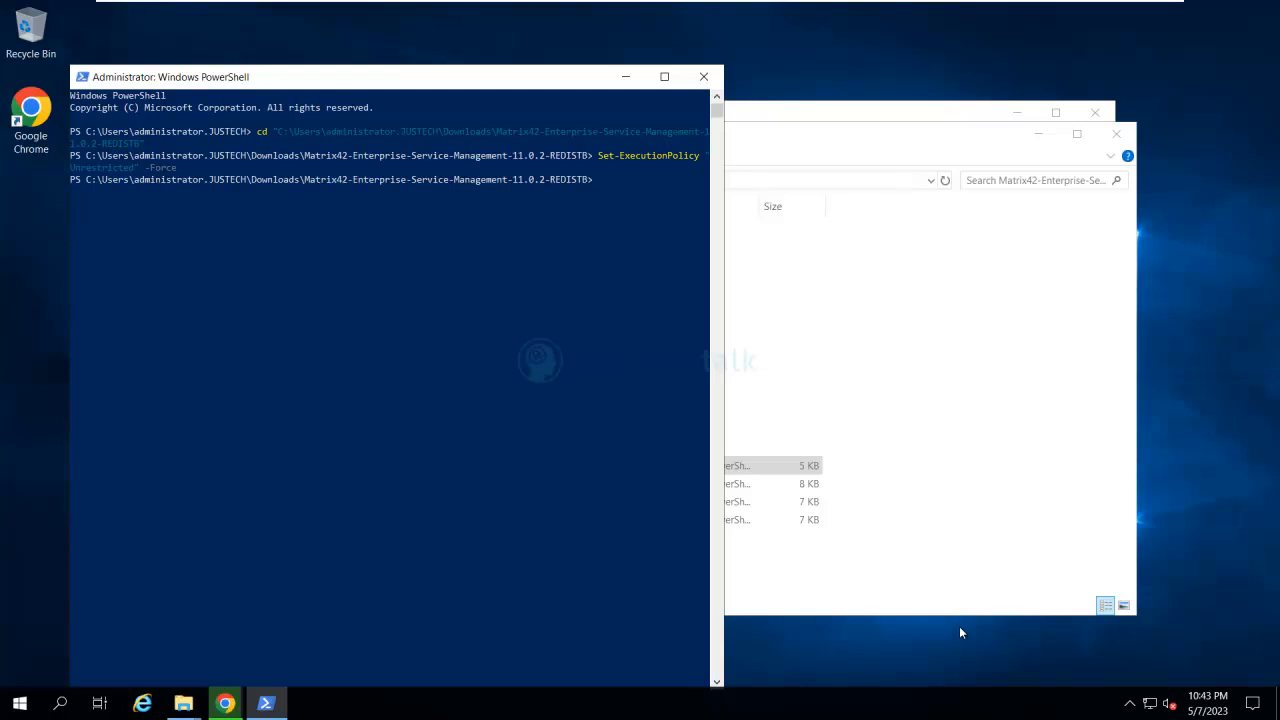
- Enter .\Redistribution_SQL_2012-2017.ps1 at the PowerShell prompt without running it, and minimize the REDISTB folder window
click(595, 395)
text(.\re)
key(Tab)
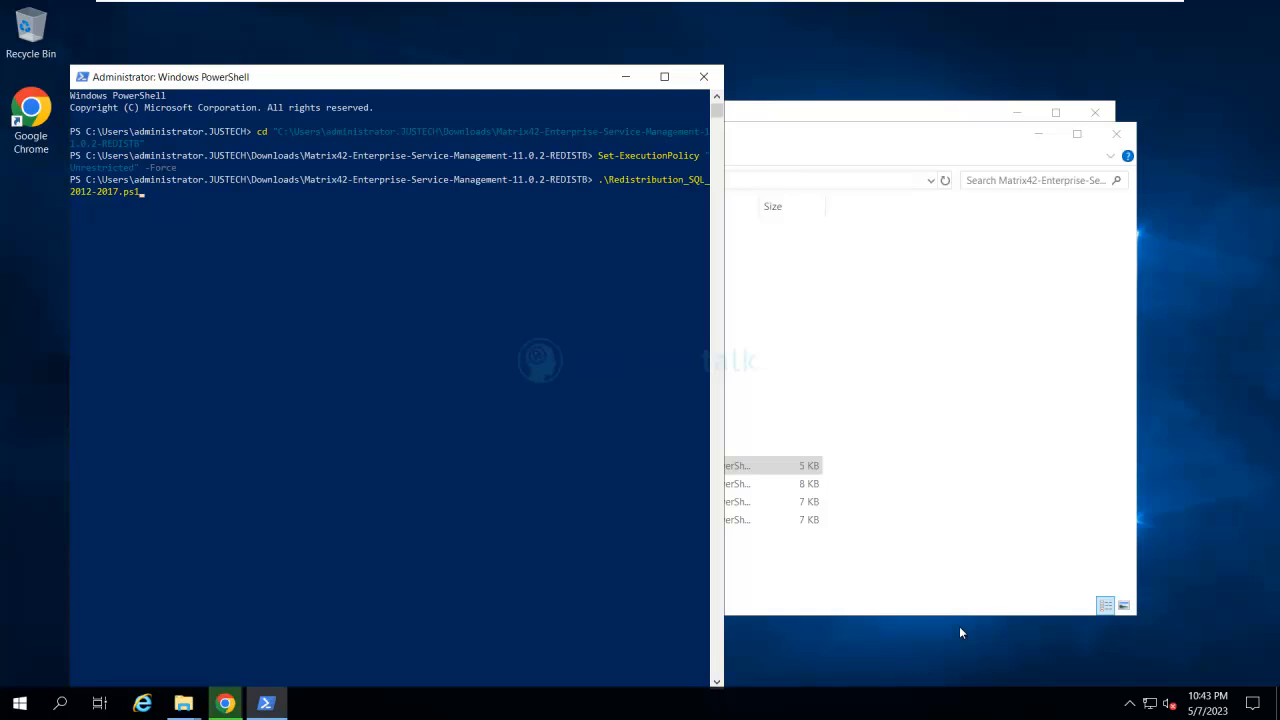
key(alt+Tab)
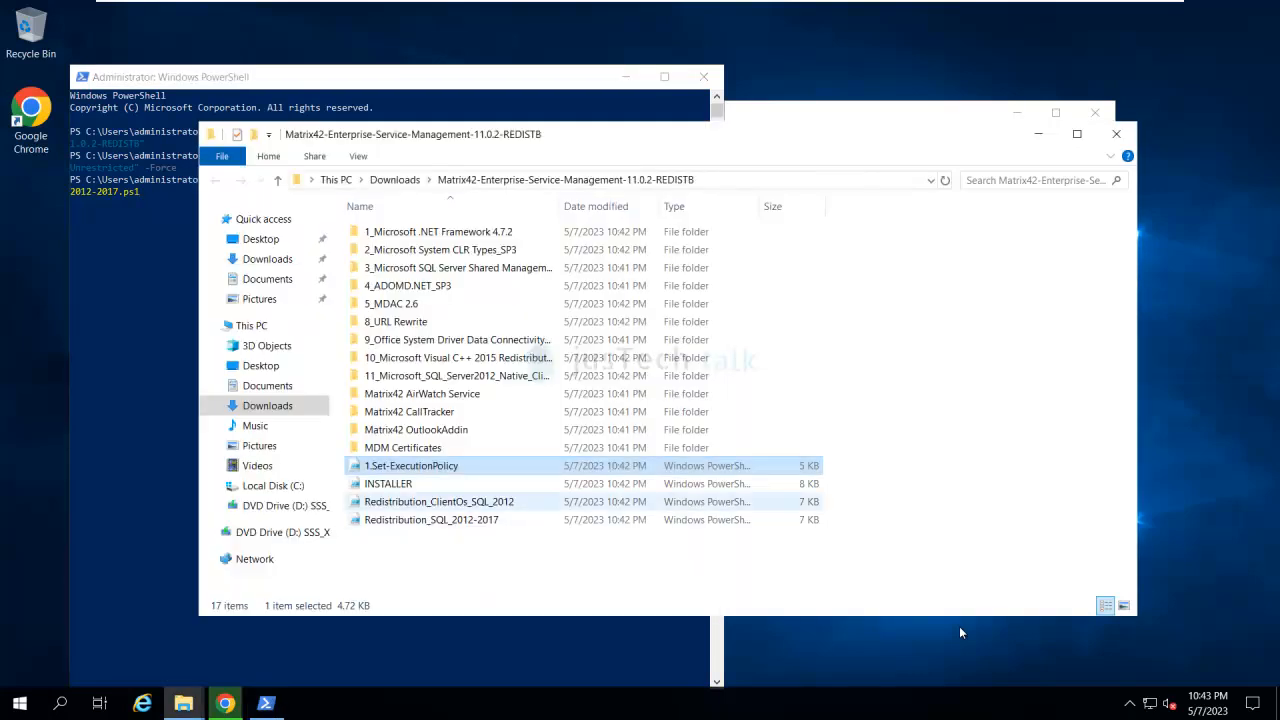
click(1038, 134)
click(451, 335)
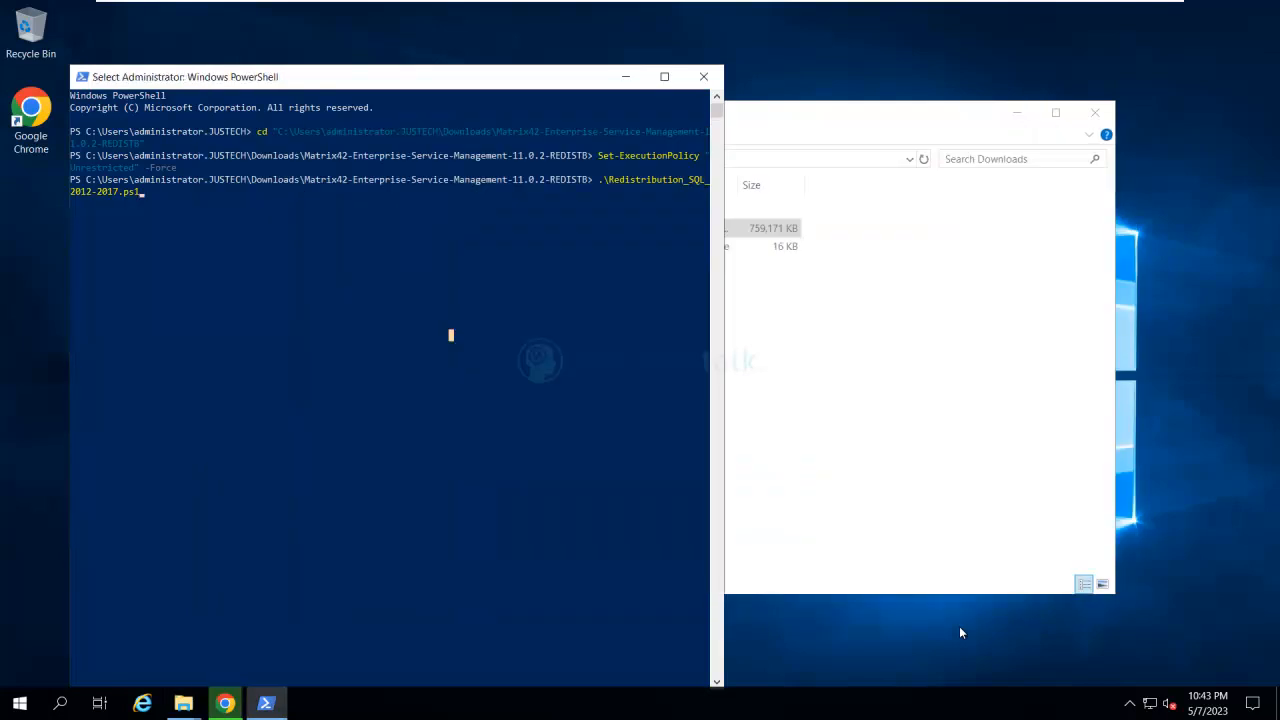
key(Escape)
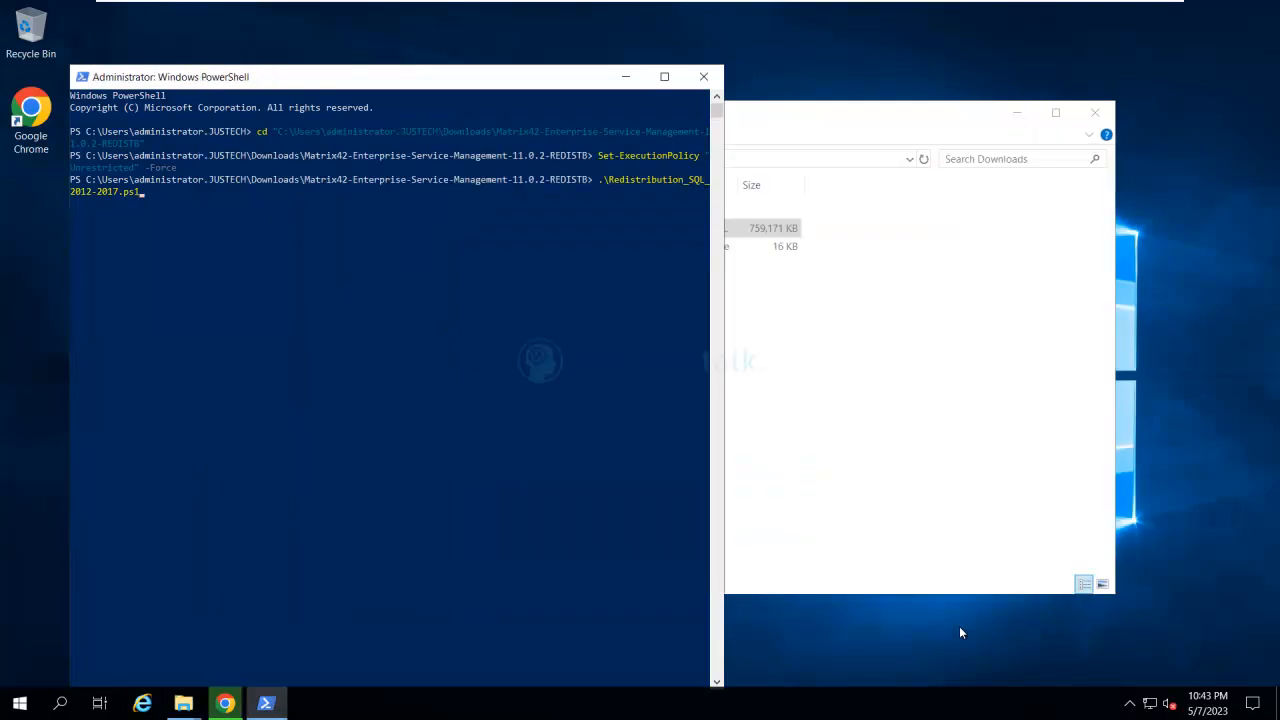
click(403, 275)
key(Escape)
drag(446, 82, 526, 61)
click(509, 242)
click(264, 183)
key(Escape)
key(Up)
key(Down)
- Run the entered redistribution script, choosing Run once for both Redistribution_SQL_2012-2017.ps1 and INSTALLER.ps1
key(Return)
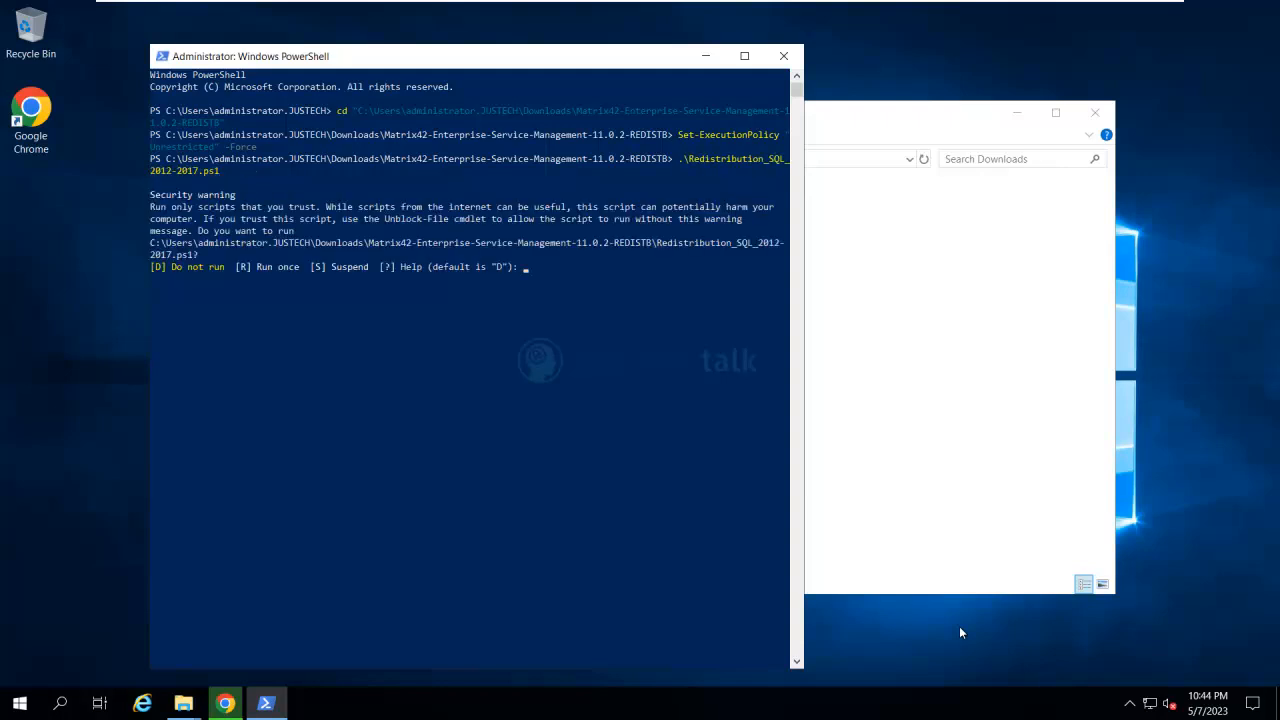
text(R)
key(Return)
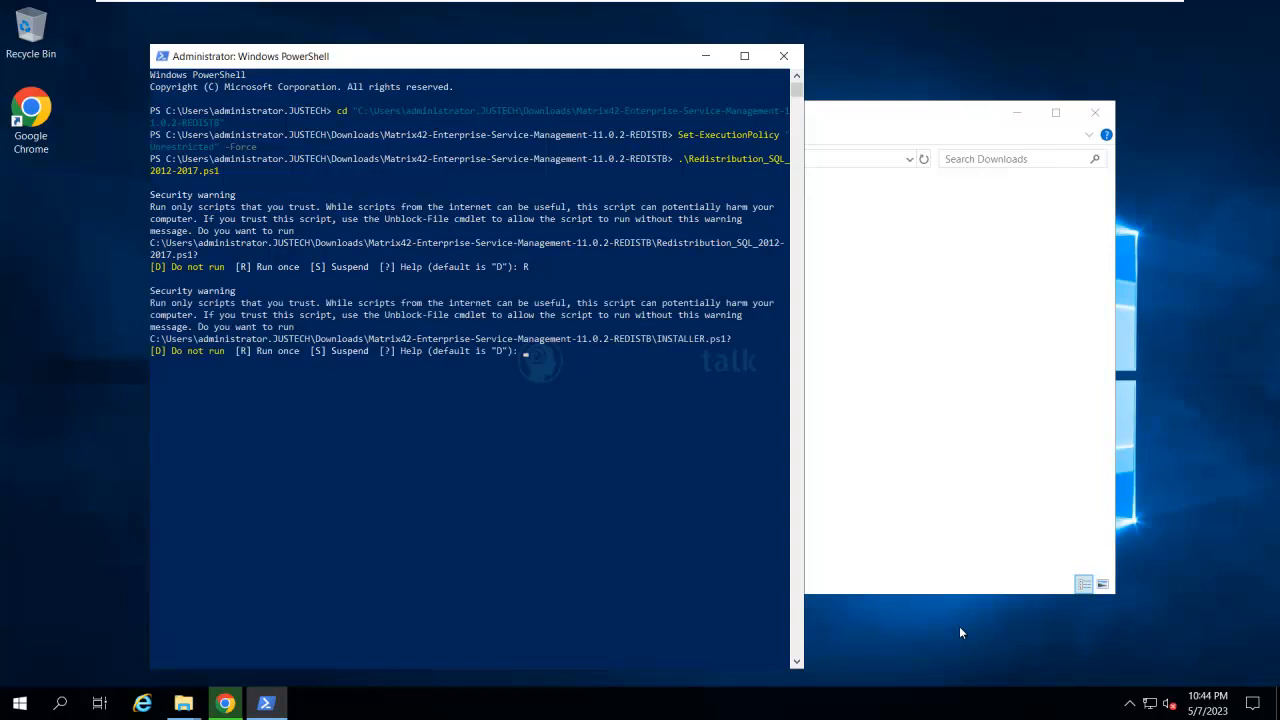
text(R)
key(Return)
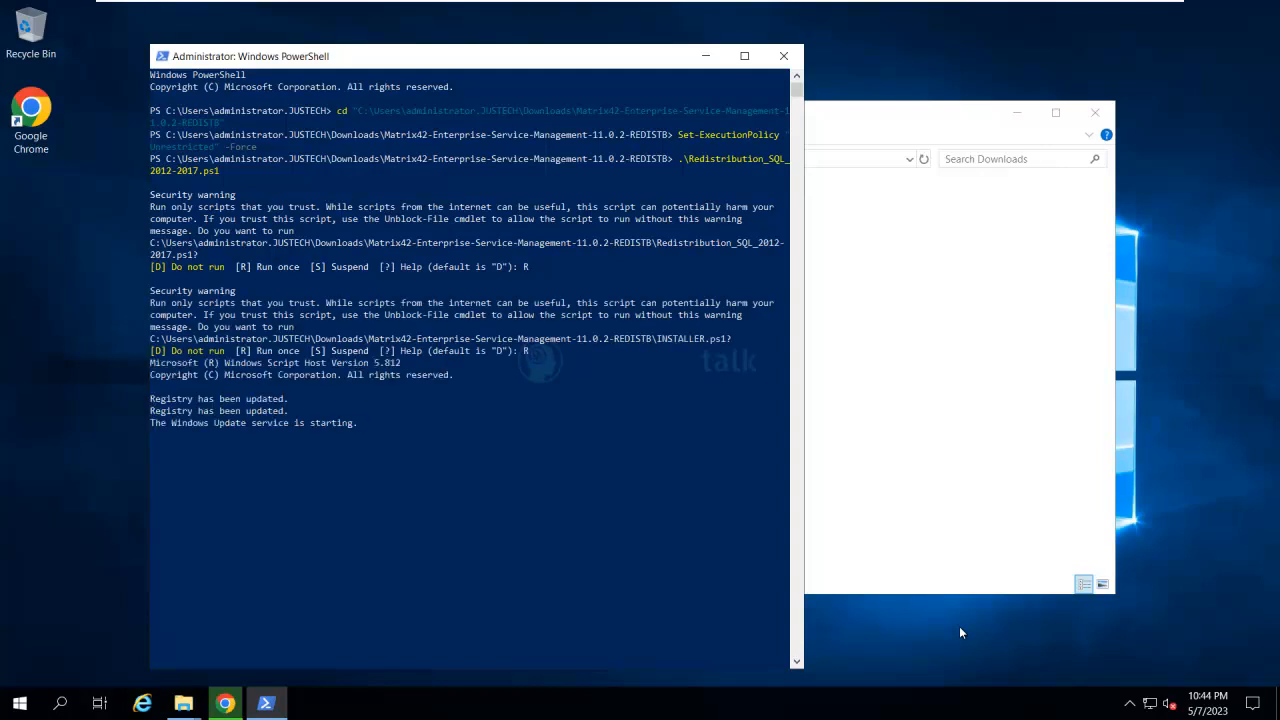
drag(633, 65, 629, 37)
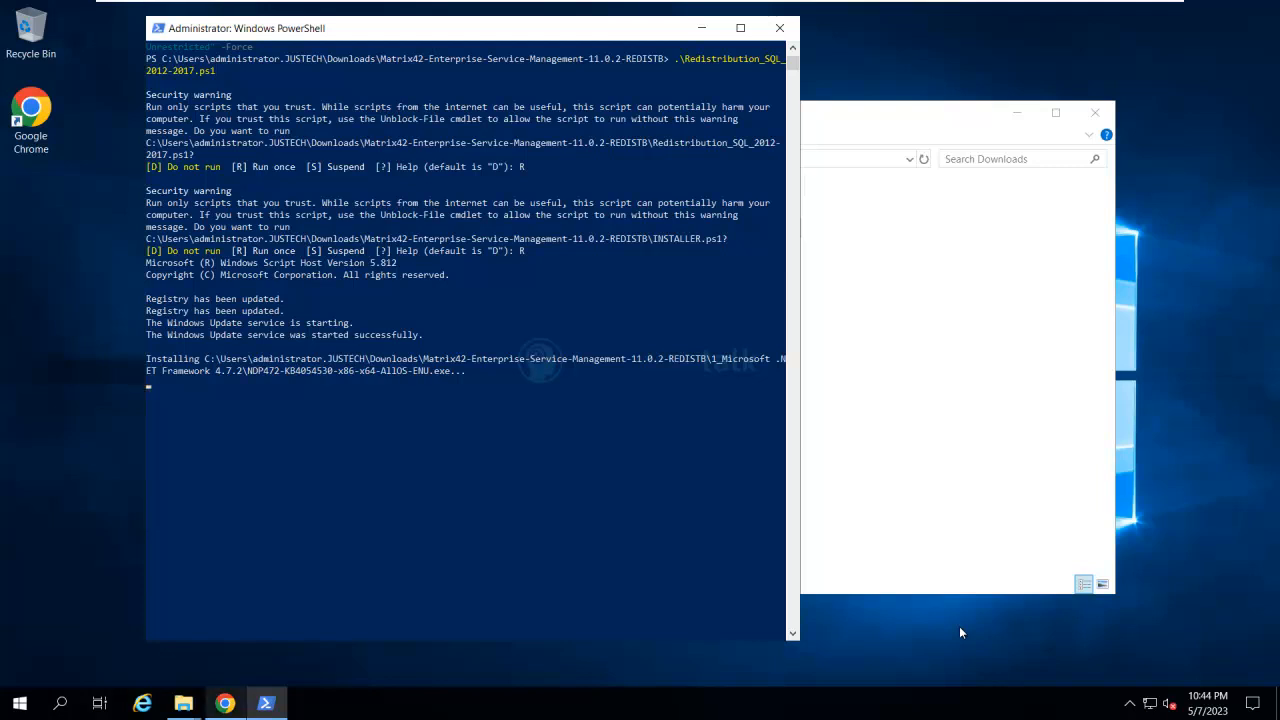
- Switch to Chrome and open help.matrix42.com in a new tab
key(alt+Tab)
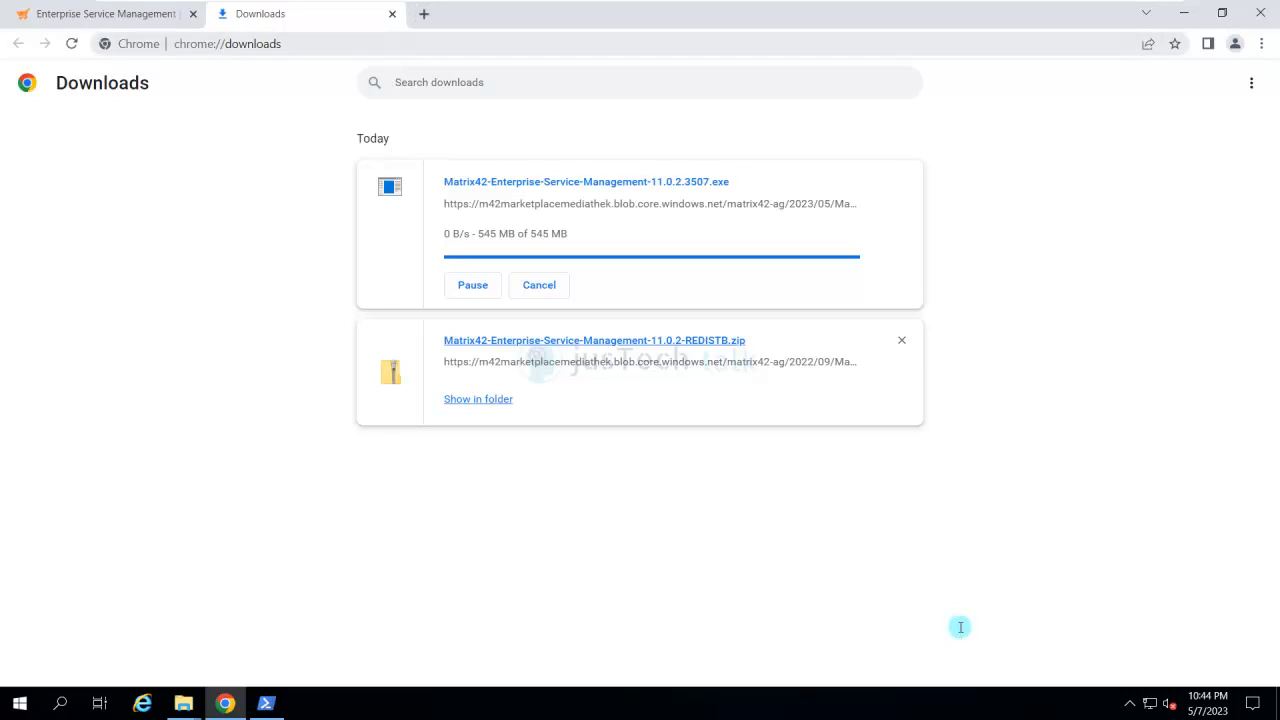
key(ctrl+Tab)
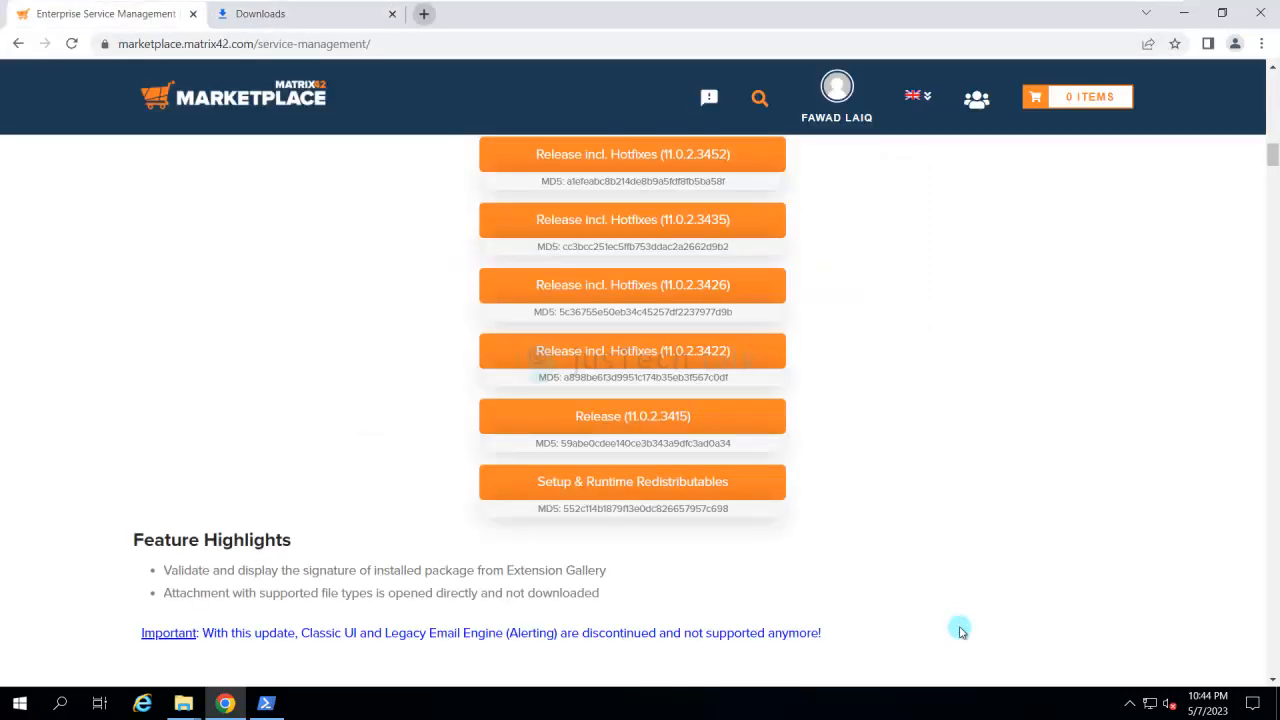
key(ctrl+t)
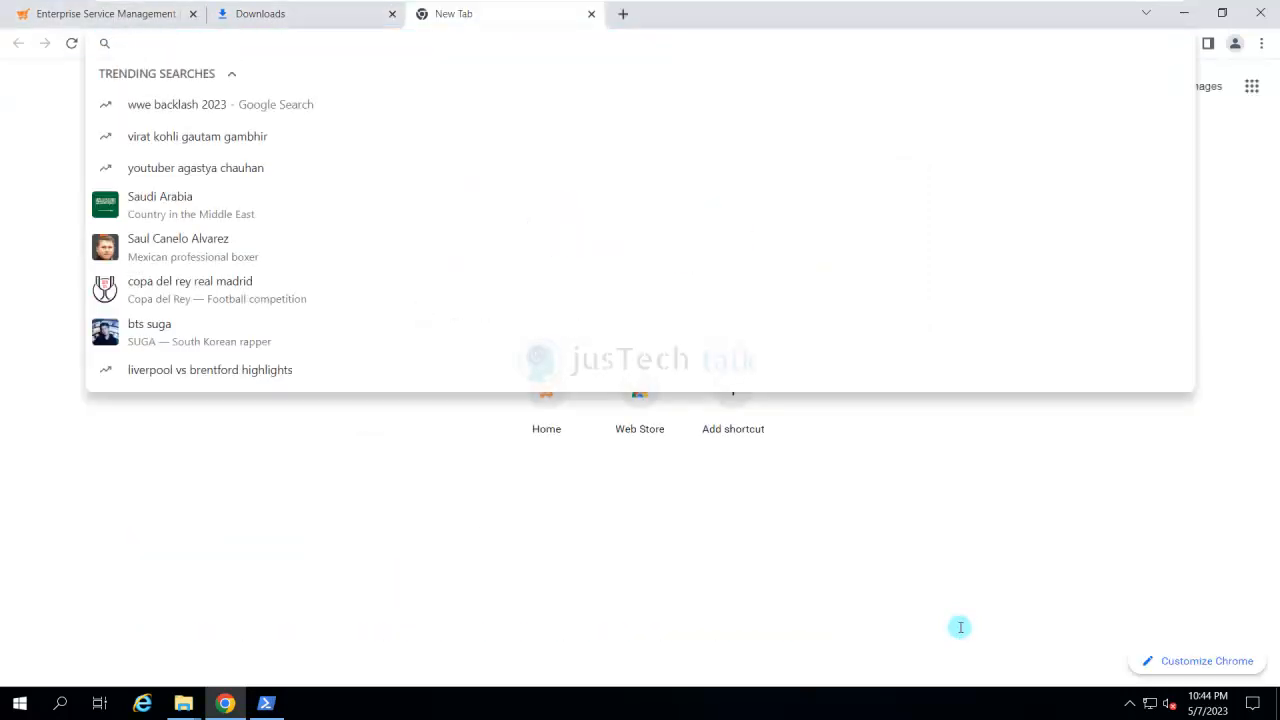
text(h)
key(BackSpace)
text(el)
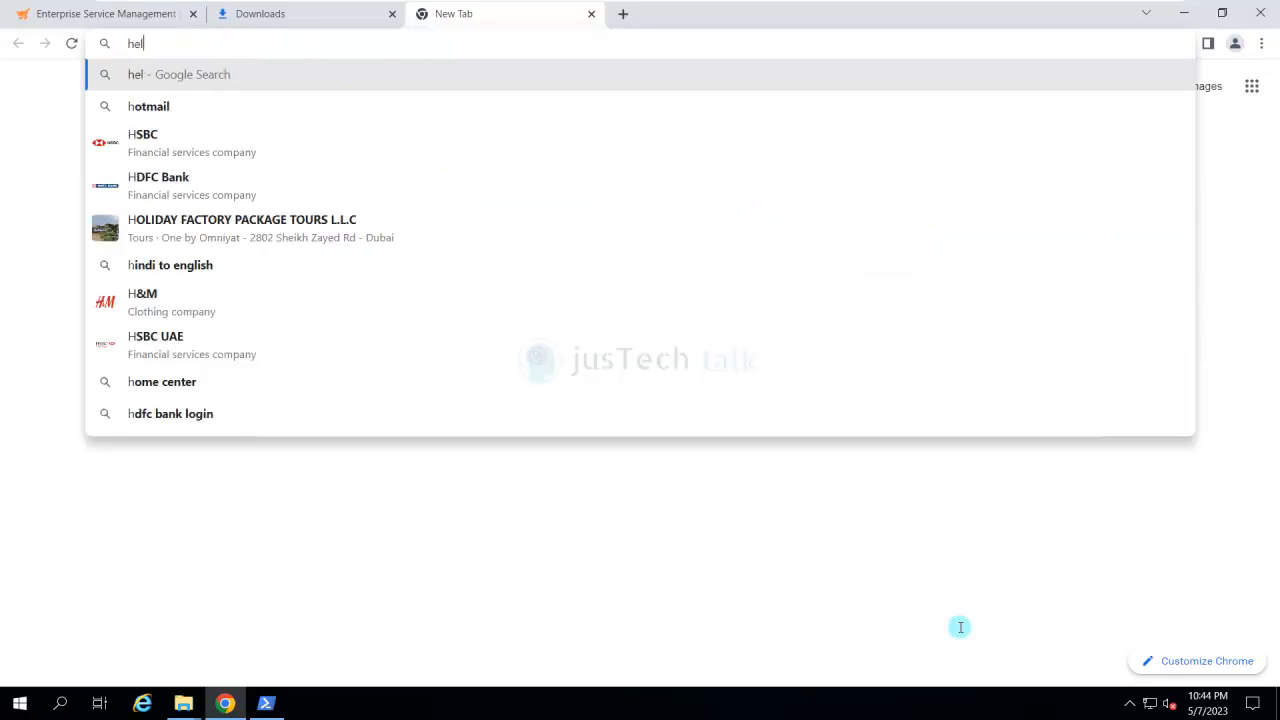
text(p.matrix42.com)
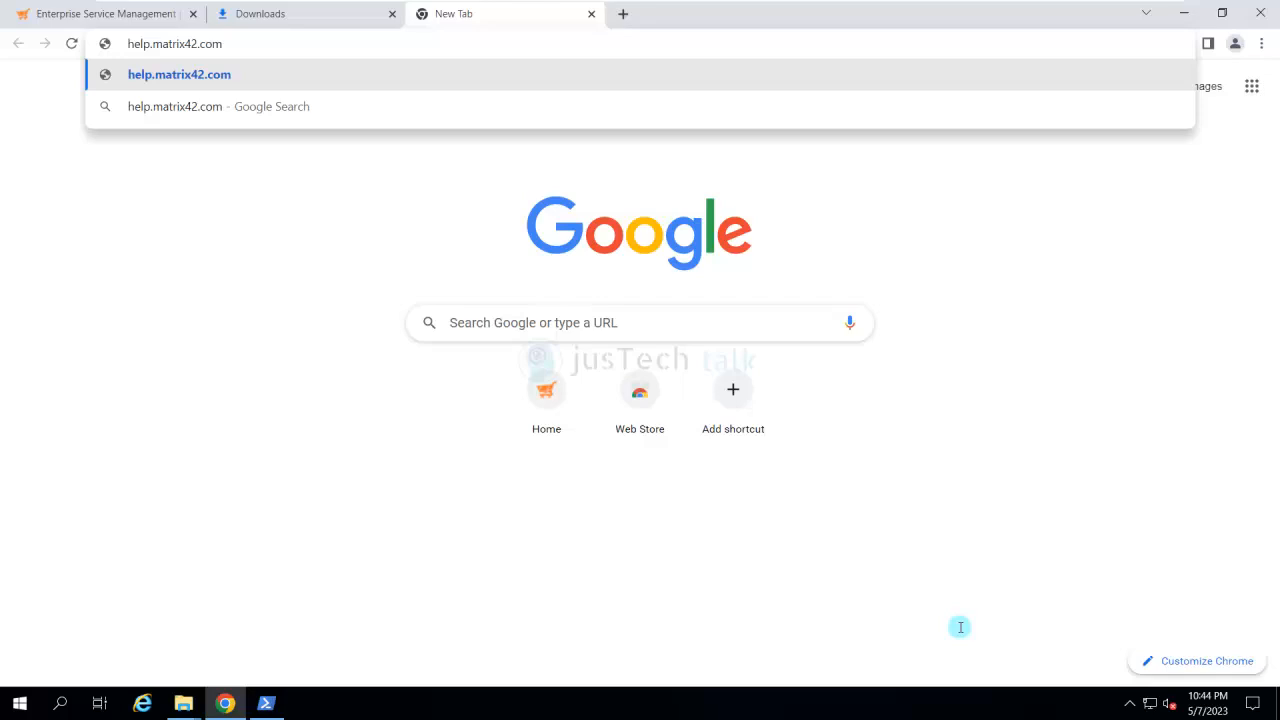
key(Return)
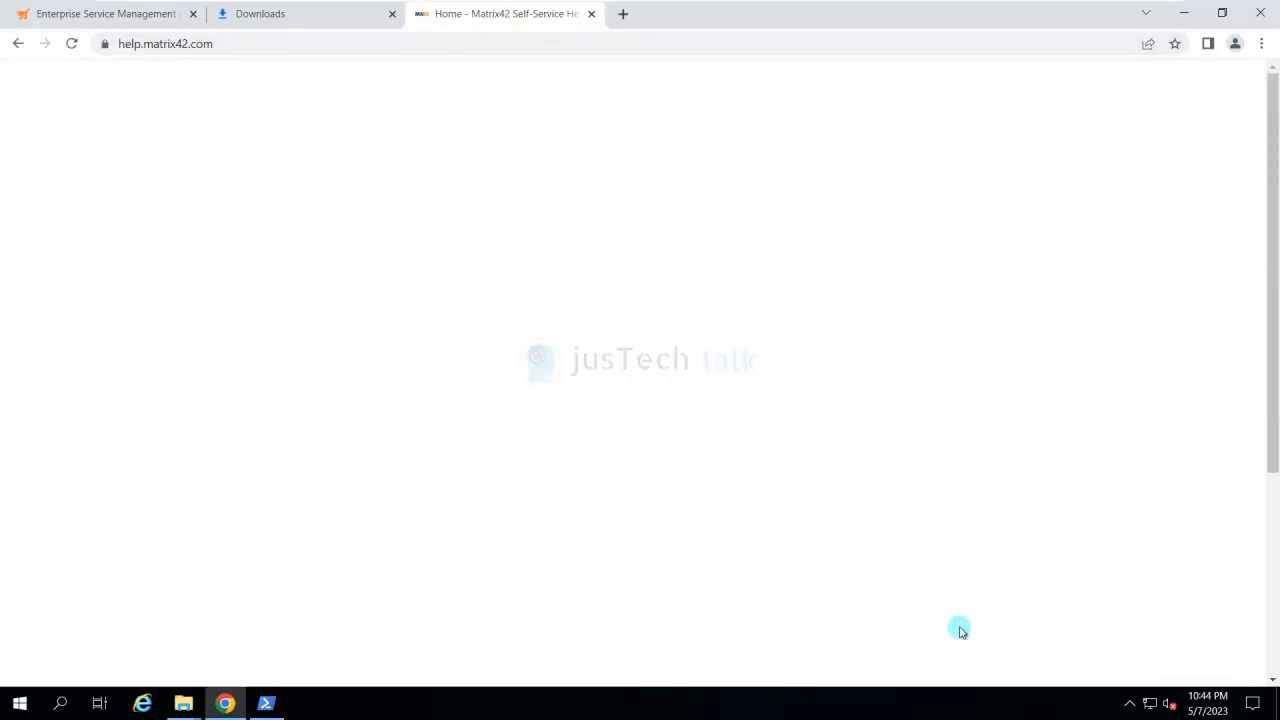
- Open the System Requirements article under Digital Workspace Platform, Installation and Setup, Installation and Configuration
scroll(961, 630, down, 3)
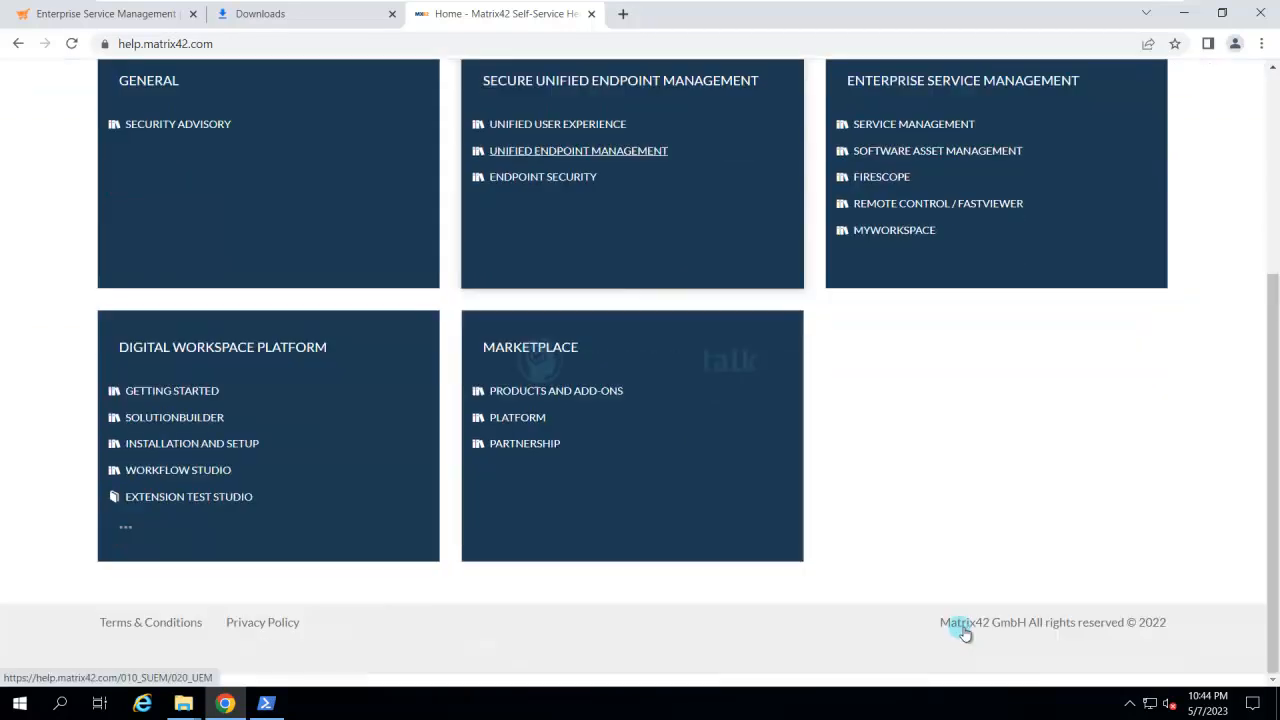
click(960, 632)
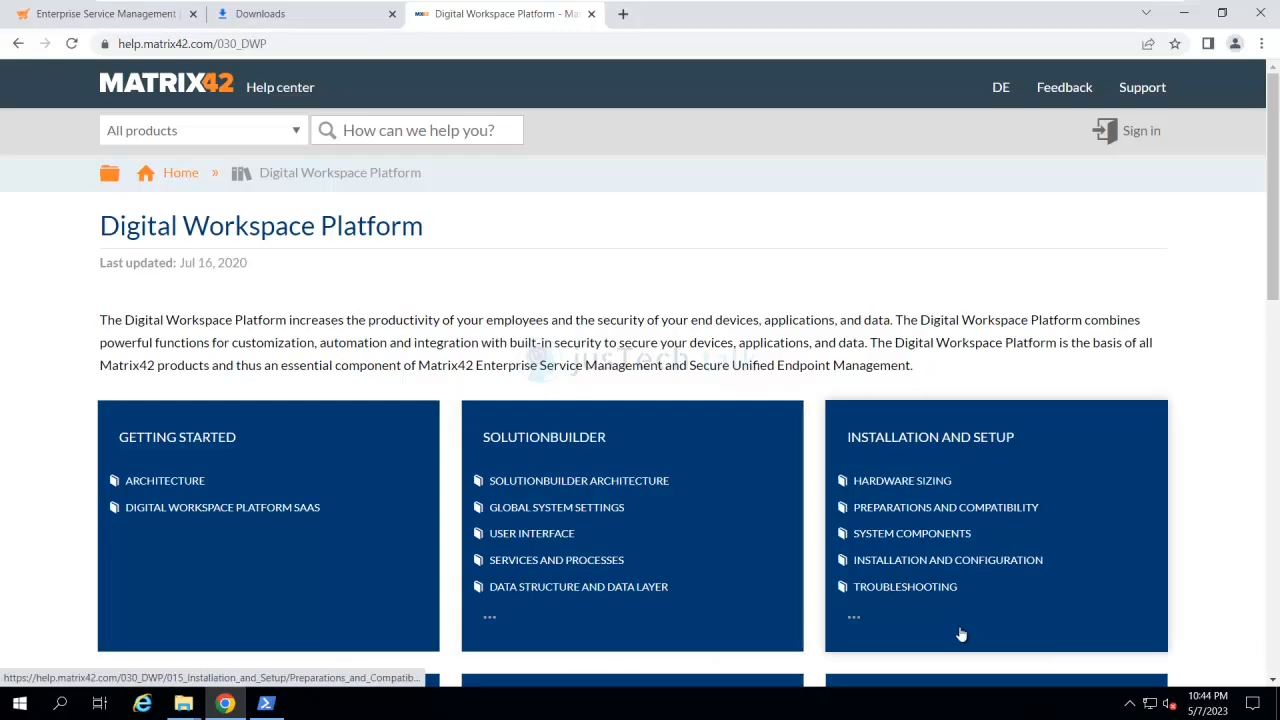
click(960, 630)
click(960, 632)
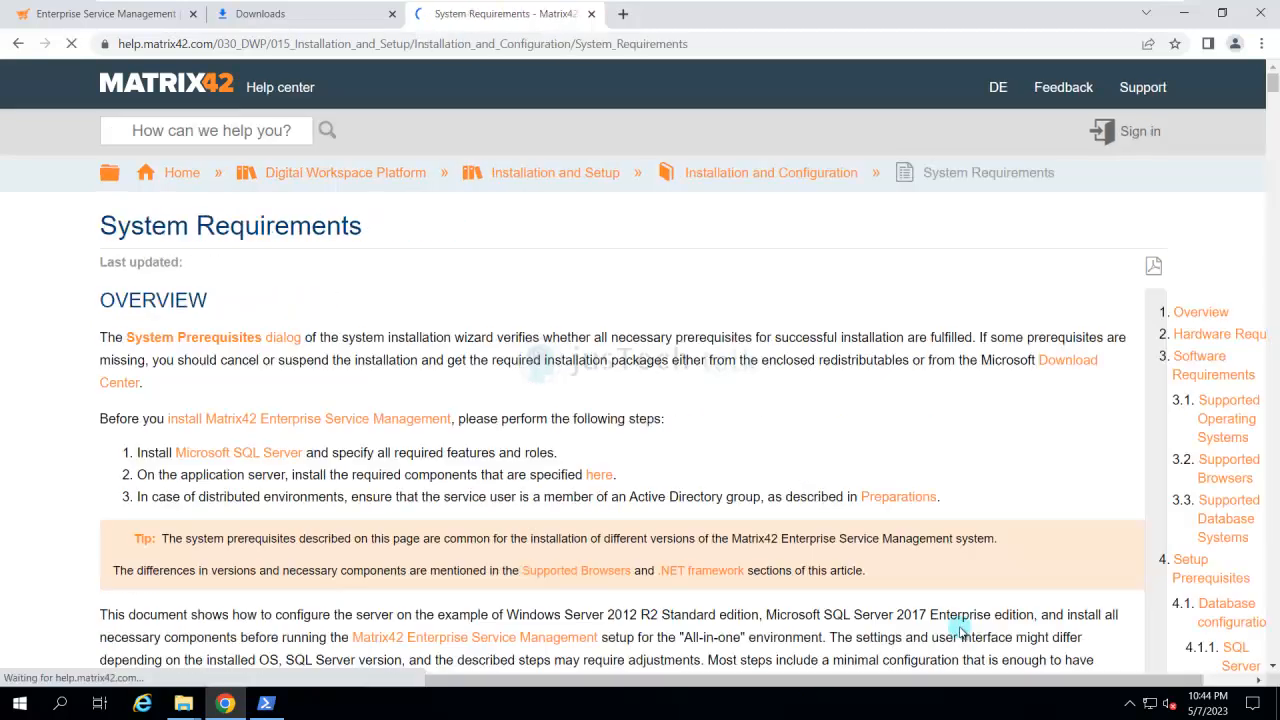
- Examine the System Requirements article for the SQL Server setup, recommended installation sequence, PowerShell redistributable scripts and individual component sections
scroll(960, 632, down, 20)
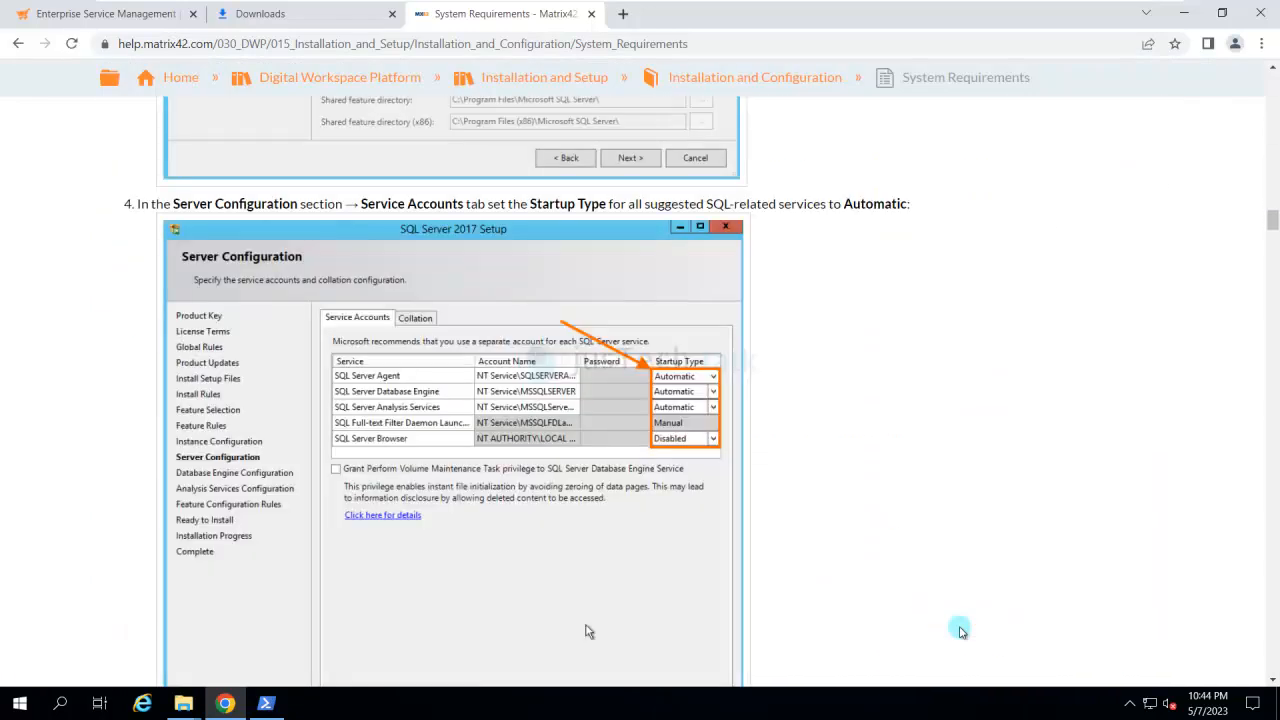
scroll(960, 630, down, 20)
scroll(962, 630, down, 20)
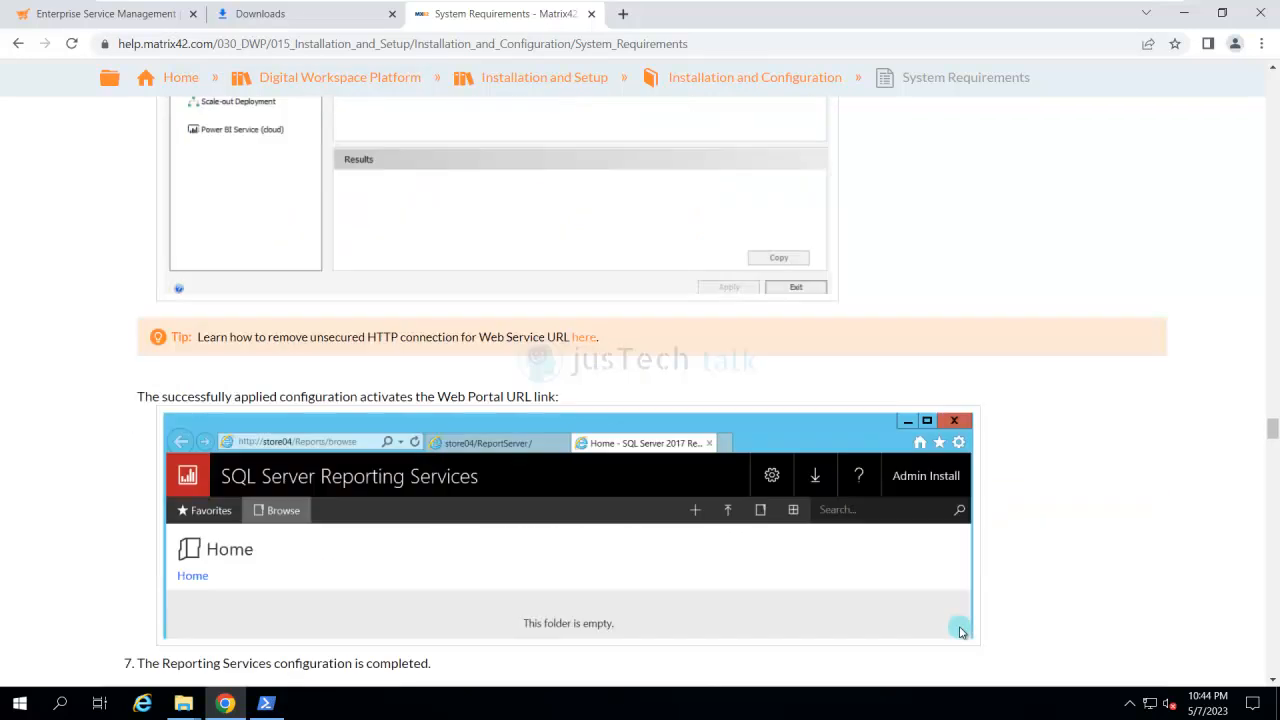
scroll(960, 632, down, 20)
scroll(960, 630, down, 10)
scroll(960, 632, up, 1)
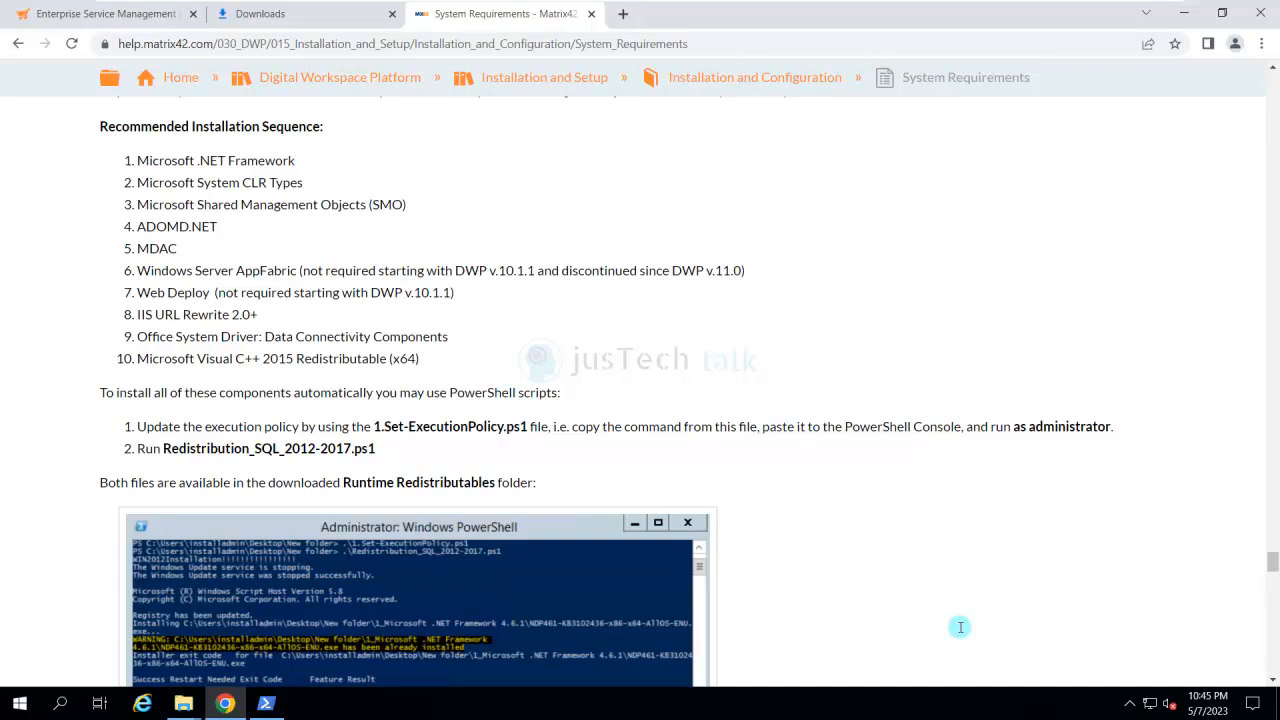
scroll(960, 627, up, 3)
scroll(960, 628, down, 9)
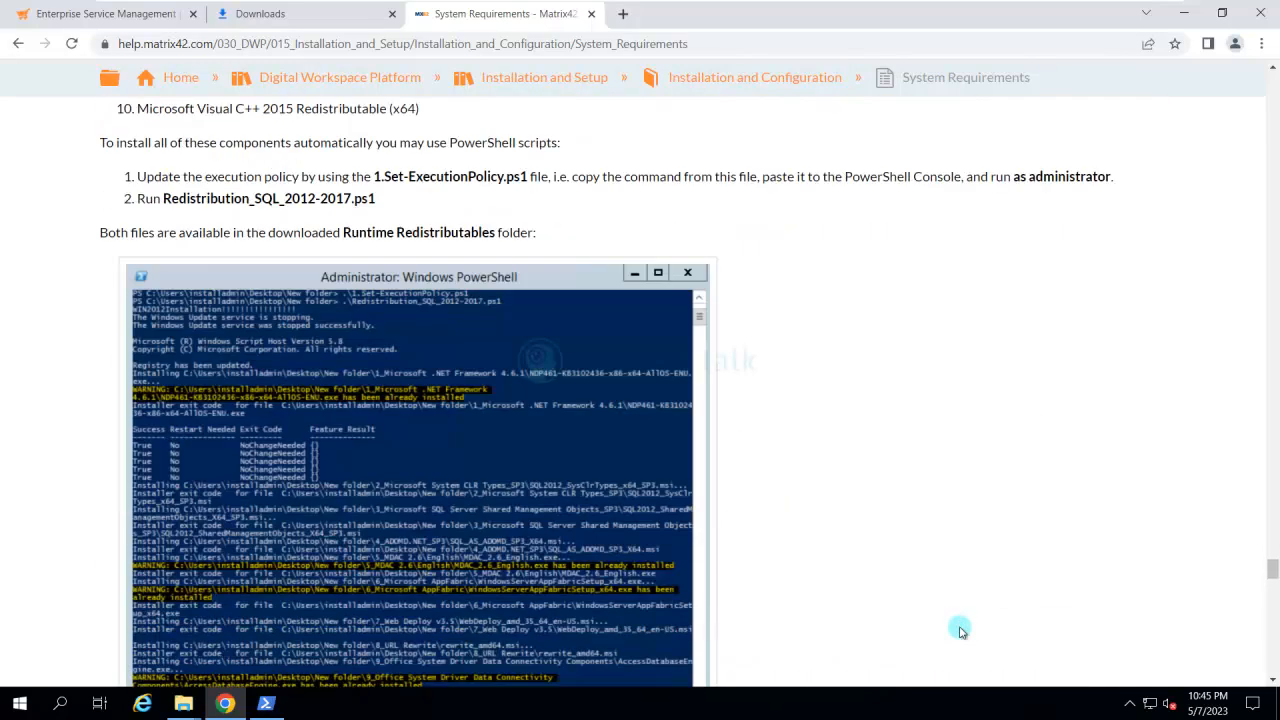
scroll(960, 630, down, 10)
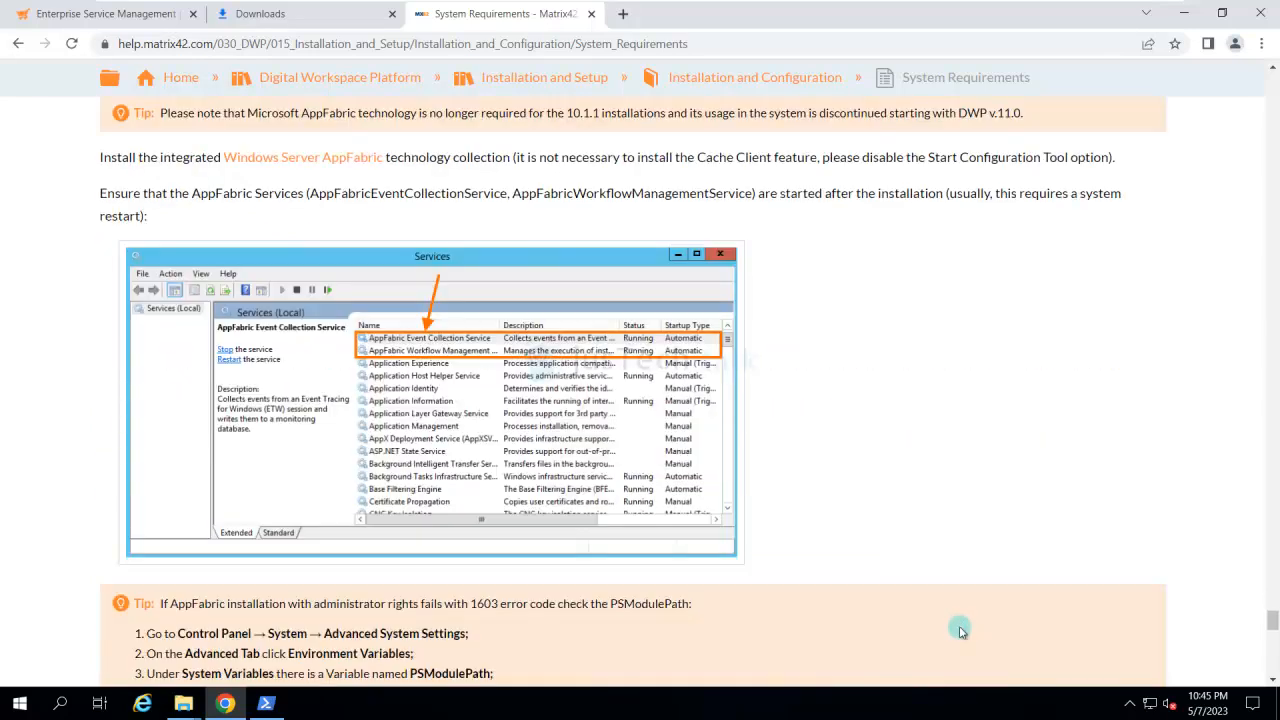
scroll(960, 630, up, 6)
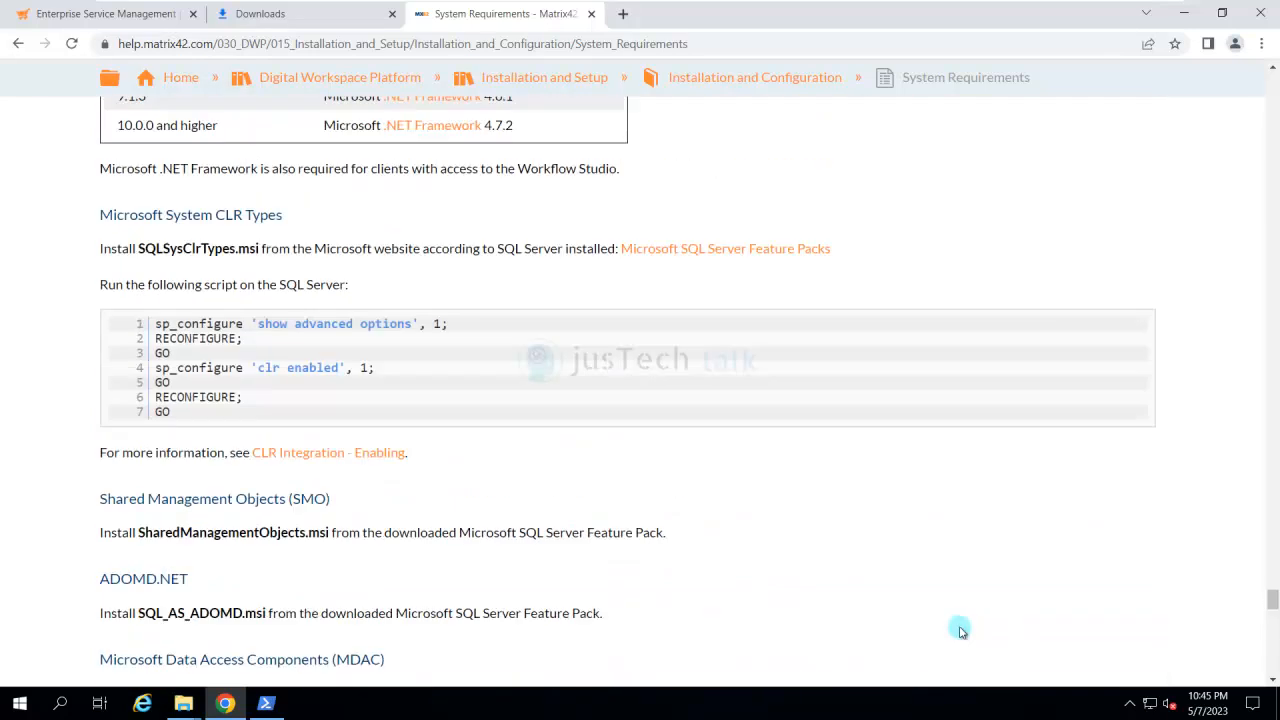
scroll(960, 630, down, 8)
scroll(960, 630, down, 10)
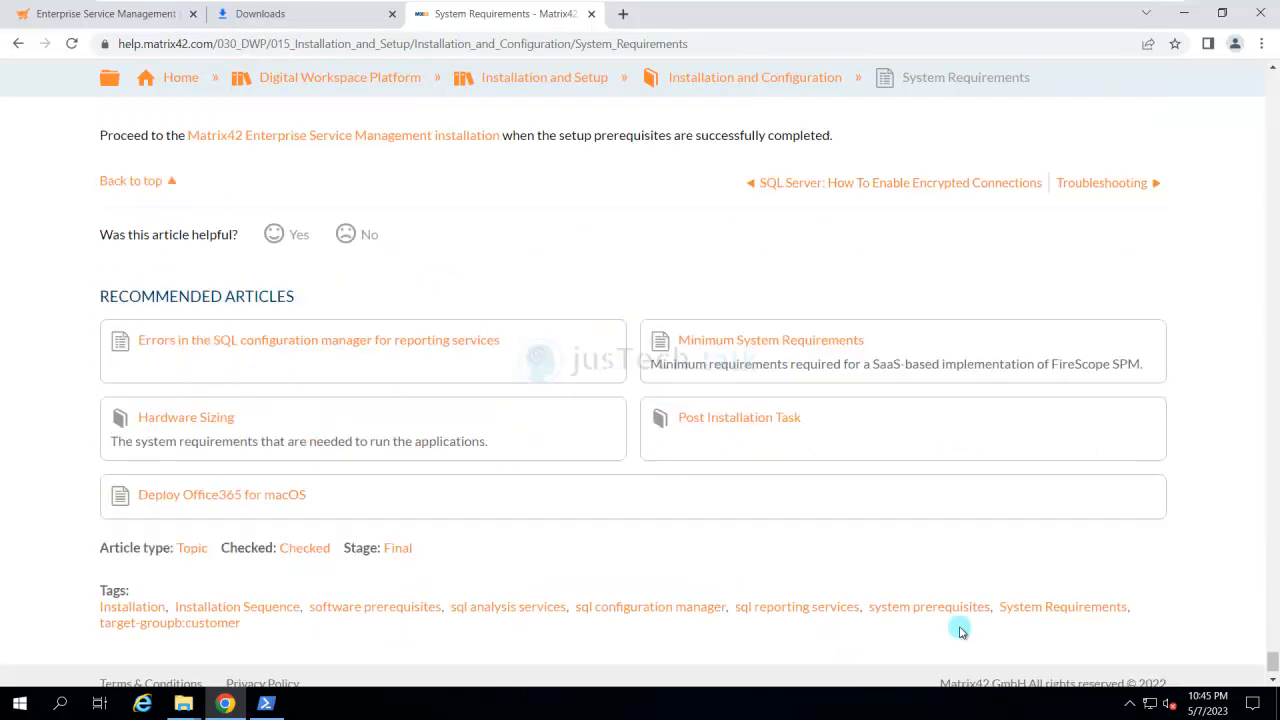
scroll(960, 630, up, 7)
scroll(960, 630, up, 6)
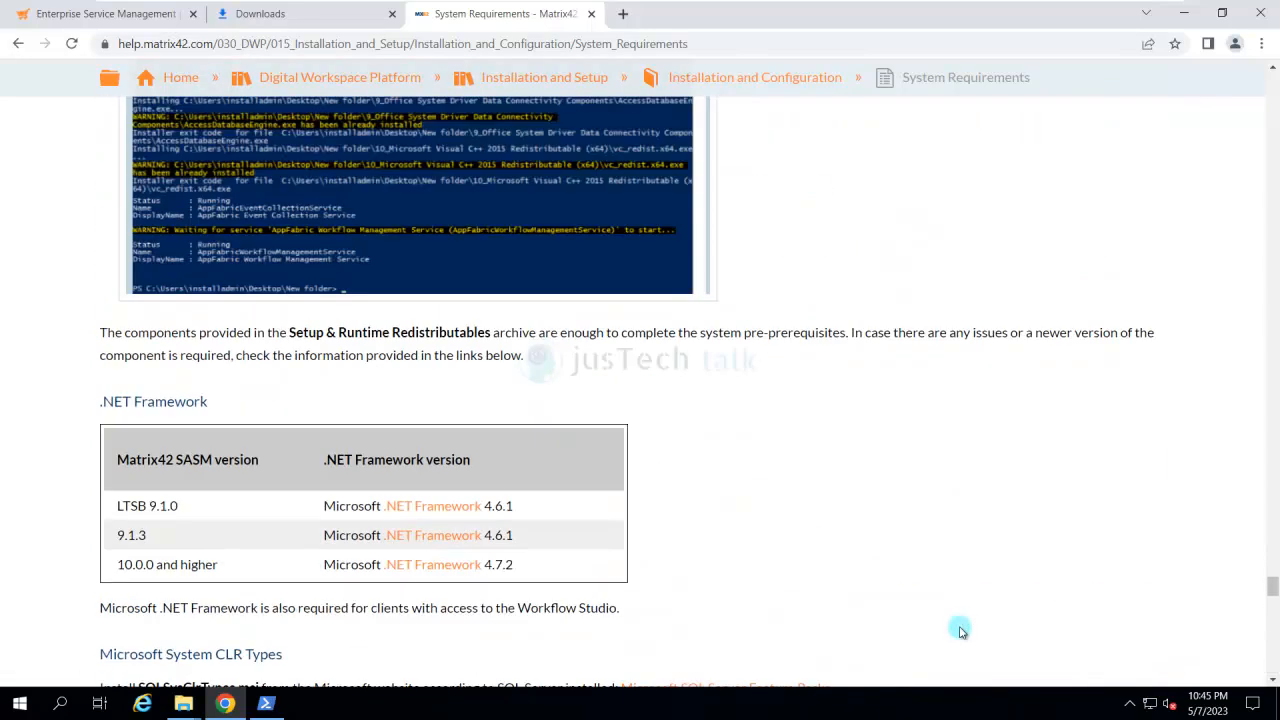
- Check the redistributables installation progress in PowerShell, and return to the server roles confirmation section of the System Requirements article
key(alt+Tab)
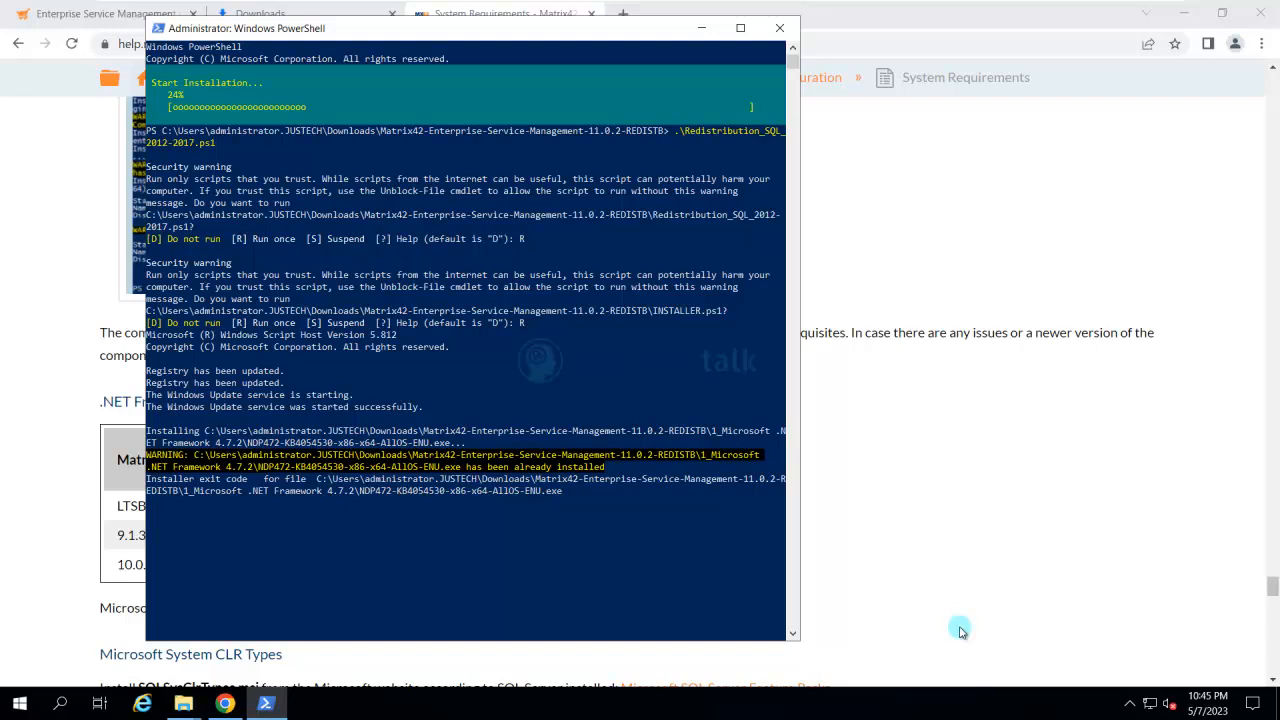
key(alt+Tab)
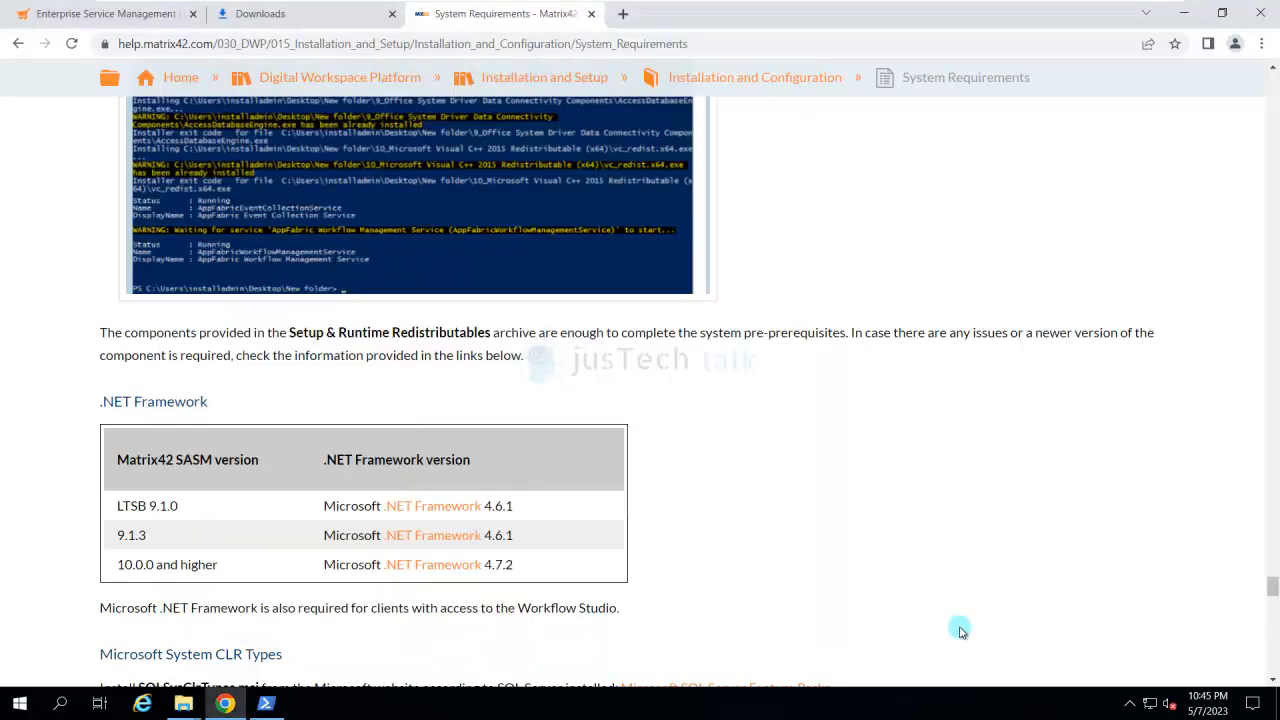
scroll(960, 630, up, 15)
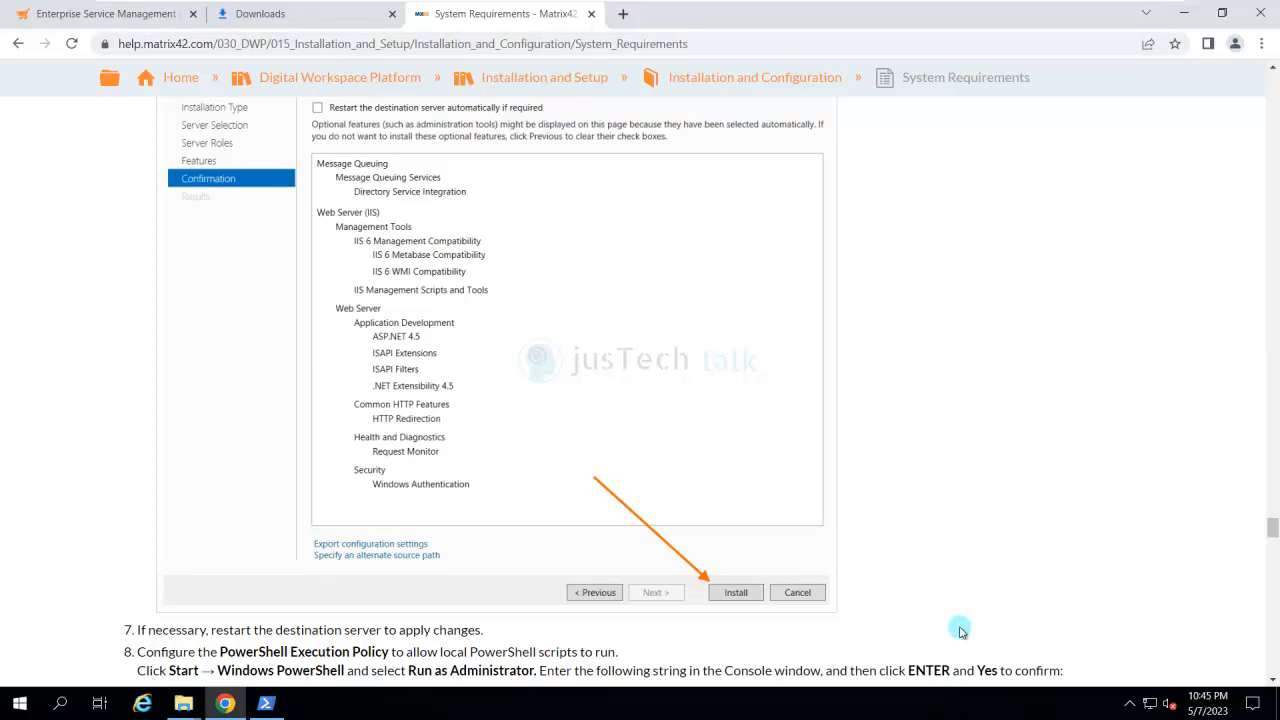
- Switch from the AppSrv01 virtual machine to the DB virtual machine
mouse_move(1021, 10)
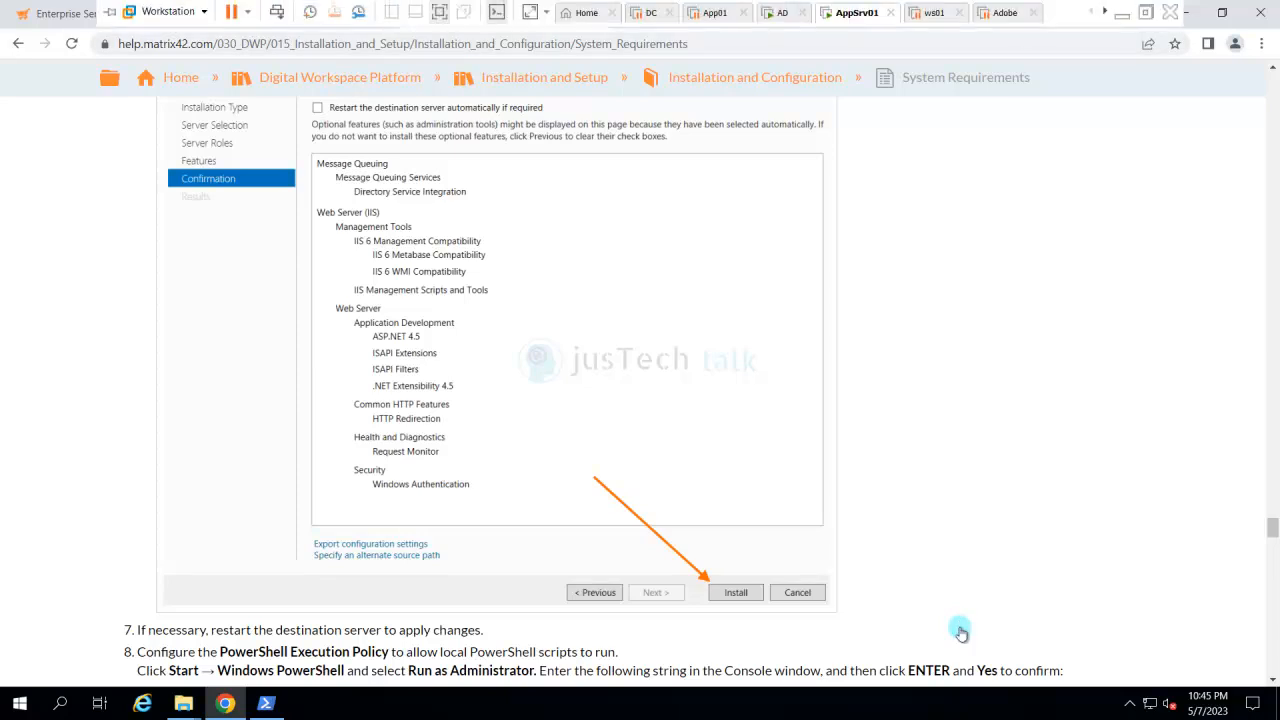
click(1104, 11)
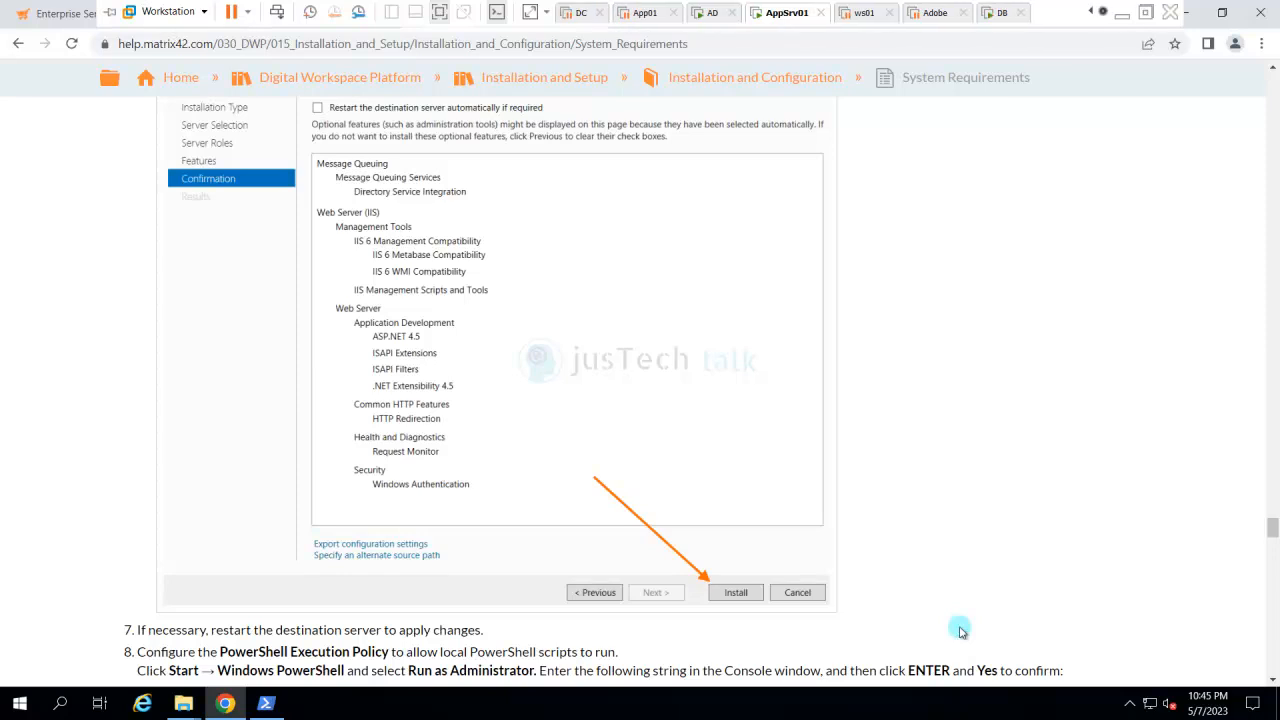
click(1001, 12)
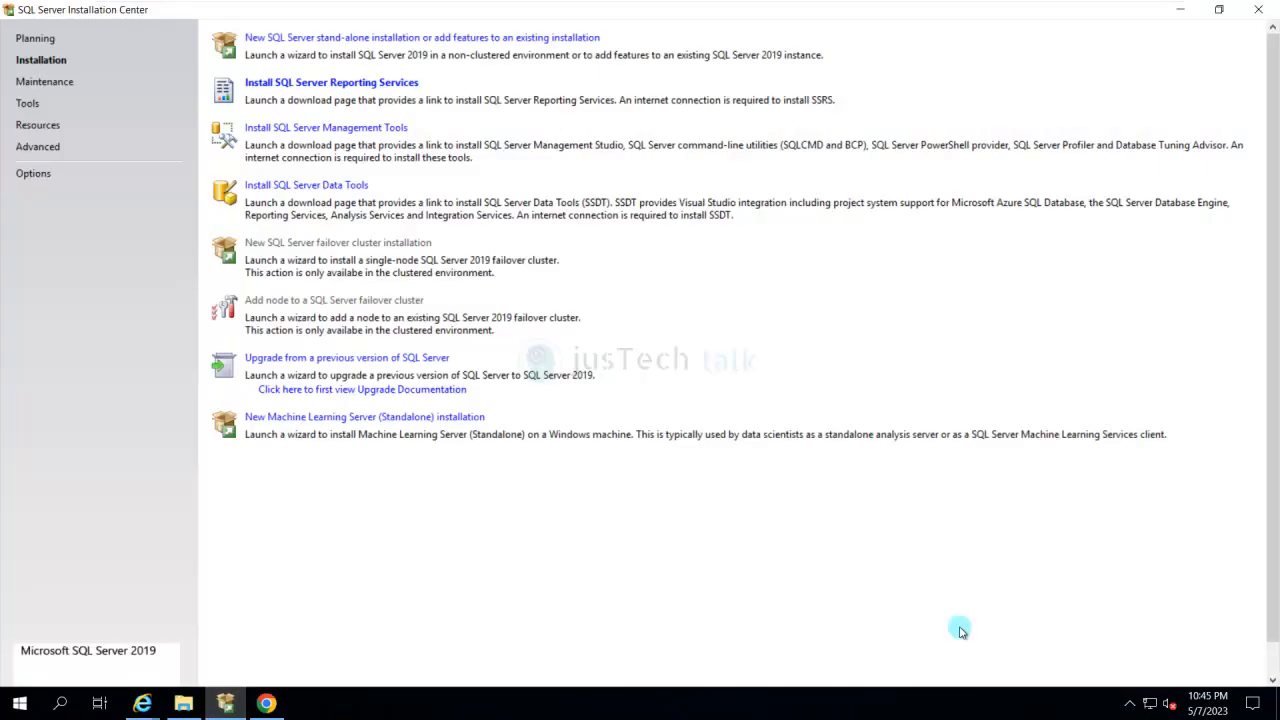
- Launch Microsoft SQL Server Management Studio from the Microsoft SQL Server Tools 18 program group
key(super)
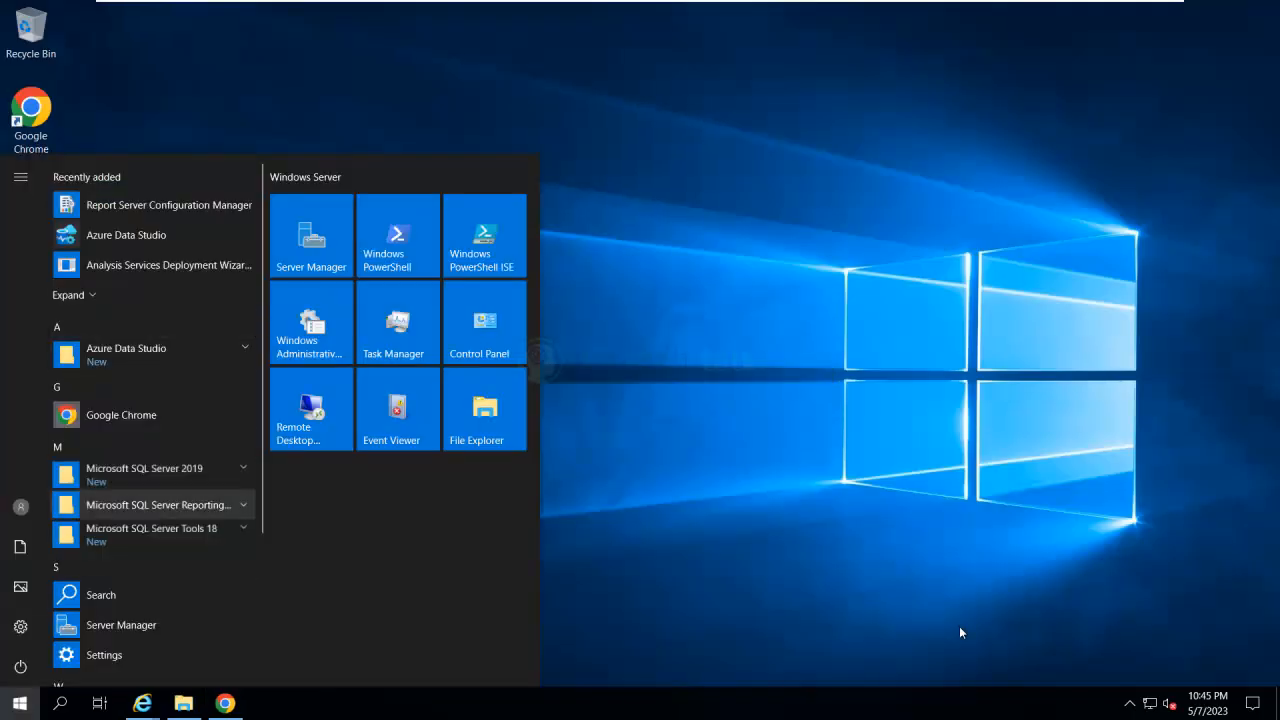
key(Down)
key(Return)
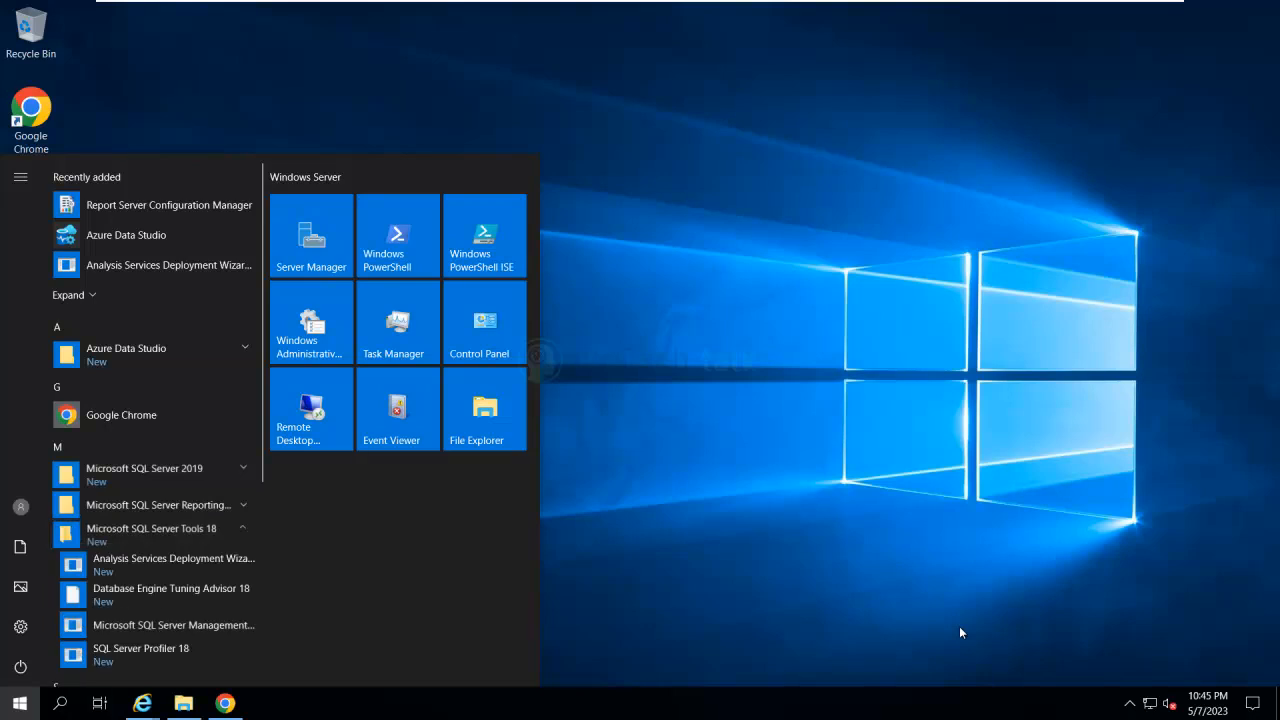
key(Up)
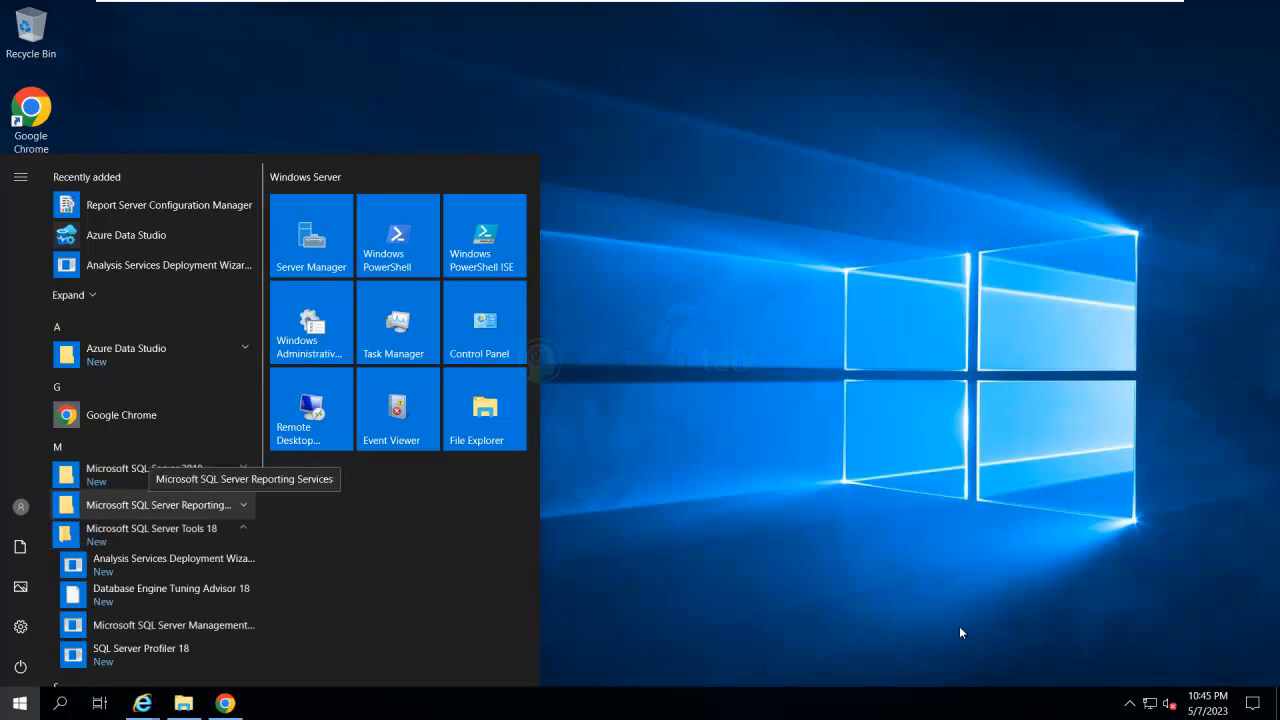
key(Return)
key(Down)
key(Down)
key(Down)
key(Down)
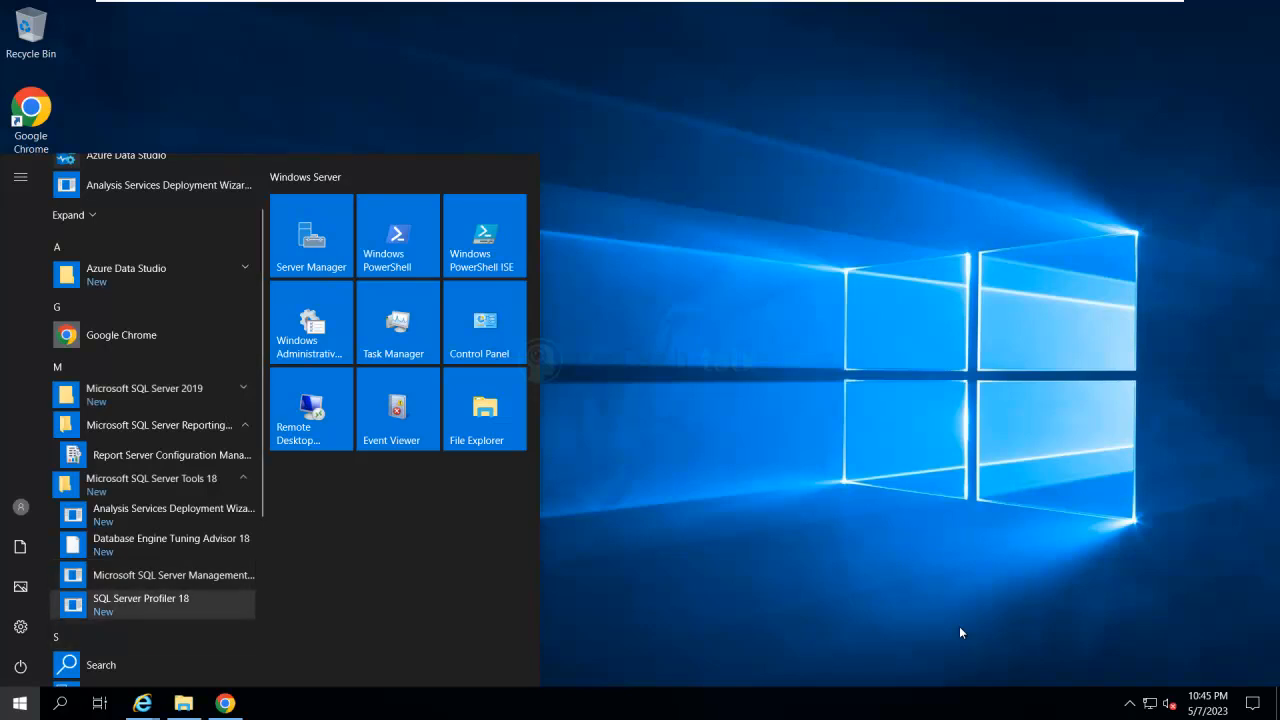
key(Up)
key(Return)
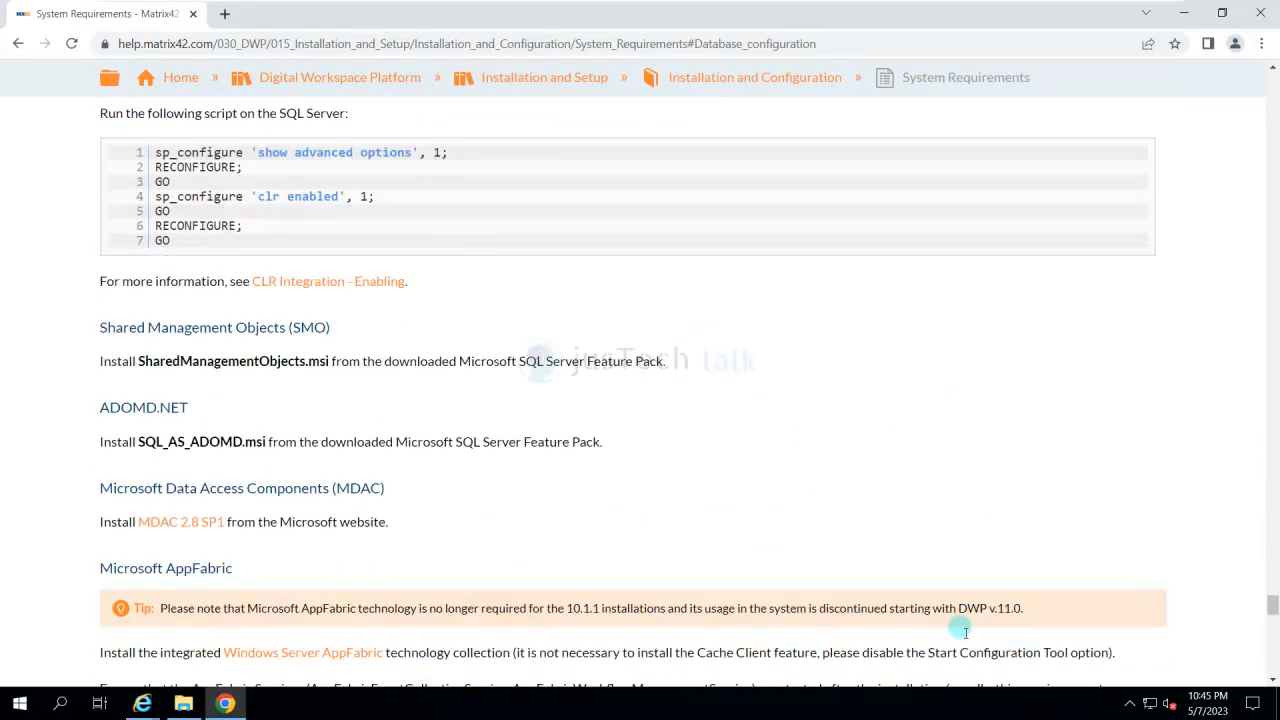
- Copy the sp_configure script that enables CLR from the System Requirements article into a new Notepad document
mouse_move(155, 153)
mouse_down()
mouse_move(171, 241)
mouse_move(155, 152)
mouse_move(137, 152)
mouse_up()
click(960, 630)
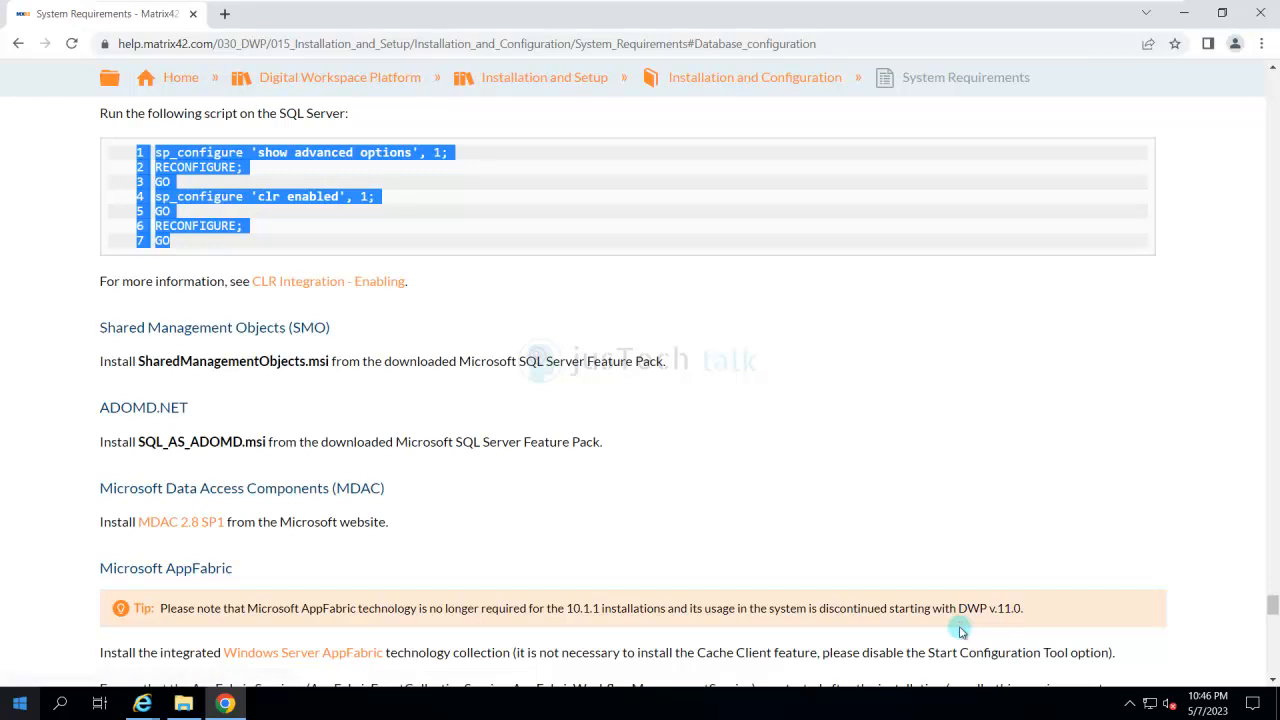
key(super)
text(note)
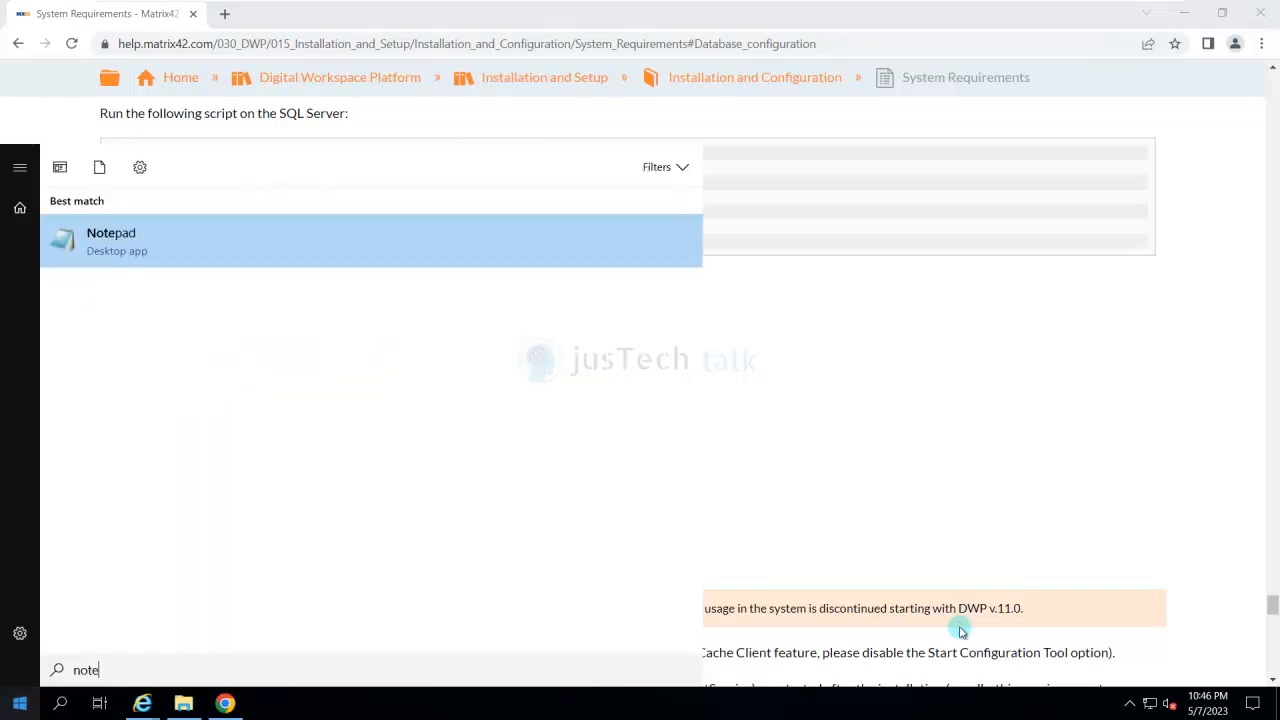
text(pad)
key(Return)
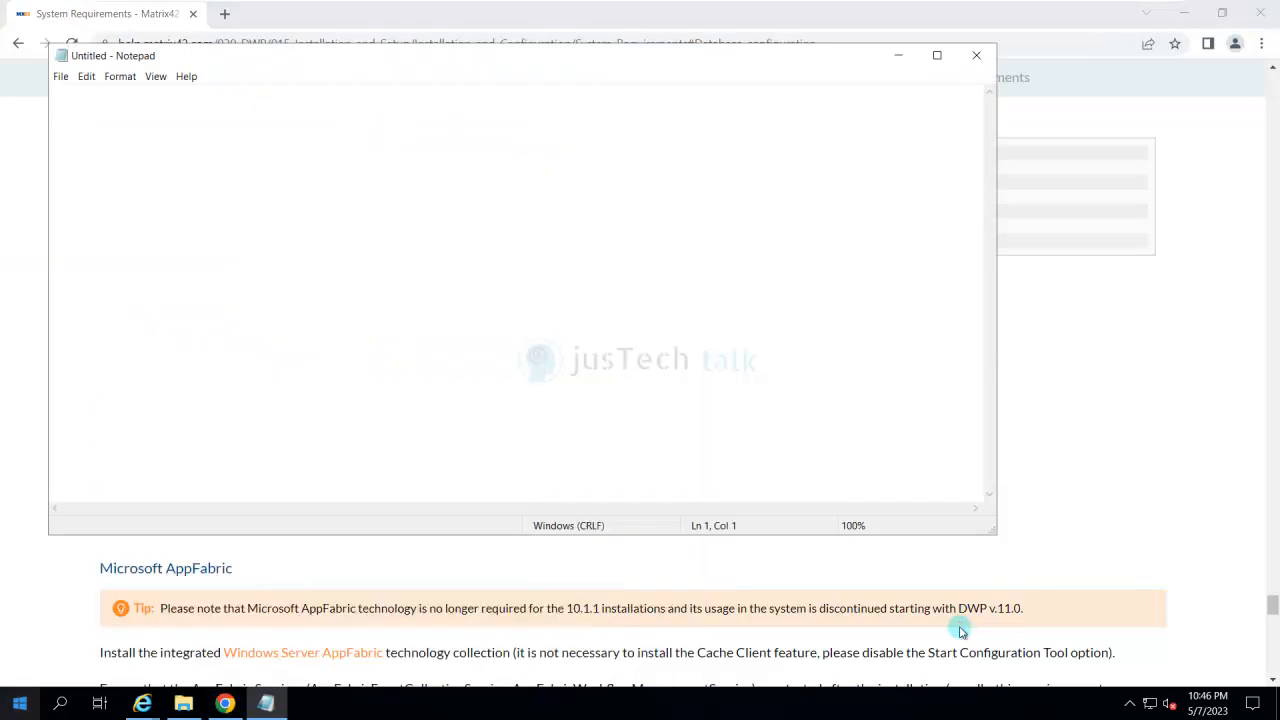
text(1 sp_configure 'show advanced options', 1; 2 RECONFIGURE; 3 GO 4 sp_configure 'clr enabled', 1; 5 GO 6 RECONFIGURE; 7 GO)
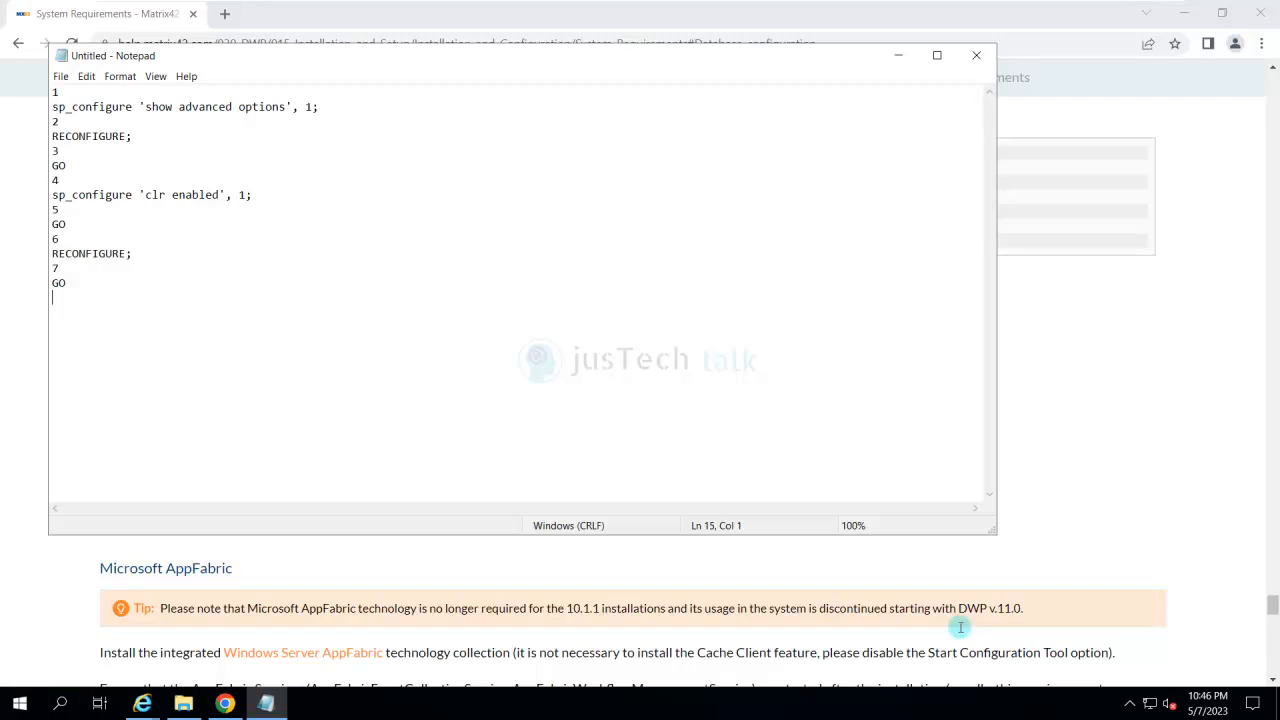
- Remove the line numbers 1 to 7 from the sp_configure script in Notepad, leaving only the SQL statements
key(ctrl+Home)
key(shift+End)
key(Delete)
key(Down)
key(Down)
key(Delete)
key(Down)
key(Down)
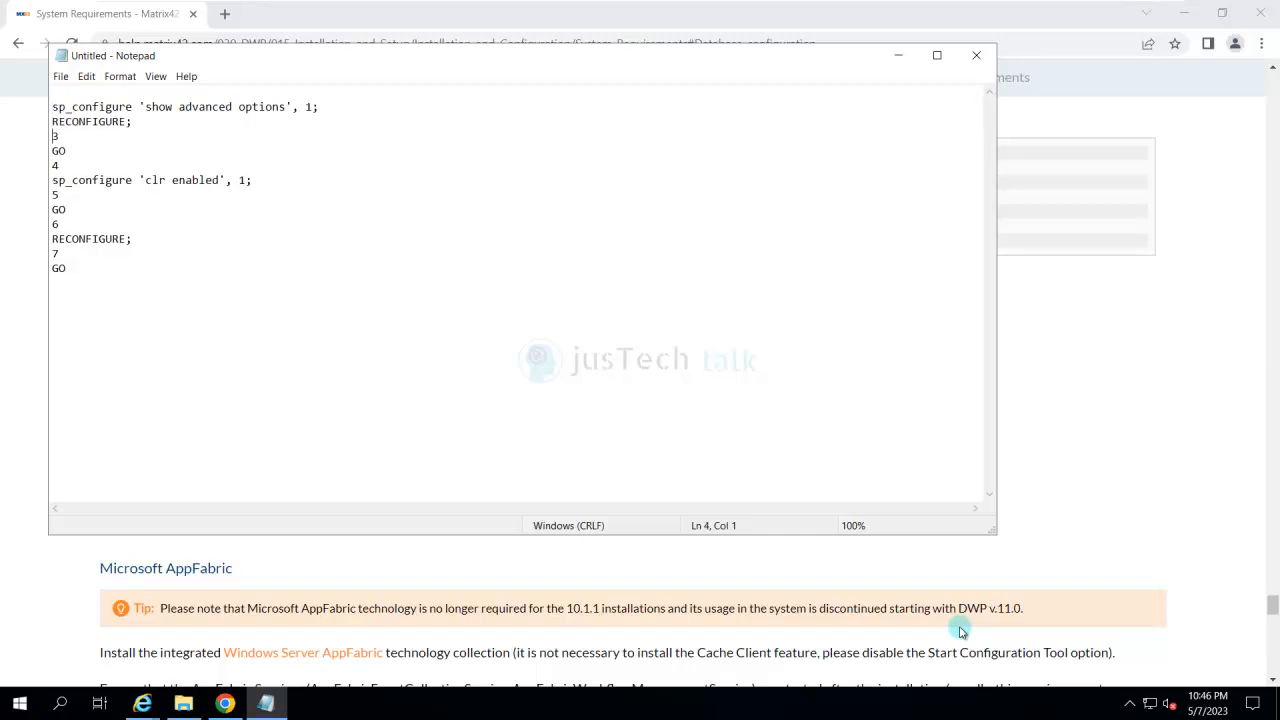
key(Delete)
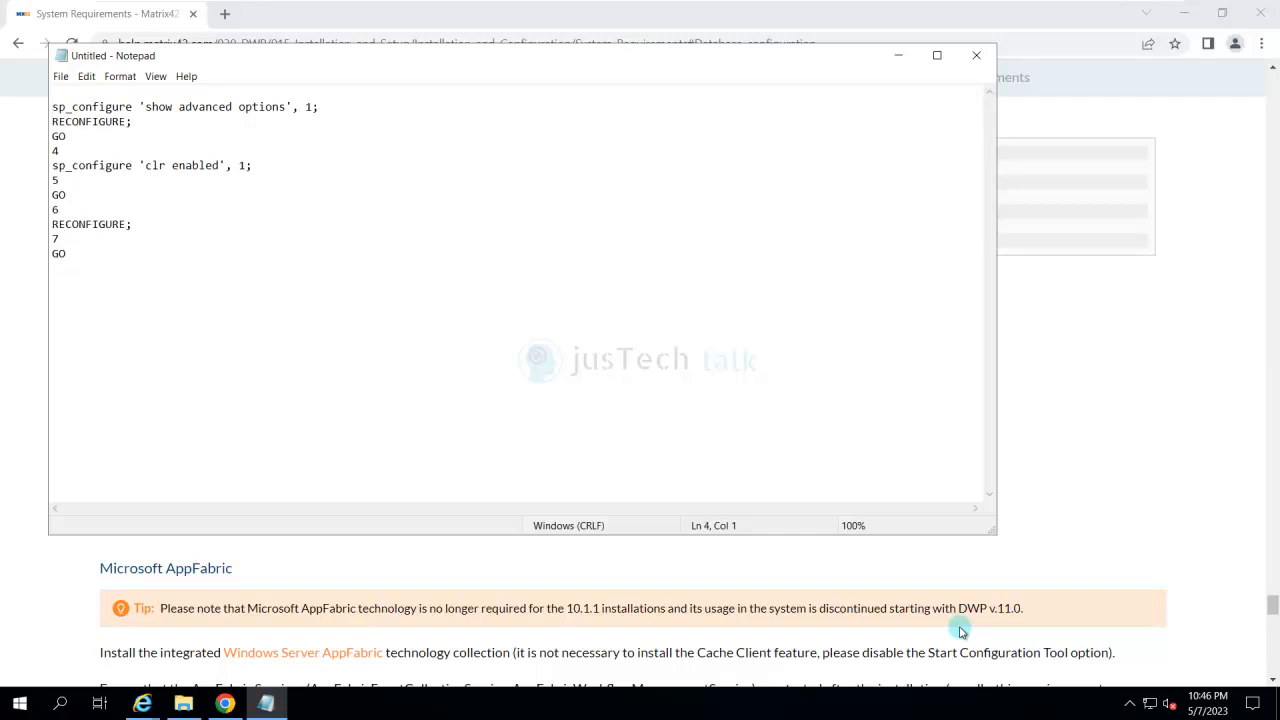
key(Down)
key(Down)
key(Down)
key(Delete)
key(Delete)
key(Down)
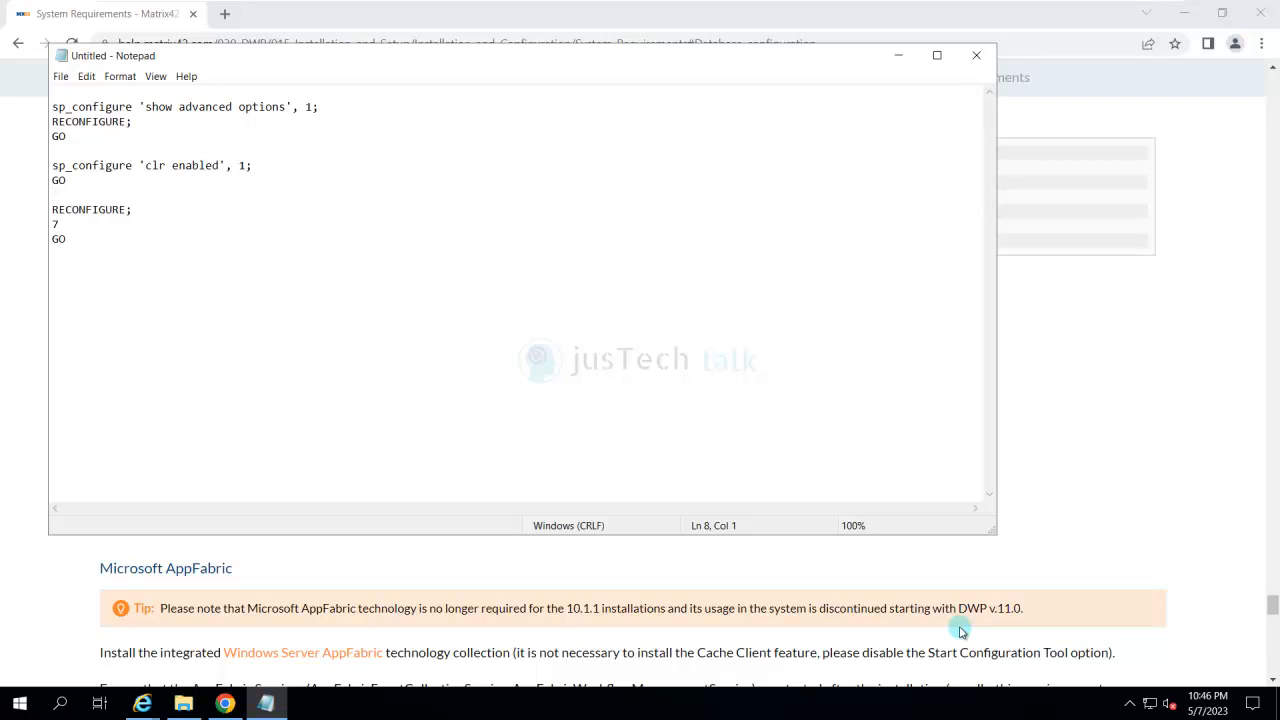
key(Delete)
key(Down)
key(Delete)
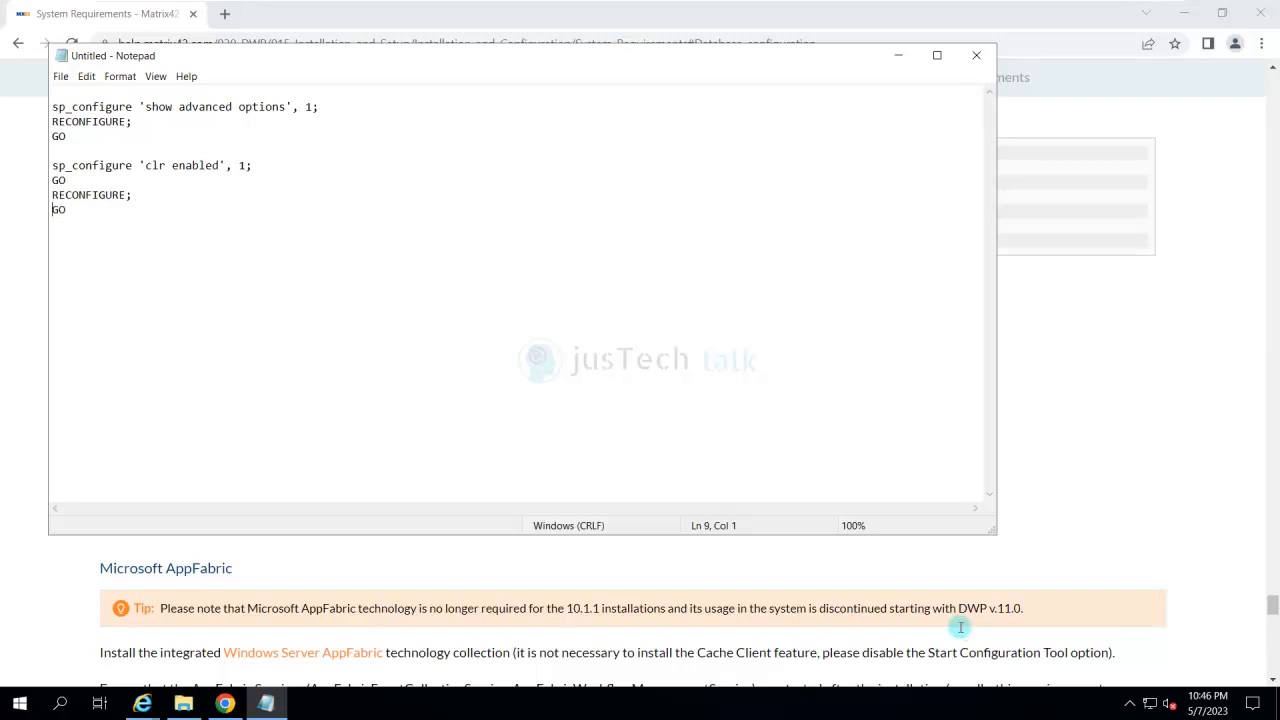
- Copy the cleaned sp_configure script from Notepad and return to the Microsoft System CLR Types section of the article
key(Down)
key(shift+Up)
key(shift+Up)
key(shift+Up)
key(shift+Up)
key(shift+Up)
key(shift+Up)
key(shift+Up)
key(shift+Up)
key(ctrl+c)
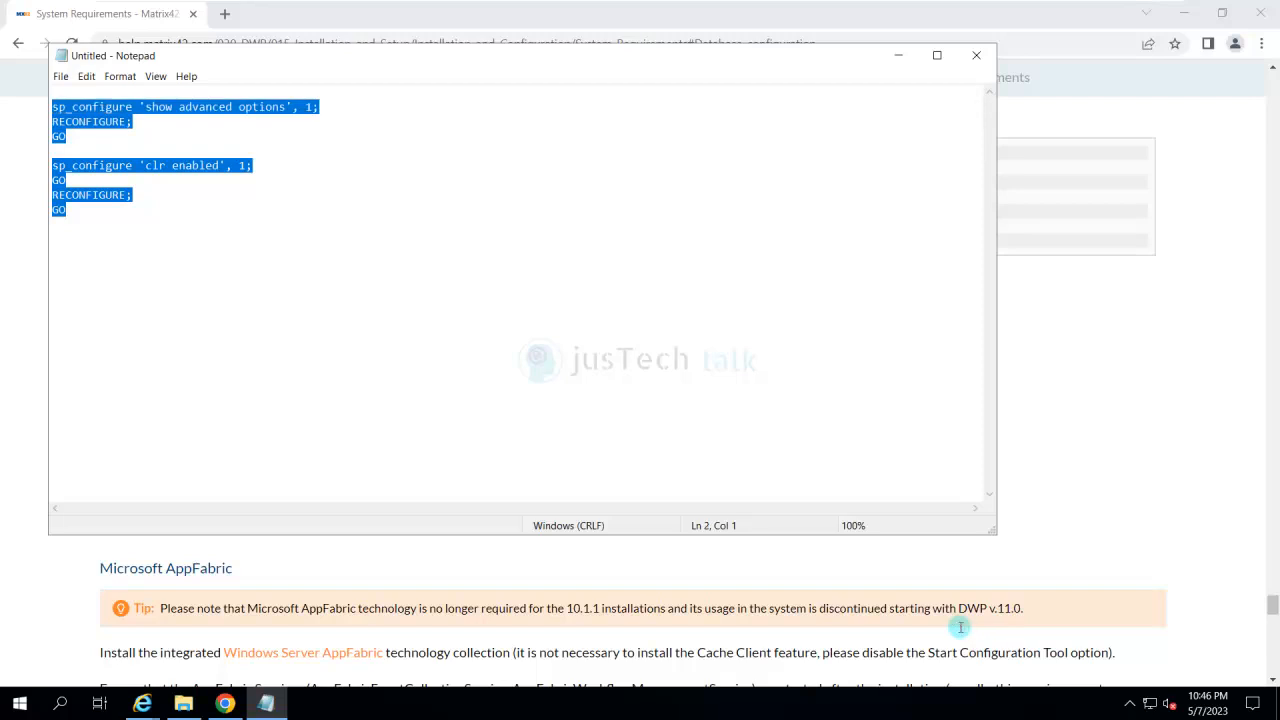
click(898, 55)
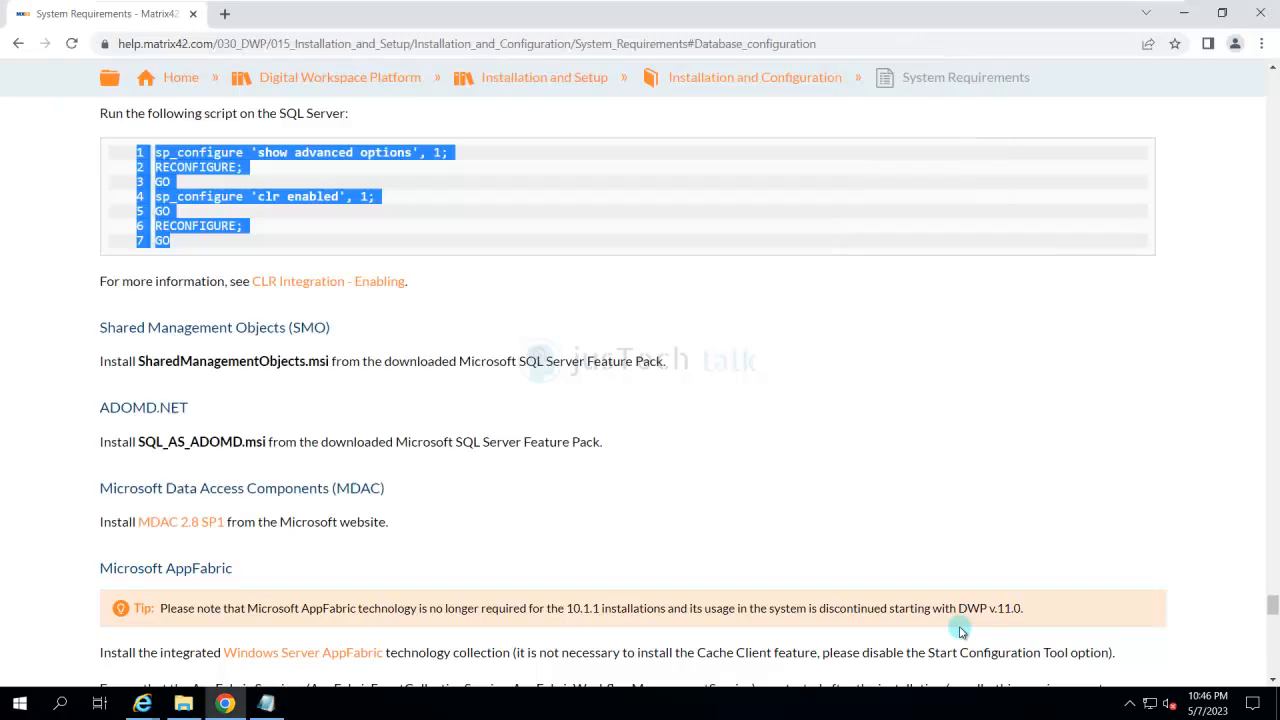
scroll(960, 627, up, 1)
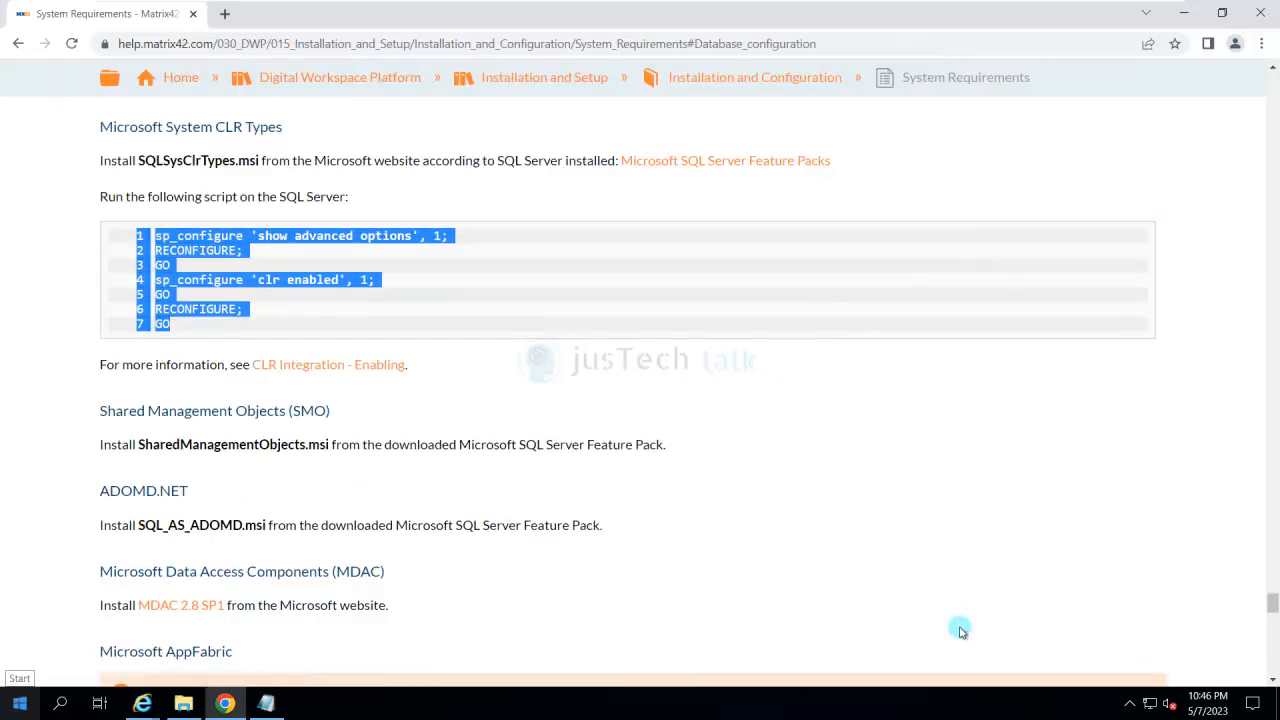
- Launch Microsoft SQL Server Management Studio and connect to the DB database engine with Windows Authentication
key(super)
key(Up)
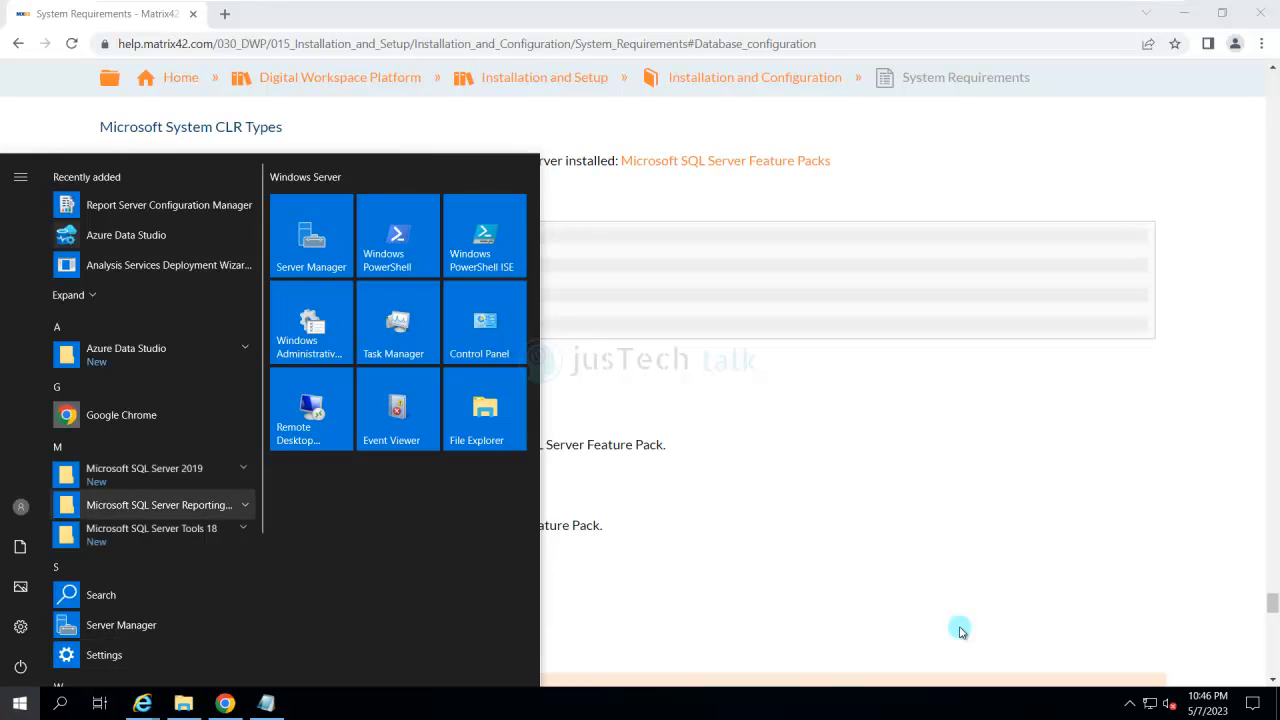
key(Down)
key(Return)
key(Down)
key(Down)
key(Down)
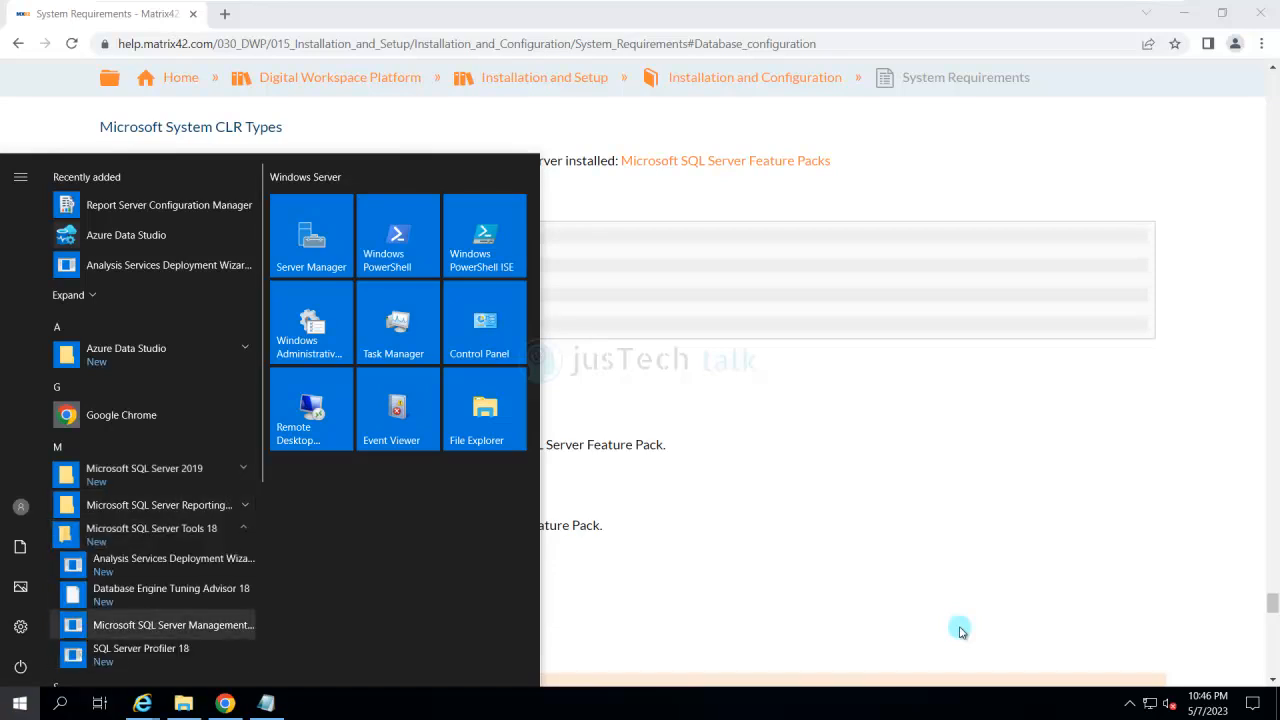
key(Return)
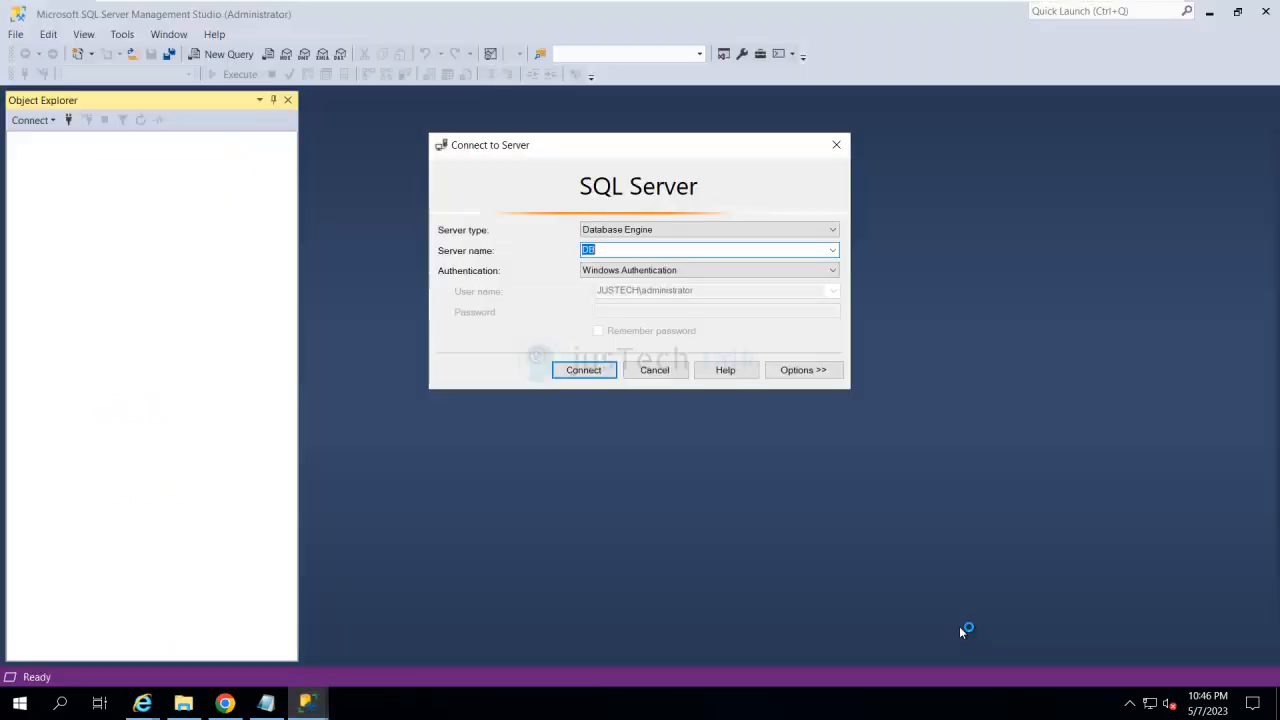
key(Return)
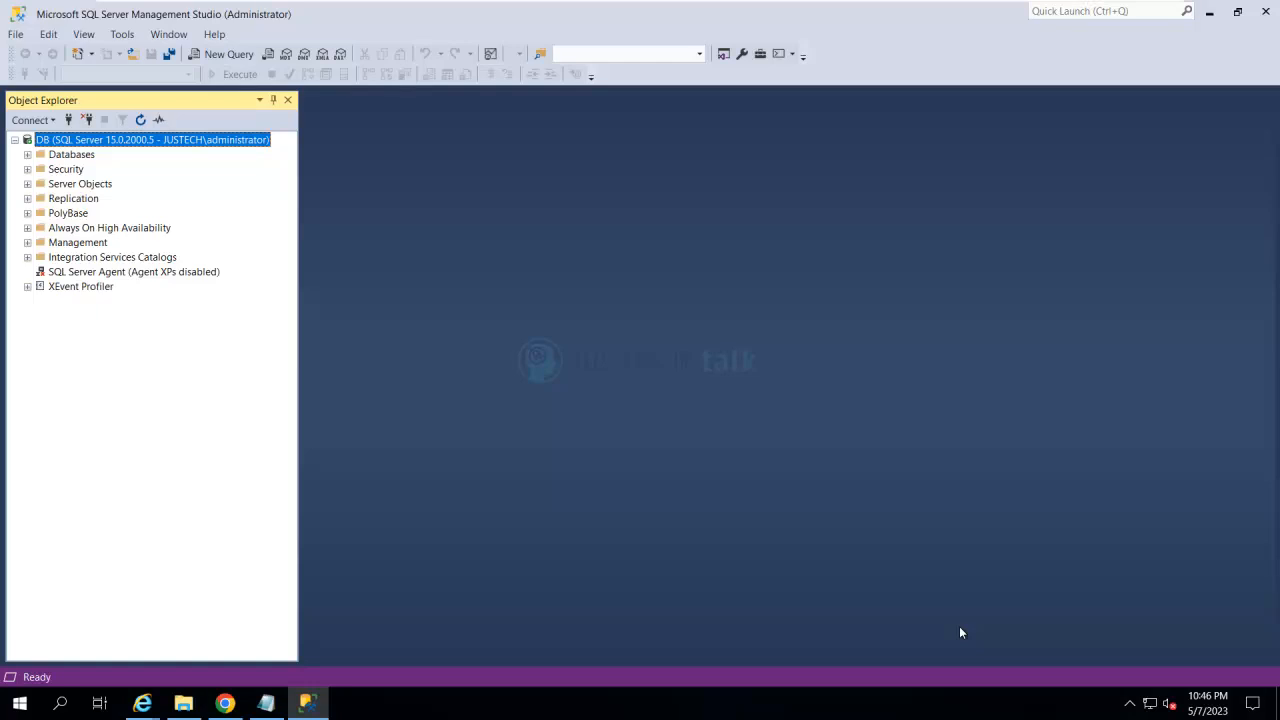
- Open a new query for the DB server in SQL Server Management Studio
key(shift+F10)
key(Down)
key(Down)
key(Down)
key(Down)
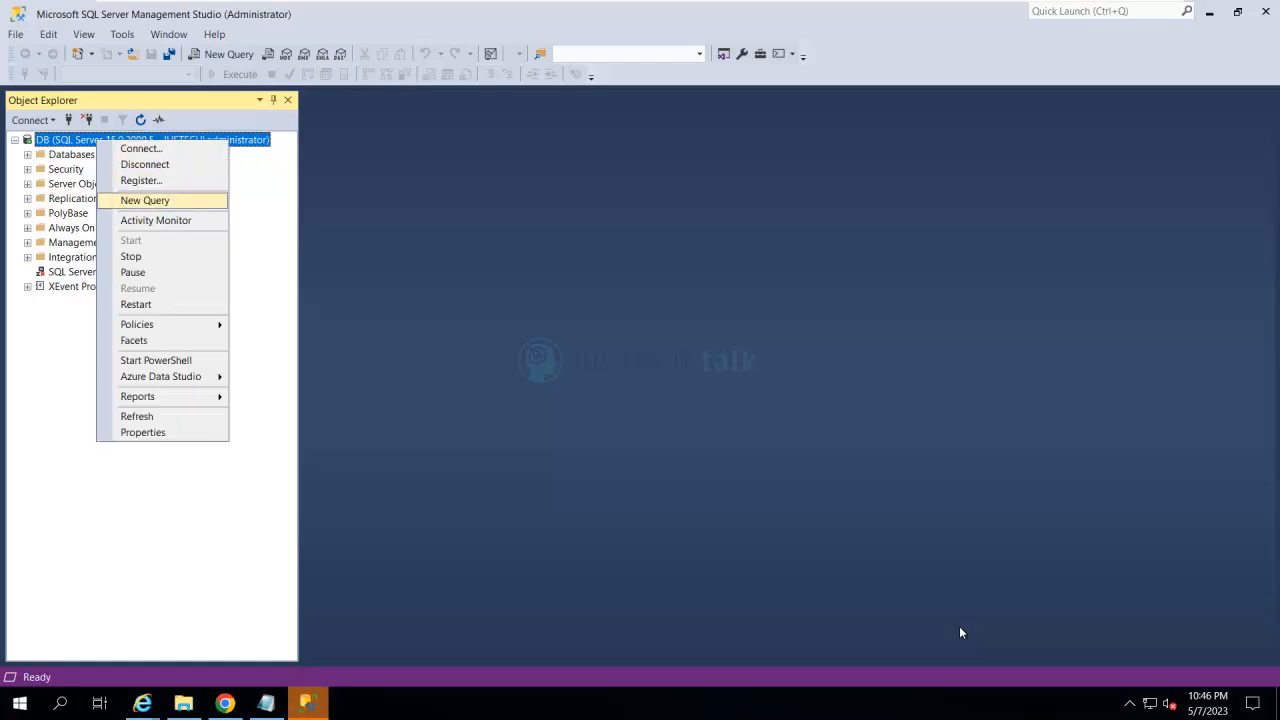
key(Return)
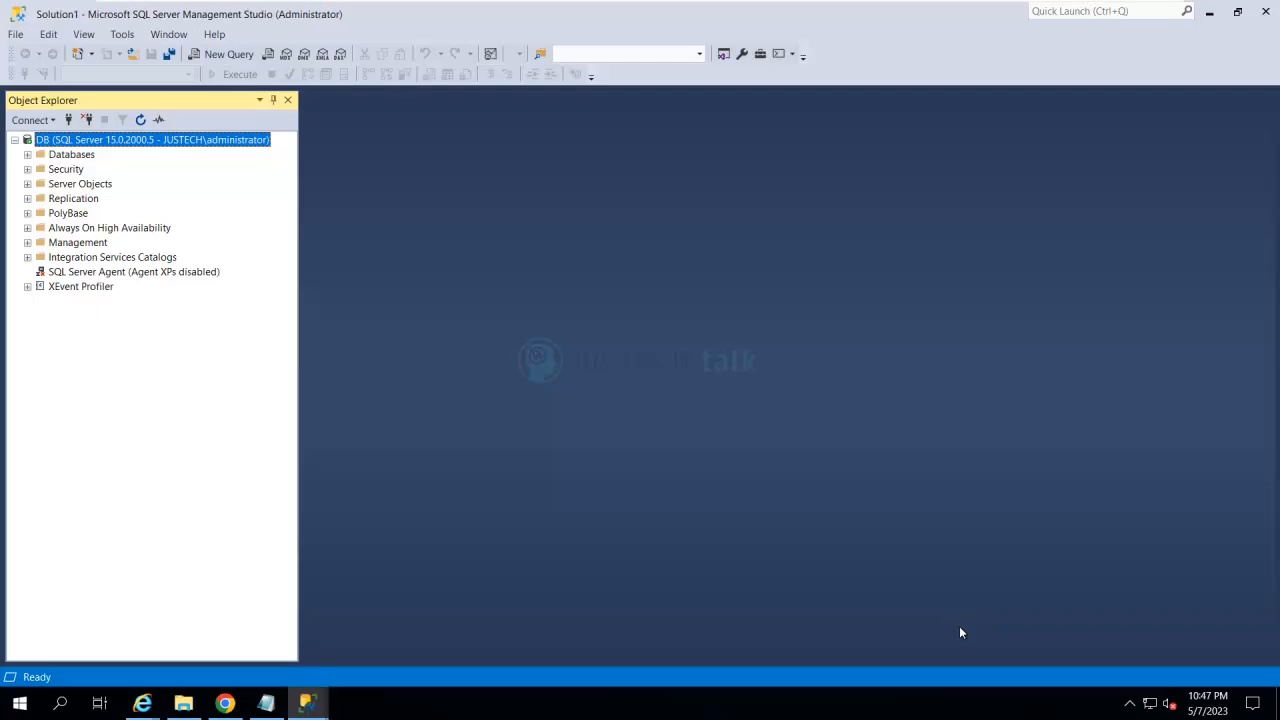
key(super+5)
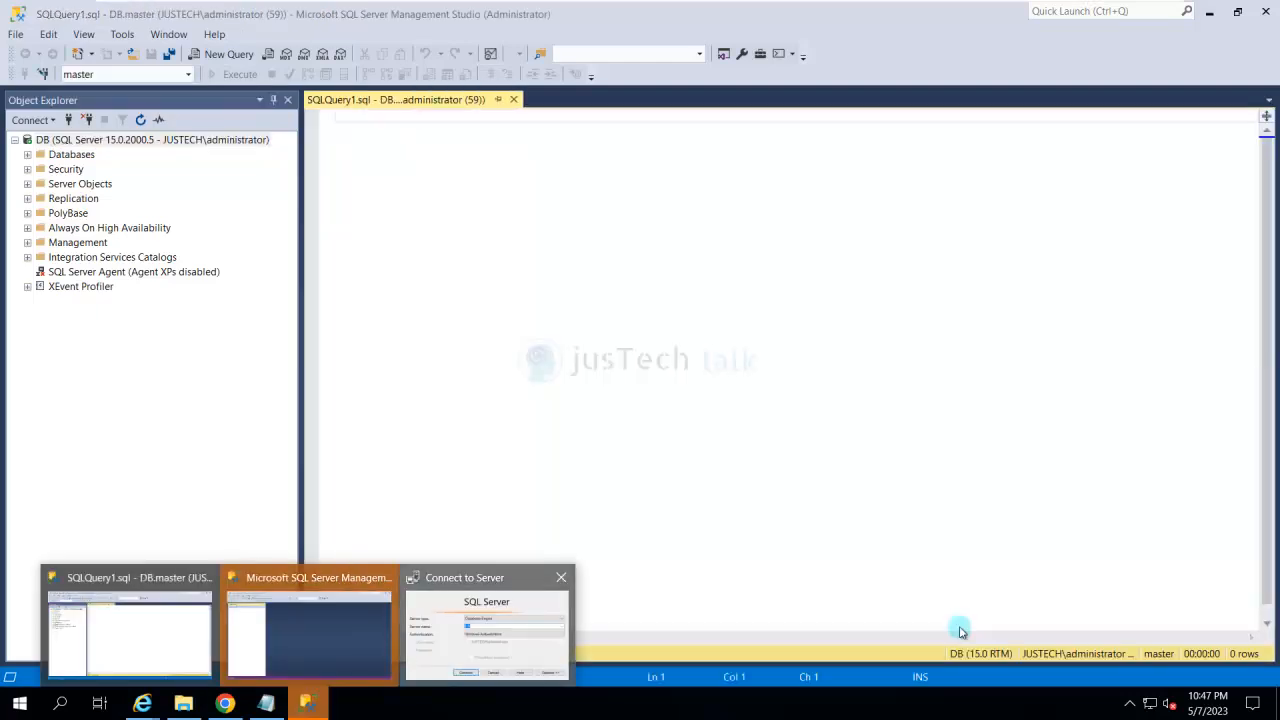
key(Escape)
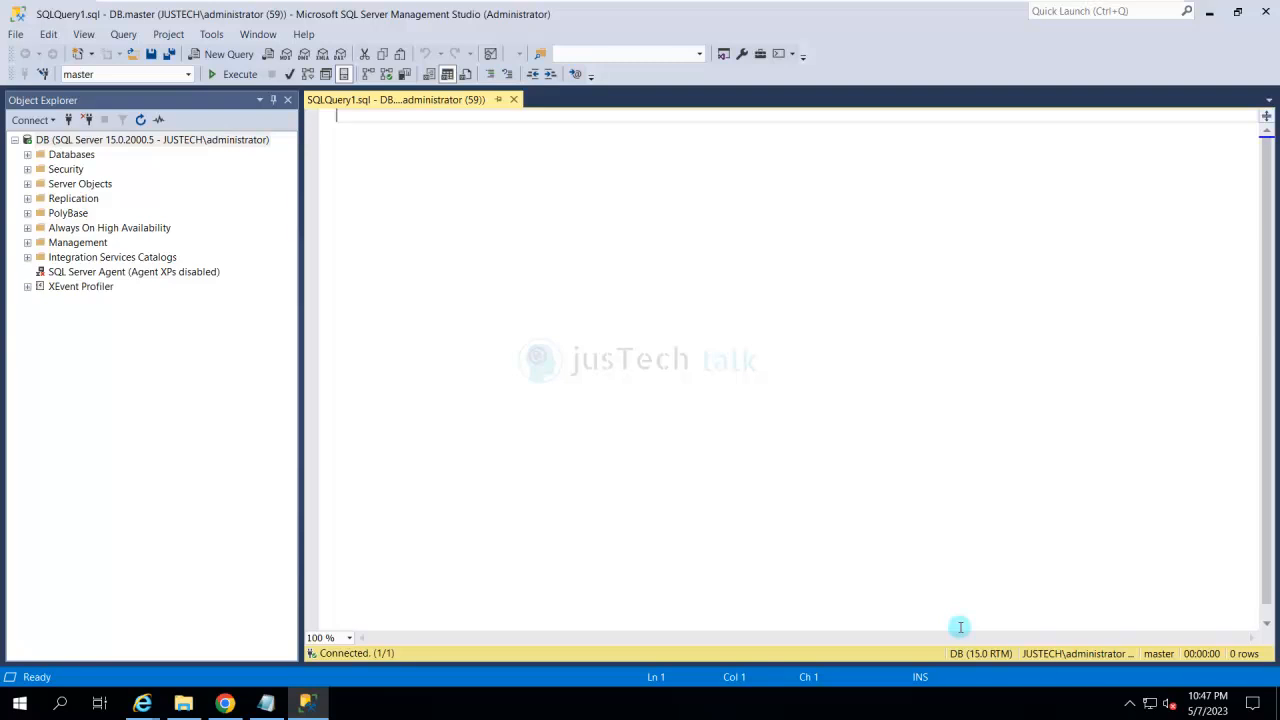
- Paste the script enabling 'show advanced options' and 'clr enabled' into the query and execute all of it
key(ctrl+v)
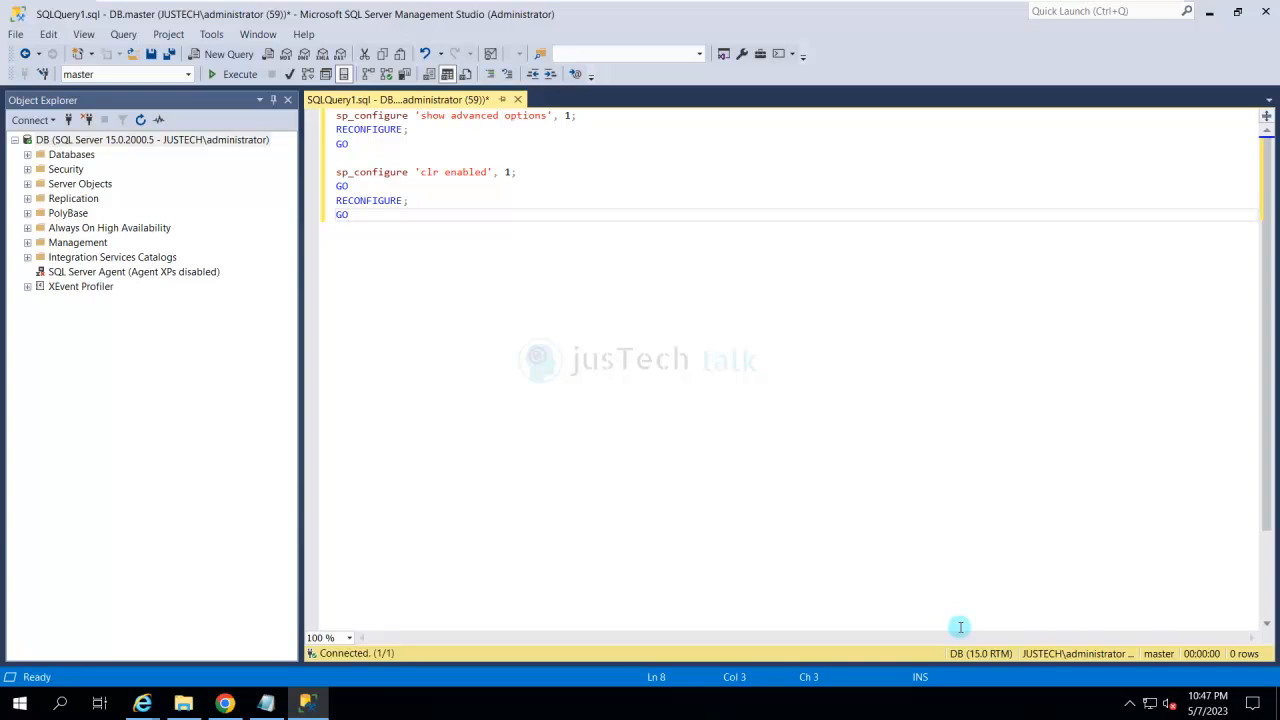
key(ctrl+a)
key(F5)
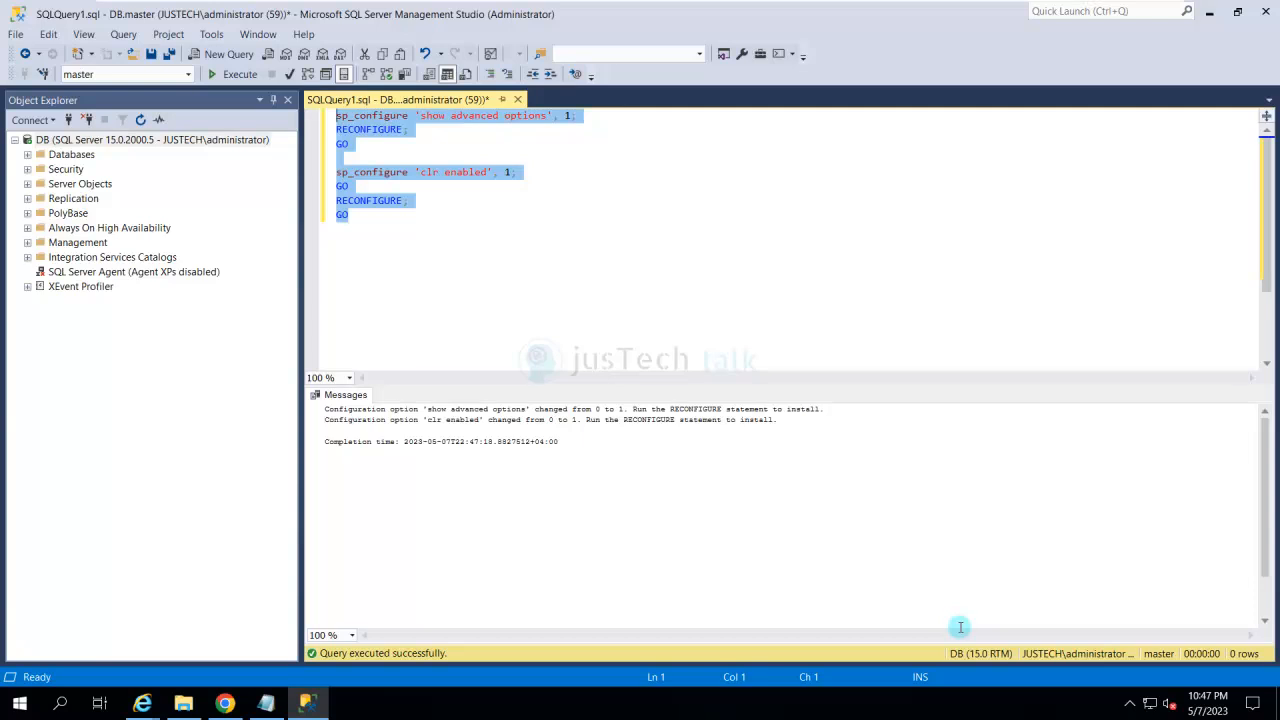
- Switch back to the AppSrv01 virtual machine and check the redistributables installation progress in PowerShell
key(alt+Tab)
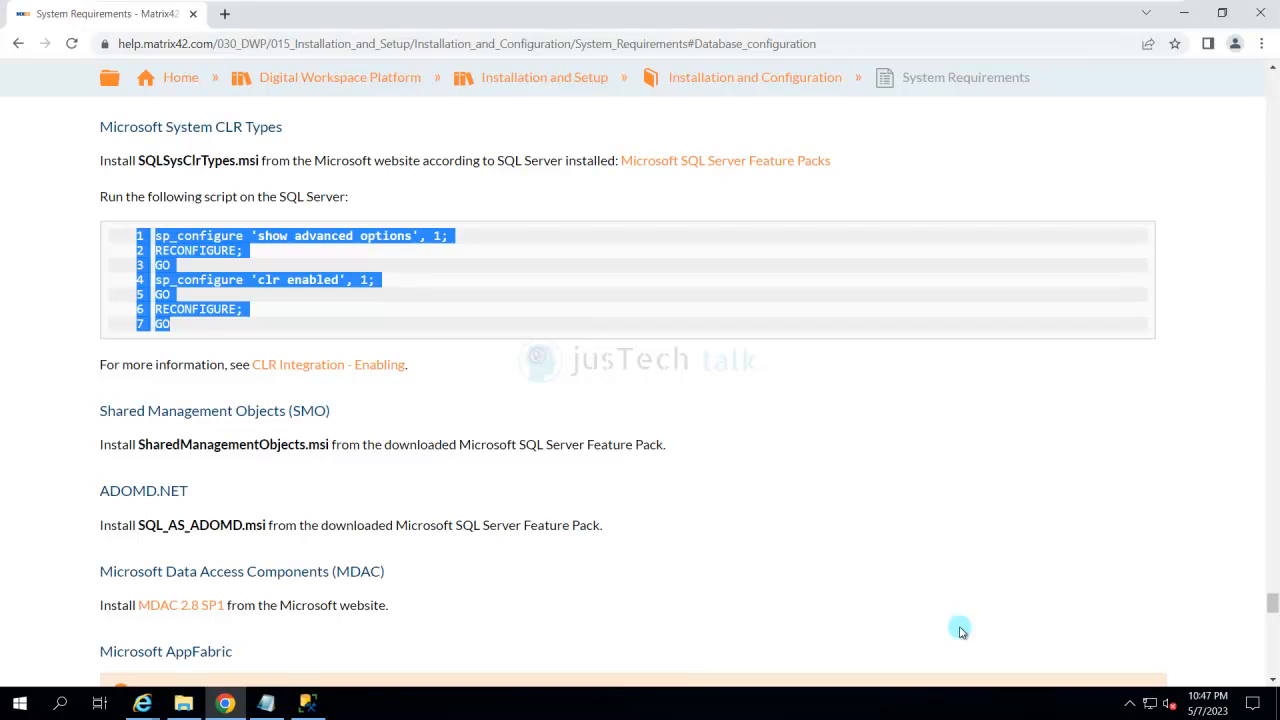
click(960, 630)
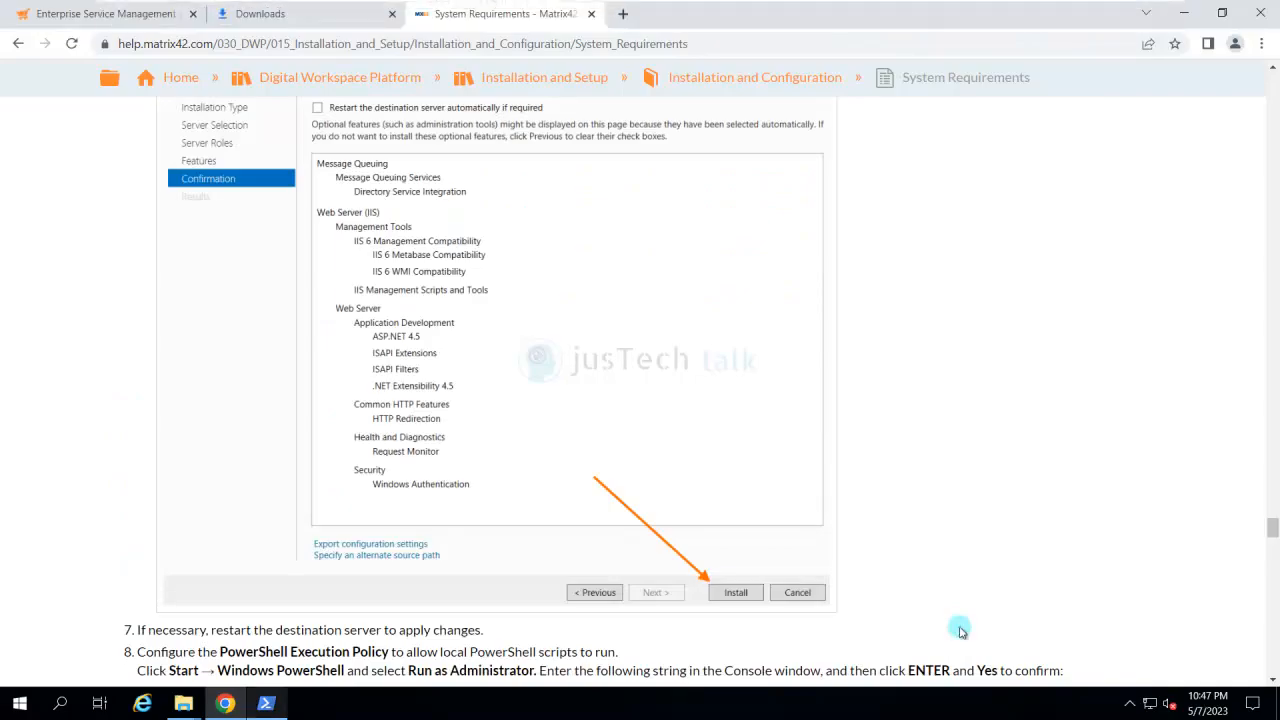
click(266, 703)
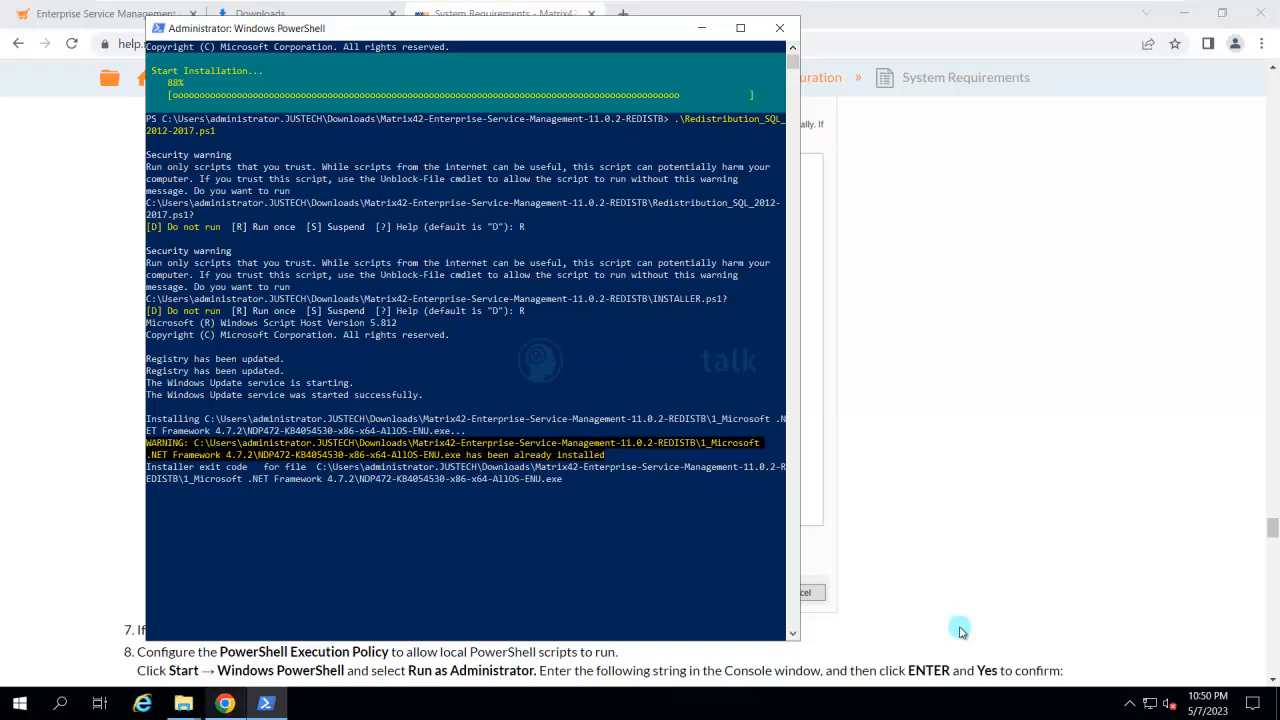
- Review the Matrix42-Enterprise-Service-Management-11.0.2-REDISTB folder and the PowerShell installation output, and minimize both windows
mouse_move(225, 703)
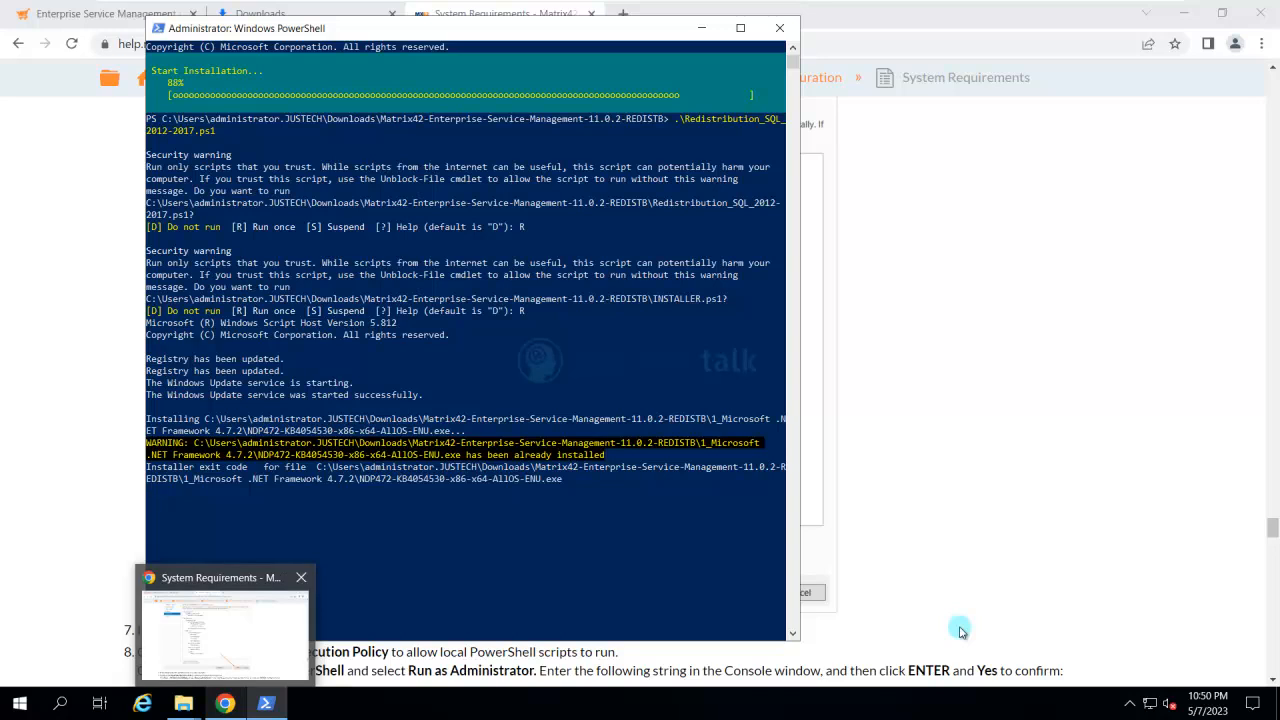
mouse_move(183, 703)
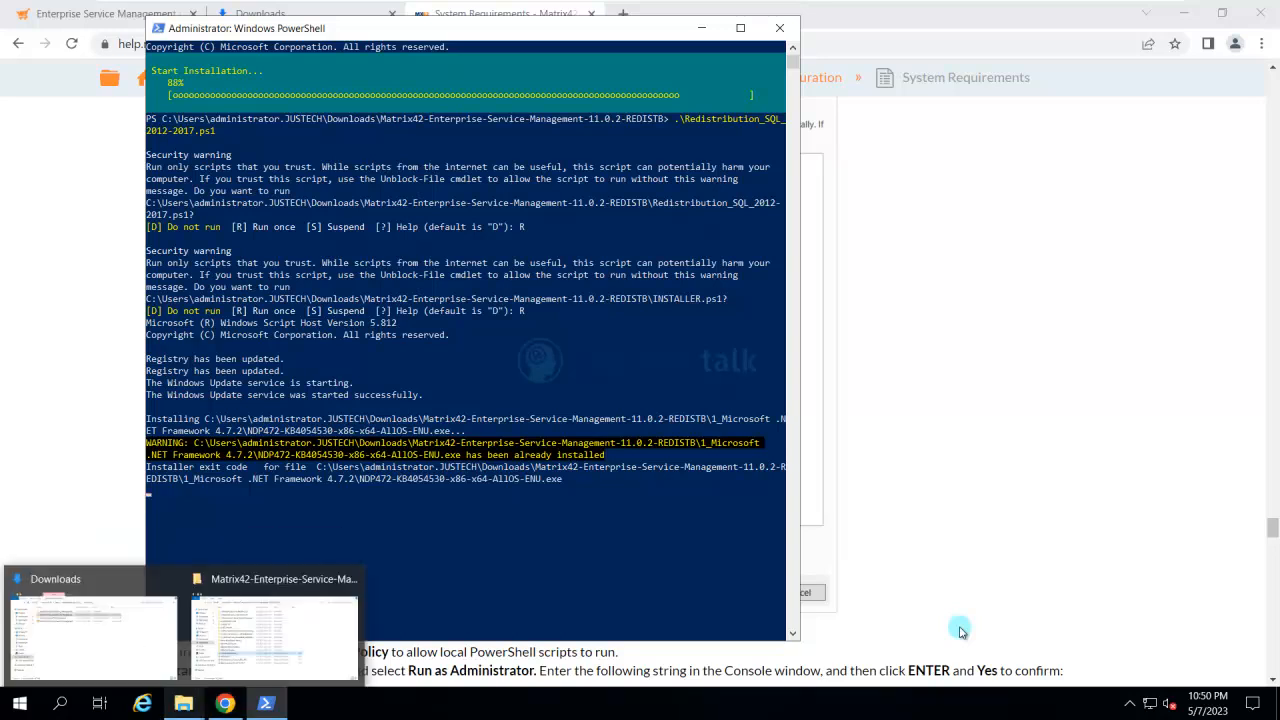
click(274, 638)
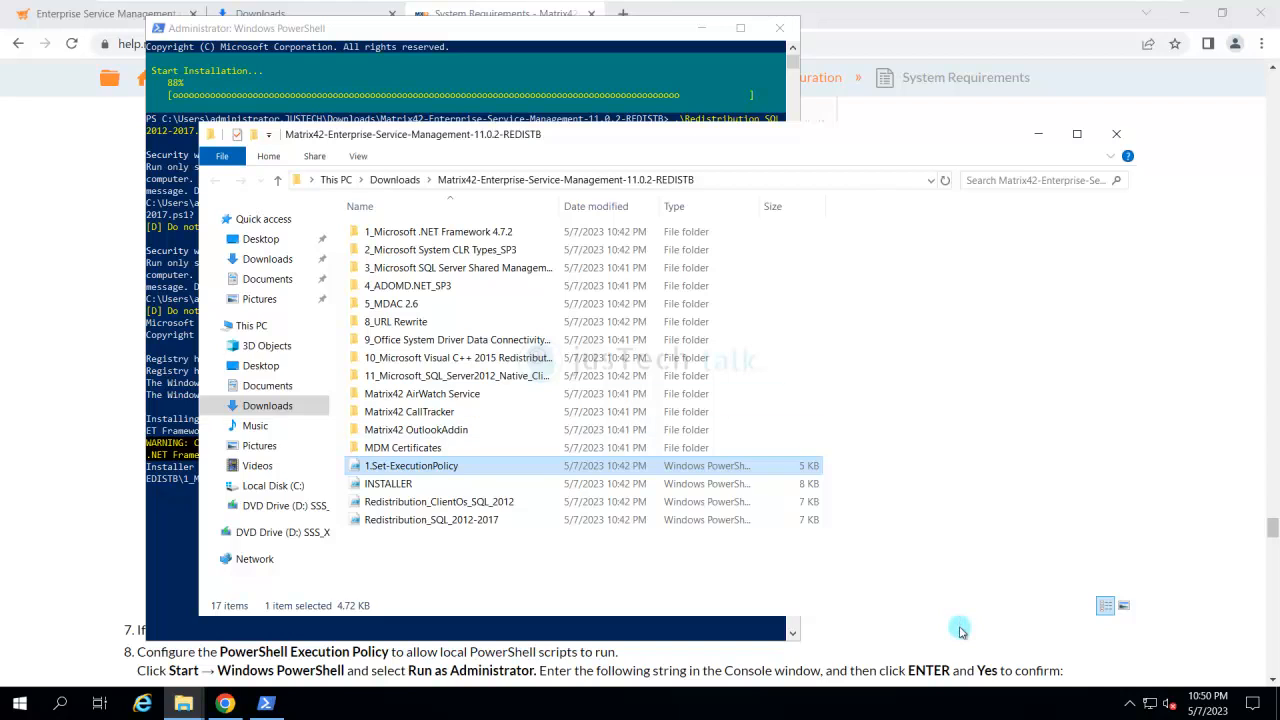
click(1038, 133)
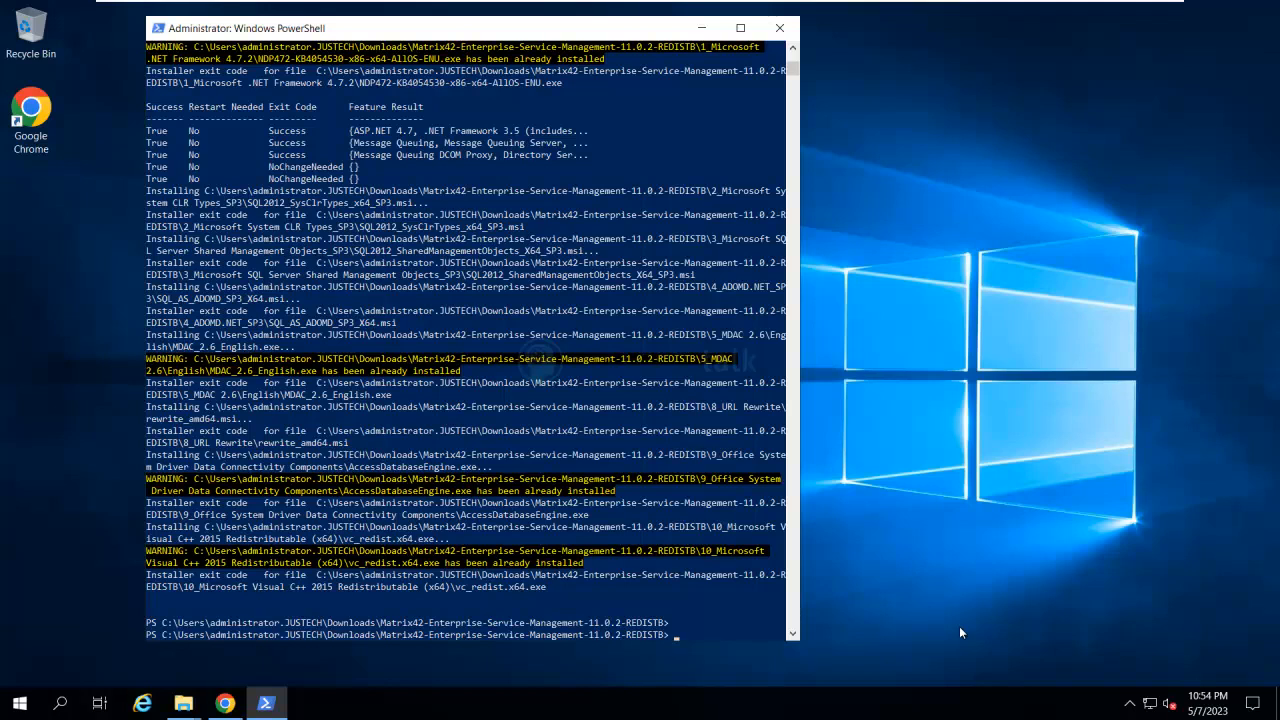
click(701, 28)
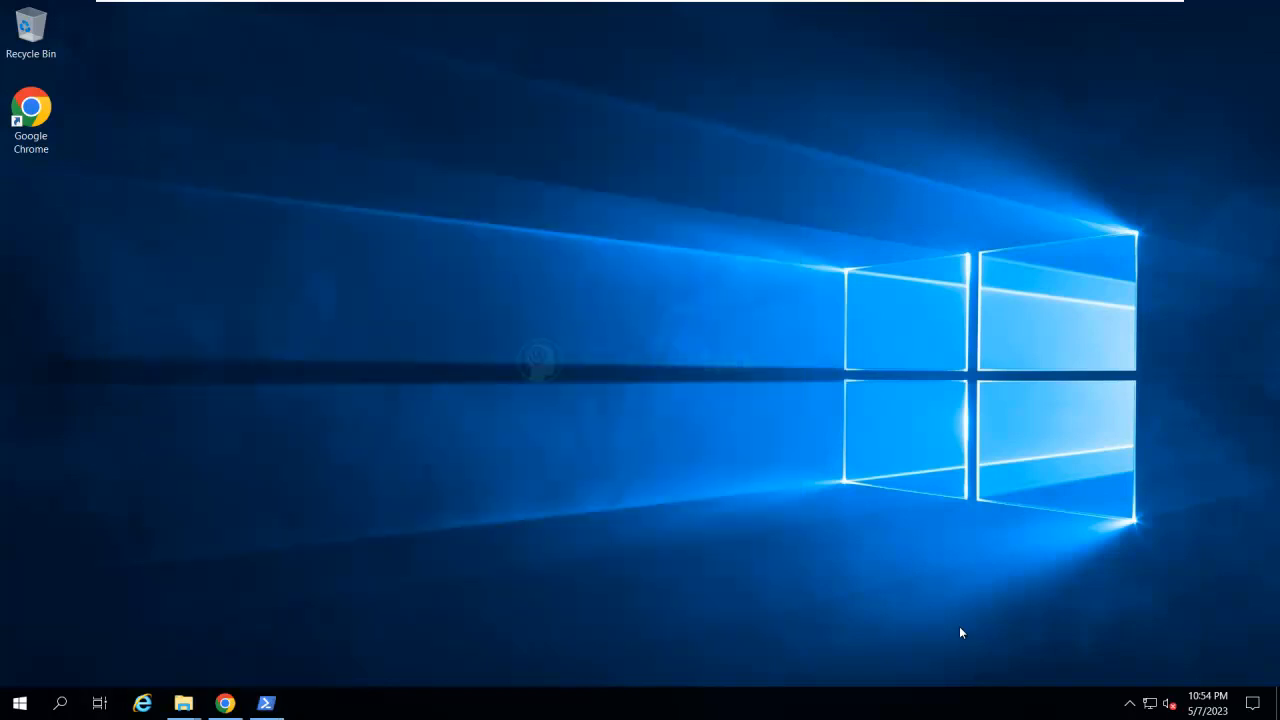